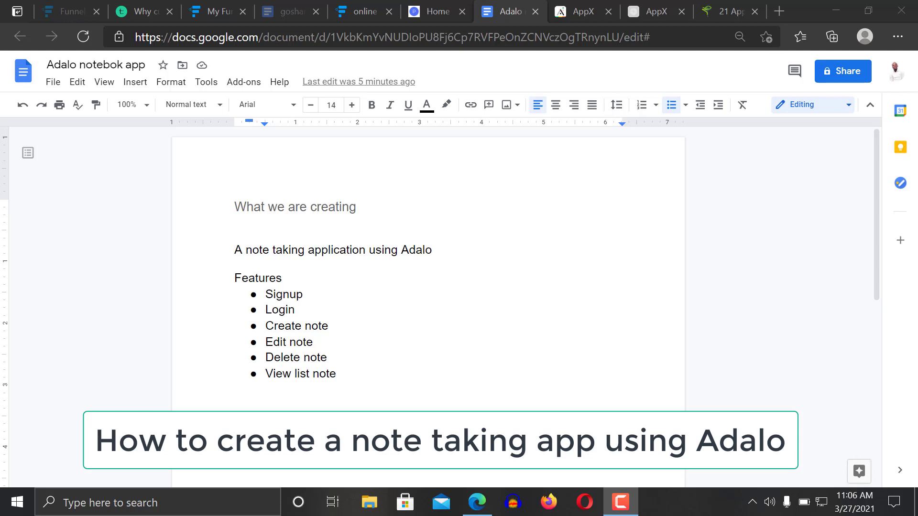
Review the note app's feature list in the Google Doc, then return to the AppX editor in Adalo
{"action": "left_click", "coordinate": [236, 244]}
{"action": "left_click_drag", "start_coordinate": [236, 245], "coordinate": [432, 250]}
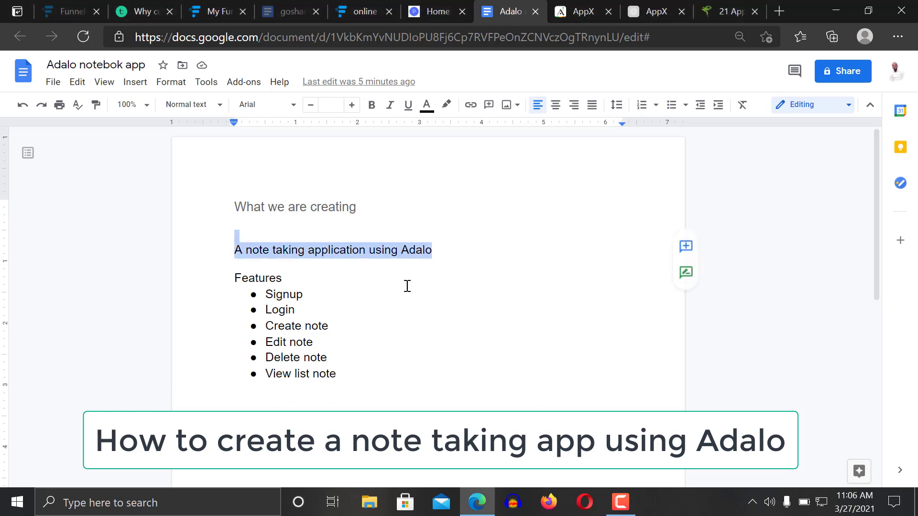
{"action": "left_click", "coordinate": [406, 285]}
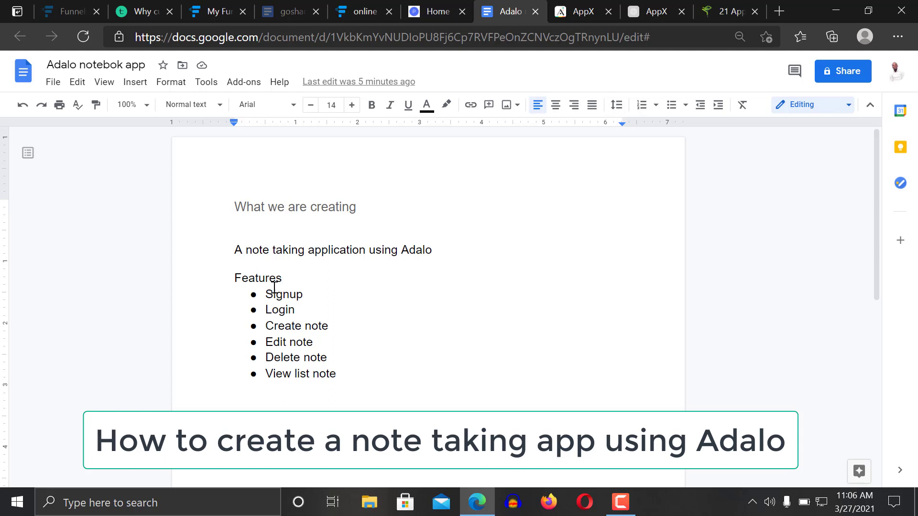
{"action": "left_click_drag", "start_coordinate": [335, 373], "coordinate": [328, 364]}
{"action": "left_click", "coordinate": [328, 364]}
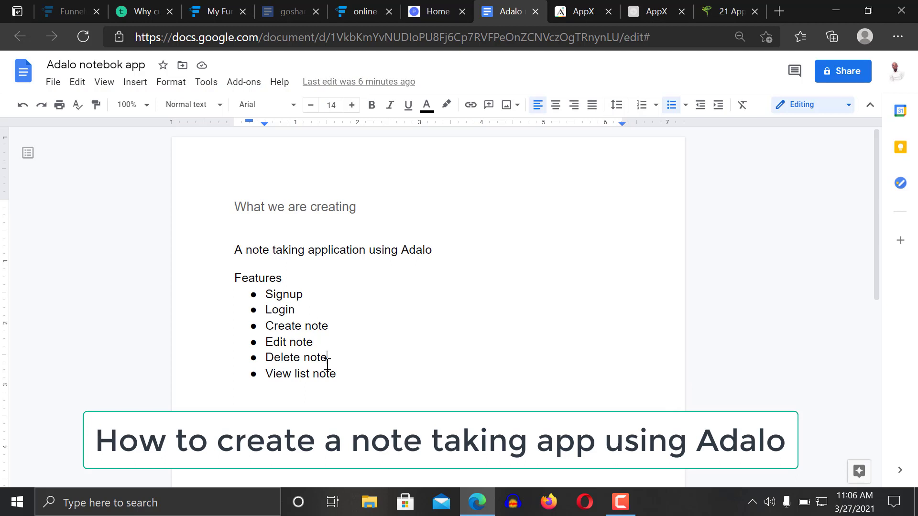
{"action": "left_click", "coordinate": [588, 6]}
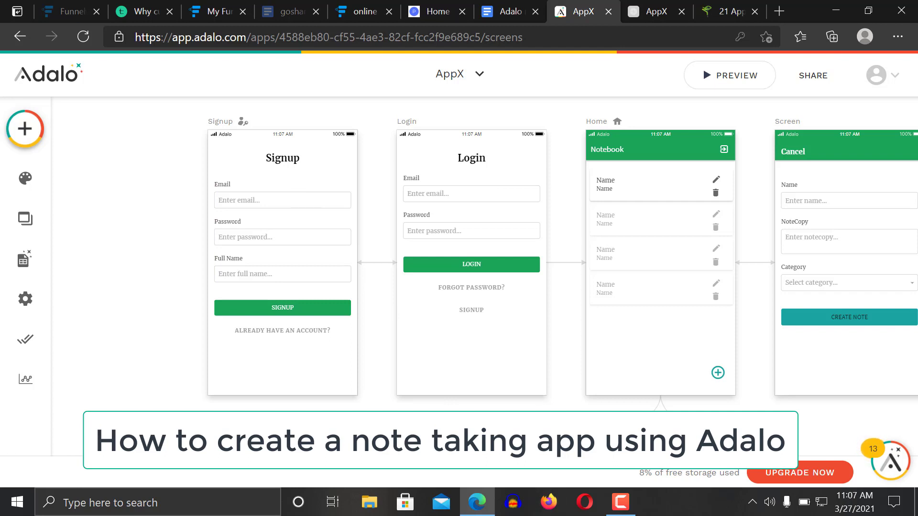
Scroll the AppX canvas to inspect the Read Your Note, Edit Note and delete screens, then open the preview
{"action": "scroll", "coordinate": [540, 401], "scroll_direction": "right", "scroll_amount": 5}
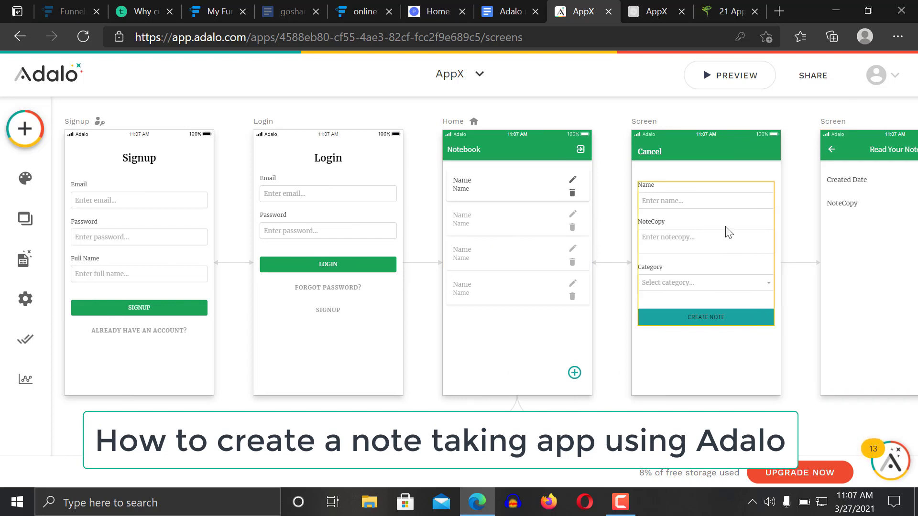
{"action": "scroll", "coordinate": [727, 232], "scroll_direction": "right", "scroll_amount": 5}
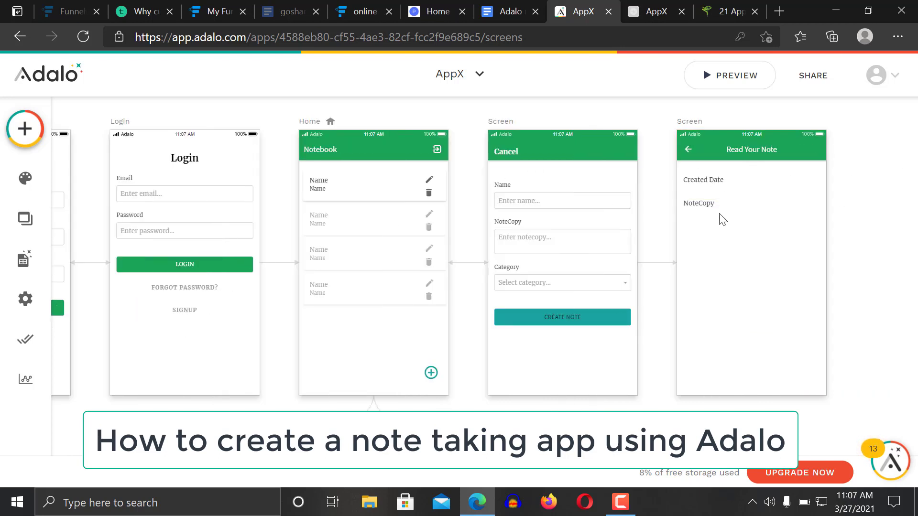
{"action": "scroll", "coordinate": [710, 252], "scroll_direction": "down", "scroll_amount": 5}
{"action": "scroll", "coordinate": [584, 355], "scroll_direction": "down", "scroll_amount": 3}
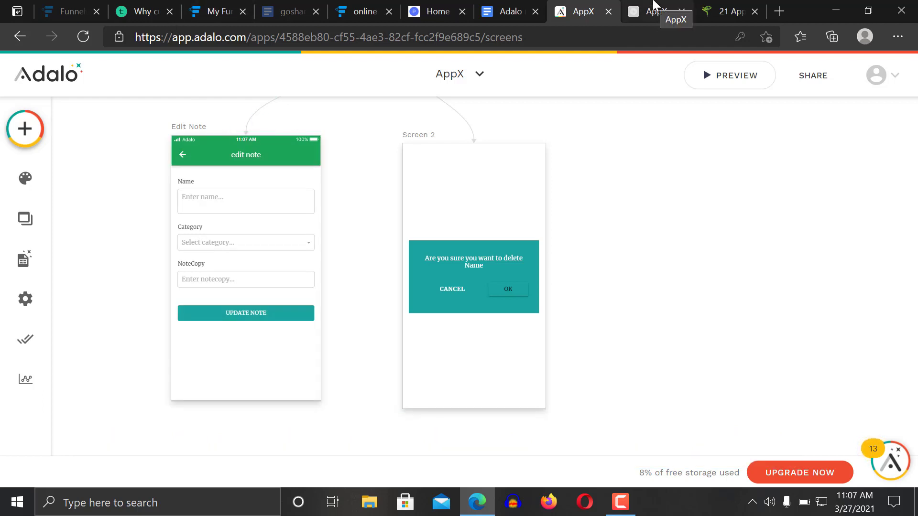
{"action": "left_click", "coordinate": [652, 11]}
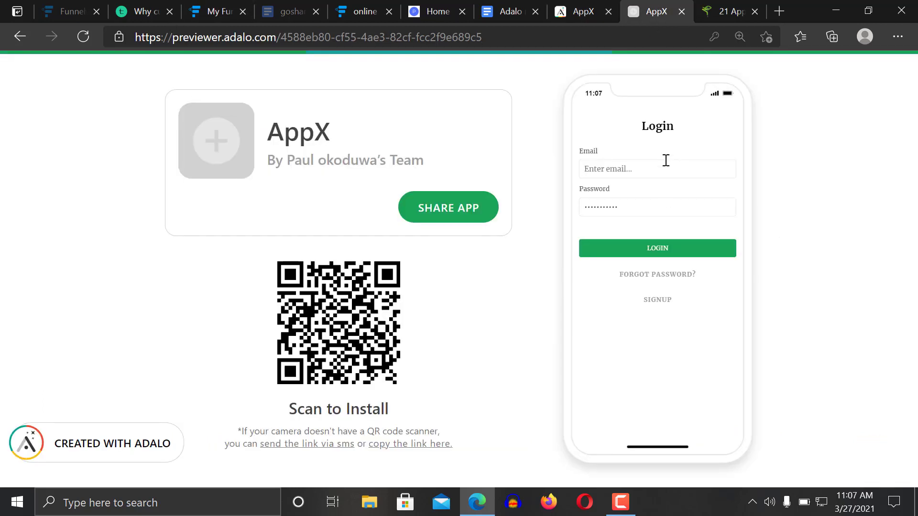
Log into the previewed app with the test account's email and password
{"action": "left_click", "coordinate": [656, 300]}
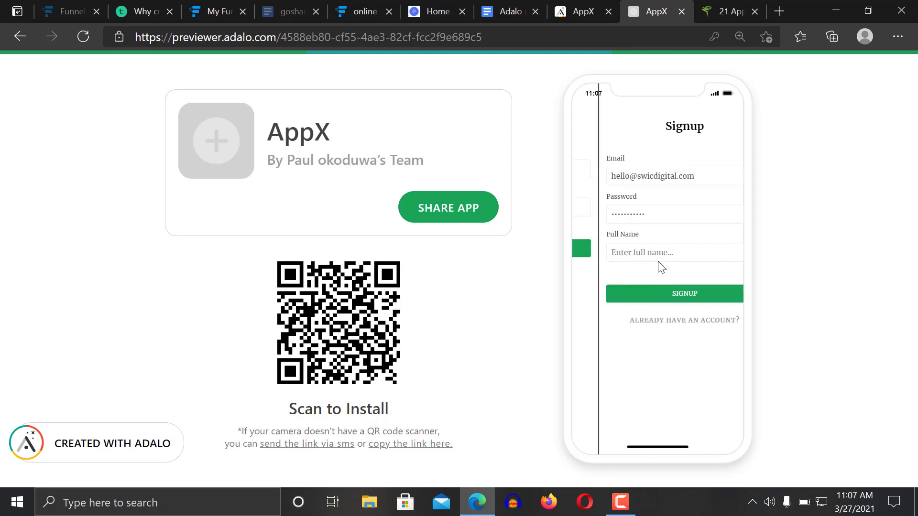
{"action": "left_click", "coordinate": [660, 321]}
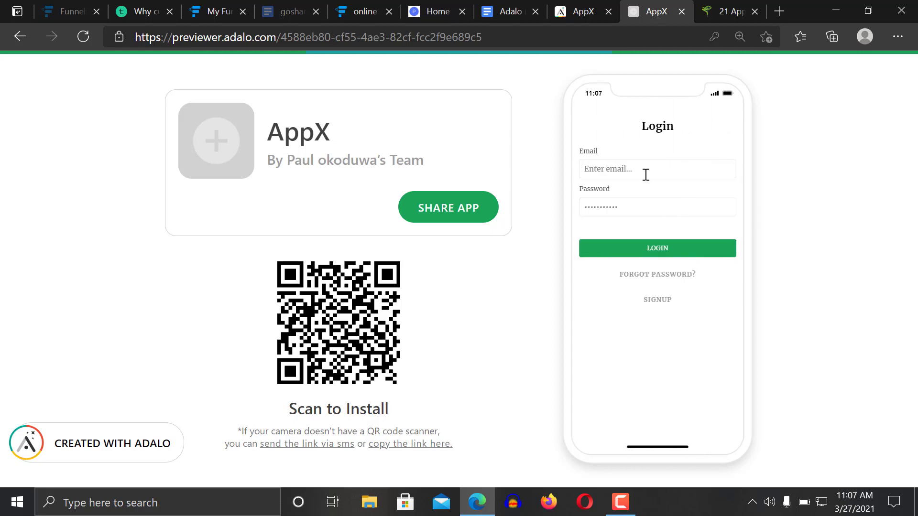
{"action": "left_click", "coordinate": [646, 172]}
{"action": "key", "text": "Tab"}
{"action": "type", "text": "••"}
{"action": "left_click", "coordinate": [684, 254]}
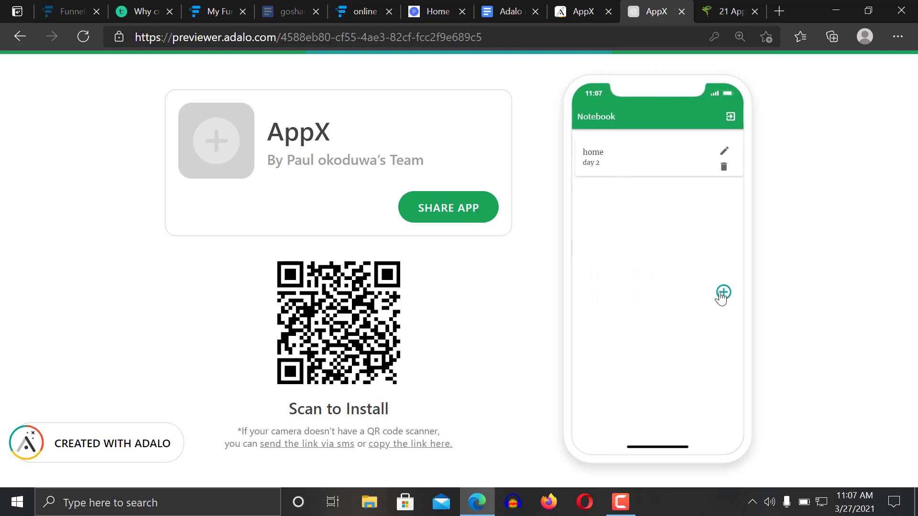
Start a new note named MY FIRST DAY AT SCHOOL
{"action": "left_click", "coordinate": [723, 292]}
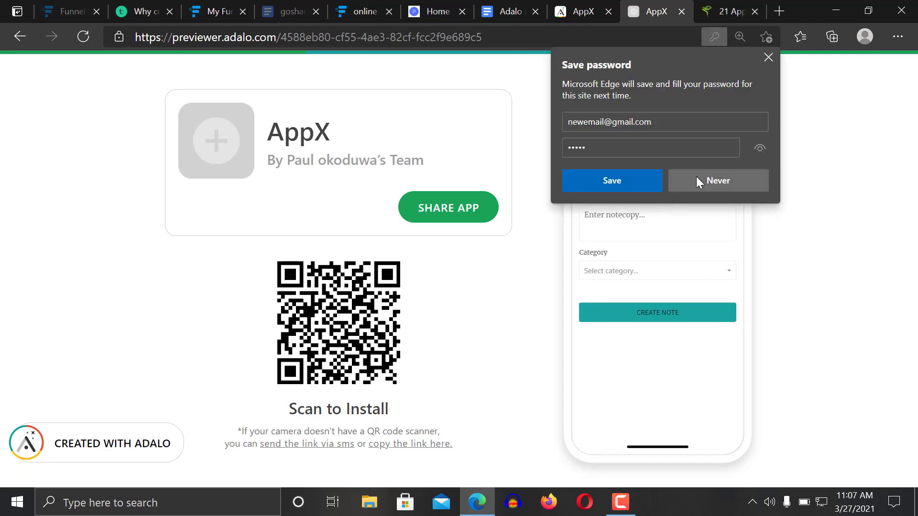
{"action": "left_click", "coordinate": [696, 178]}
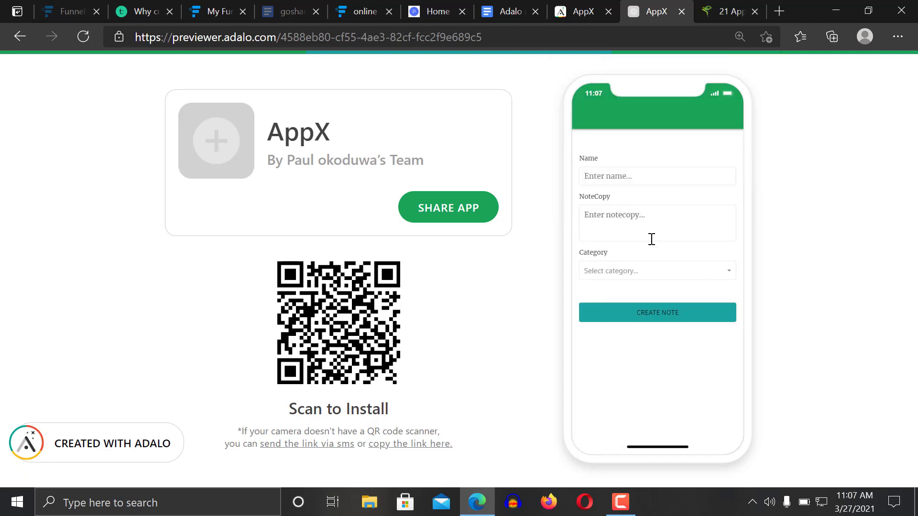
{"action": "left_click", "coordinate": [636, 173]}
{"action": "type", "text": "MY FIRST"}
{"action": "type", "text": " DAT"}
{"action": "type", "text": "T"}
{"action": "key", "text": "BackSpace"}
{"action": "type", "text": "Y AT A"}
{"action": "type", "text": "CHOOL"}
Copy the refund paragraph from the sample web page for the note's body
{"action": "left_click", "coordinate": [618, 209]}
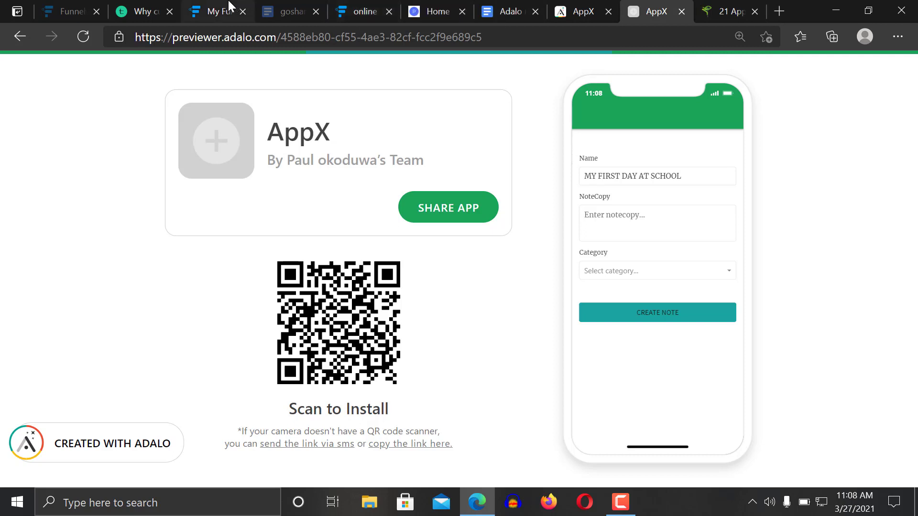
{"action": "left_click", "coordinate": [125, 6]}
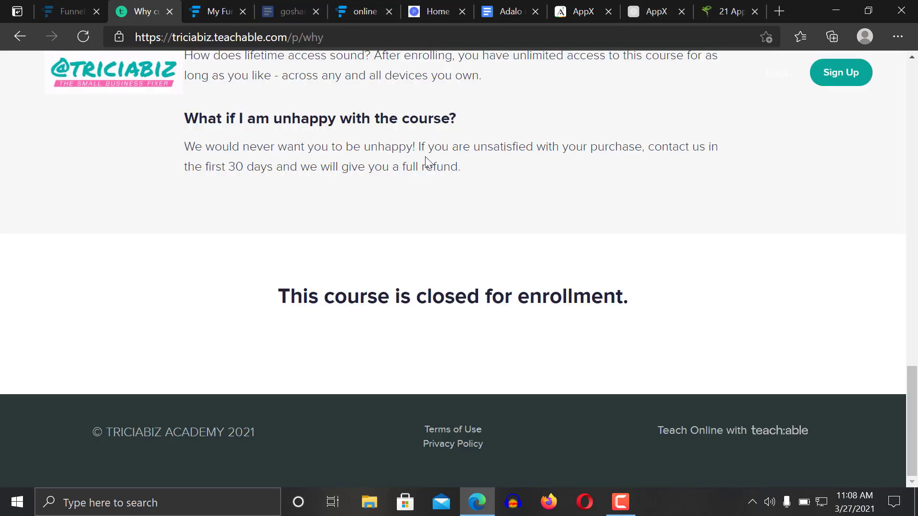
{"action": "triple_click", "coordinate": [299, 147]}
{"action": "key", "text": "ctrl+c"}
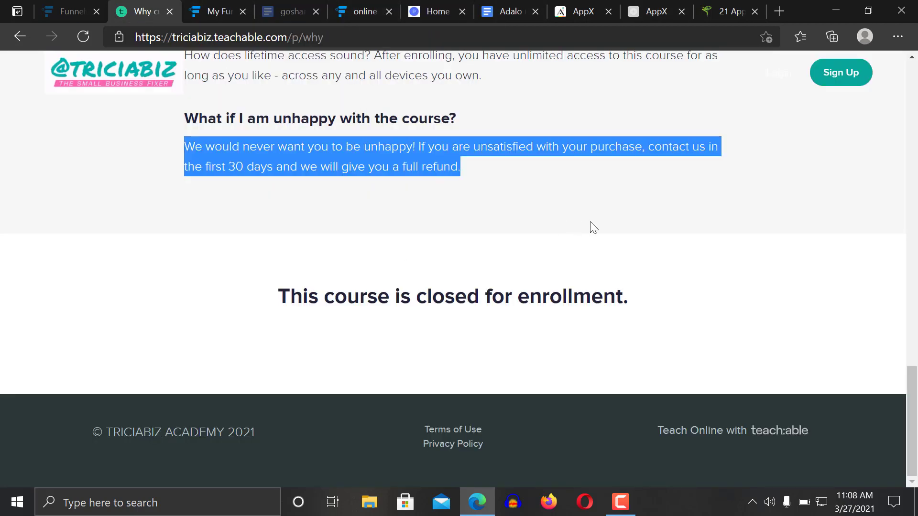
{"action": "left_click", "coordinate": [653, 7]}
Paste the refund paragraph into the NoteCopy body field
{"action": "left_click", "coordinate": [631, 224]}
{"action": "key", "text": "ctrl+v"}
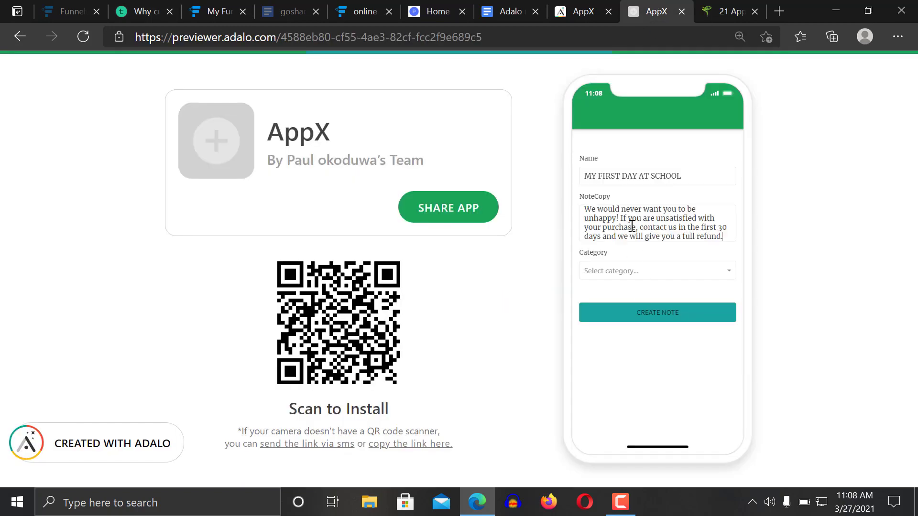
{"action": "key", "text": "Return"}
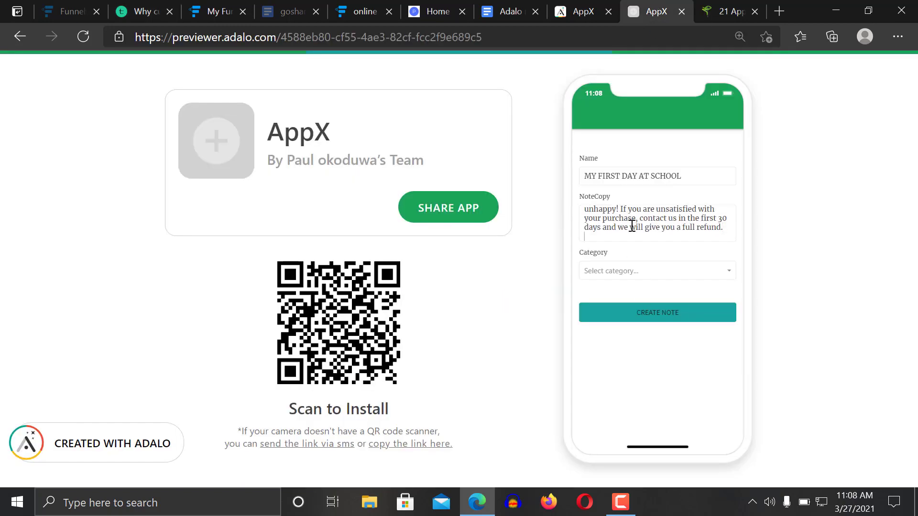
{"action": "key", "text": "BackSpace"}
Set the category to school, create the note, and open it on the Read Your Note screen
{"action": "left_click", "coordinate": [641, 270]}
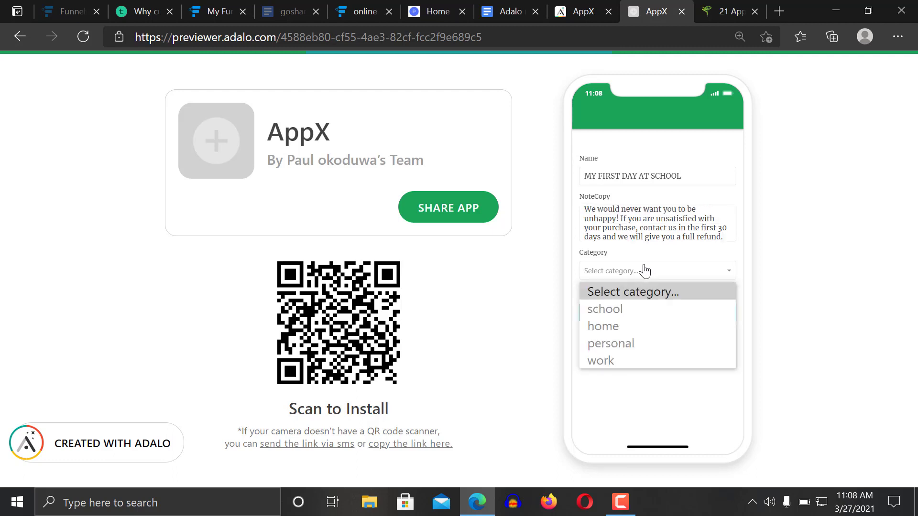
{"action": "left_click", "coordinate": [625, 330]}
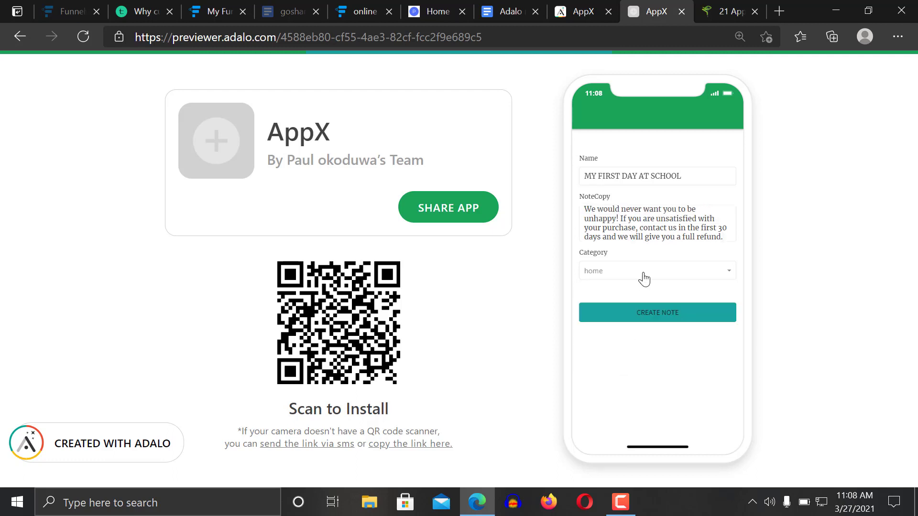
{"action": "left_click", "coordinate": [641, 274]}
{"action": "left_click", "coordinate": [634, 315]}
{"action": "left_click", "coordinate": [652, 320]}
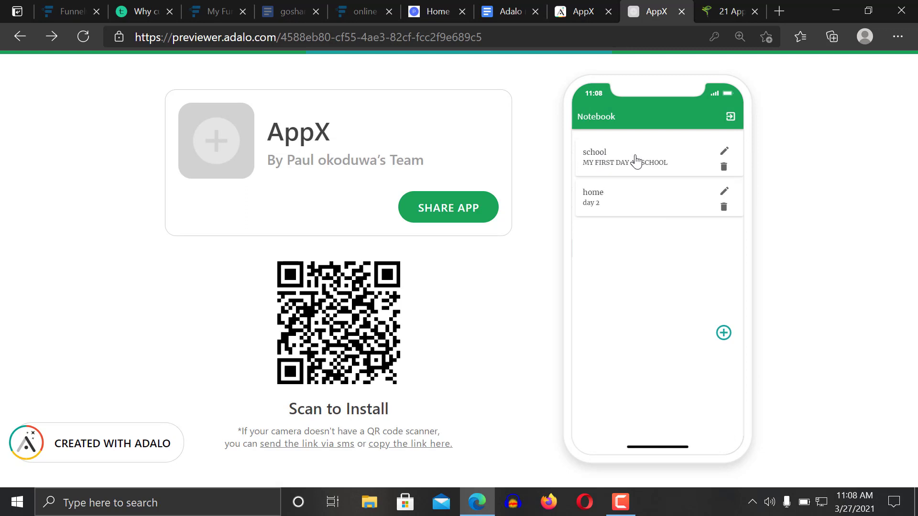
{"action": "left_click", "coordinate": [635, 161]}
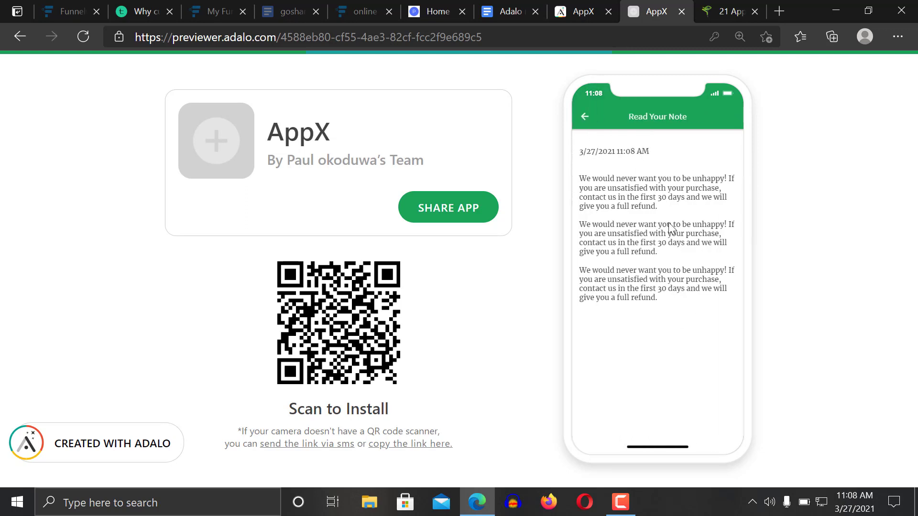
Delete the home note day 2, cancelling the school note's deletion, then return to the editor
{"action": "left_click", "coordinate": [585, 122]}
{"action": "left_click", "coordinate": [725, 168]}
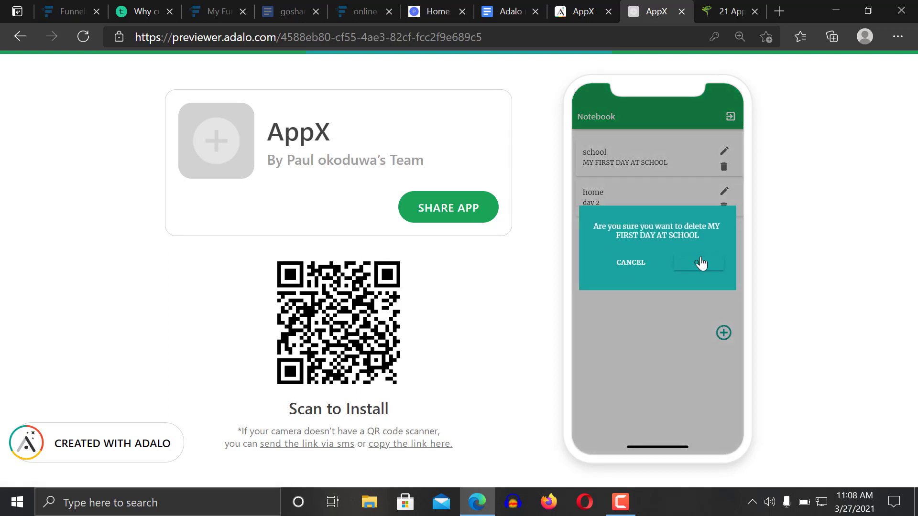
{"action": "left_click", "coordinate": [631, 263]}
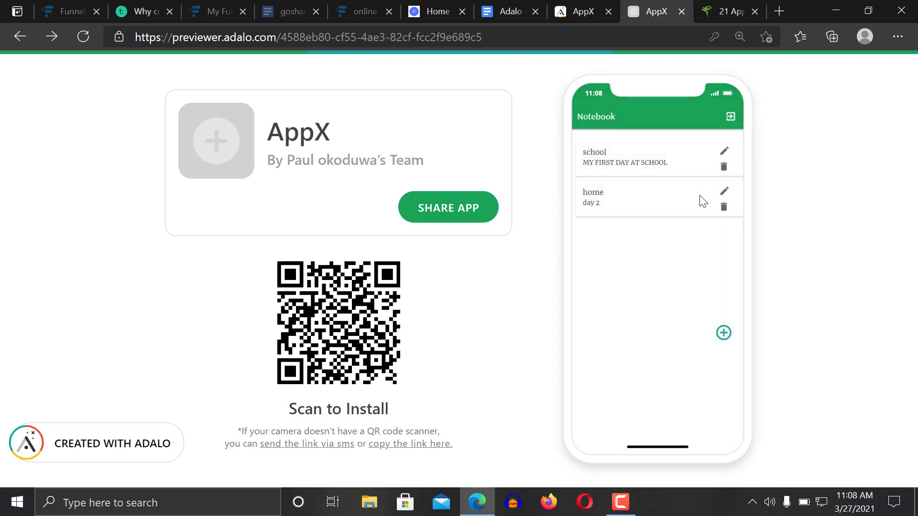
{"action": "left_click", "coordinate": [724, 207]}
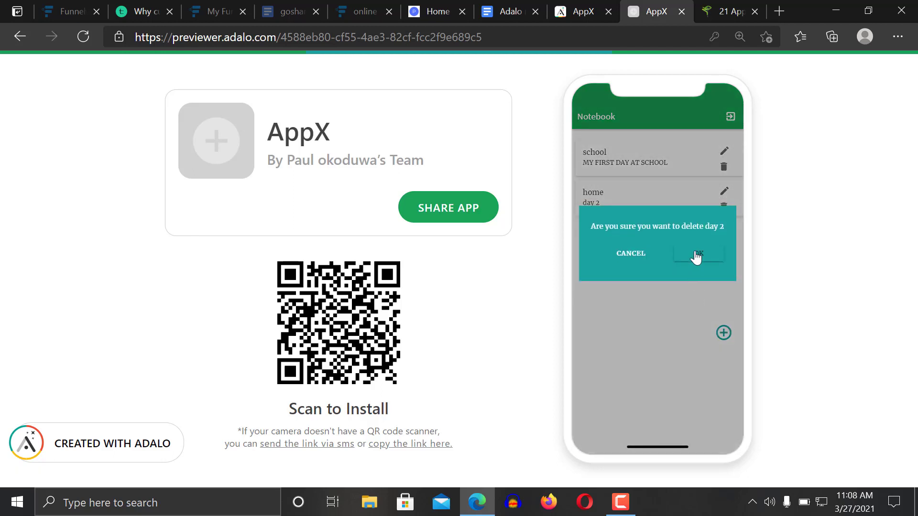
{"action": "left_click", "coordinate": [696, 256]}
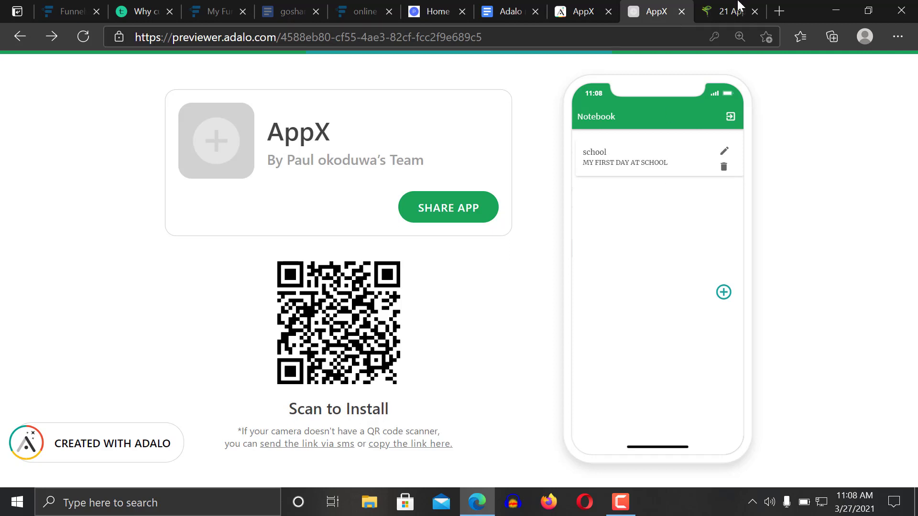
{"action": "left_click", "coordinate": [584, 6]}
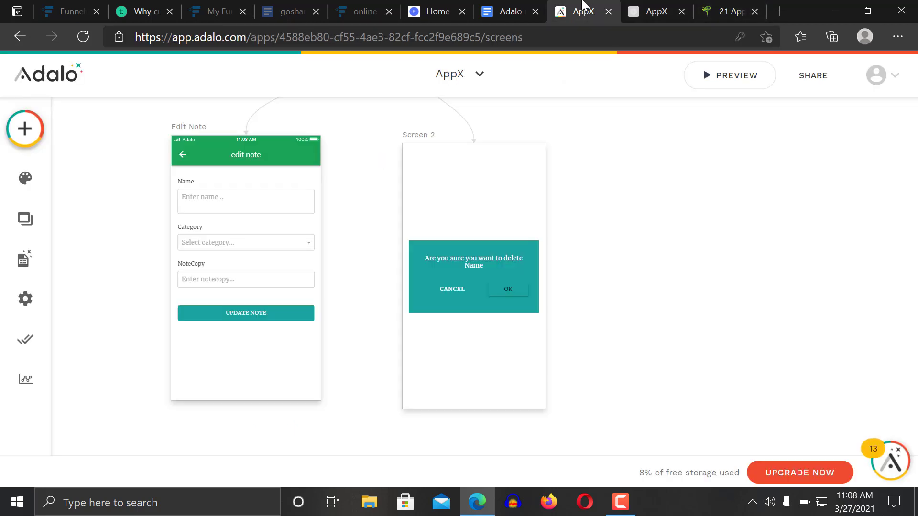
Start a new Native Mobile App using the Blank template
{"action": "left_click", "coordinate": [479, 75]}
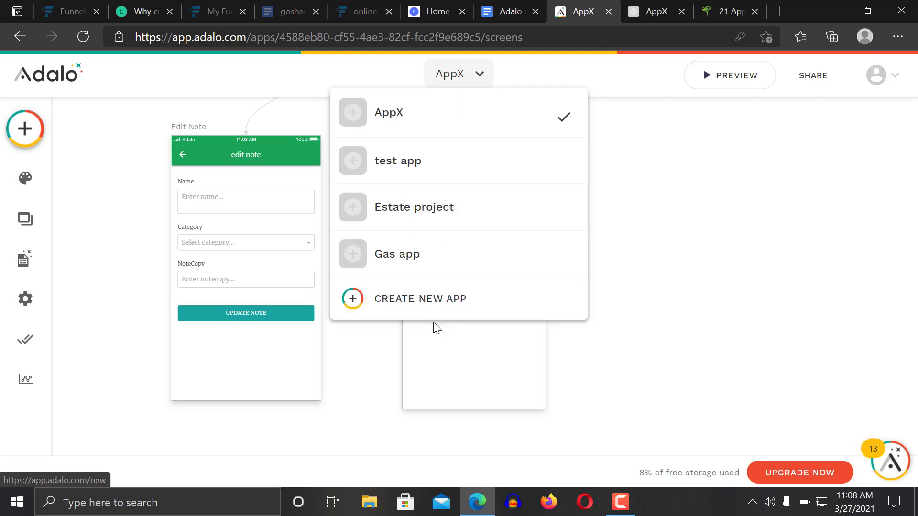
{"action": "left_click", "coordinate": [431, 299]}
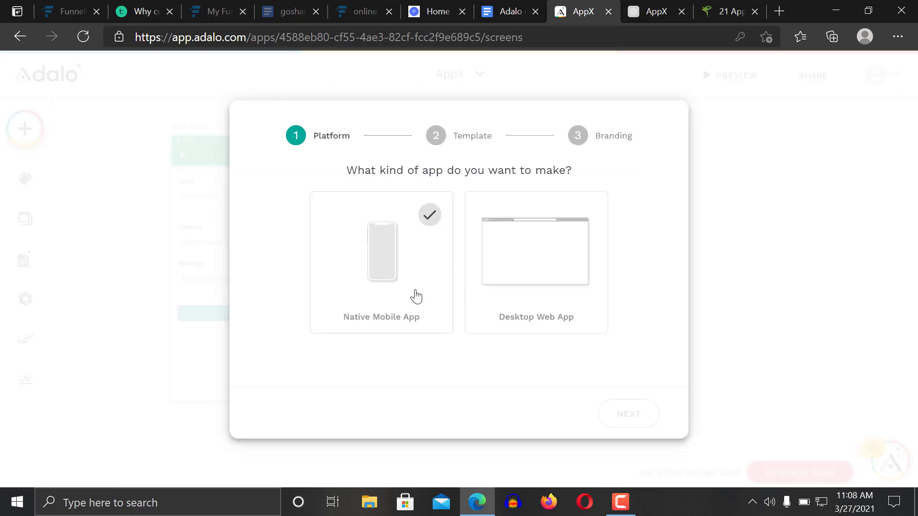
{"action": "left_click", "coordinate": [416, 296]}
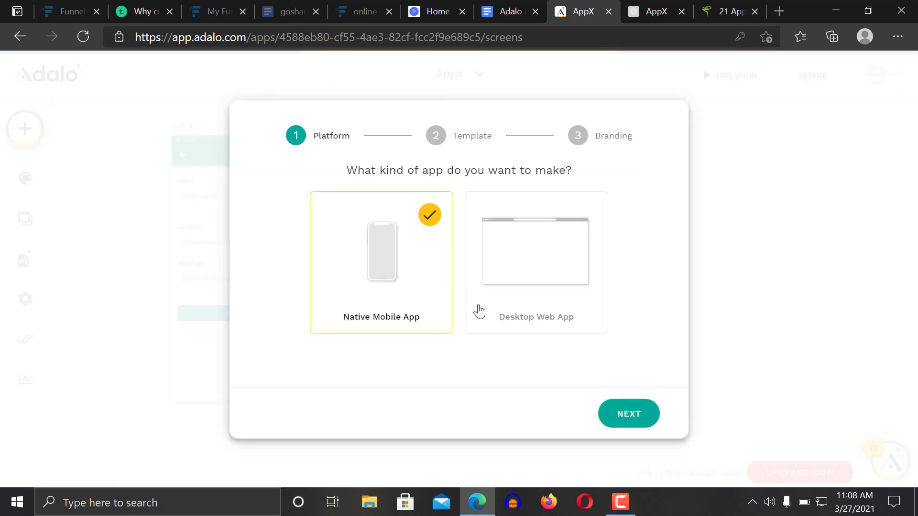
{"action": "left_click", "coordinate": [629, 415]}
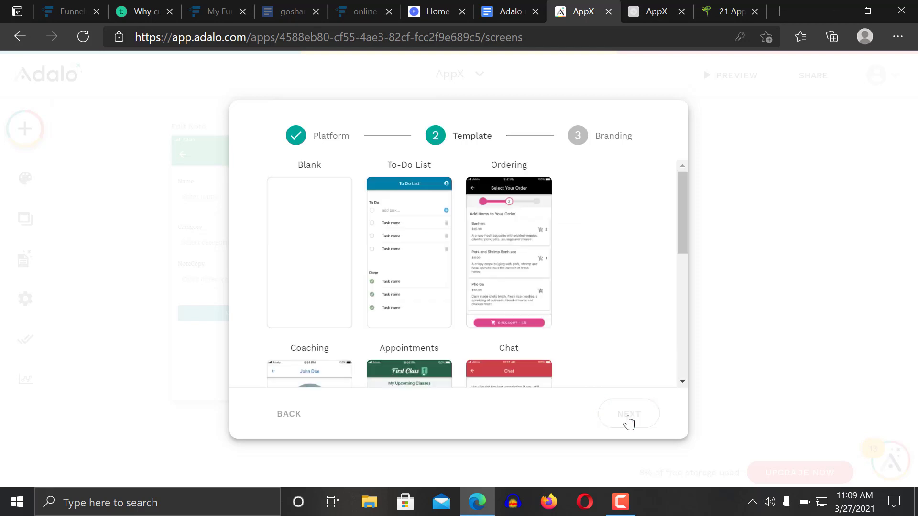
{"action": "left_click", "coordinate": [298, 244]}
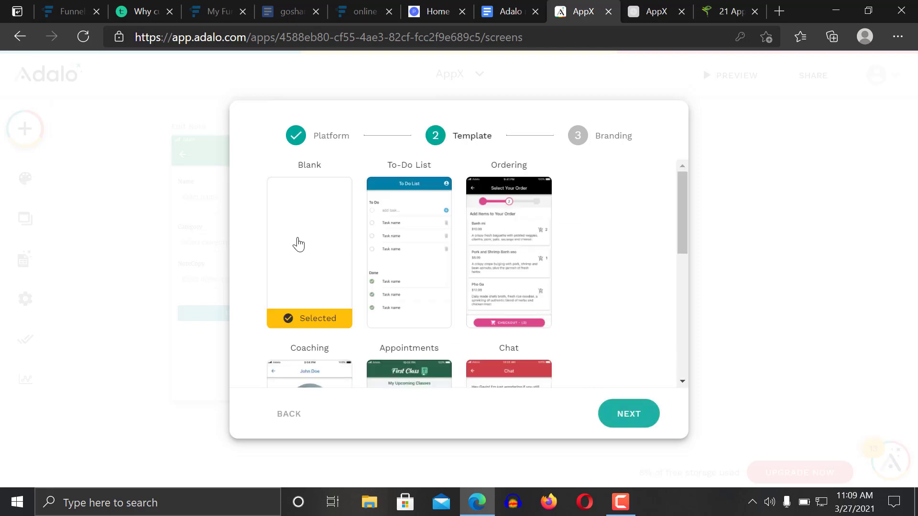
{"action": "left_click", "coordinate": [625, 415]}
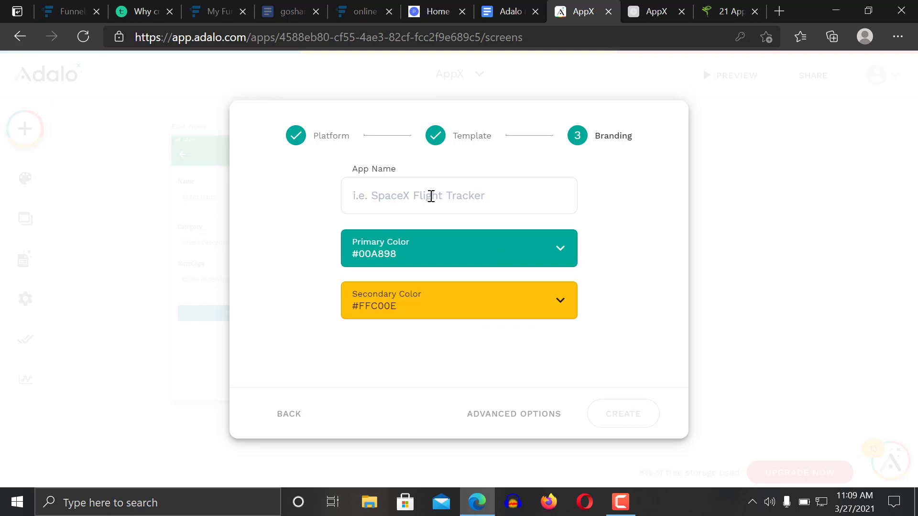
Name the new app Android_Note and create it
{"action": "left_click", "coordinate": [430, 195]}
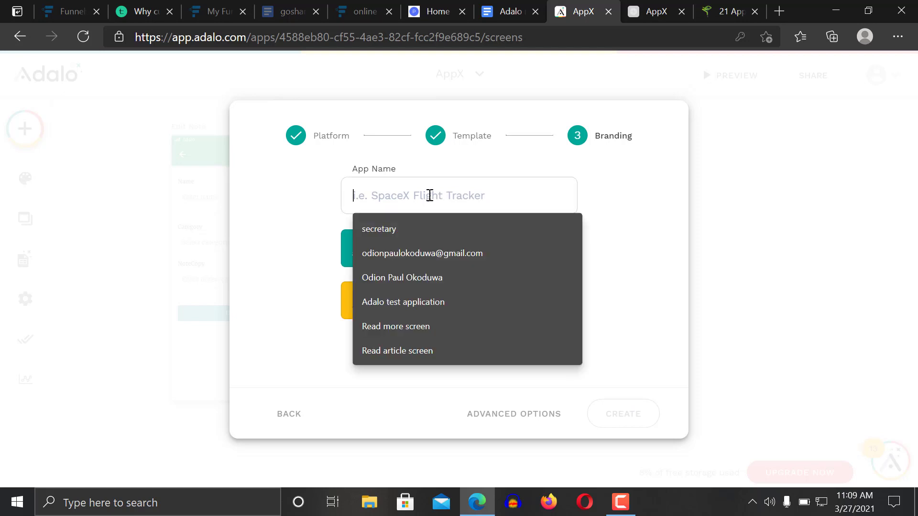
{"action": "type", "text": "aDNR"}
{"action": "key", "text": "BackSpace"}
{"action": "key", "text": "BackSpace"}
{"action": "key", "text": "BackSpace"}
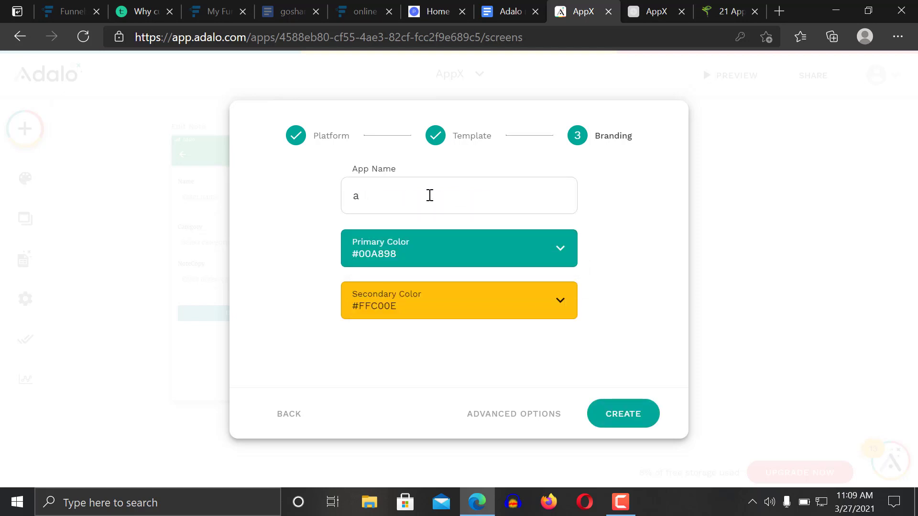
{"action": "key", "text": "BackSpace"}
{"action": "type", "text": "Androuid_Note"}
{"action": "left_click", "coordinate": [621, 415]}
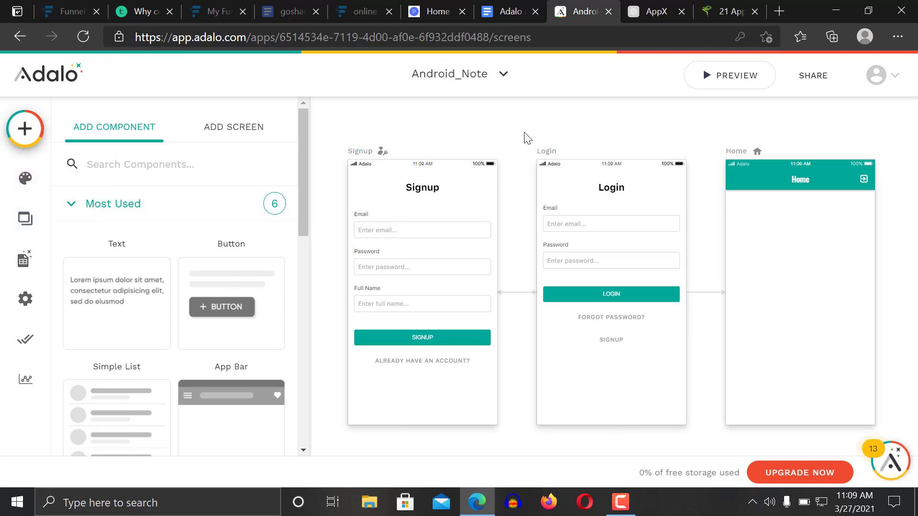
{"action": "left_click", "coordinate": [509, 9]}
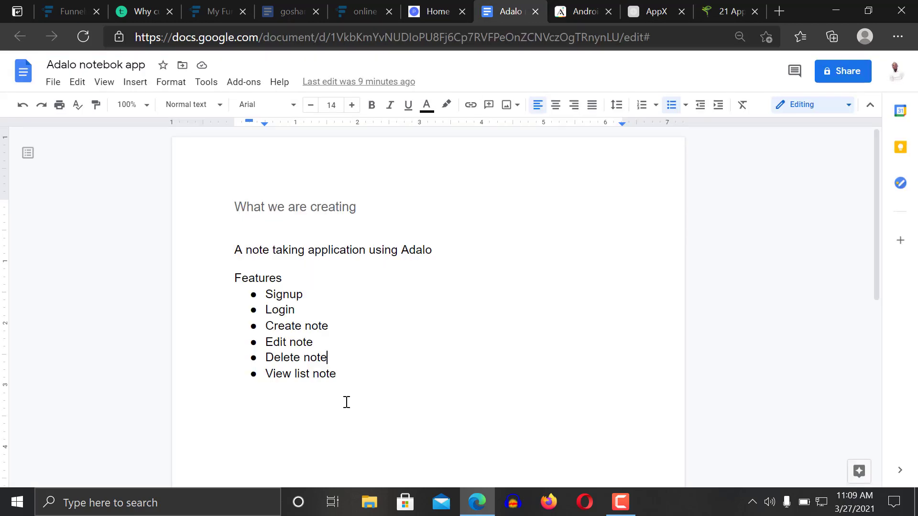
Add a 'What we need' line below the features with a Category bullet
{"action": "left_click", "coordinate": [368, 377]}
{"action": "key", "text": "Return"}
{"action": "key", "text": "Return"}
{"action": "type", "text": "What we need"}
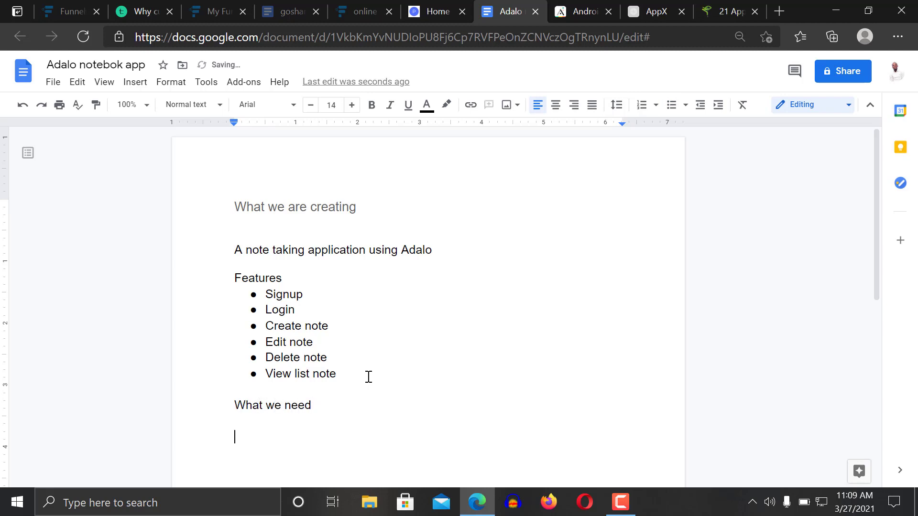
{"action": "key", "text": "ctrl+shift+8"}
{"action": "type", "text": "cato"}
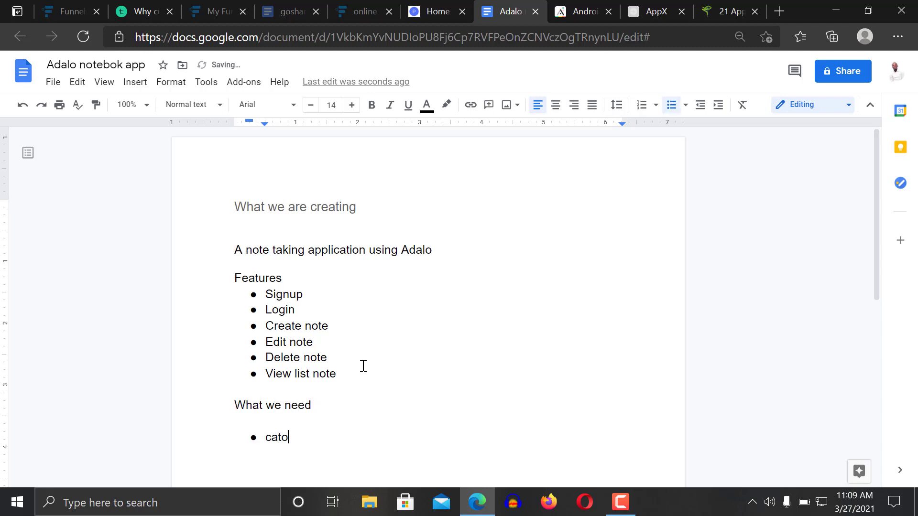
{"action": "type", "text": "g"}
{"action": "key", "text": "BackSpace"}
{"action": "key", "text": "BackSpace"}
{"action": "type", "text": "egory"}
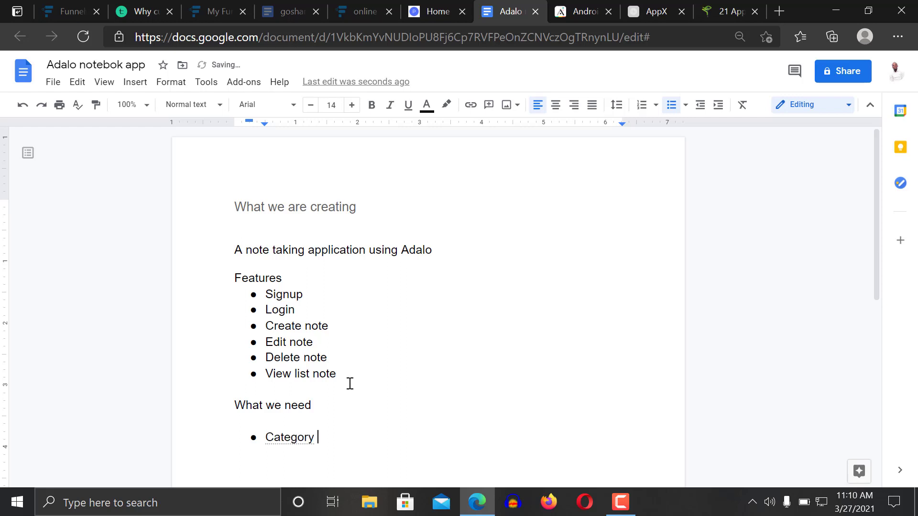
Add Note_copy and Name of the note bullets, then return to the Android_Note editor
{"action": "key", "text": "Return"}
{"action": "type", "text": "note_copy"}
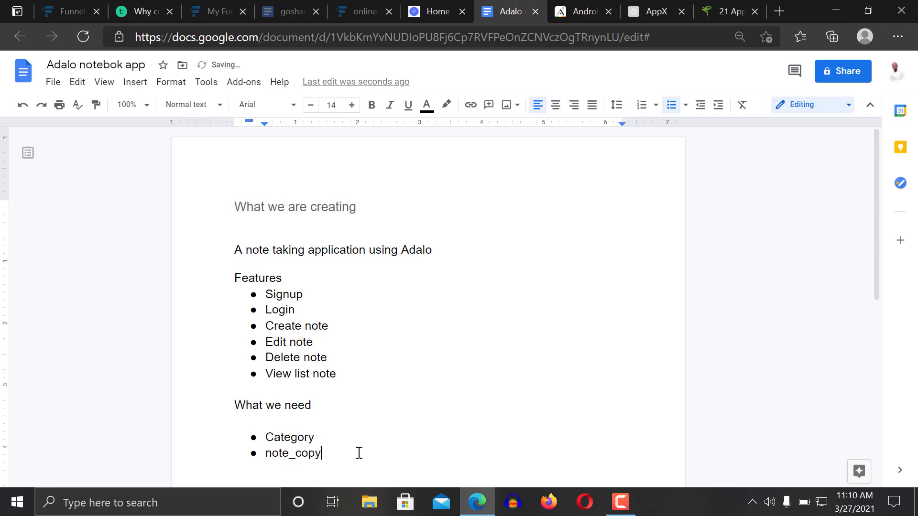
{"action": "key", "text": "Return"}
{"action": "type", "text": "name of the noo"}
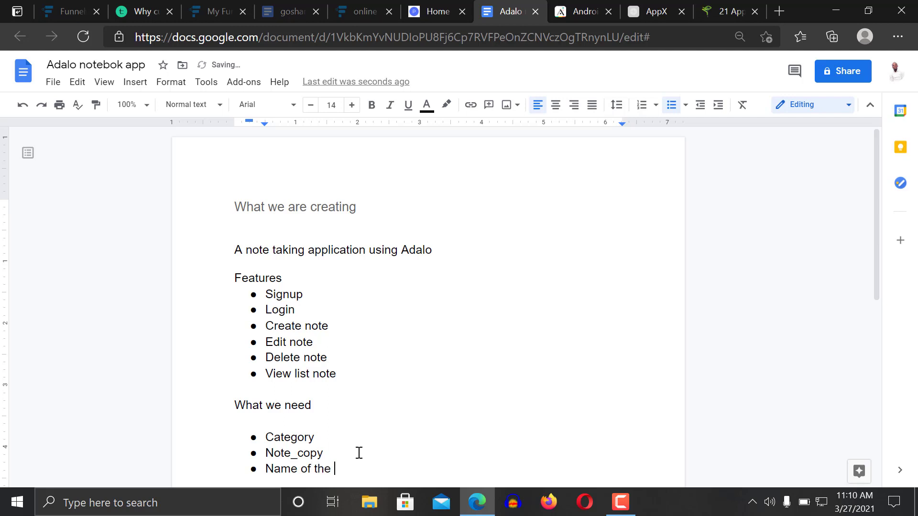
{"action": "key", "text": "BackSpace"}
{"action": "type", "text": "te"}
{"action": "key", "text": "Return"}
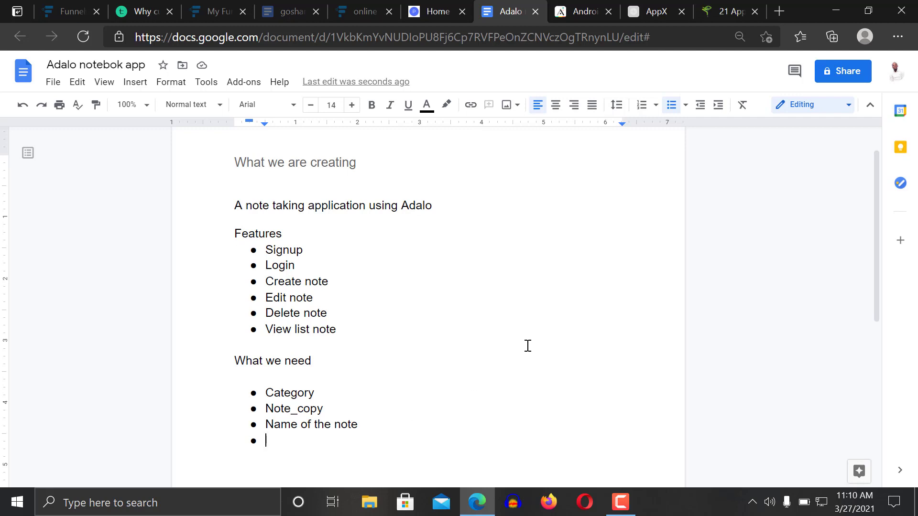
{"action": "left_click", "coordinate": [581, 11]}
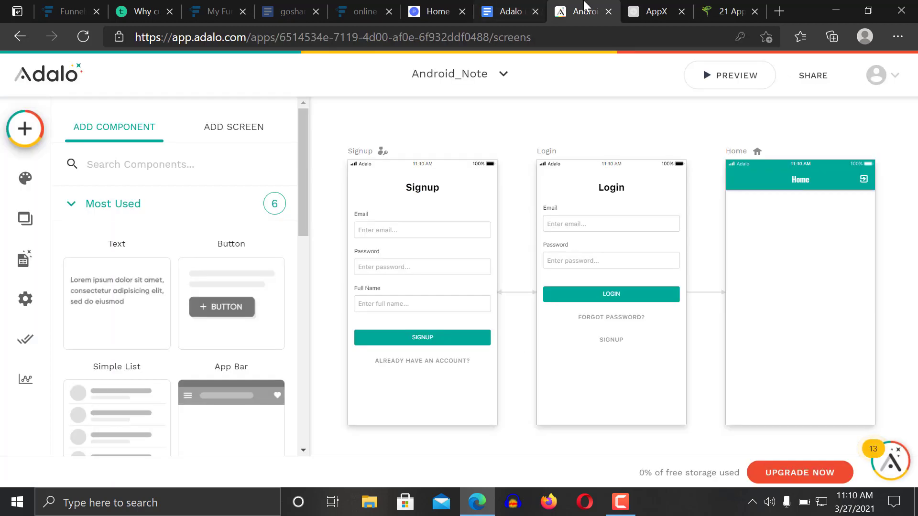
Create a Categories database collection and view its properties
{"action": "left_click", "coordinate": [38, 265]}
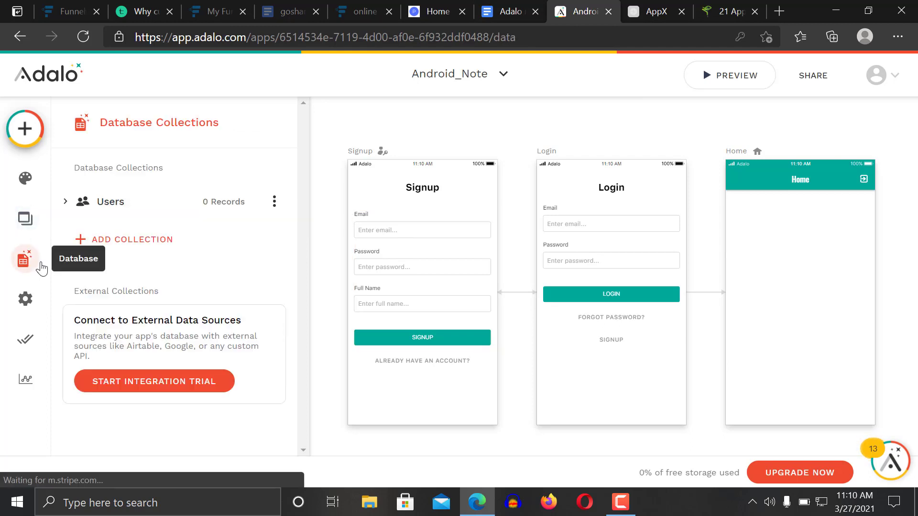
{"action": "left_click", "coordinate": [127, 243]}
{"action": "left_click", "coordinate": [160, 274]}
{"action": "type", "text": "cat"}
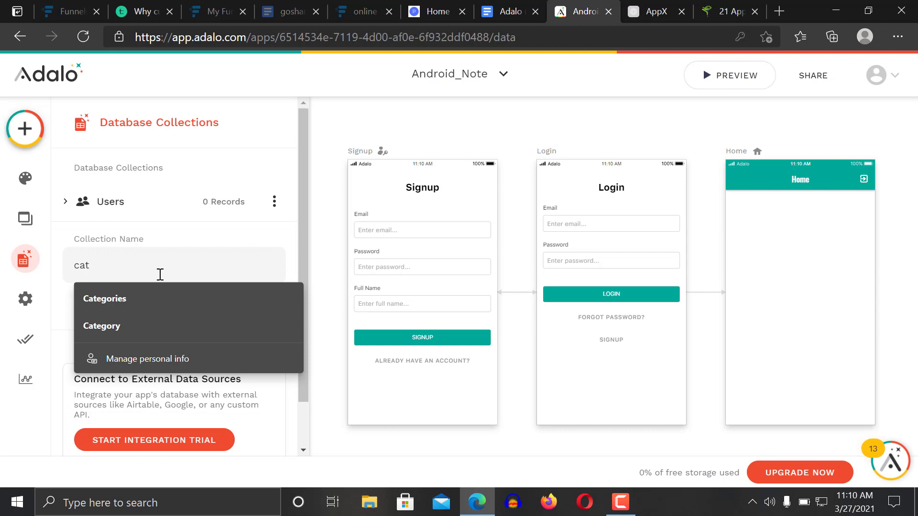
{"action": "key", "text": "Down"}
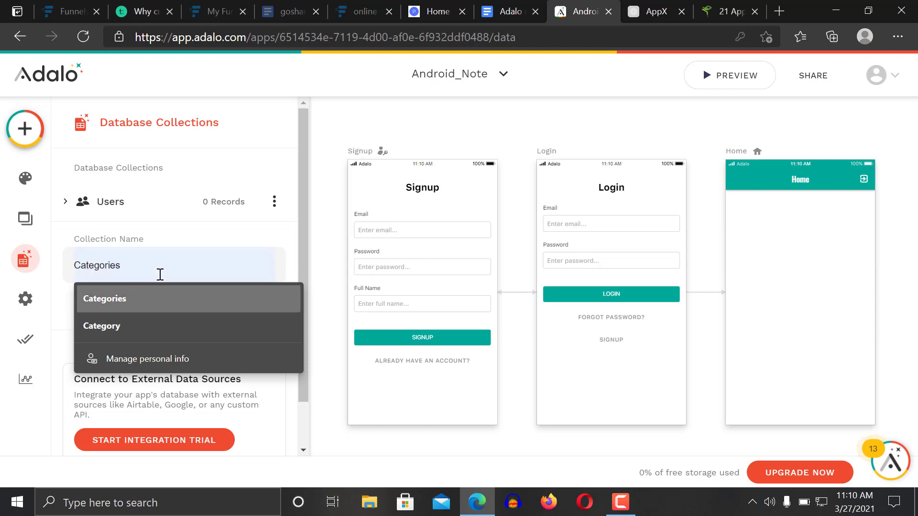
{"action": "key", "text": "Return"}
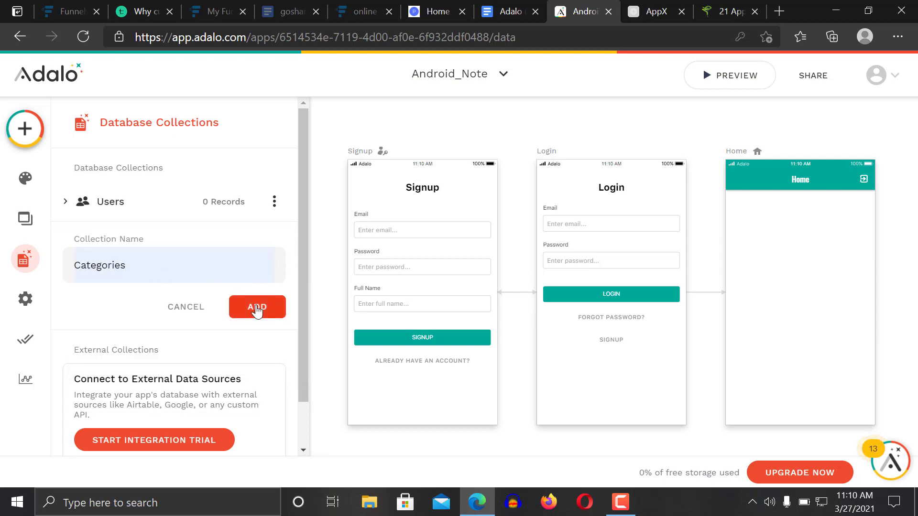
{"action": "left_click", "coordinate": [257, 309]}
{"action": "left_click", "coordinate": [144, 244]}
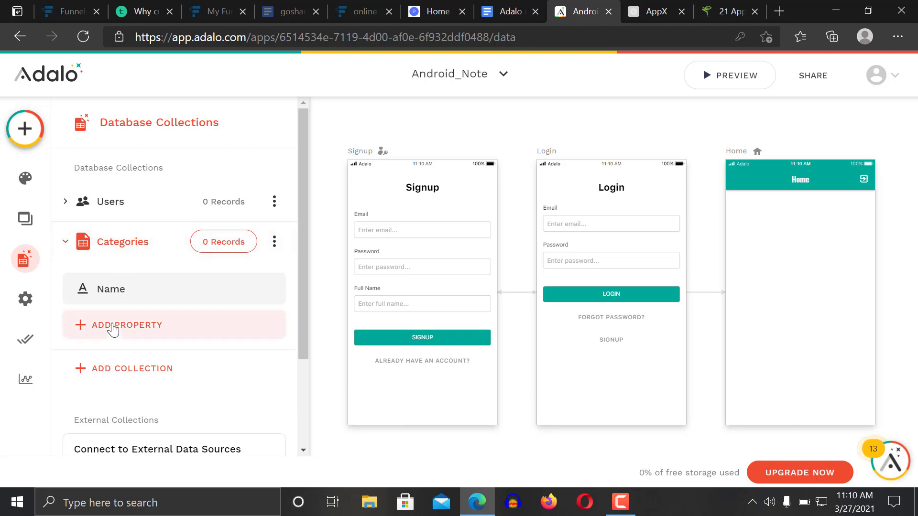
{"action": "left_click", "coordinate": [128, 326]}
{"action": "left_click", "coordinate": [127, 323]}
Create a second collection named Note_list
{"action": "left_click", "coordinate": [136, 368]}
{"action": "left_click", "coordinate": [136, 306]}
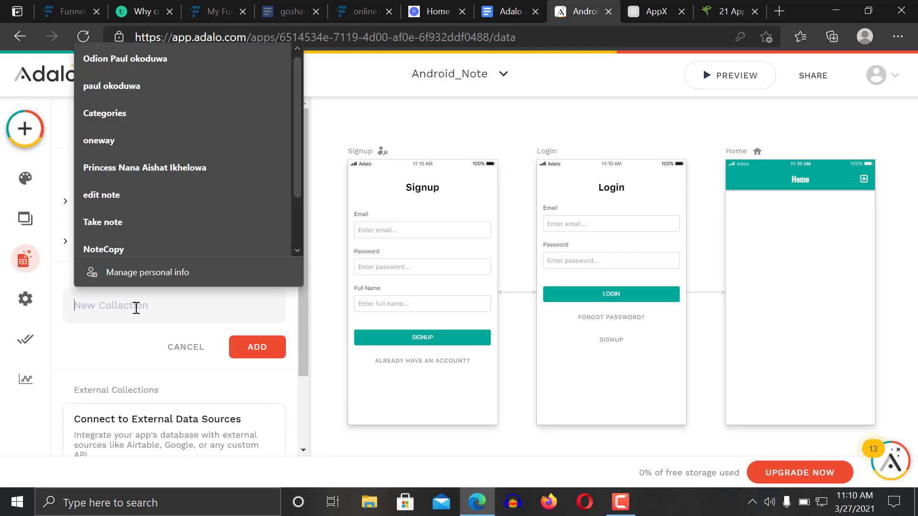
{"action": "type", "text": "No"}
{"action": "key", "text": "BackSpace"}
{"action": "key", "text": "BackSpace"}
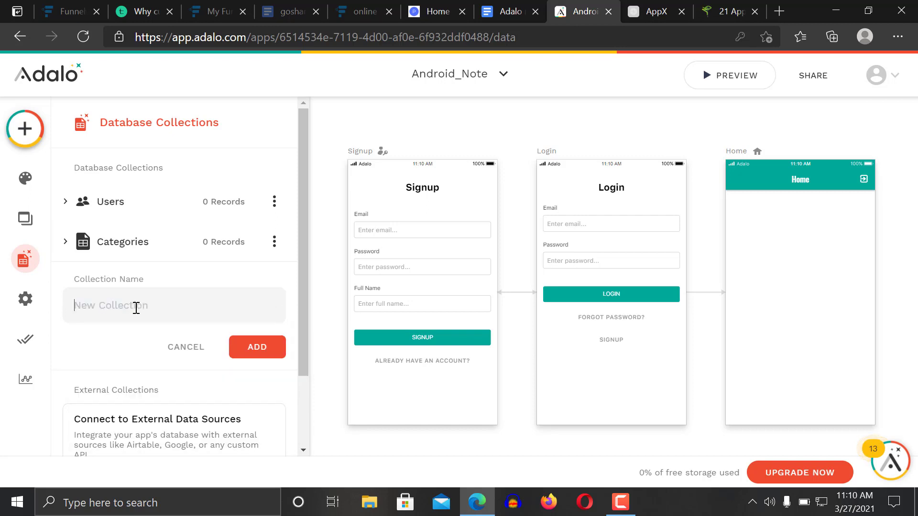
{"action": "type", "text": "Note_"}
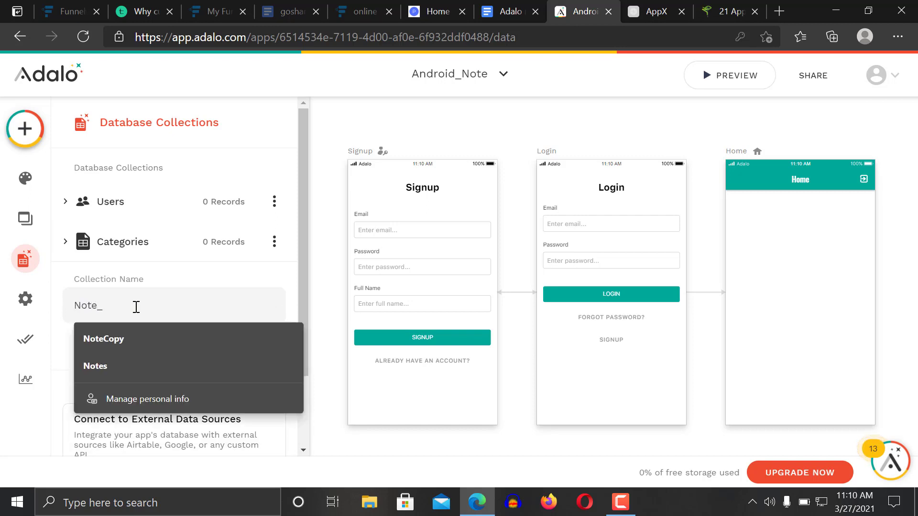
{"action": "type", "text": "list"}
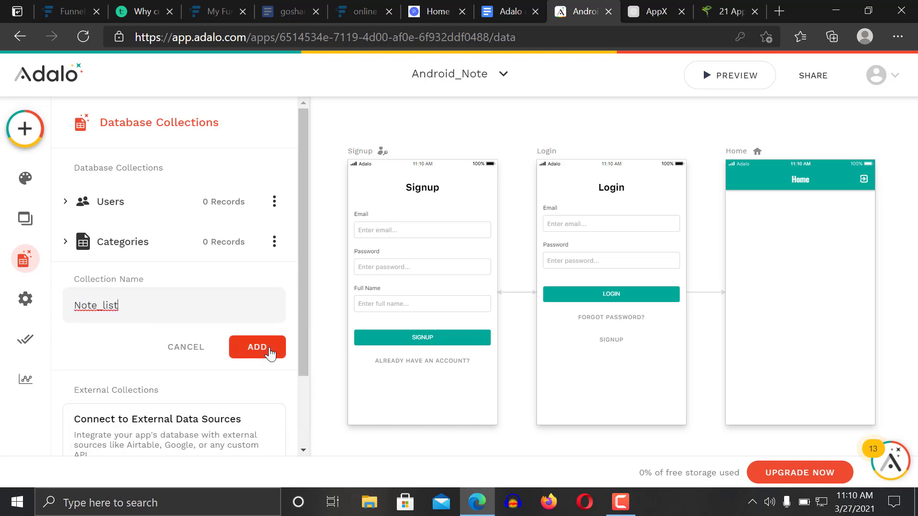
{"action": "left_click", "coordinate": [270, 354]}
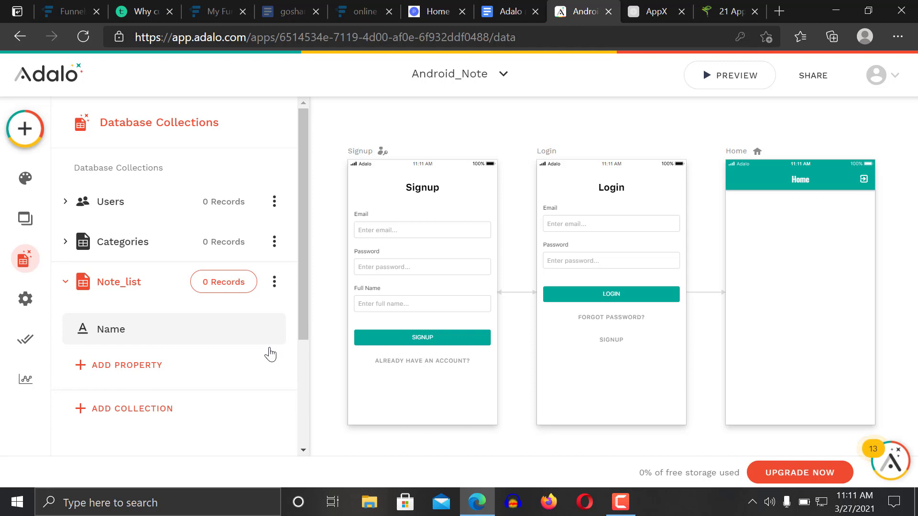
Inspect the Users collection, then the Note_list collection's Name property
{"action": "left_click", "coordinate": [121, 201]}
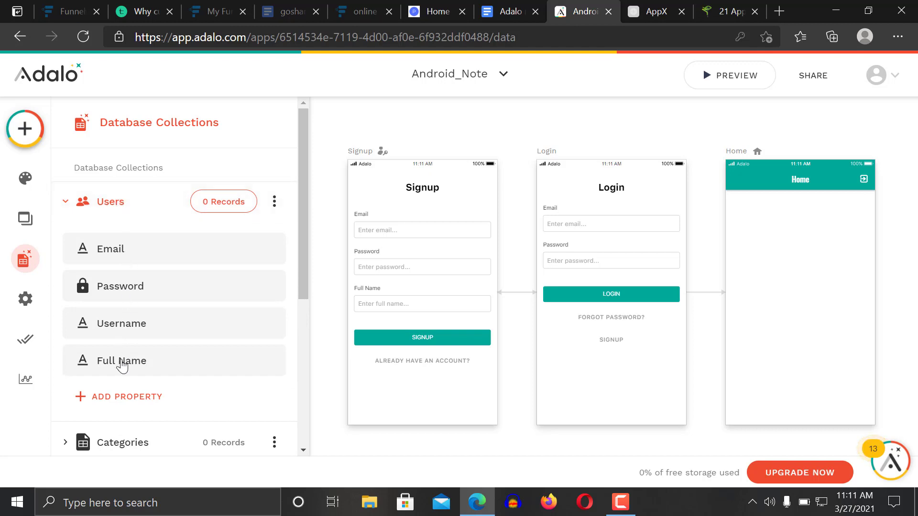
{"action": "left_click", "coordinate": [145, 211]}
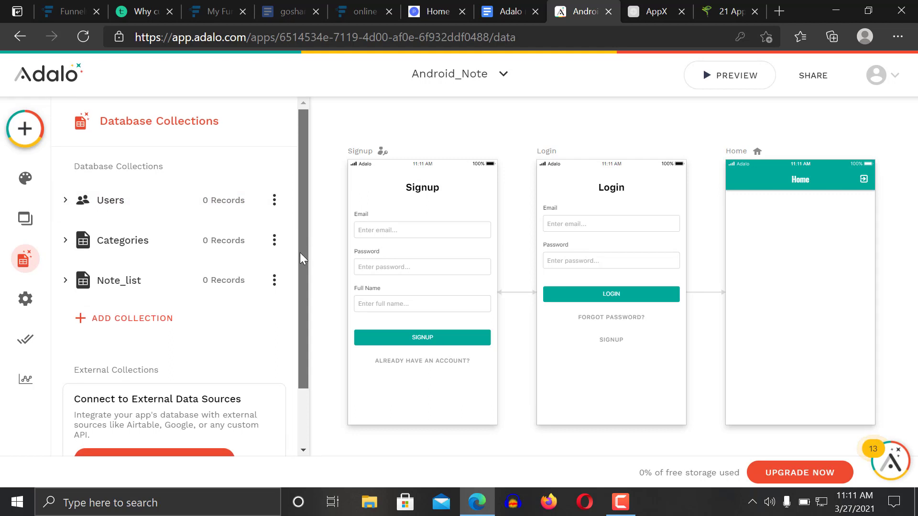
{"action": "scroll", "coordinate": [300, 253], "scroll_direction": "down", "scroll_amount": 2}
{"action": "left_click", "coordinate": [128, 210]}
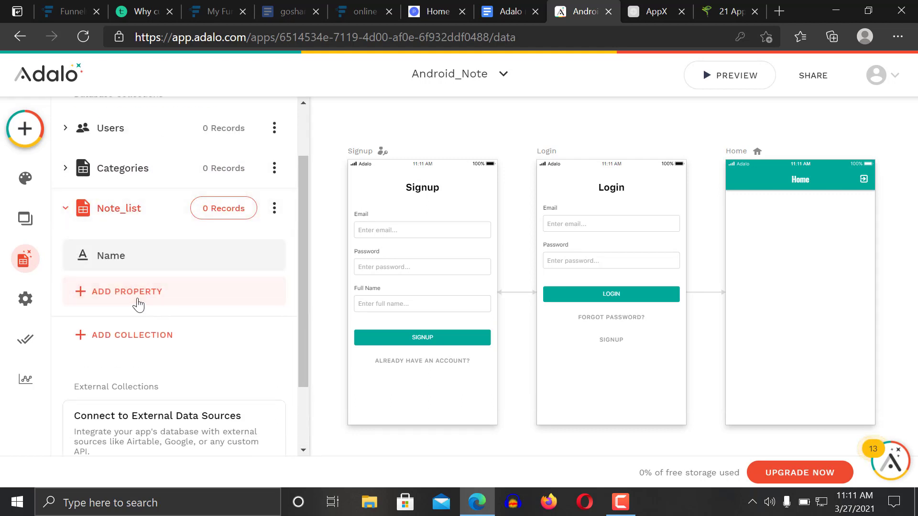
{"action": "left_click", "coordinate": [127, 261]}
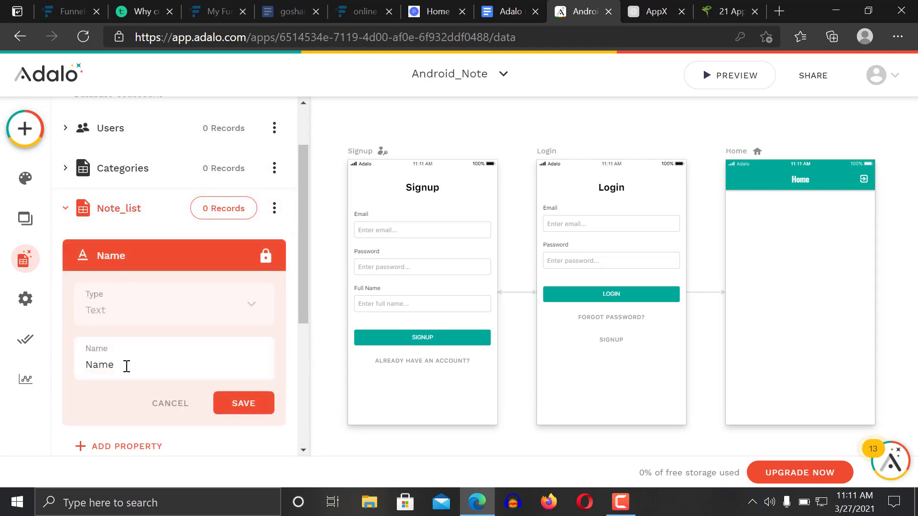
{"action": "left_click", "coordinate": [139, 257]}
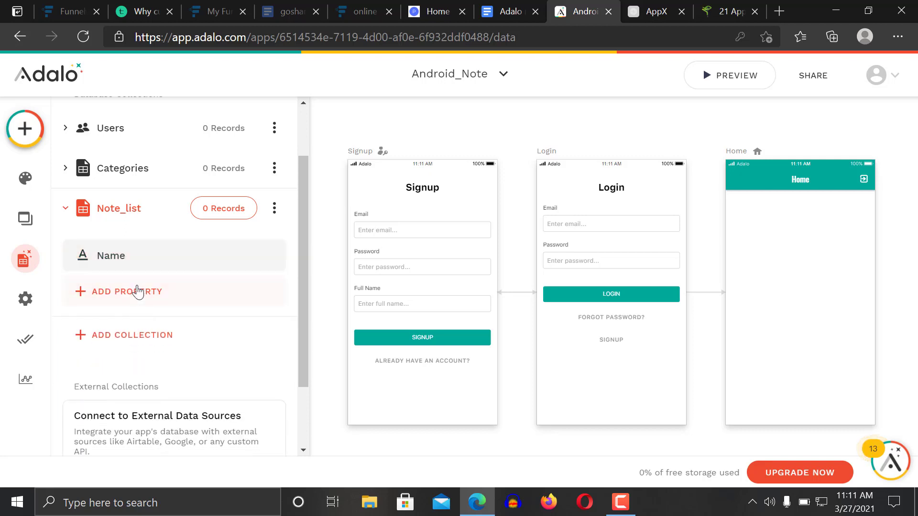
Add a second Text property to Note_list, renaming it toward Note_copy
{"action": "left_click", "coordinate": [138, 291]}
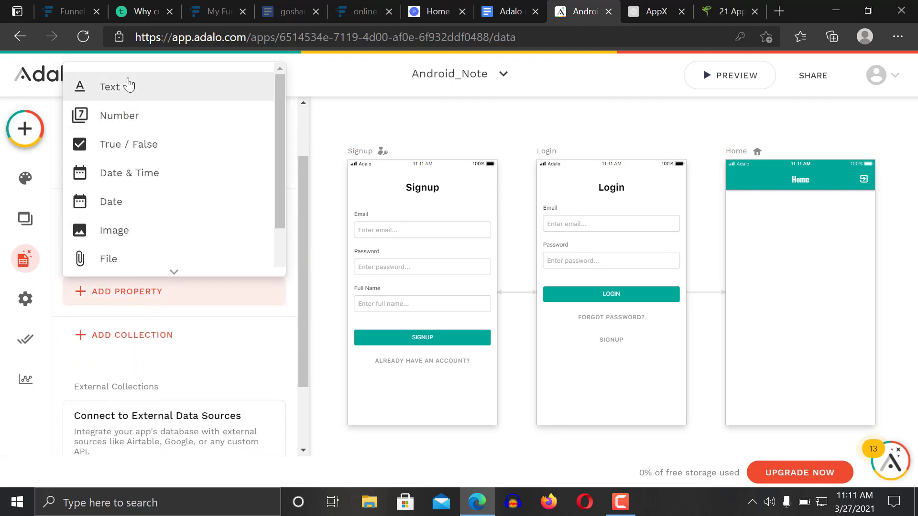
{"action": "left_click", "coordinate": [129, 86]}
{"action": "triple_click", "coordinate": [166, 403]}
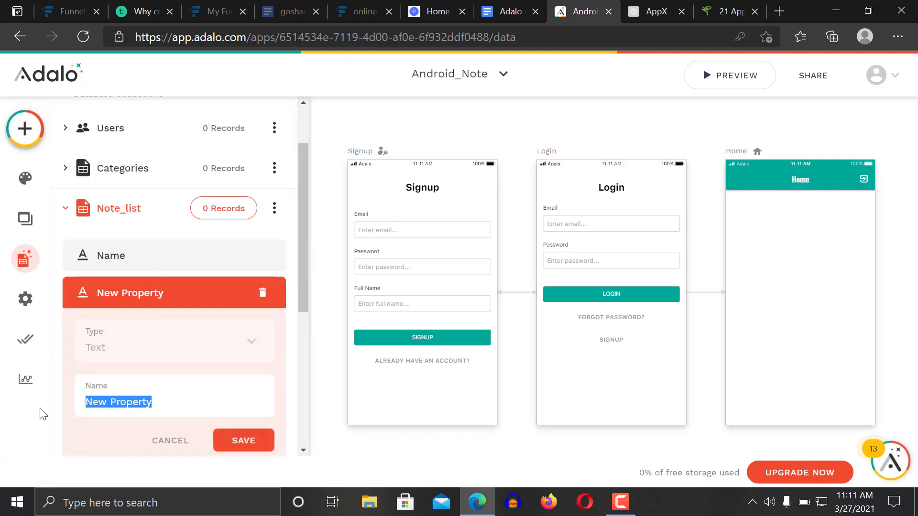
{"action": "type", "text": "Note"}
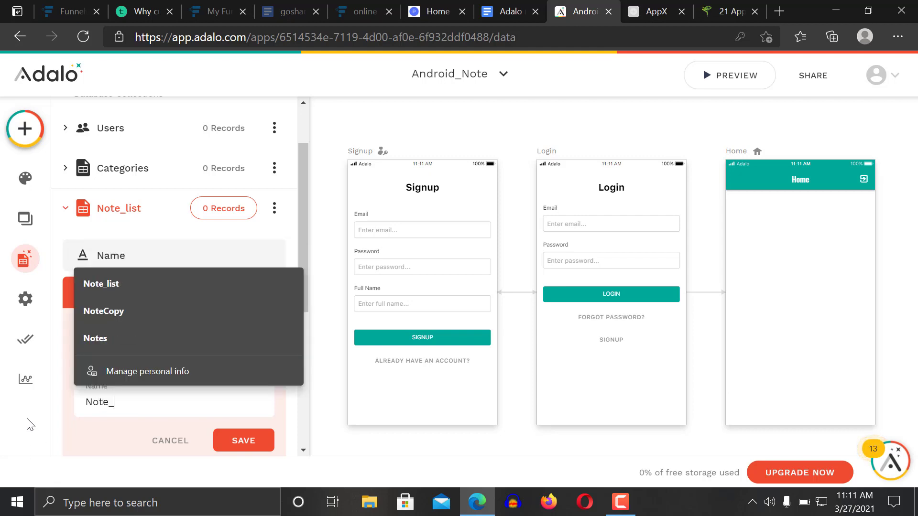
{"action": "type", "text": "_"}
{"action": "key", "text": "BackSpace"}
{"action": "key", "text": "BackSpace"}
{"action": "type", "text": "co"}
{"action": "key", "text": "BackSpace"}
{"action": "key", "text": "BackSpace"}
{"action": "type", "text": "ecopy"}
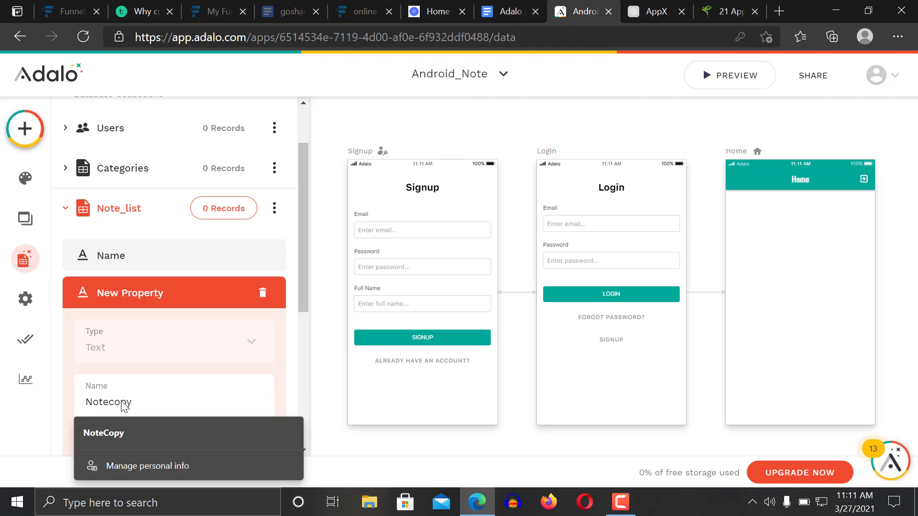
{"action": "left_click", "coordinate": [148, 286]}
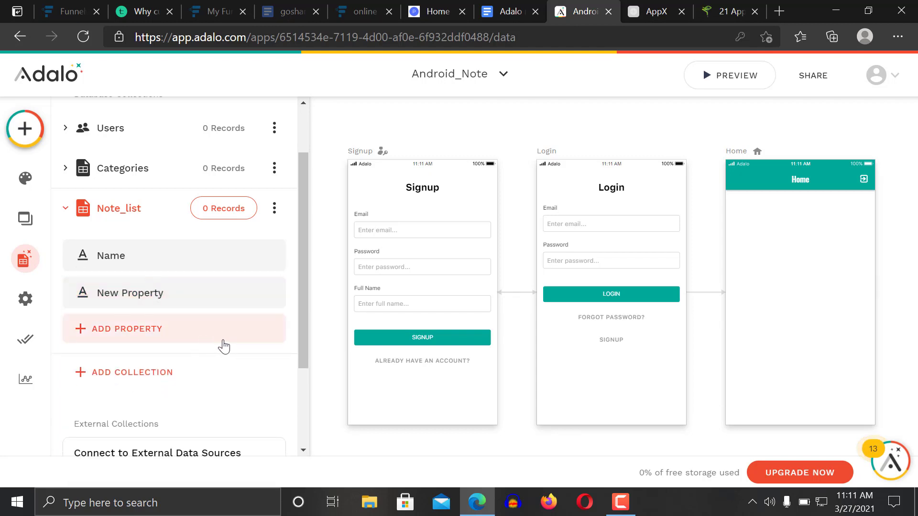
{"action": "scroll", "coordinate": [303, 259], "scroll_direction": "up", "scroll_amount": 2}
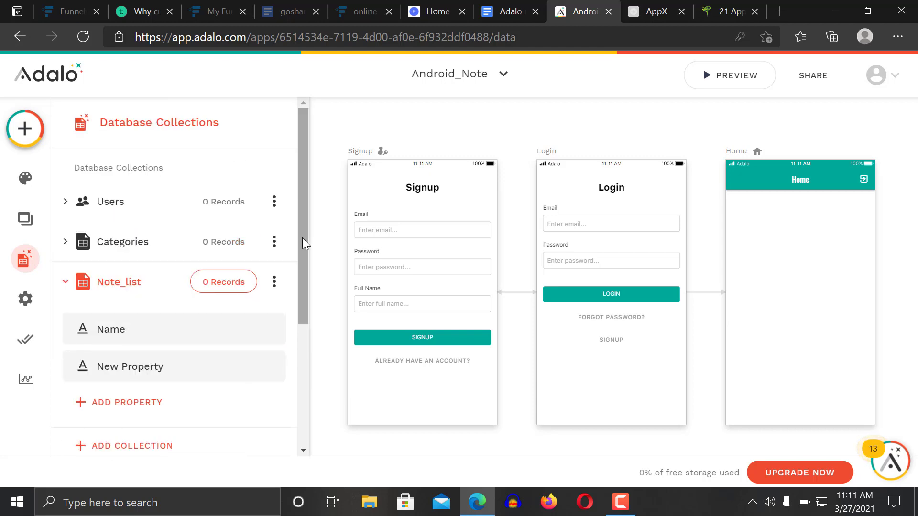
Reopen the database and bring up the Categories collection's records
{"action": "left_click", "coordinate": [695, 225]}
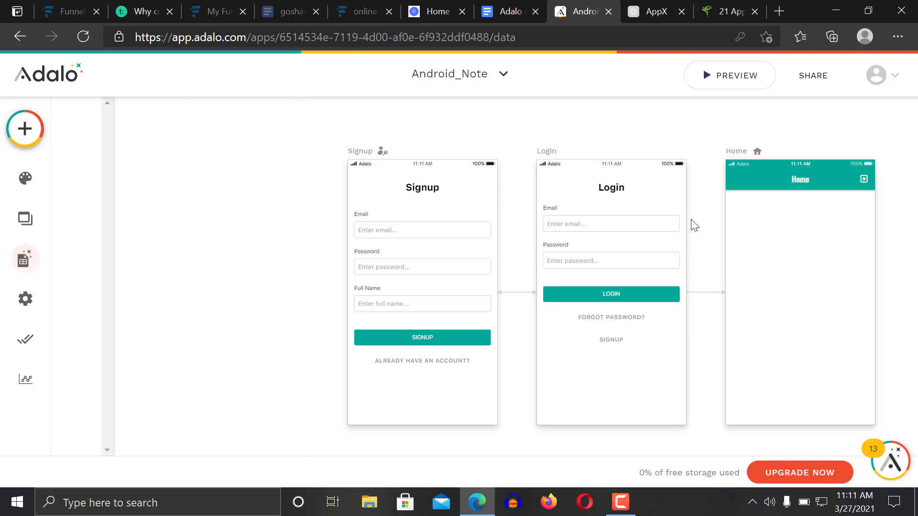
{"action": "left_click", "coordinate": [24, 259]}
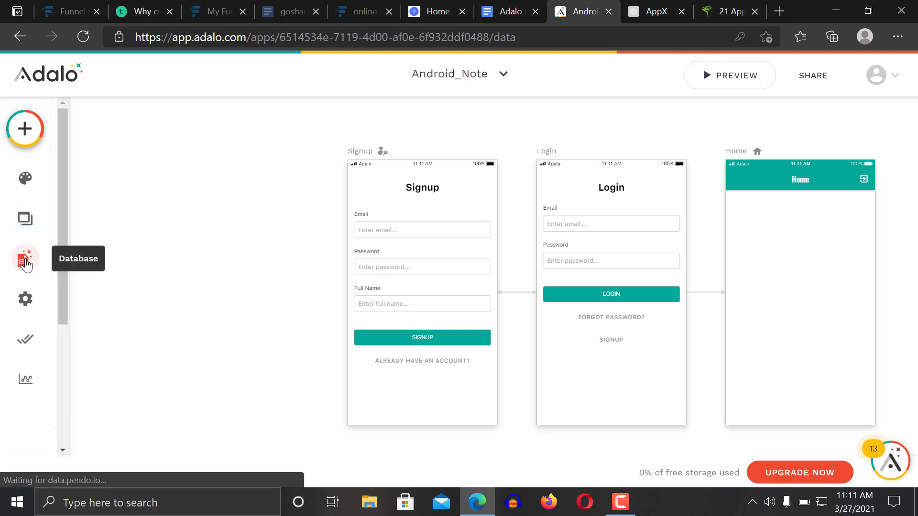
{"action": "left_click", "coordinate": [154, 261]}
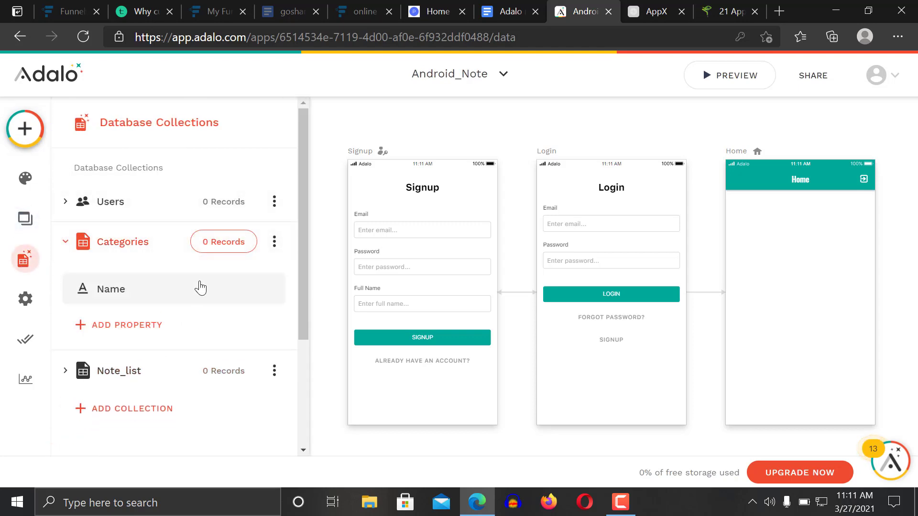
{"action": "left_click", "coordinate": [207, 242]}
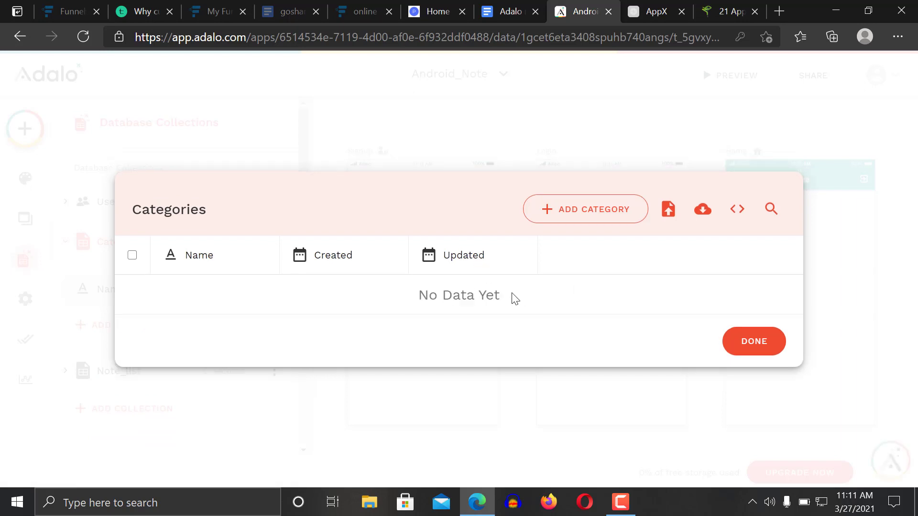
Add three category records: night out, study and work
{"action": "left_click", "coordinate": [576, 217]}
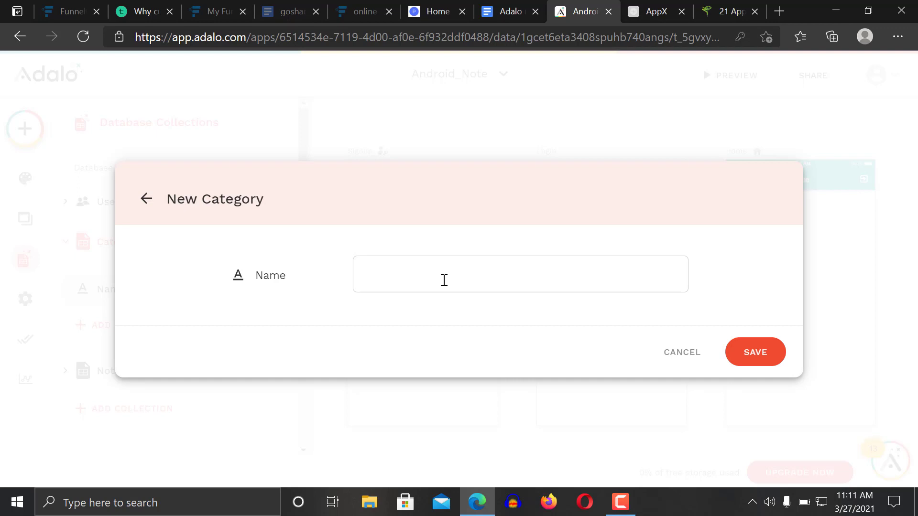
{"action": "type", "text": "sh"}
{"action": "type", "text": "night"}
{"action": "type", "text": " out"}
{"action": "left_click", "coordinate": [781, 366]}
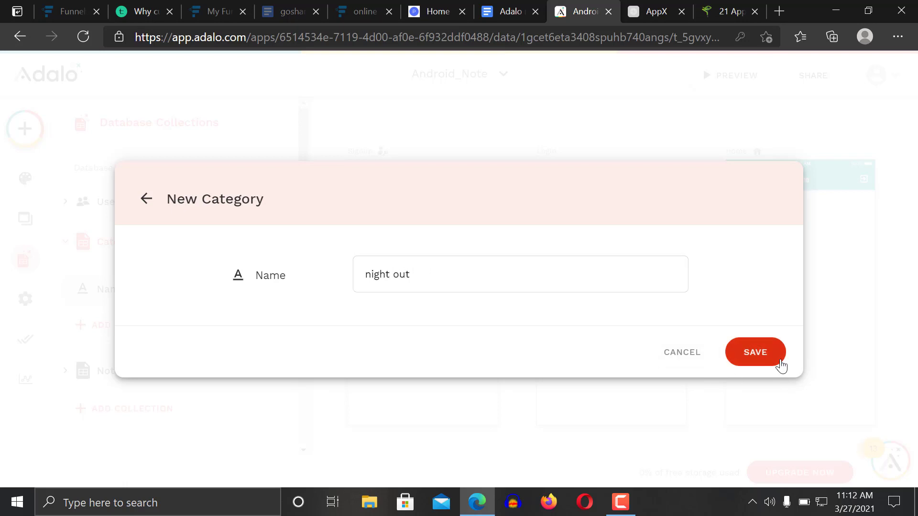
{"action": "left_click", "coordinate": [592, 184]}
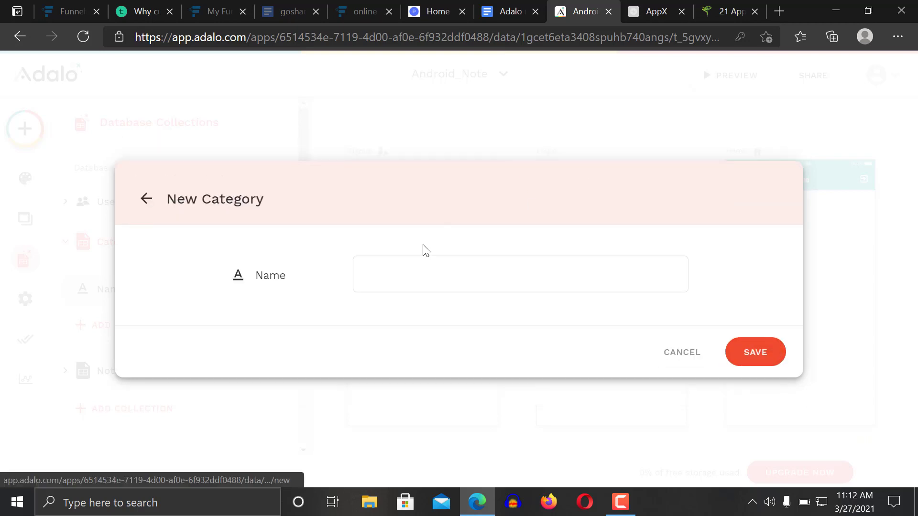
{"action": "type", "text": "stu"}
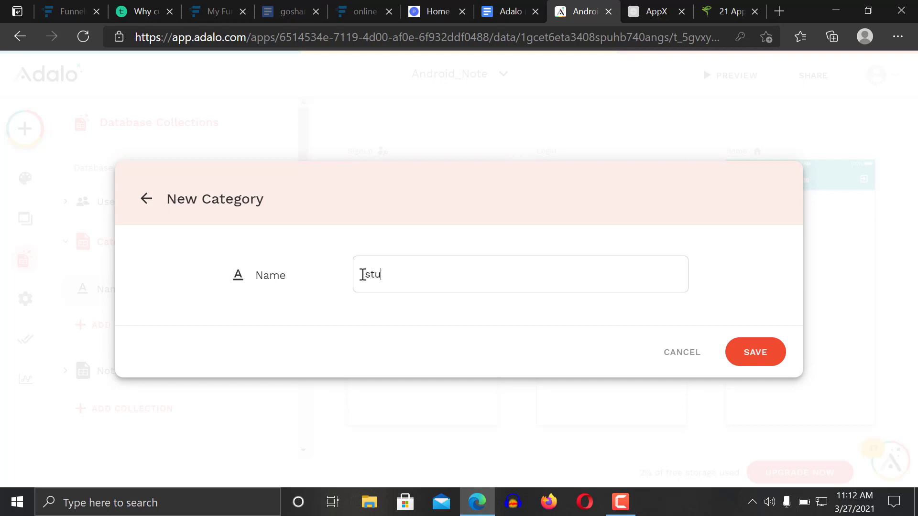
{"action": "type", "text": "dy"}
{"action": "left_click", "coordinate": [760, 351]}
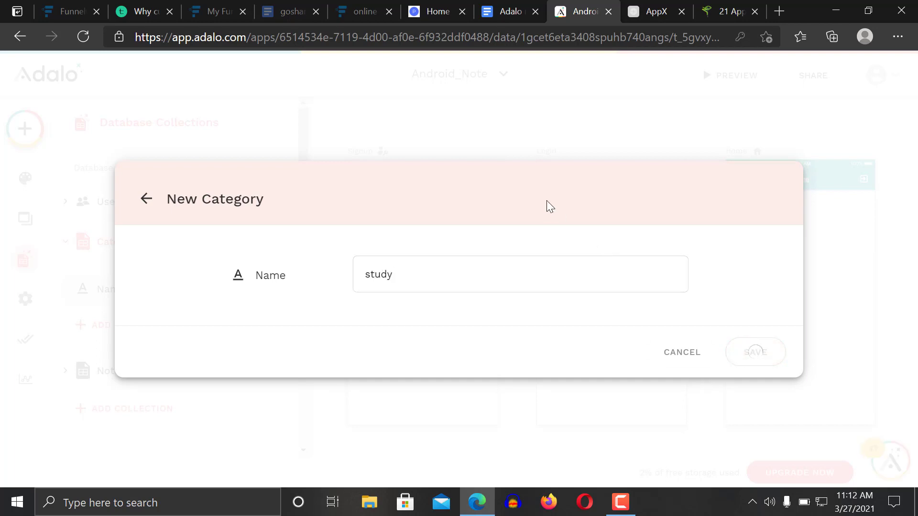
{"action": "left_click", "coordinate": [564, 159]}
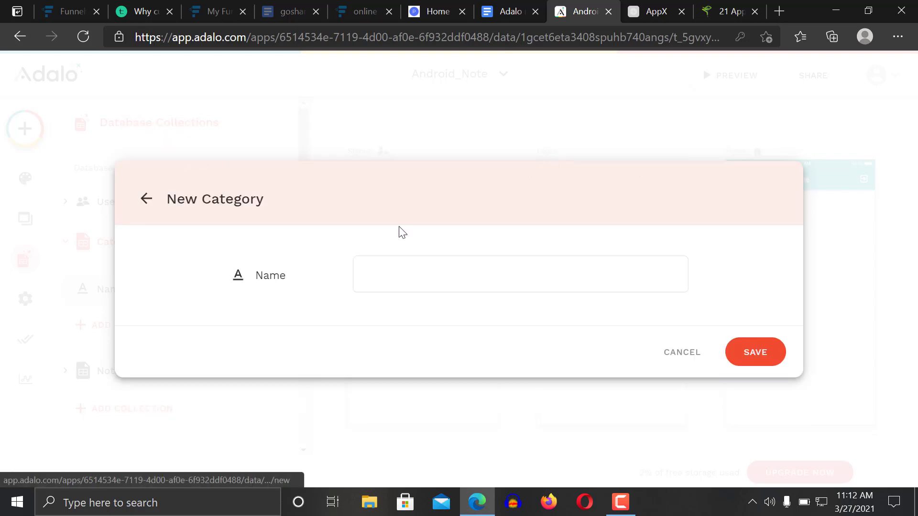
{"action": "type", "text": "work"}
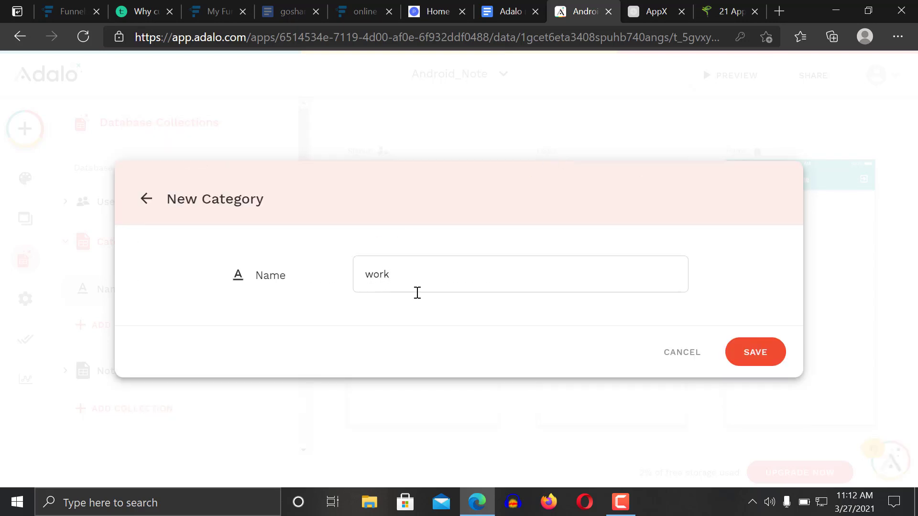
{"action": "left_click", "coordinate": [743, 356]}
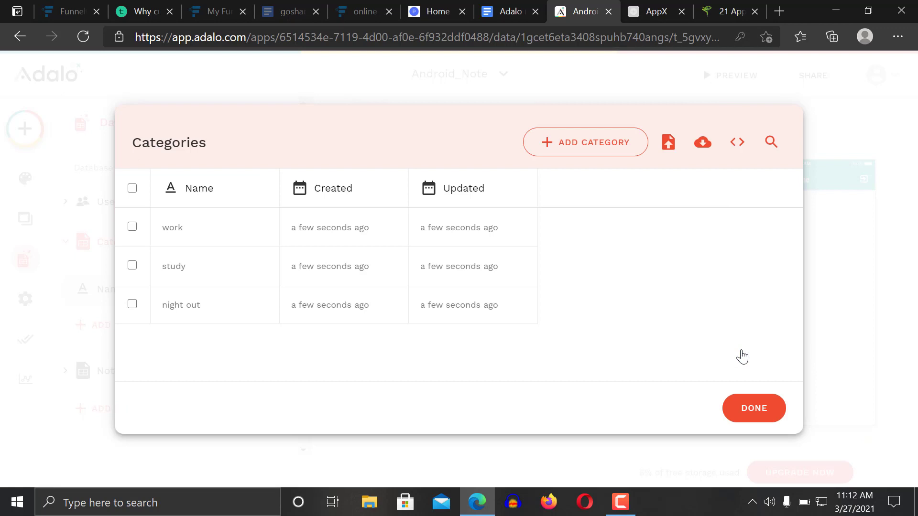
{"action": "left_click", "coordinate": [765, 410]}
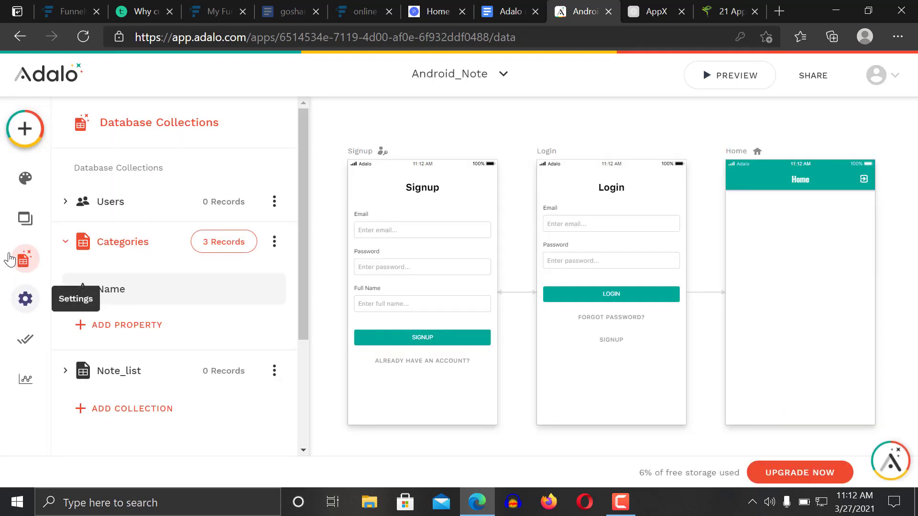
Add a Note_list record 'my most happy moment' with a pasted sample paragraph as its New Property
{"action": "left_click", "coordinate": [128, 378]}
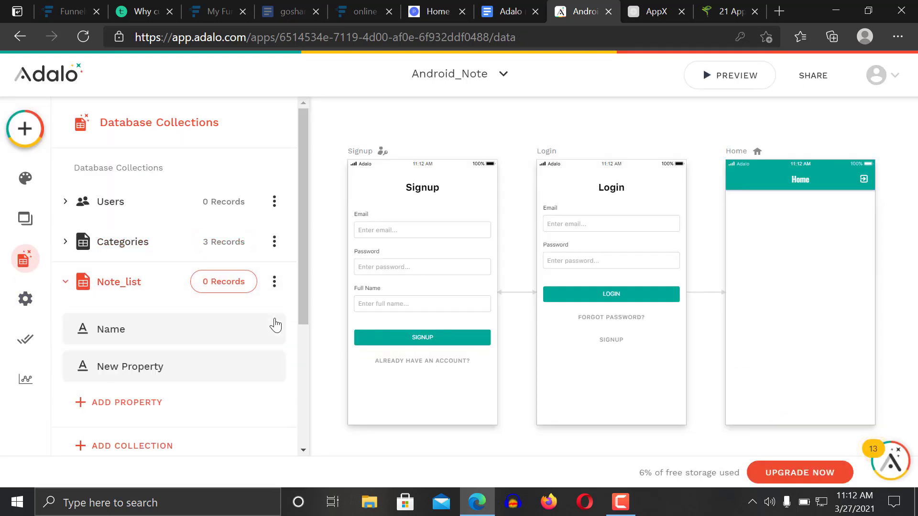
{"action": "left_click", "coordinate": [226, 287]}
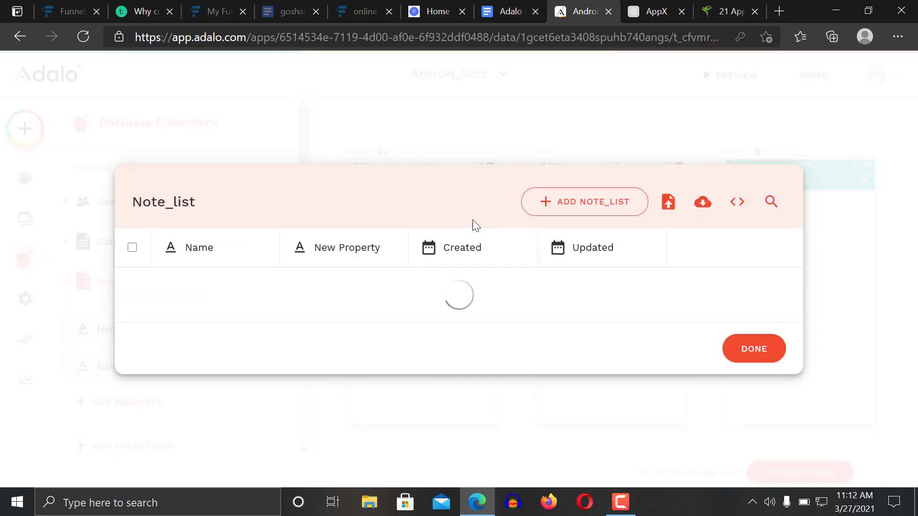
{"action": "left_click", "coordinate": [569, 212]}
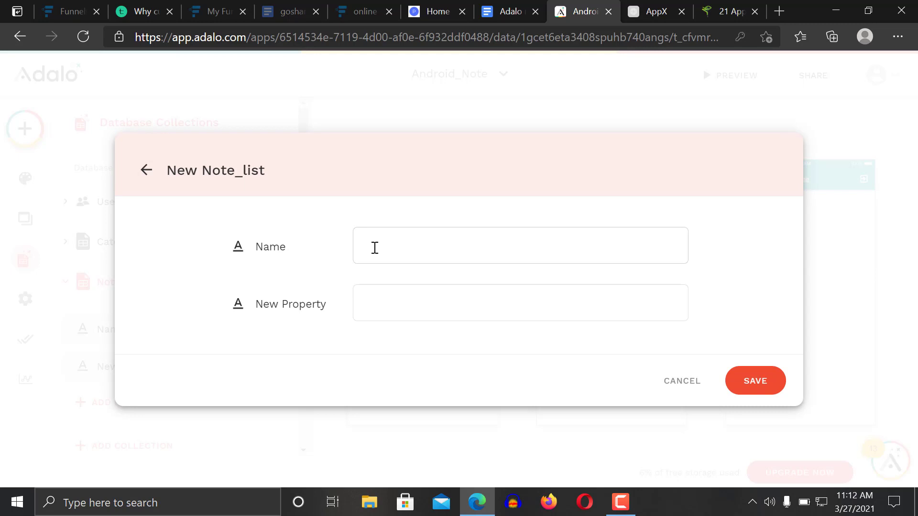
{"action": "type", "text": "my most ja"}
{"action": "type", "text": "happy mon"}
{"action": "type", "text": "ent"}
{"action": "type", "text": "We would never want you to be unhappy! If you are unsatisfied with your purchase, contact us in the first 30 days and we will give you a full refund."}
{"action": "type", "text": "We would never want you to be unhappy! If you are unsatisfied with your purchase, contact us in the first 30 days and we will give you a full refund."}
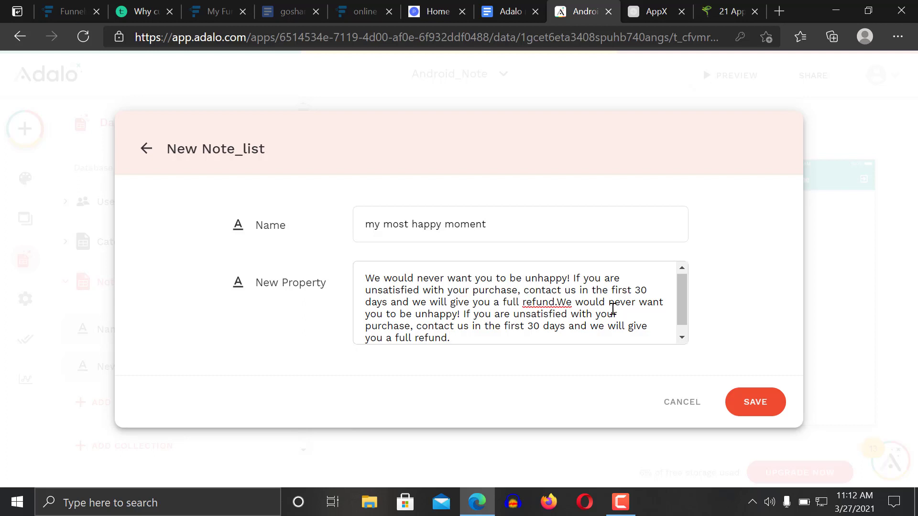
{"action": "key", "text": "Return"}
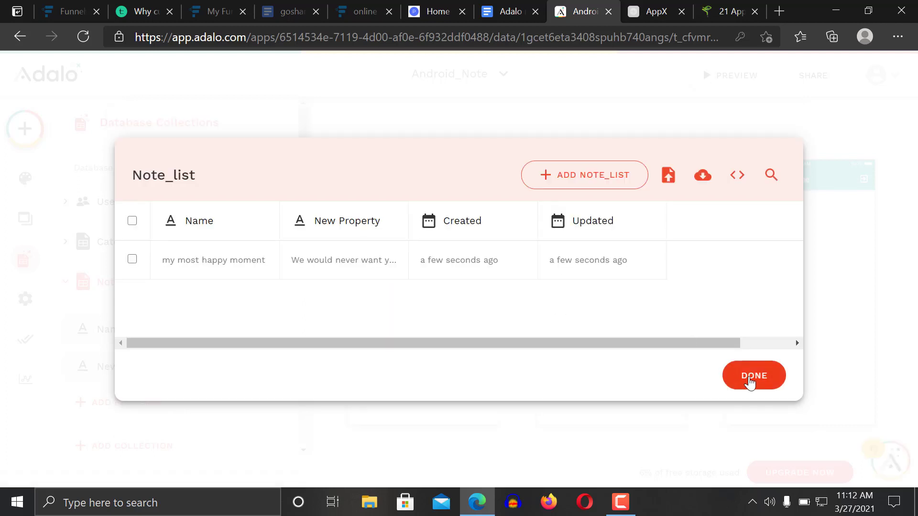
{"action": "left_click", "coordinate": [743, 381]}
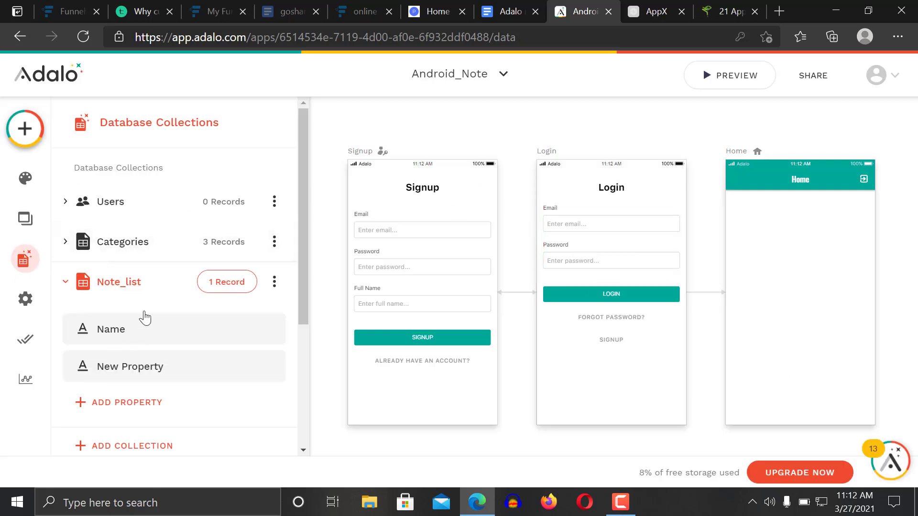
{"action": "left_click", "coordinate": [199, 292]}
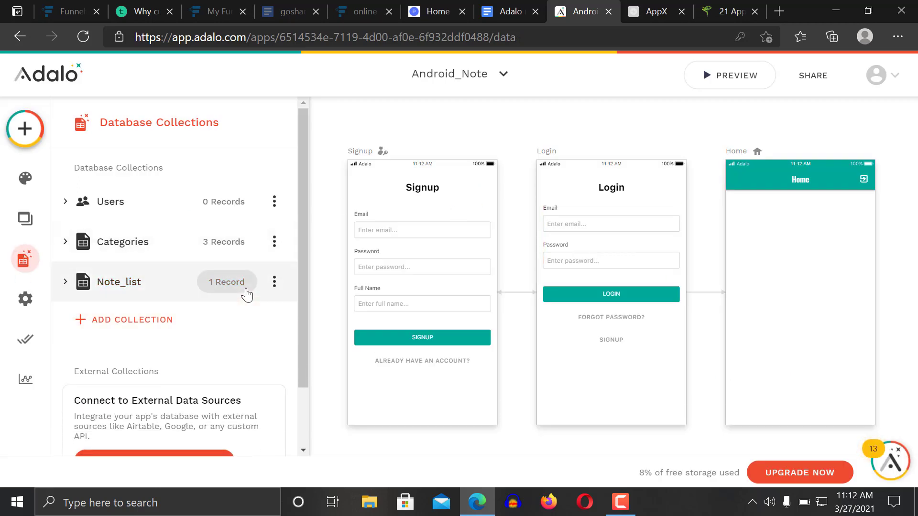
Add a Note_list record 'my first day at school' with the pasted refund sentence as New Property
{"action": "left_click", "coordinate": [237, 287]}
{"action": "left_click", "coordinate": [590, 170]}
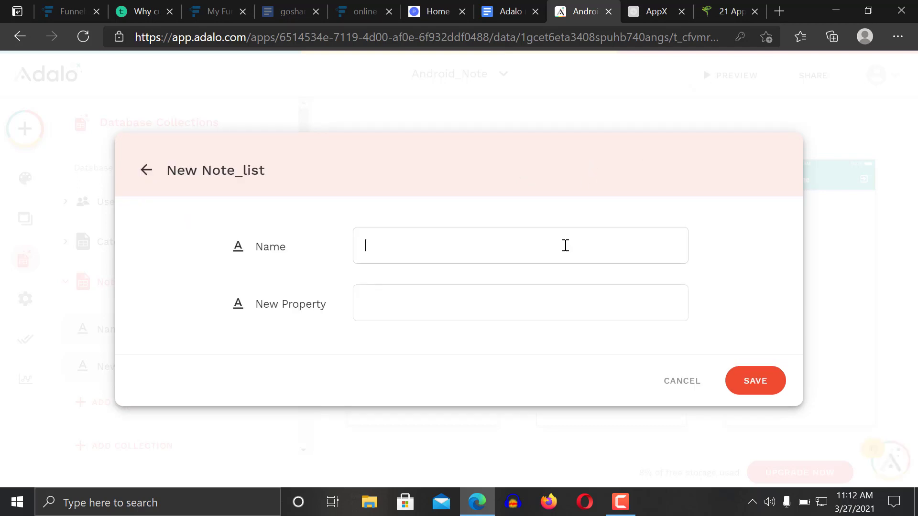
{"action": "type", "text": "my first day at schol"}
{"action": "key", "text": "BackSpace"}
{"action": "key", "text": "BackSpace"}
{"action": "type", "text": "ol"}
{"action": "key", "text": "Tab"}
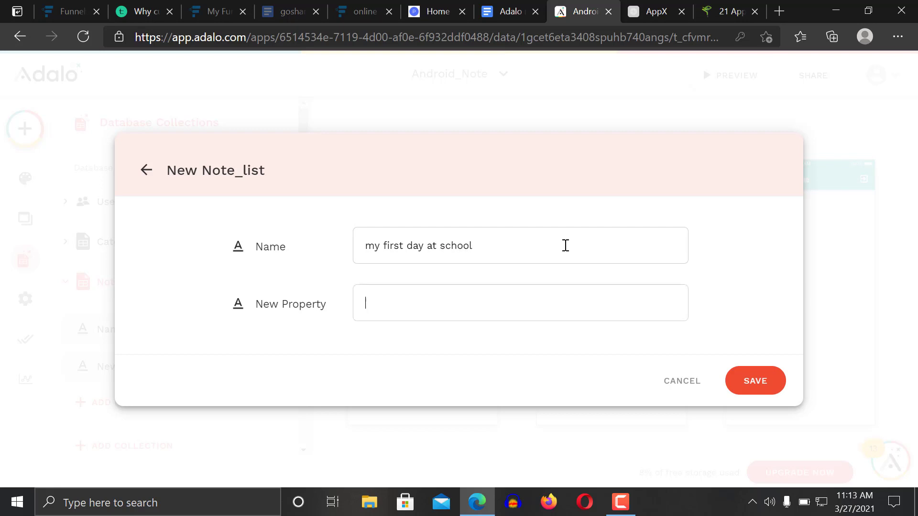
{"action": "type", "text": "We would never want you to be unhappy! If you are unsatisfied with your purchase, contact us in the first 30 days and we will give you a full refund."}
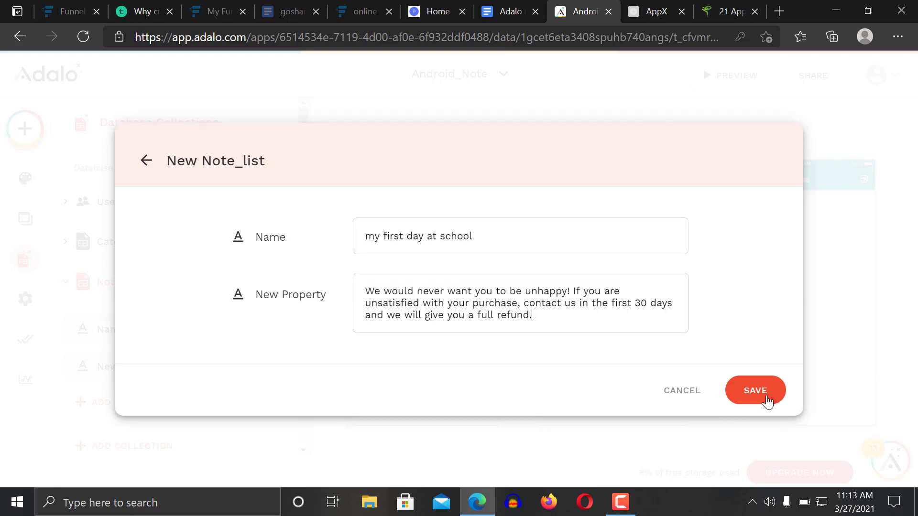
{"action": "left_click", "coordinate": [768, 400]}
Close the records view and reopen the database with Note_list's properties showing
{"action": "left_click", "coordinate": [736, 403]}
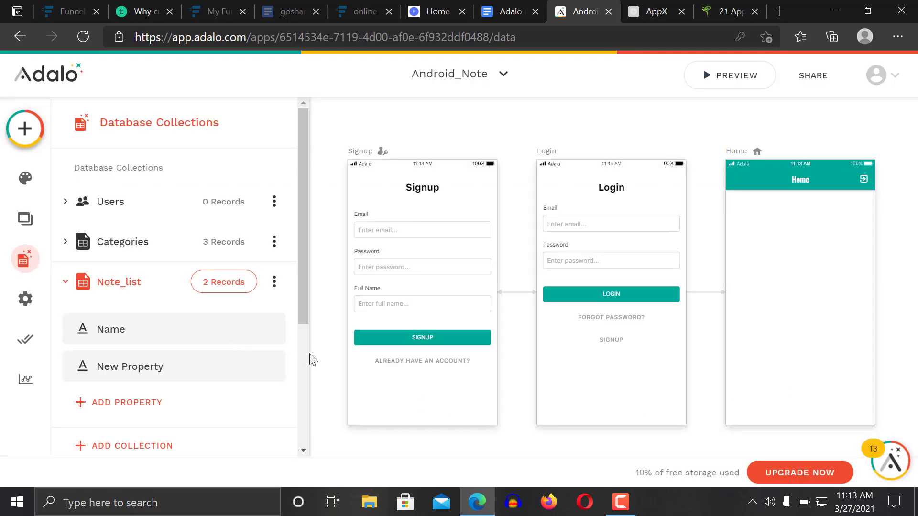
{"action": "left_click", "coordinate": [314, 360]}
{"action": "left_click", "coordinate": [23, 263]}
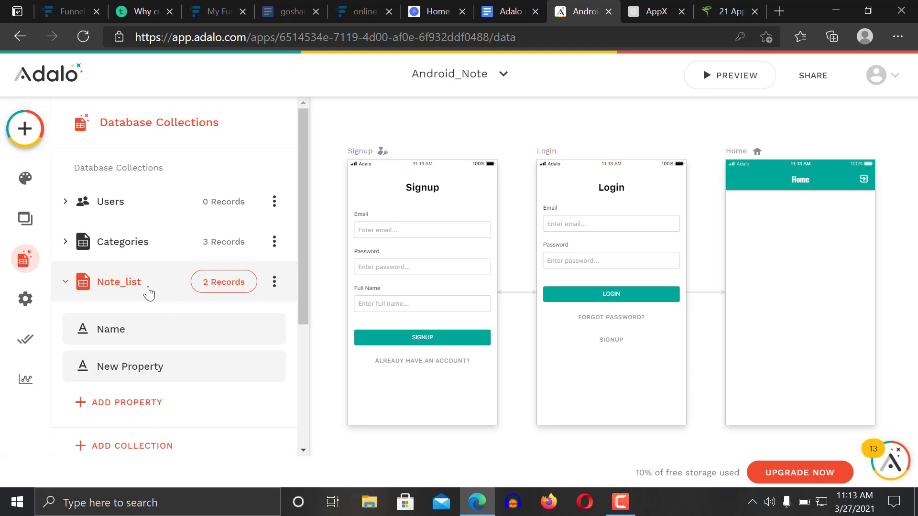
{"action": "left_click", "coordinate": [149, 293]}
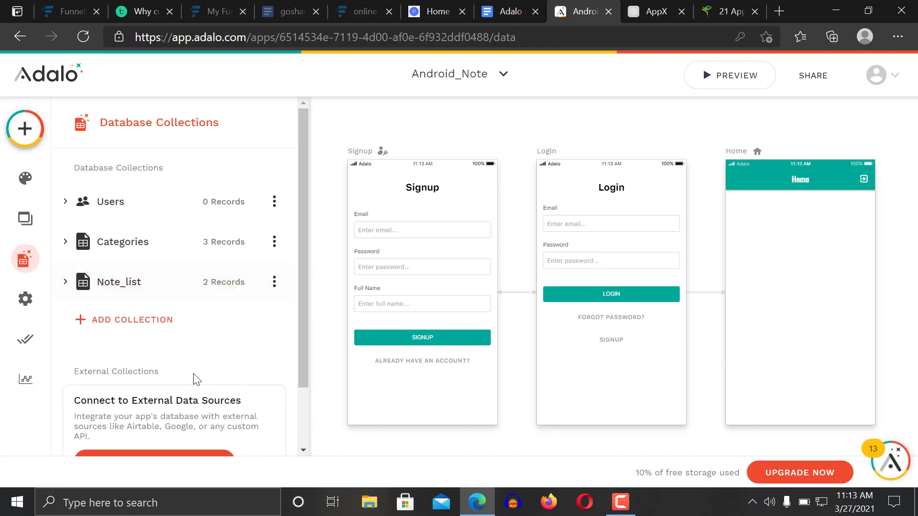
{"action": "left_click", "coordinate": [154, 281]}
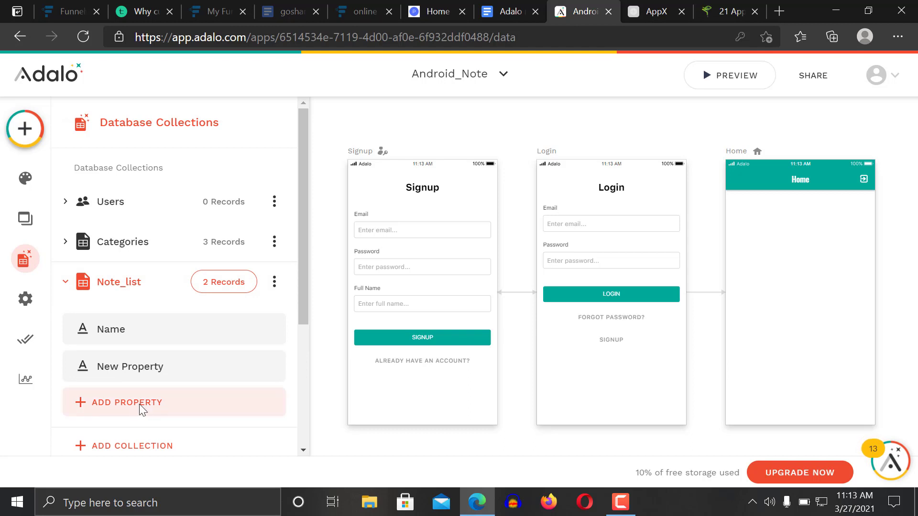
Add a Categories relationship property to Note_list, one Category having many Note_lists, and save it
{"action": "left_click", "coordinate": [139, 404]}
{"action": "mouse_move", "coordinate": [163, 363]}
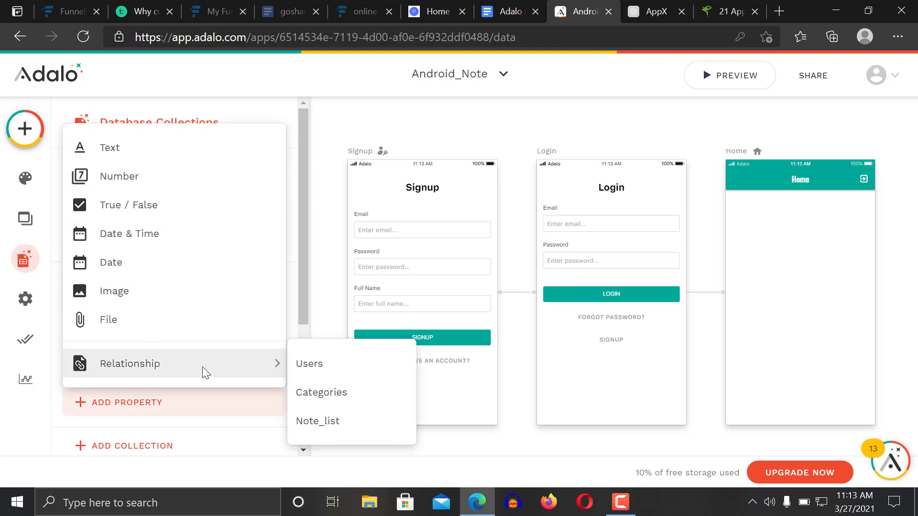
{"action": "left_click", "coordinate": [319, 394]}
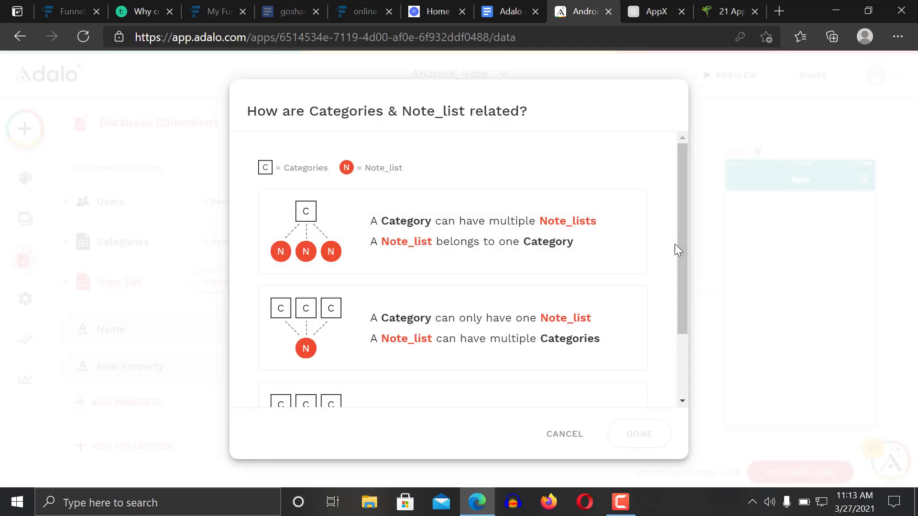
{"action": "left_click_drag", "start_coordinate": [686, 252], "coordinate": [681, 281]}
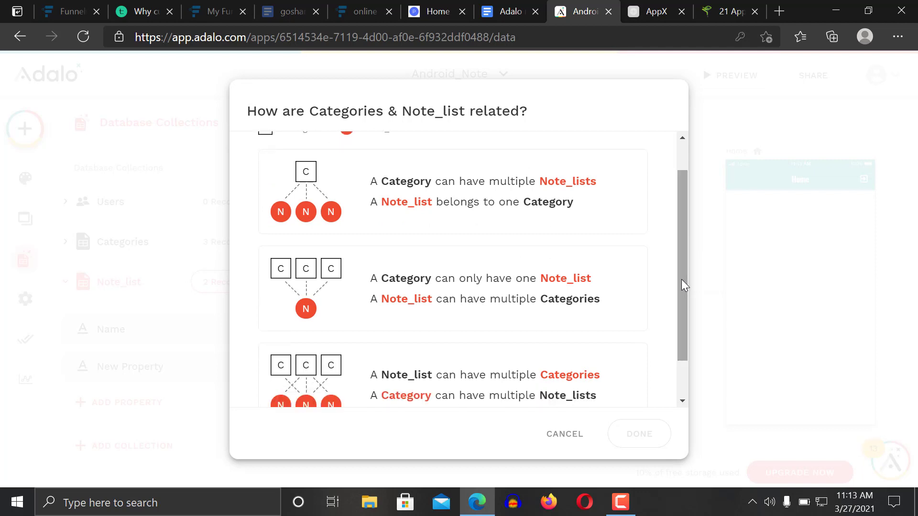
{"action": "left_click", "coordinate": [458, 205]}
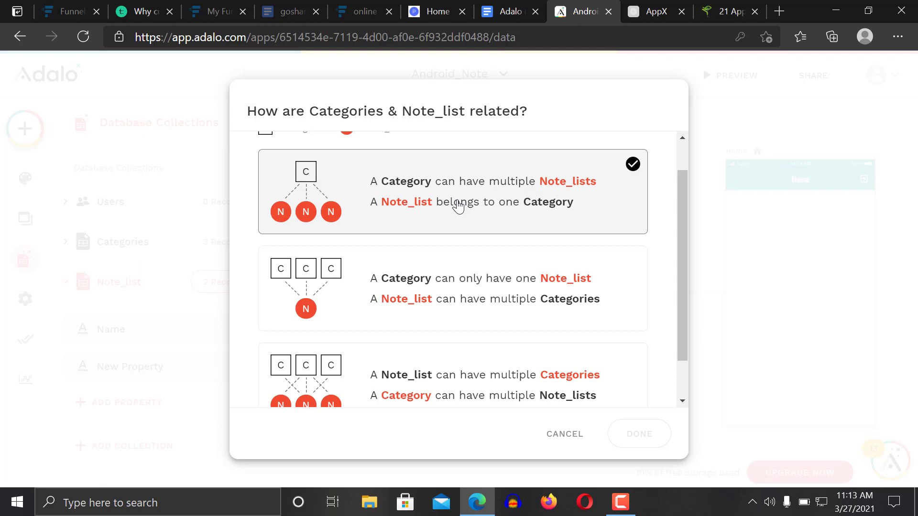
{"action": "left_click", "coordinate": [481, 292]}
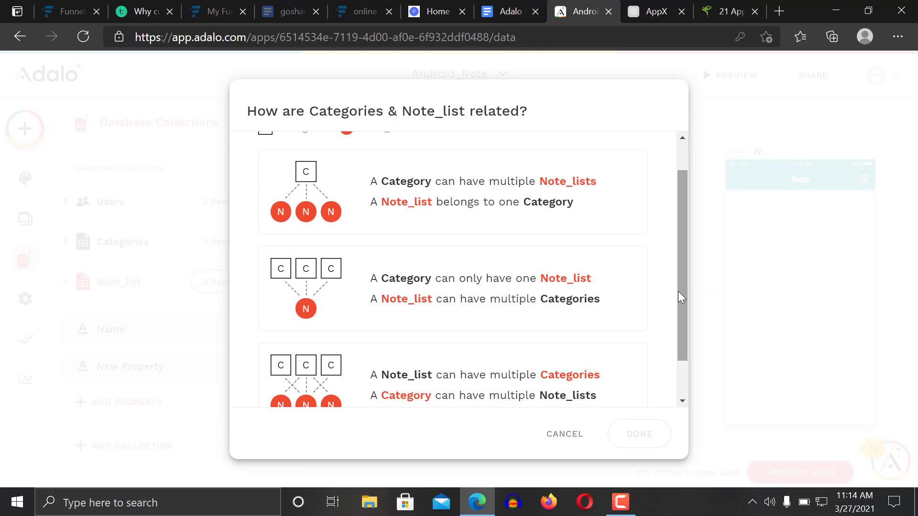
{"action": "left_click", "coordinate": [599, 205]}
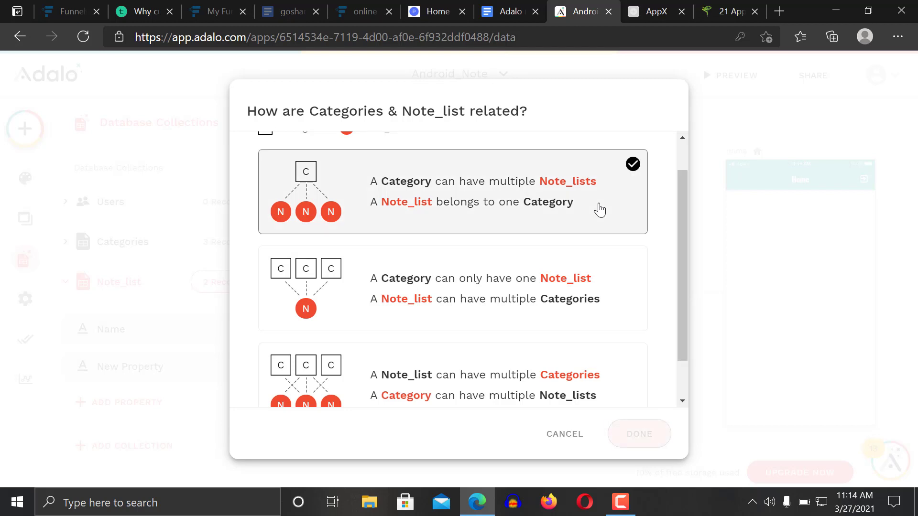
{"action": "left_click", "coordinate": [638, 433]}
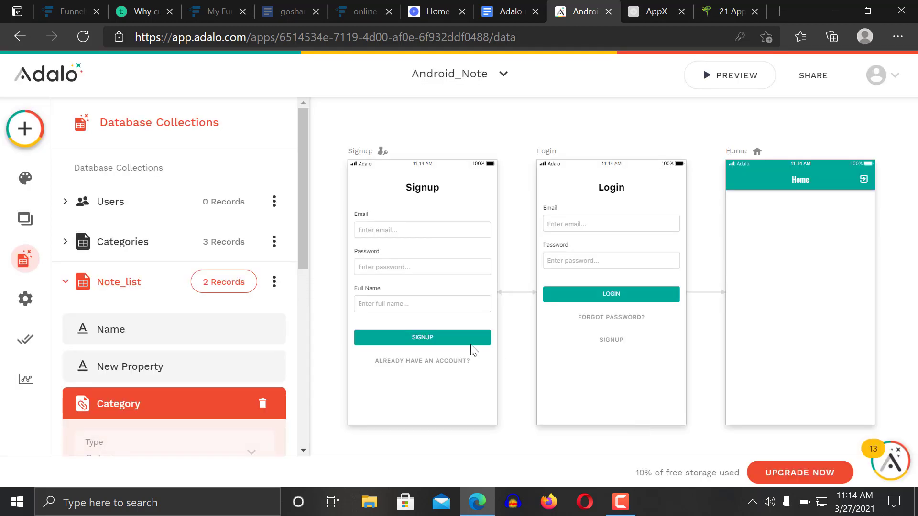
{"action": "left_click_drag", "start_coordinate": [303, 215], "coordinate": [313, 285]}
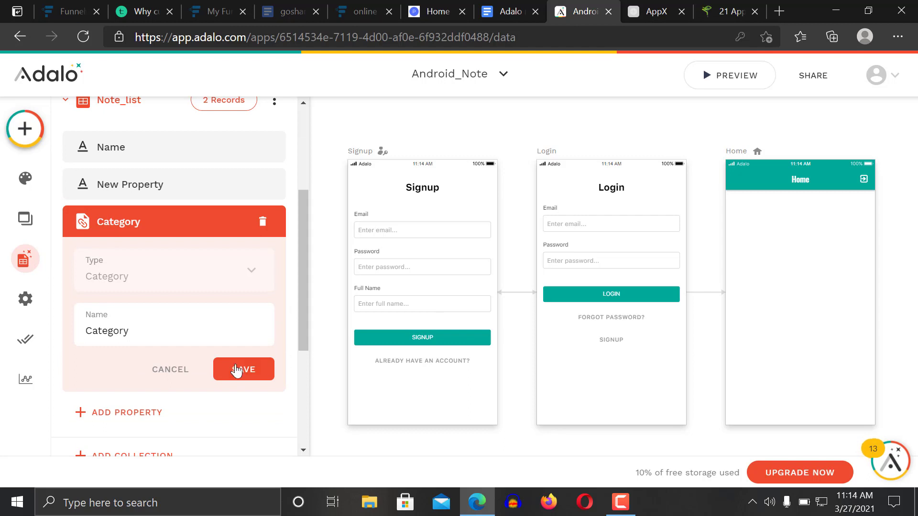
{"action": "left_click", "coordinate": [236, 371]}
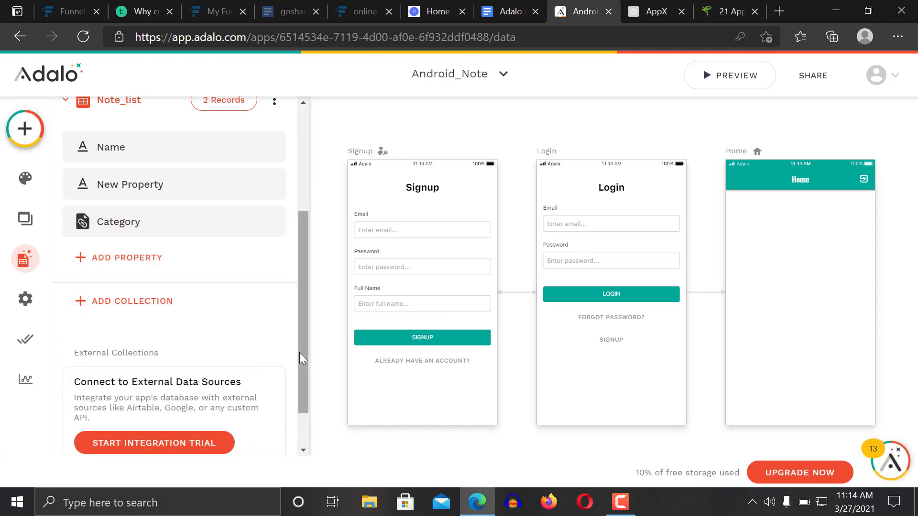
Drag a Custom List from the Lists components onto the Home screen
{"action": "left_click_drag", "start_coordinate": [300, 354], "coordinate": [300, 202]}
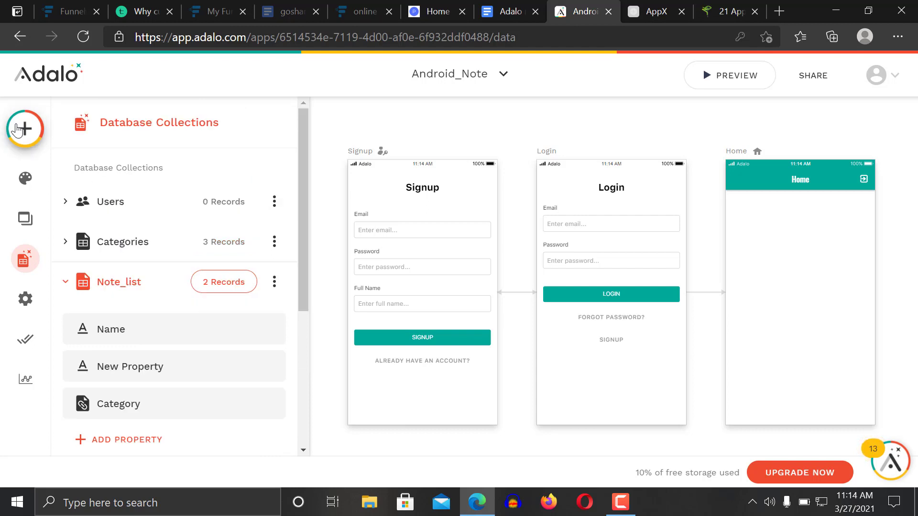
{"action": "left_click", "coordinate": [17, 129]}
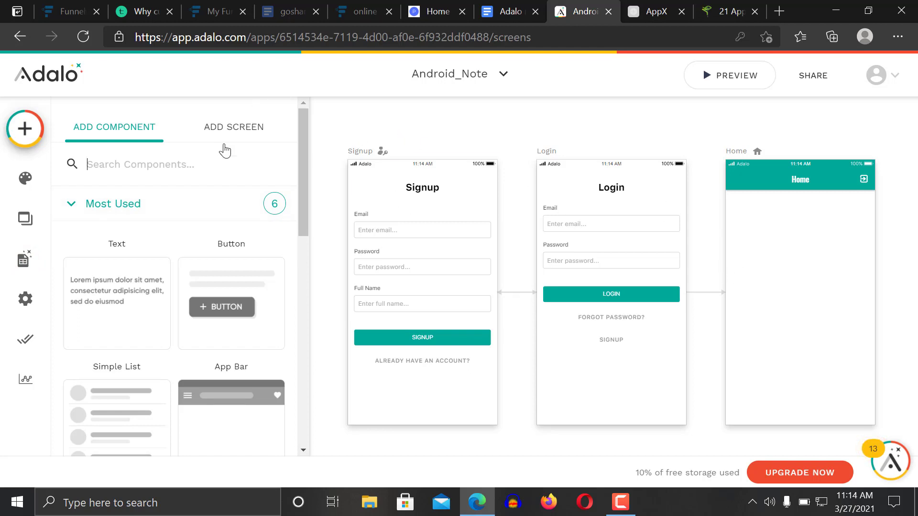
{"action": "left_click_drag", "start_coordinate": [301, 202], "coordinate": [285, 211]}
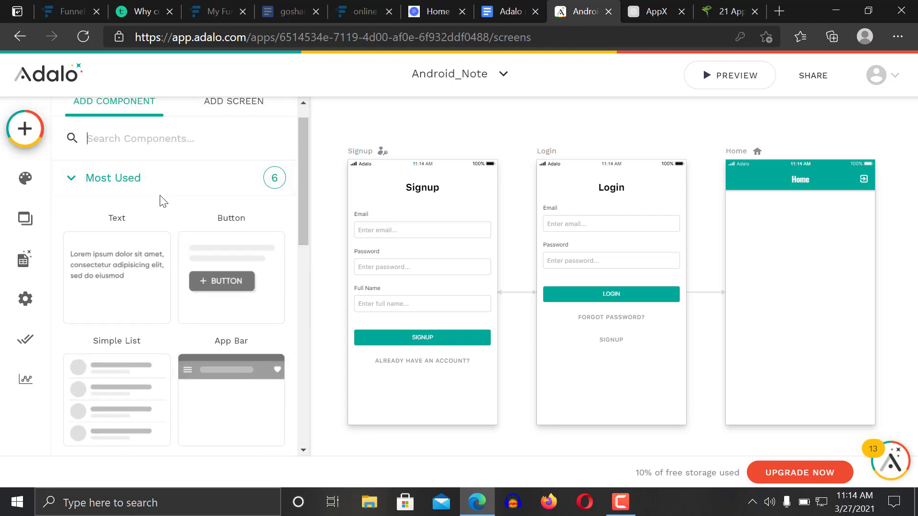
{"action": "left_click", "coordinate": [228, 115]}
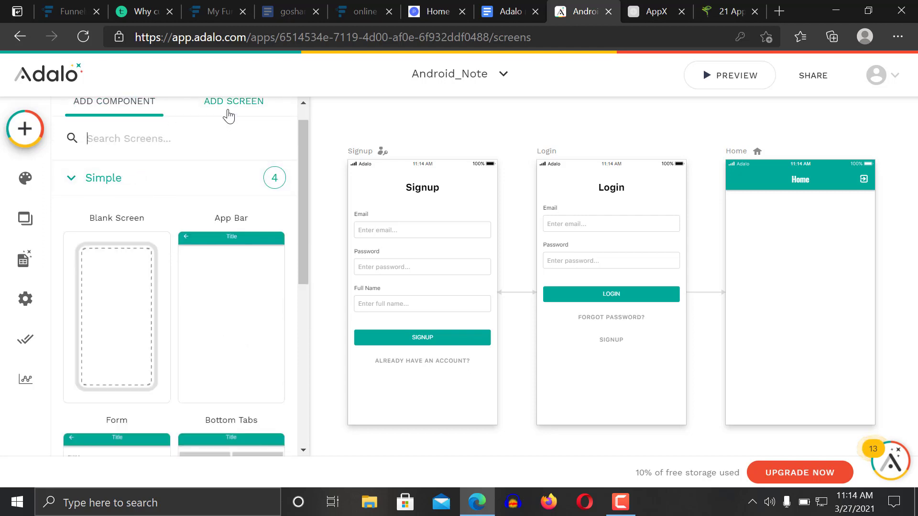
{"action": "left_click", "coordinate": [105, 102]}
{"action": "left_click_drag", "start_coordinate": [307, 214], "coordinate": [282, 368]}
{"action": "left_click", "coordinate": [138, 226]}
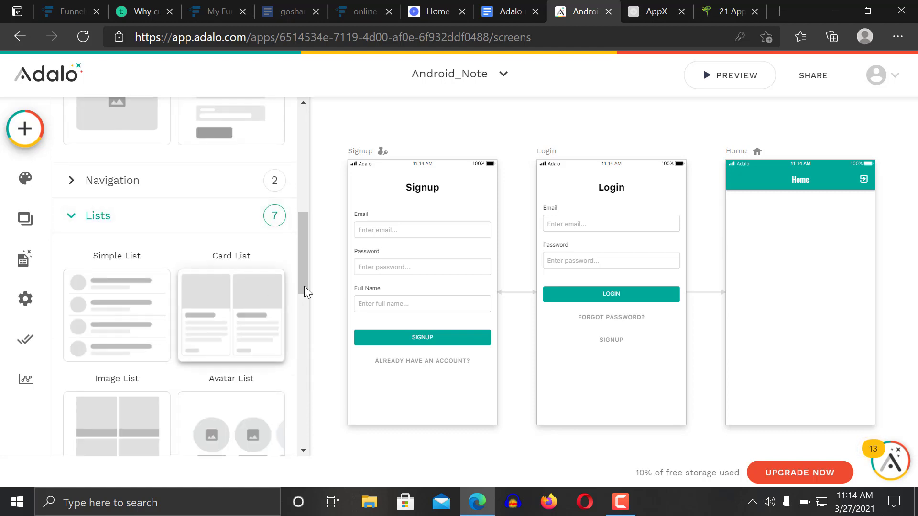
{"action": "left_click_drag", "start_coordinate": [303, 263], "coordinate": [300, 335]}
{"action": "left_click_drag", "start_coordinate": [123, 370], "coordinate": [807, 254]}
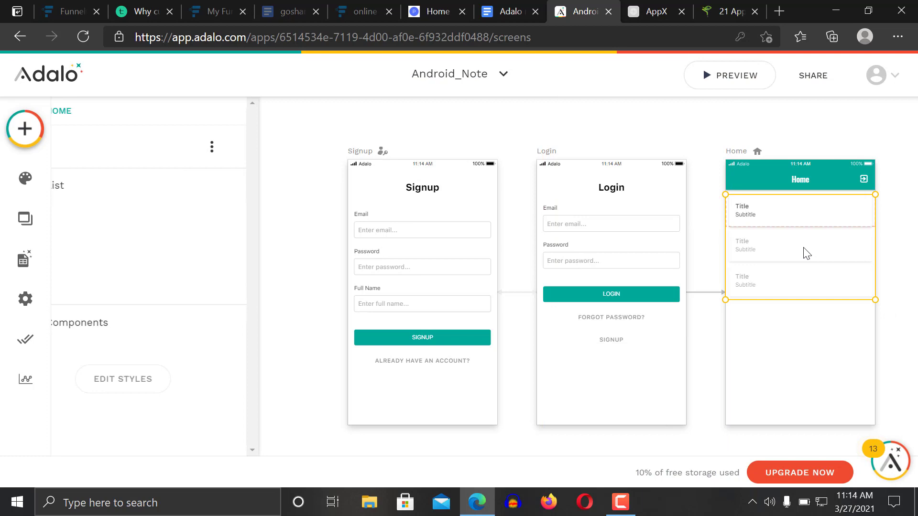
Make the Home list show Note_list records sorted by created date, newest first
{"action": "left_click", "coordinate": [893, 307]}
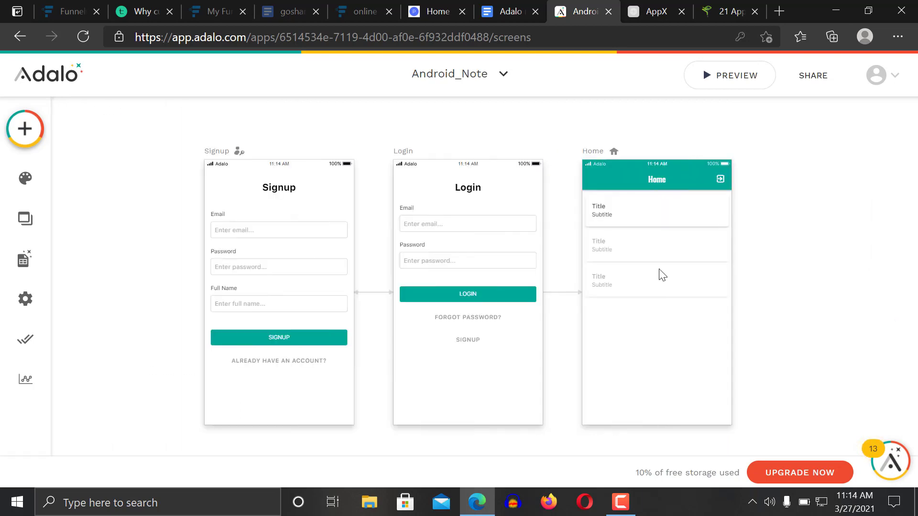
{"action": "left_click", "coordinate": [639, 248]}
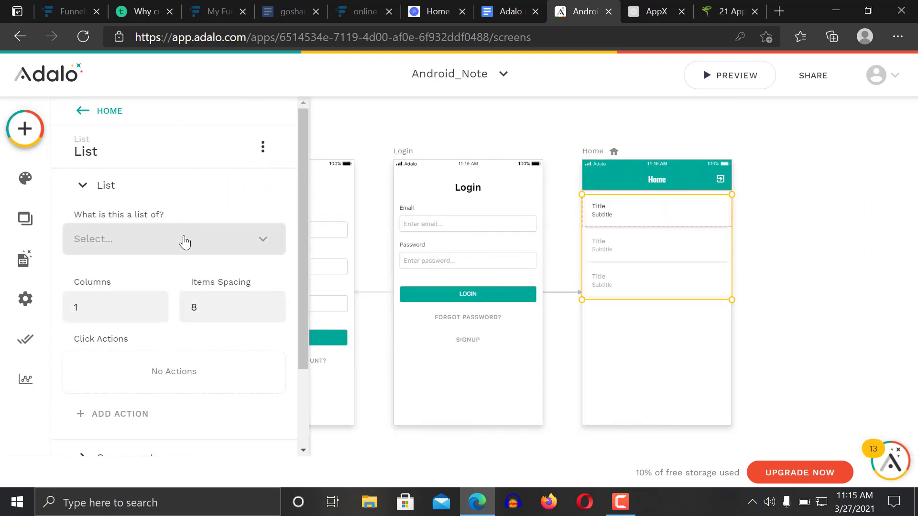
{"action": "left_click", "coordinate": [185, 239]}
{"action": "left_click", "coordinate": [143, 338]}
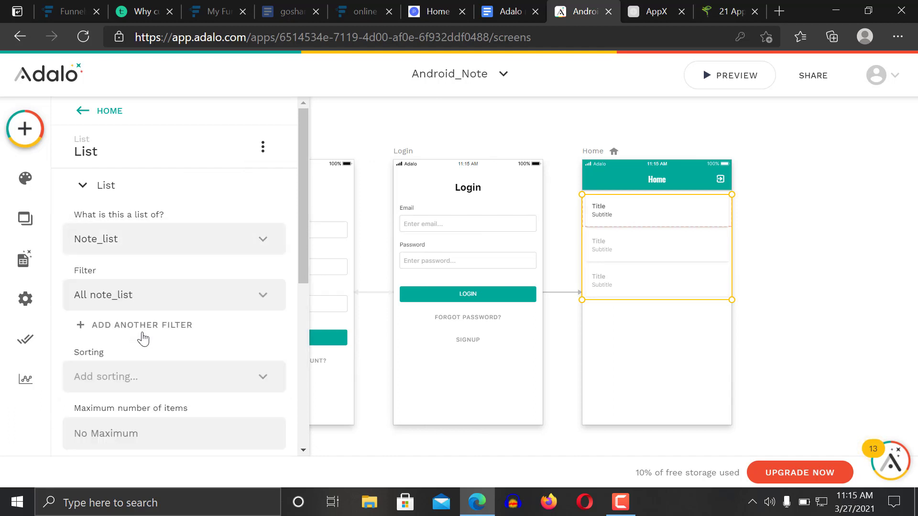
{"action": "scroll", "coordinate": [303, 281], "scroll_direction": "down", "scroll_amount": 1}
{"action": "scroll", "coordinate": [303, 281], "scroll_direction": "down", "scroll_amount": 3}
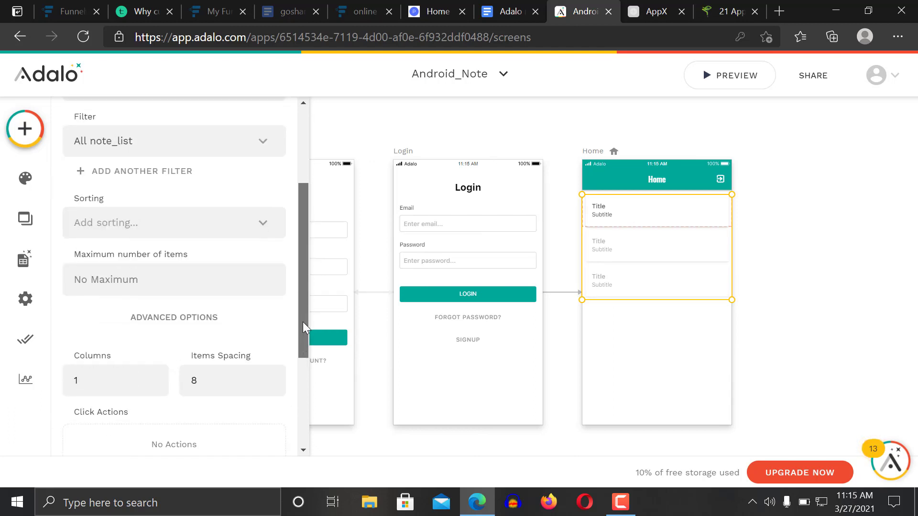
{"action": "scroll", "coordinate": [300, 268], "scroll_direction": "up", "scroll_amount": 4}
{"action": "scroll", "coordinate": [300, 268], "scroll_direction": "down", "scroll_amount": 4}
{"action": "scroll", "coordinate": [300, 311], "scroll_direction": "up", "scroll_amount": 3}
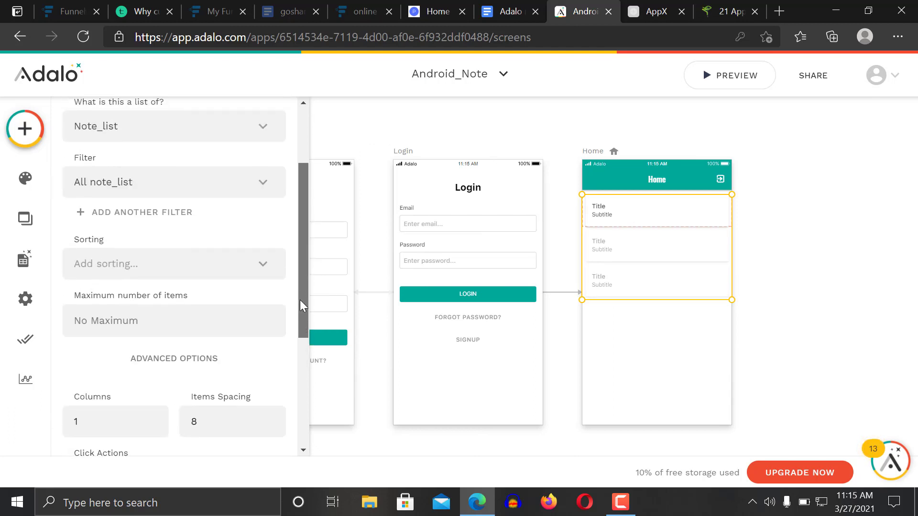
{"action": "left_click", "coordinate": [231, 286]}
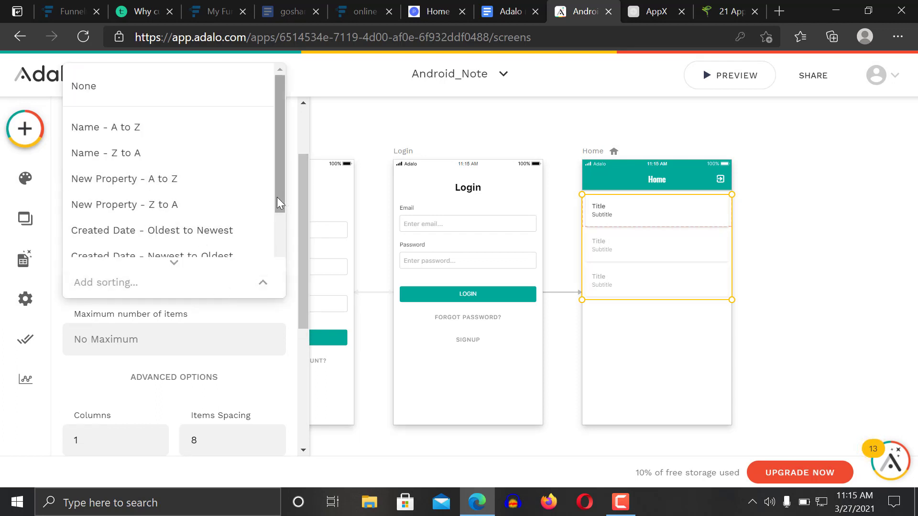
{"action": "left_click", "coordinate": [227, 256]}
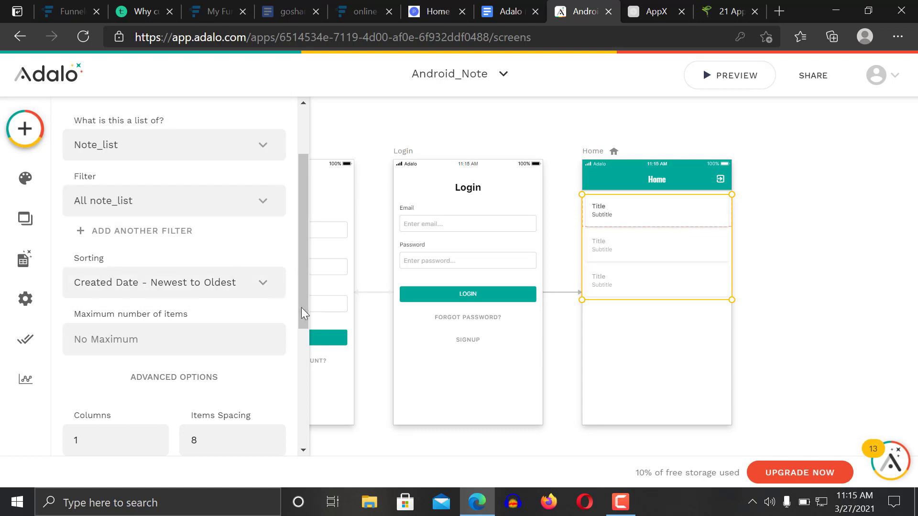
Expand the list's Components section to show Rectangle, Title and Subtitle
{"action": "left_click_drag", "start_coordinate": [301, 290], "coordinate": [300, 310]}
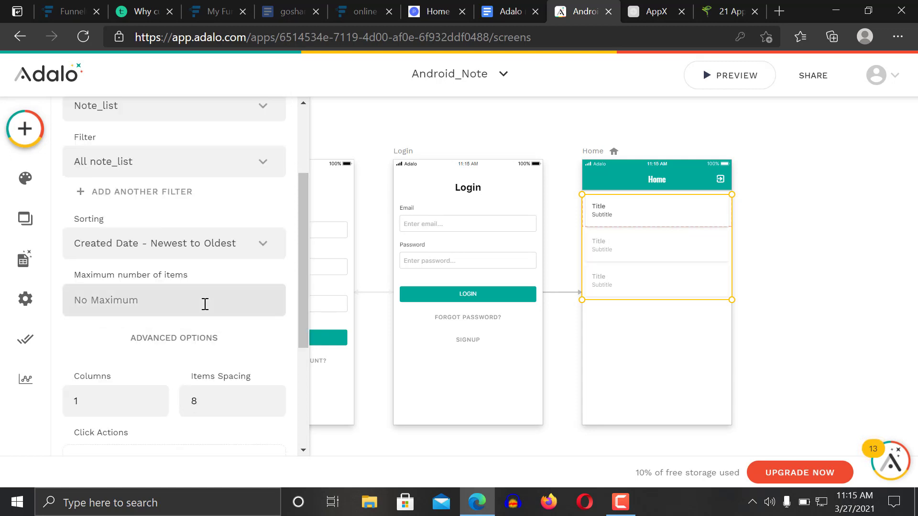
{"action": "left_click_drag", "start_coordinate": [302, 327], "coordinate": [301, 340]}
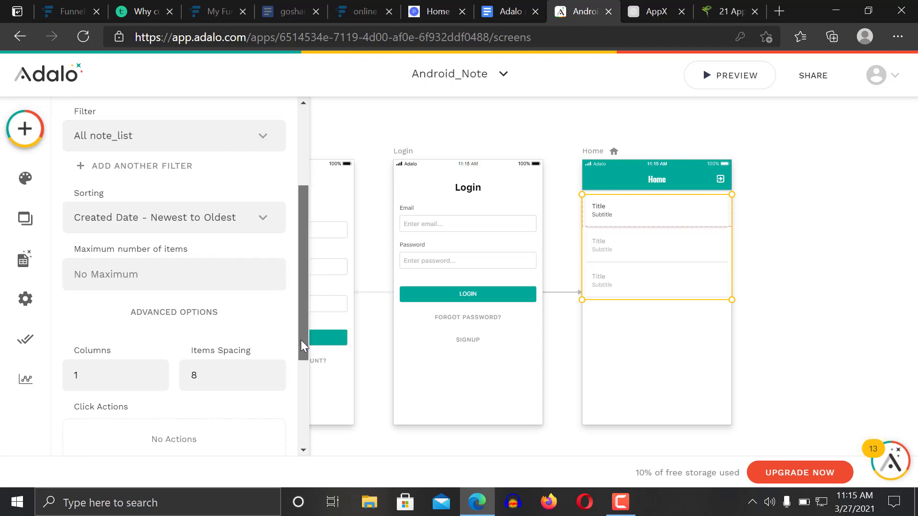
{"action": "scroll", "coordinate": [297, 380], "scroll_direction": "down", "scroll_amount": 4}
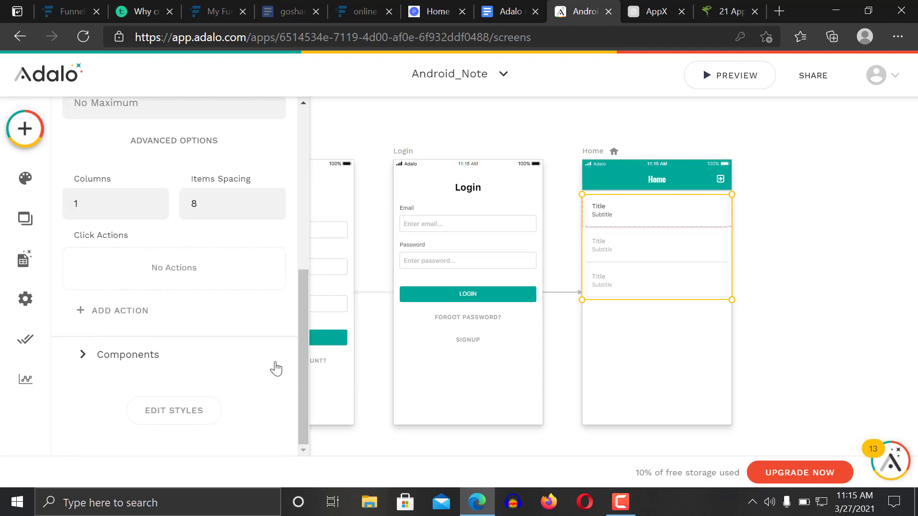
{"action": "left_click", "coordinate": [186, 361]}
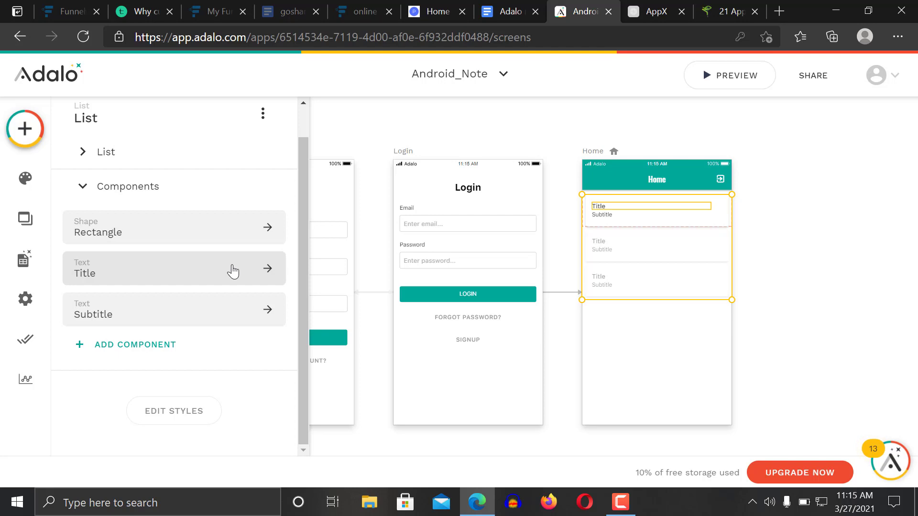
Replace the list title's placeholder with Magic Text Current Note_list > Name
{"action": "left_click", "coordinate": [232, 271]}
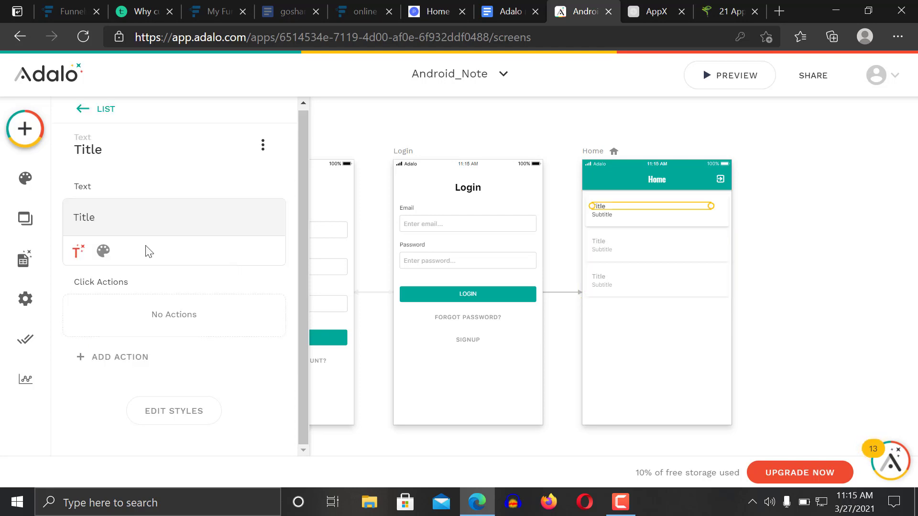
{"action": "left_click_drag", "start_coordinate": [95, 217], "coordinate": [52, 223]}
{"action": "key", "text": "BackSpace"}
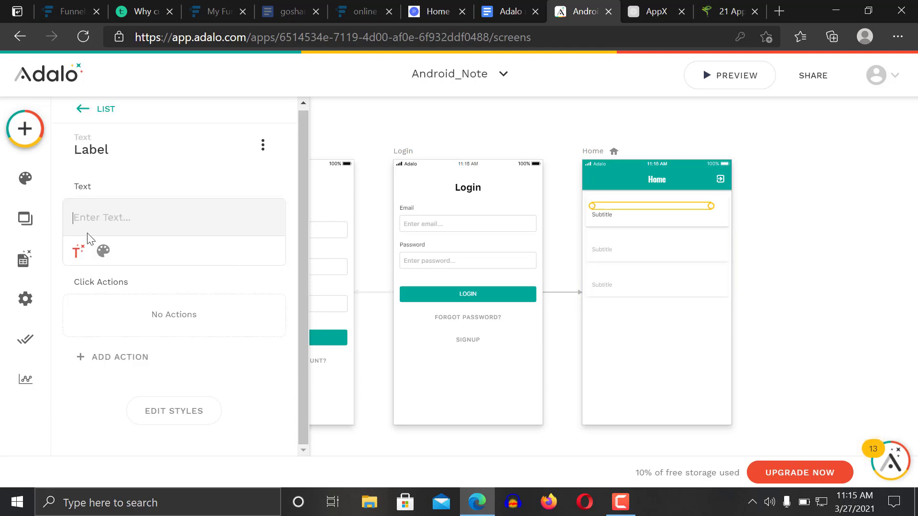
{"action": "left_click", "coordinate": [76, 250]}
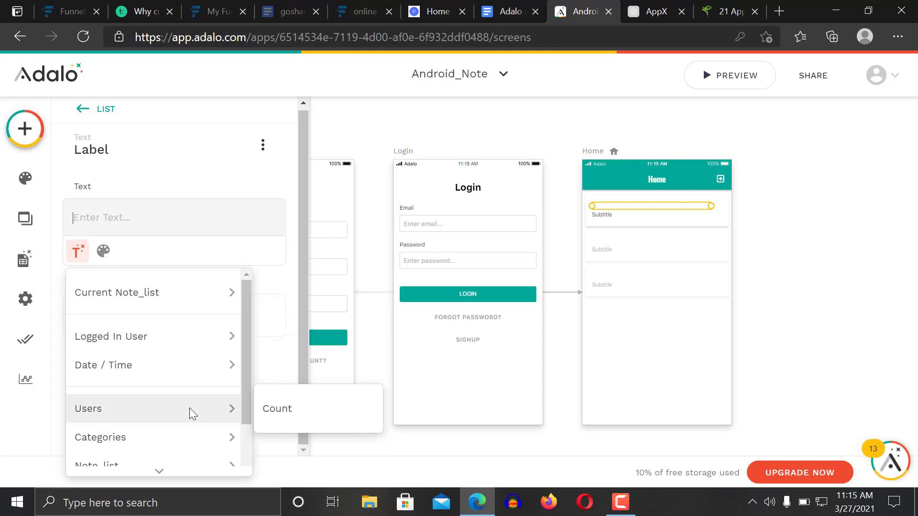
{"action": "mouse_move", "coordinate": [231, 404]}
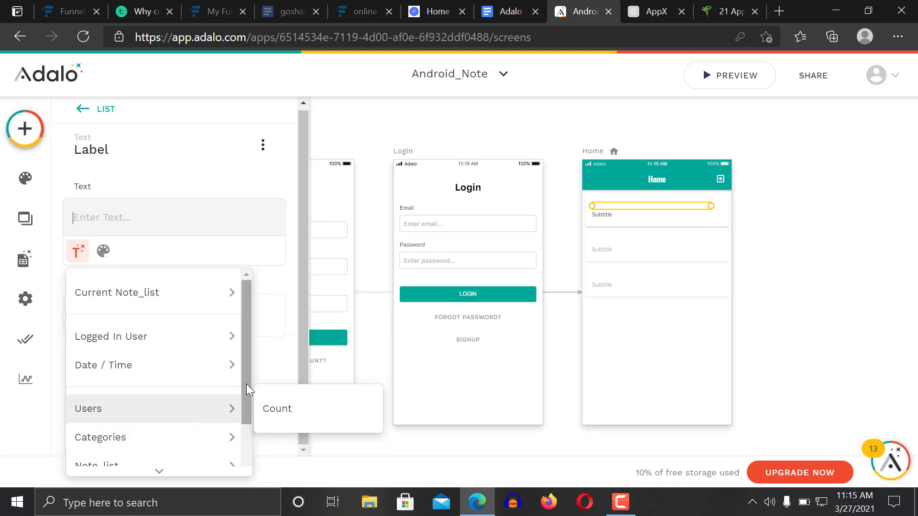
{"action": "left_click_drag", "start_coordinate": [246, 383], "coordinate": [195, 266]}
{"action": "mouse_move", "coordinate": [200, 301]}
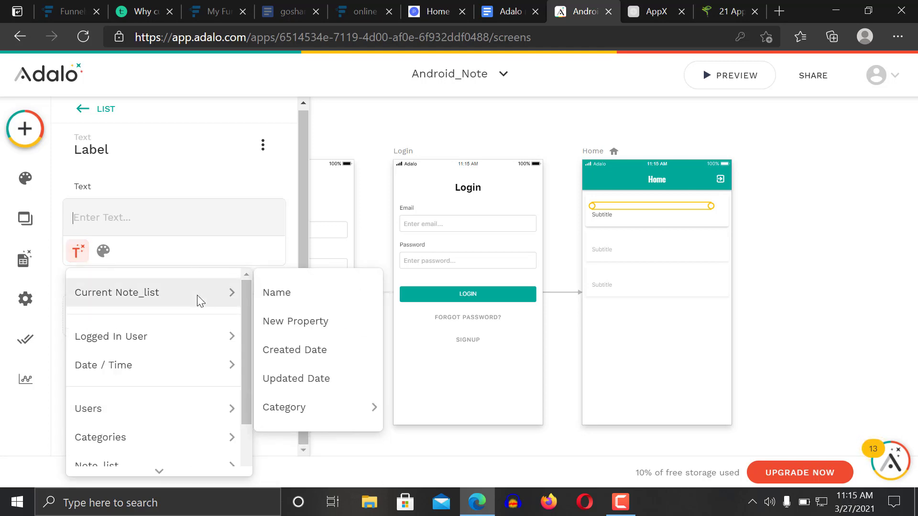
{"action": "mouse_move", "coordinate": [311, 406]}
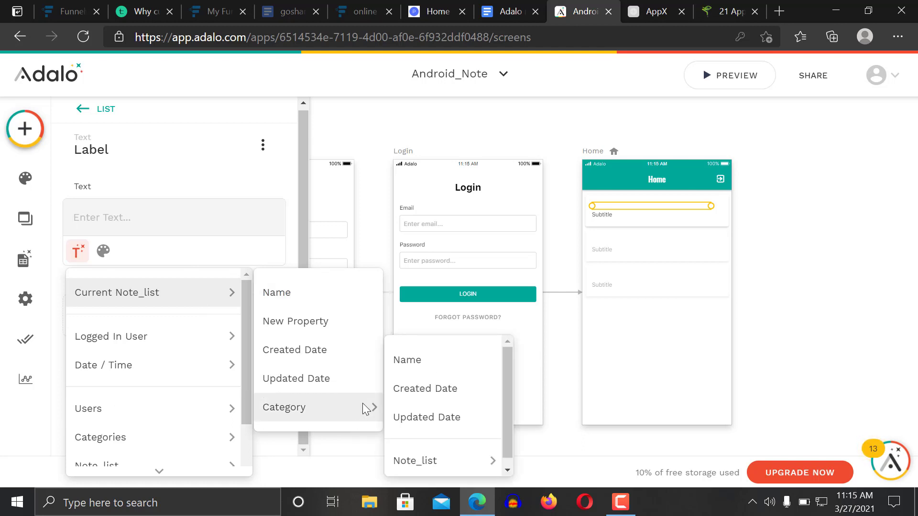
{"action": "left_click", "coordinate": [302, 292]}
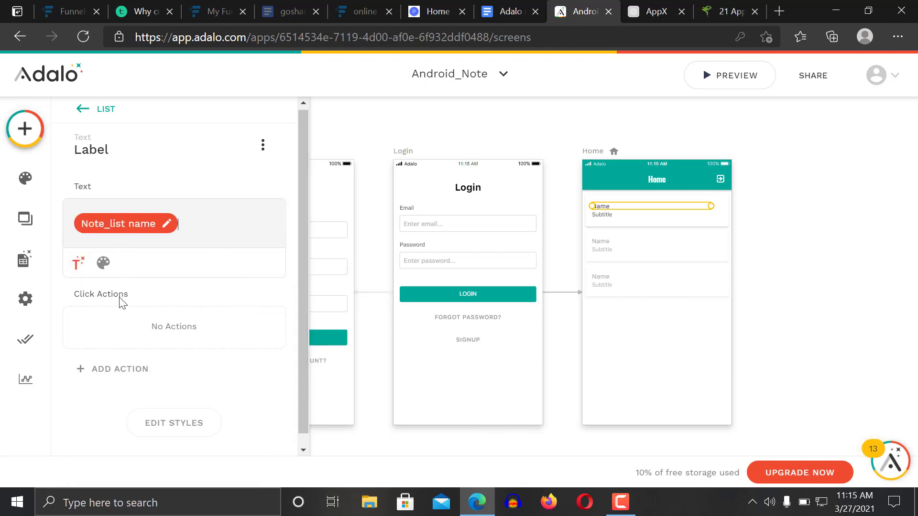
Set the list subtitle to Magic Text Current Note_list > Category > Name
{"action": "left_click", "coordinate": [89, 110]}
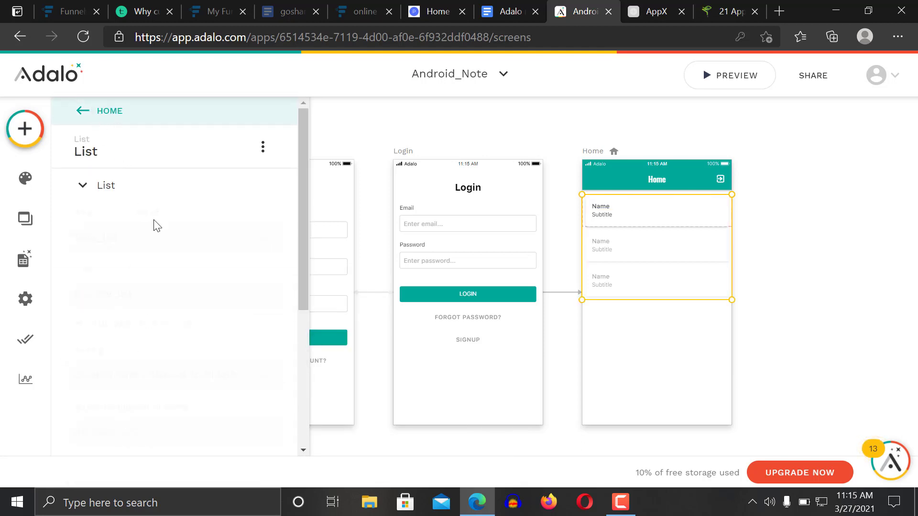
{"action": "left_click_drag", "start_coordinate": [303, 241], "coordinate": [304, 402]}
{"action": "left_click", "coordinate": [120, 358]}
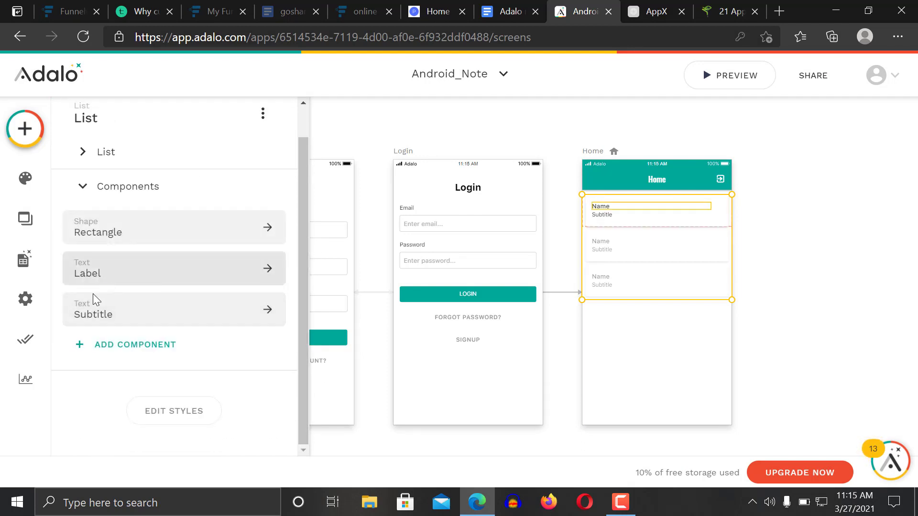
{"action": "left_click", "coordinate": [100, 314]}
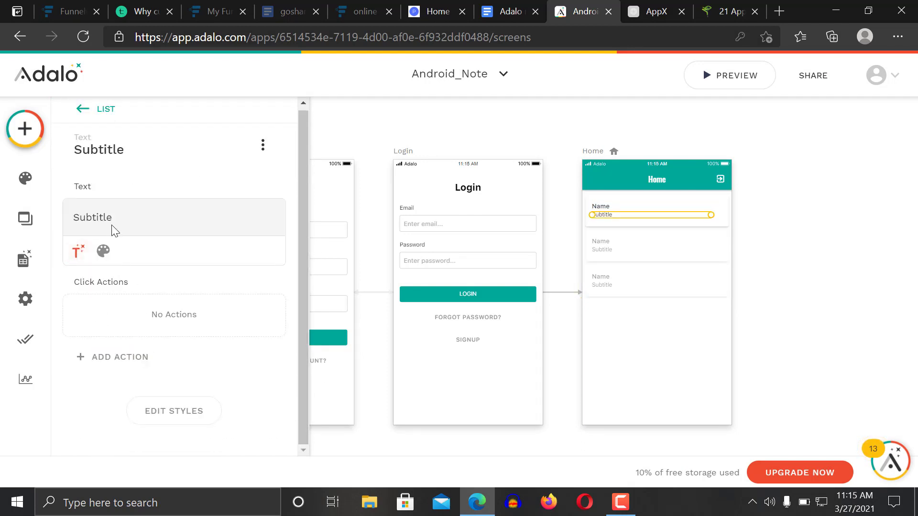
{"action": "key", "text": "BackSpace"}
{"action": "key", "text": "BackSpace"}
{"action": "key", "text": "BackSpace"}
{"action": "key", "text": "BackSpace"}
{"action": "key", "text": "BackSpace"}
{"action": "key", "text": "BackSpace"}
{"action": "key", "text": "BackSpace"}
{"action": "key", "text": "BackSpace"}
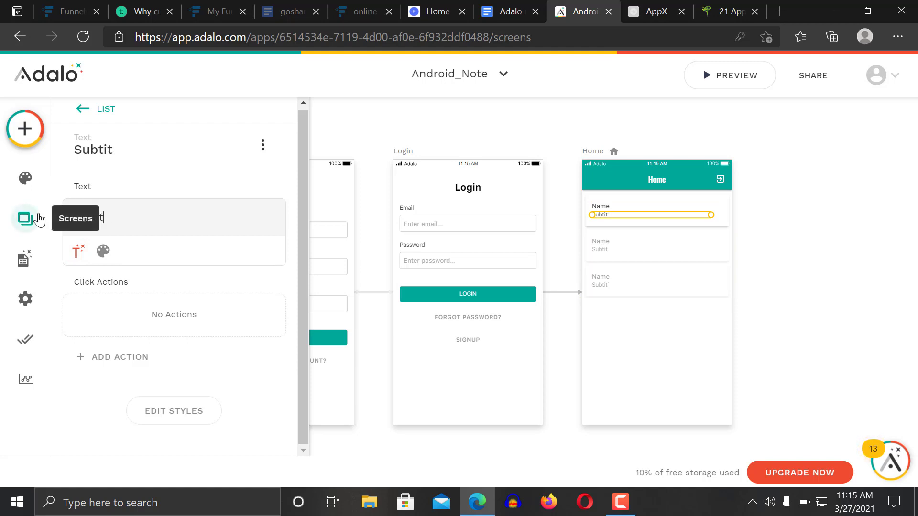
{"action": "left_click", "coordinate": [79, 251]}
{"action": "mouse_move", "coordinate": [178, 438]}
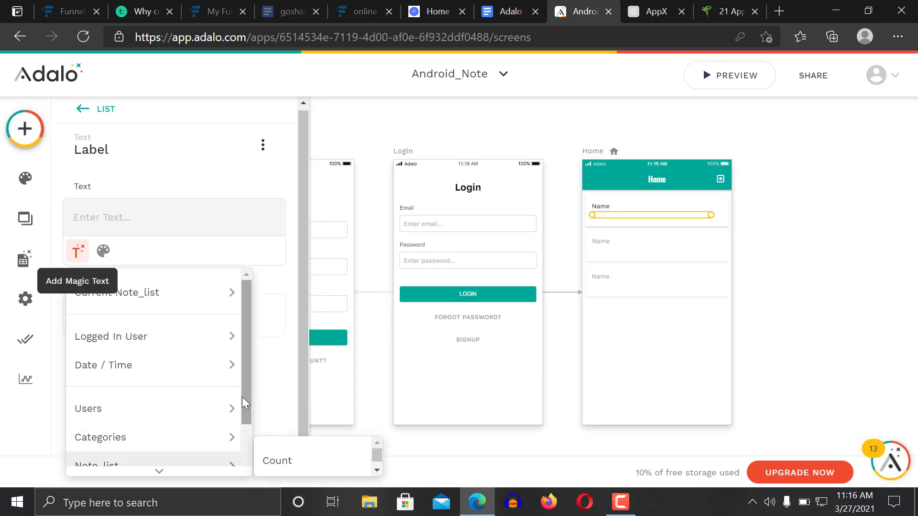
{"action": "left_click_drag", "start_coordinate": [242, 397], "coordinate": [241, 439]}
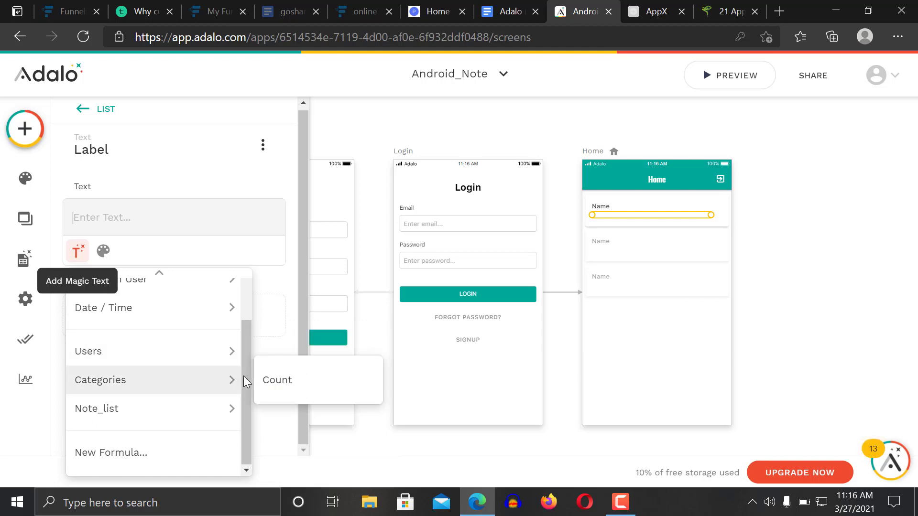
{"action": "left_click_drag", "start_coordinate": [246, 378], "coordinate": [182, 320]}
{"action": "mouse_move", "coordinate": [180, 307]}
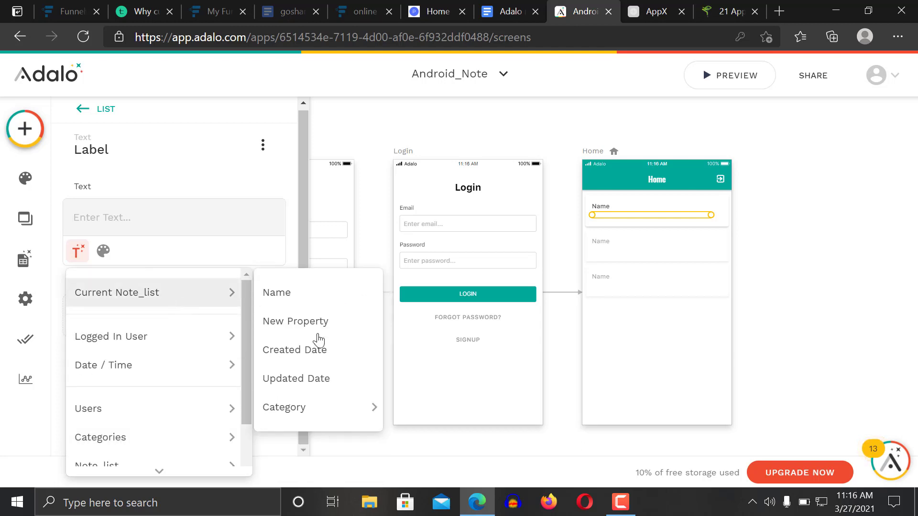
{"action": "mouse_move", "coordinate": [314, 408]}
{"action": "left_click", "coordinate": [407, 360]}
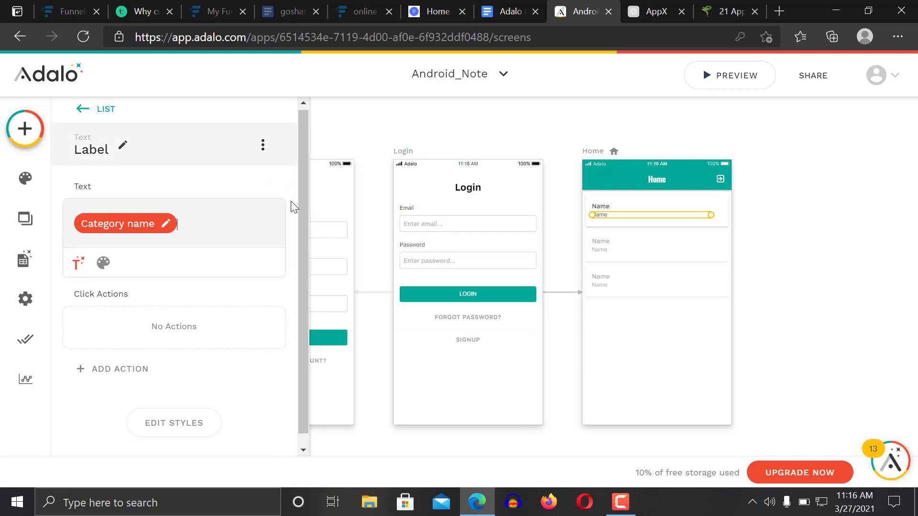
{"action": "left_click", "coordinate": [779, 215]}
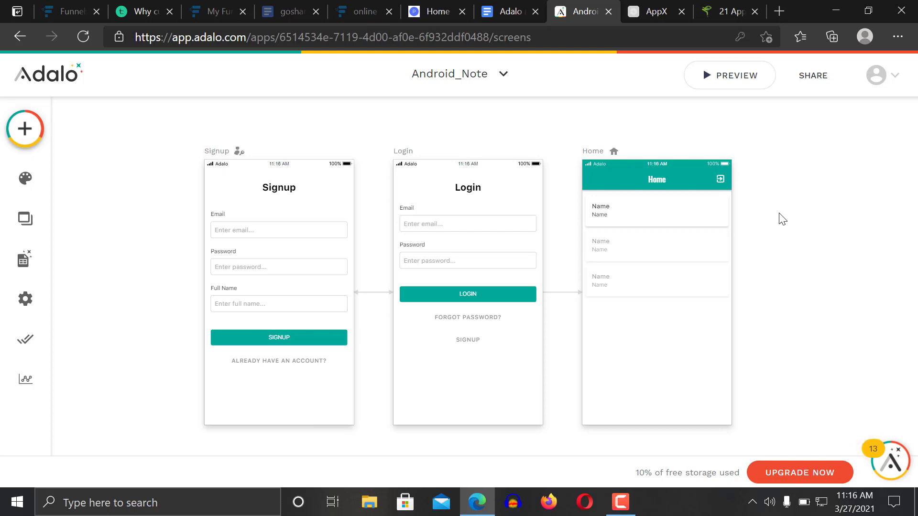
Place an Icon component near the Home screen's bottom-right and set its size to 36
{"action": "left_click", "coordinate": [26, 137]}
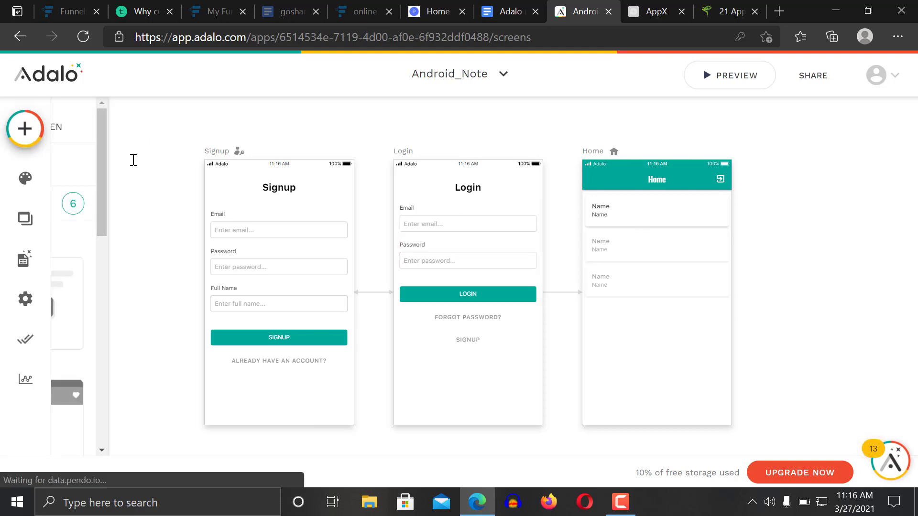
{"action": "type", "text": "ico"}
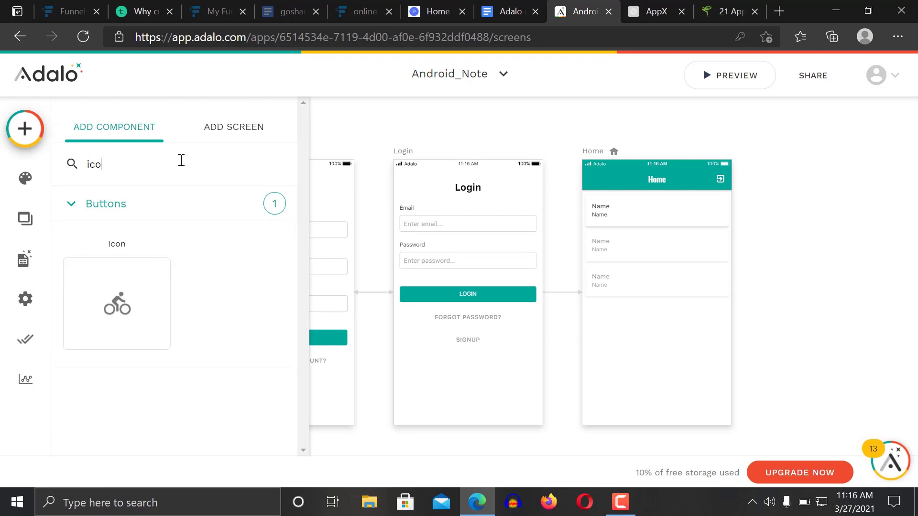
{"action": "left_click_drag", "start_coordinate": [104, 279], "coordinate": [721, 404]}
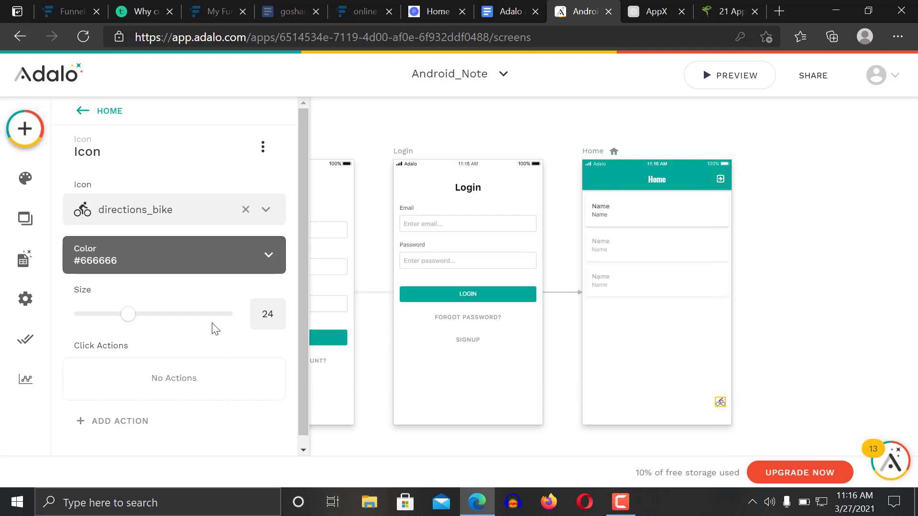
{"action": "left_click_drag", "start_coordinate": [127, 319], "coordinate": [153, 324]}
{"action": "left_click_drag", "start_coordinate": [723, 407], "coordinate": [719, 408]}
Change the icon to add_circle in the Primary teal colour
{"action": "left_click", "coordinate": [154, 209]}
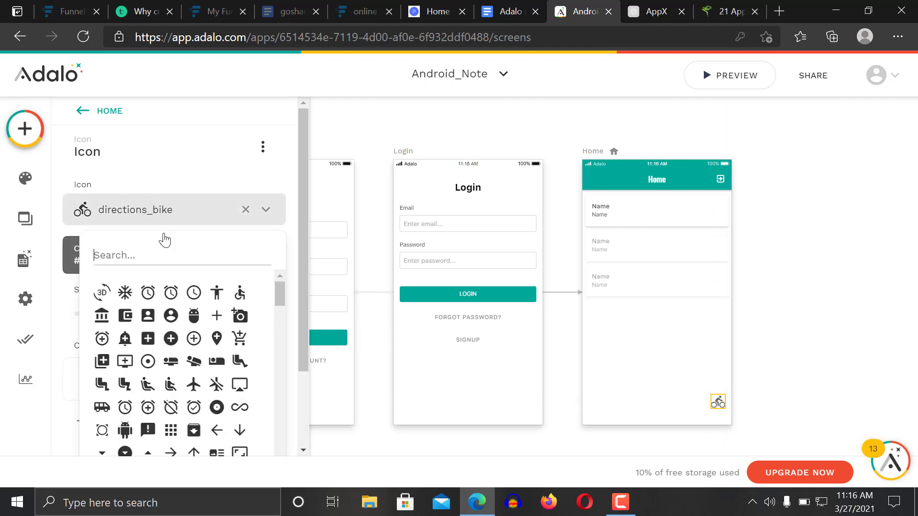
{"action": "type", "text": "add"}
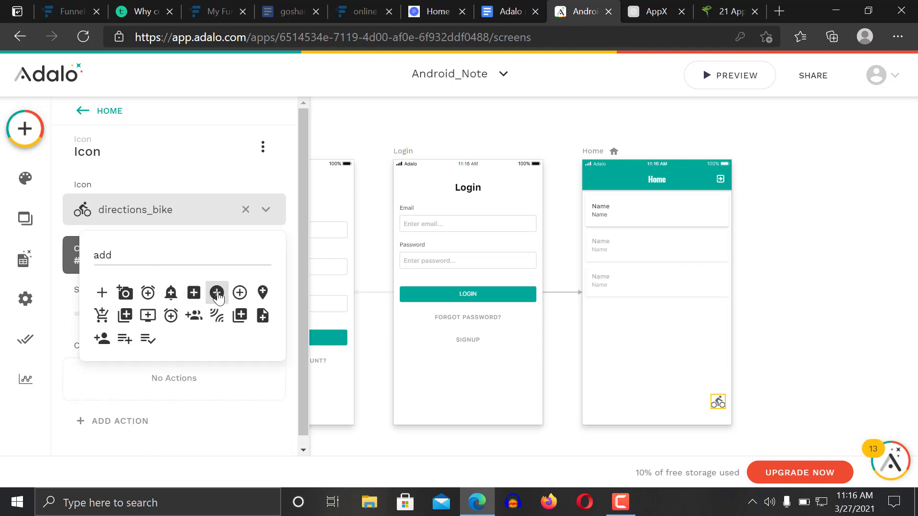
{"action": "left_click", "coordinate": [217, 293]}
{"action": "left_click", "coordinate": [176, 264]}
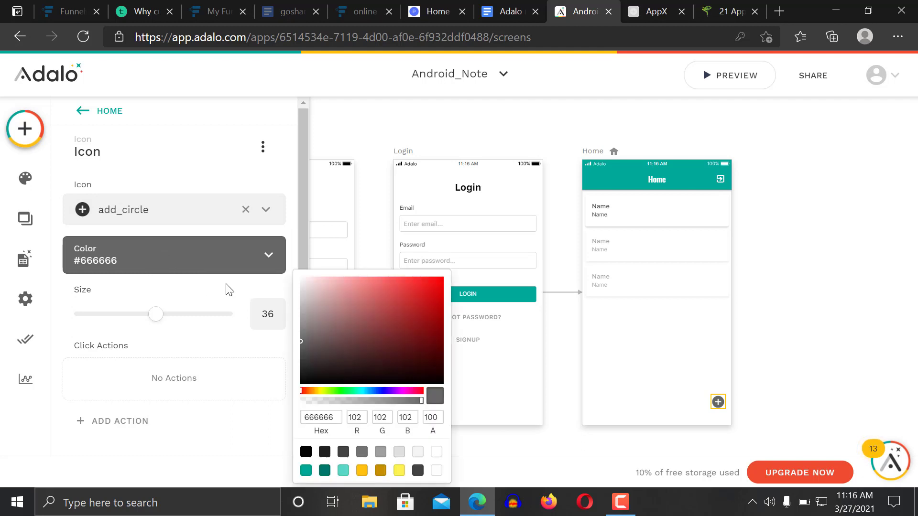
{"action": "left_click", "coordinate": [346, 472]}
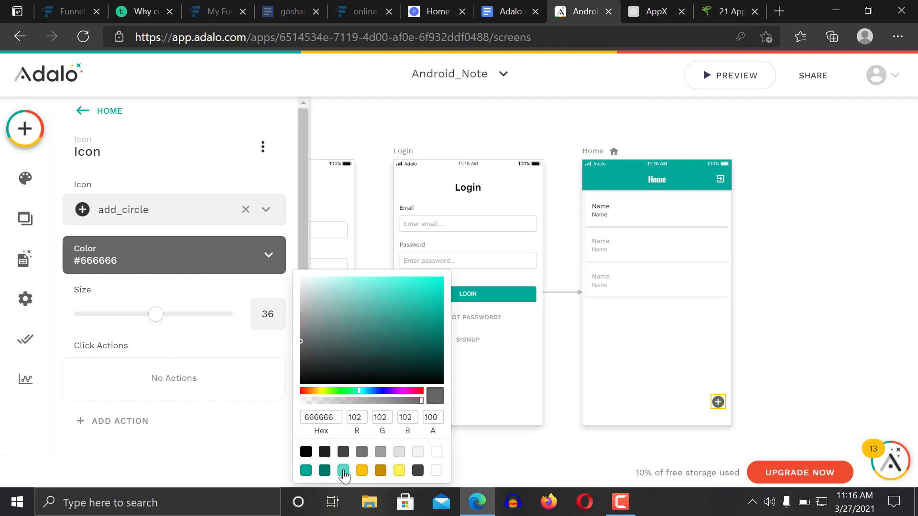
{"action": "left_click", "coordinate": [305, 471]}
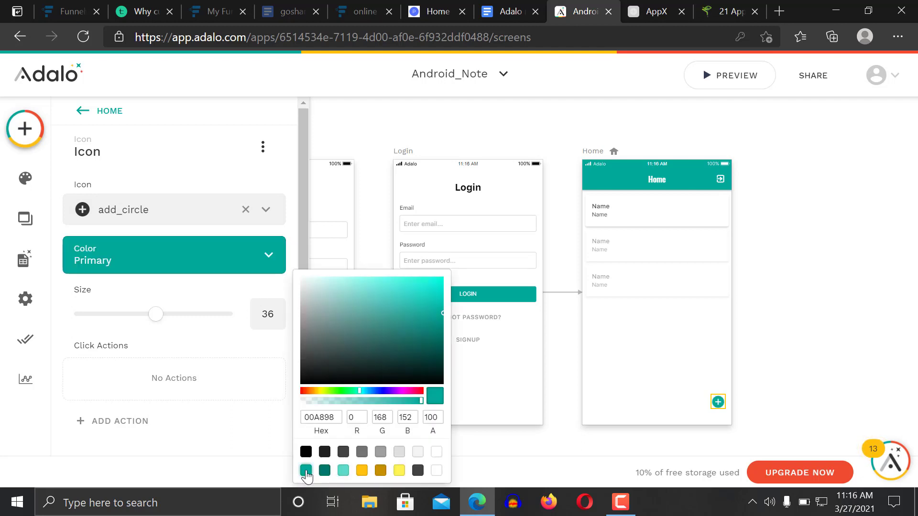
{"action": "left_click", "coordinate": [171, 325]}
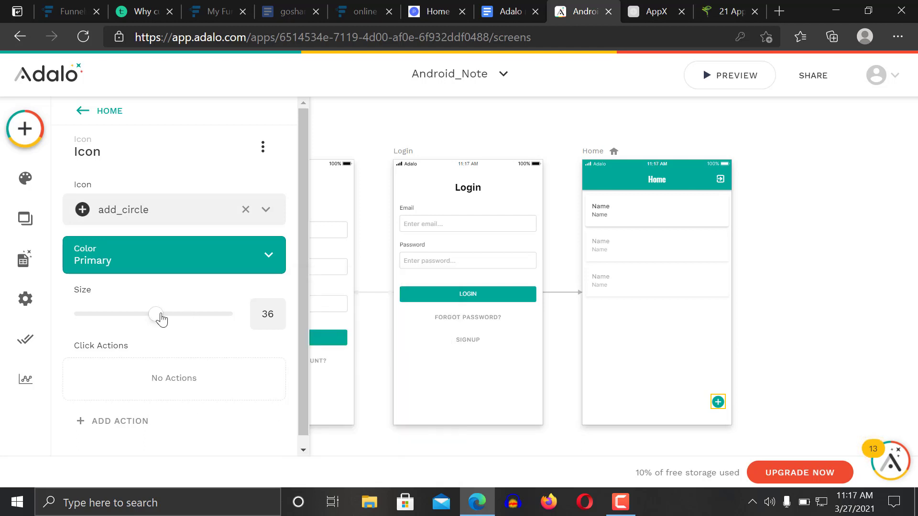
Set the add_circle icon size to 48 and nudge it slightly up and left
{"action": "left_click", "coordinate": [178, 315]}
{"action": "left_click_drag", "start_coordinate": [188, 321], "coordinate": [194, 320]}
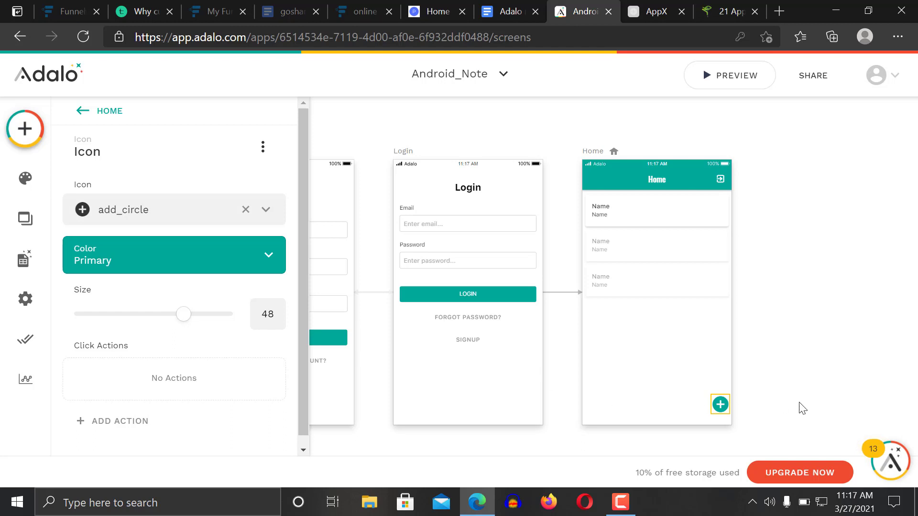
{"action": "mouse_move", "coordinate": [724, 405]}
{"action": "left_mouse_down"}
{"action": "mouse_move", "coordinate": [710, 399]}
{"action": "mouse_move", "coordinate": [719, 401]}
{"action": "left_mouse_up"}
{"action": "left_click", "coordinate": [815, 316]}
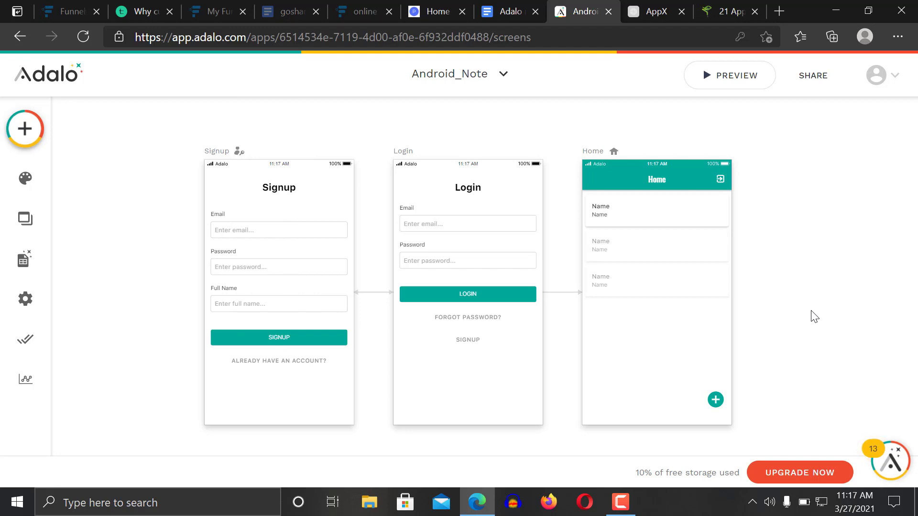
{"action": "left_click", "coordinate": [719, 402]}
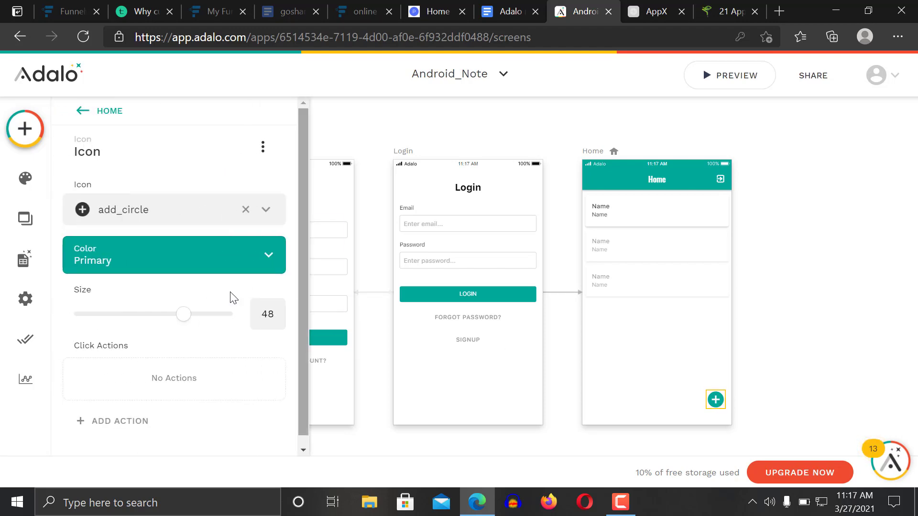
Add a Link action from the add button to a new Form-template screen named 'Create Note'
{"action": "left_click", "coordinate": [128, 428]}
{"action": "mouse_move", "coordinate": [179, 219]}
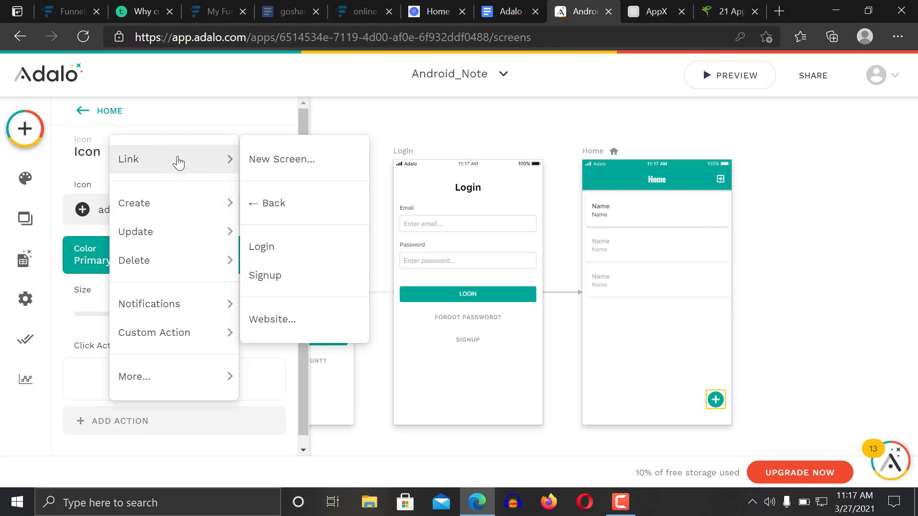
{"action": "mouse_move", "coordinate": [197, 153]}
{"action": "left_click", "coordinate": [295, 165]}
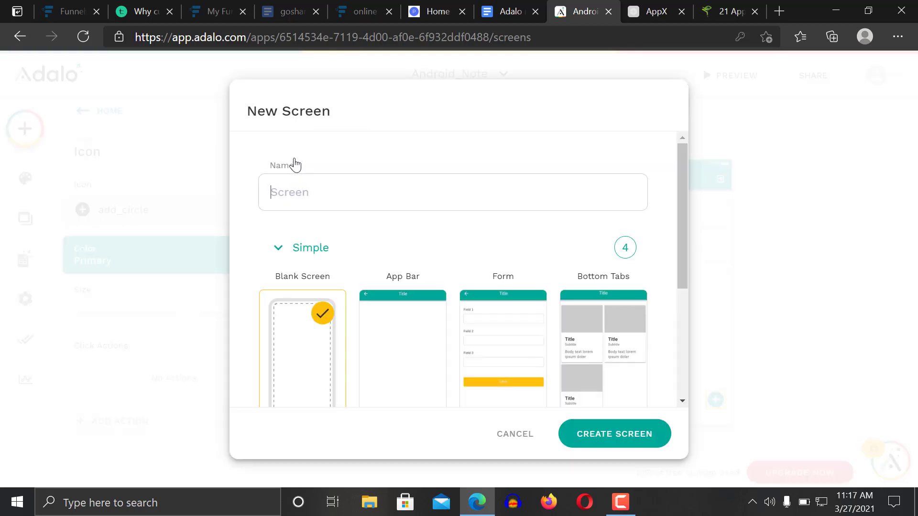
{"action": "type", "text": "c"}
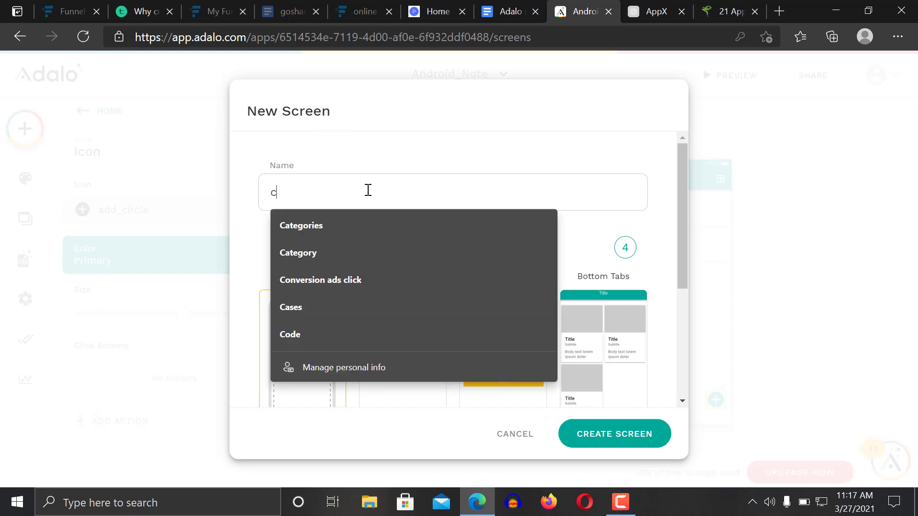
{"action": "type", "text": "reate note"}
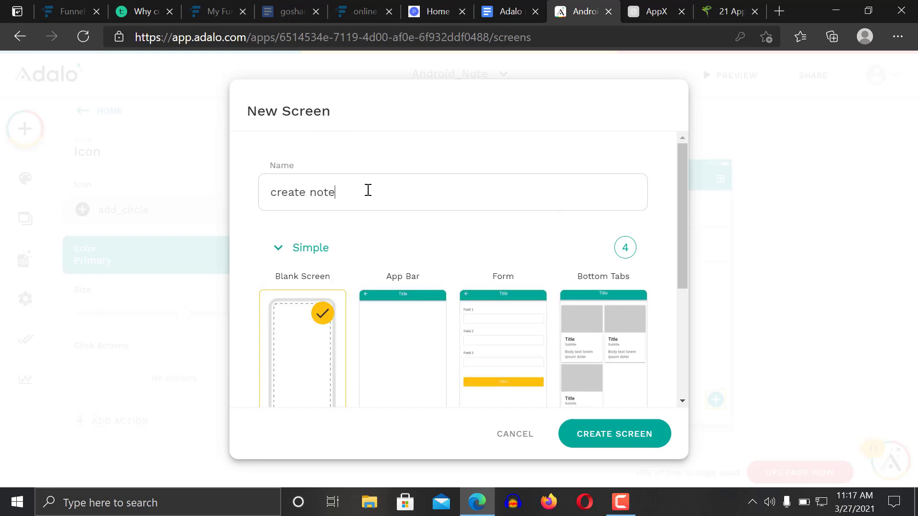
{"action": "left_click_drag", "start_coordinate": [681, 236], "coordinate": [685, 281]}
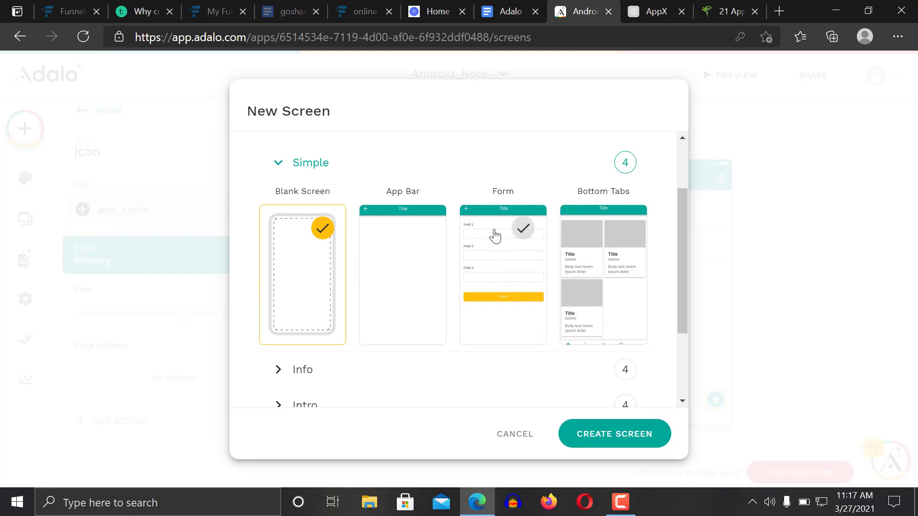
{"action": "left_click", "coordinate": [495, 246]}
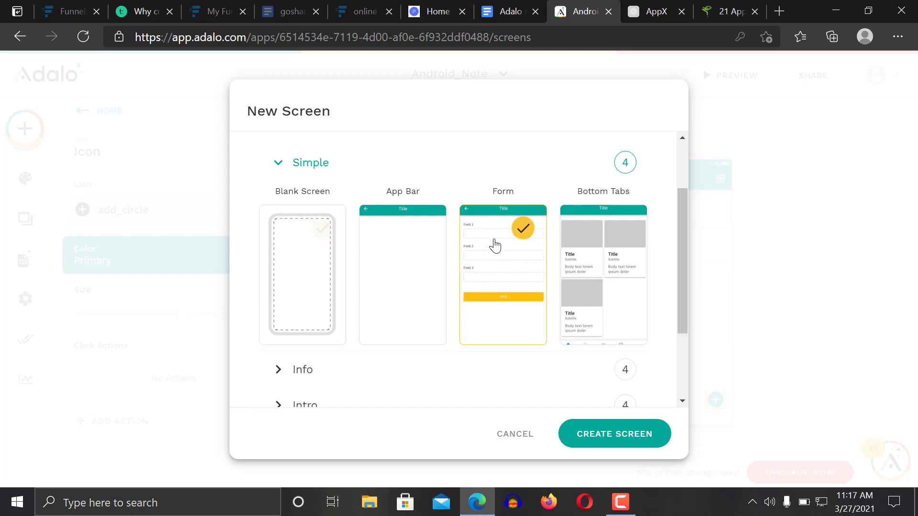
{"action": "left_click", "coordinate": [632, 435]}
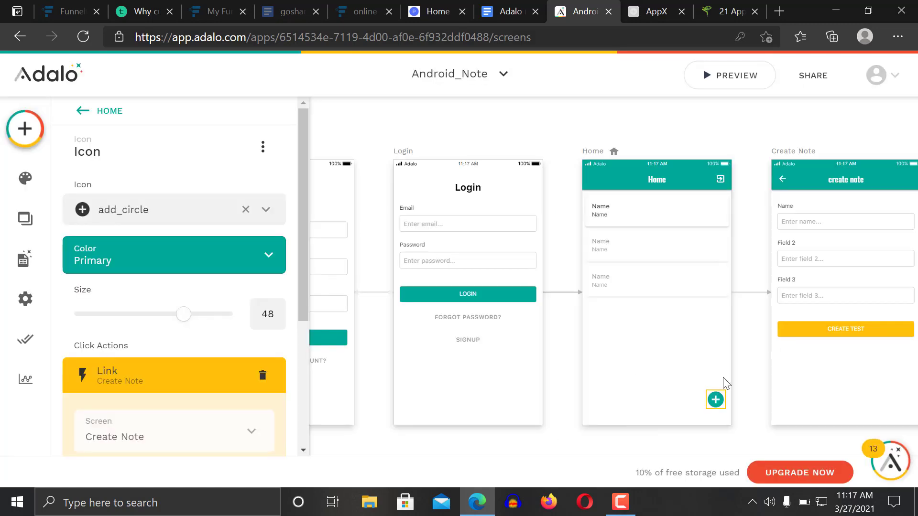
Set the Create Note form to save into the Note_list collection
{"action": "left_click", "coordinate": [727, 447]}
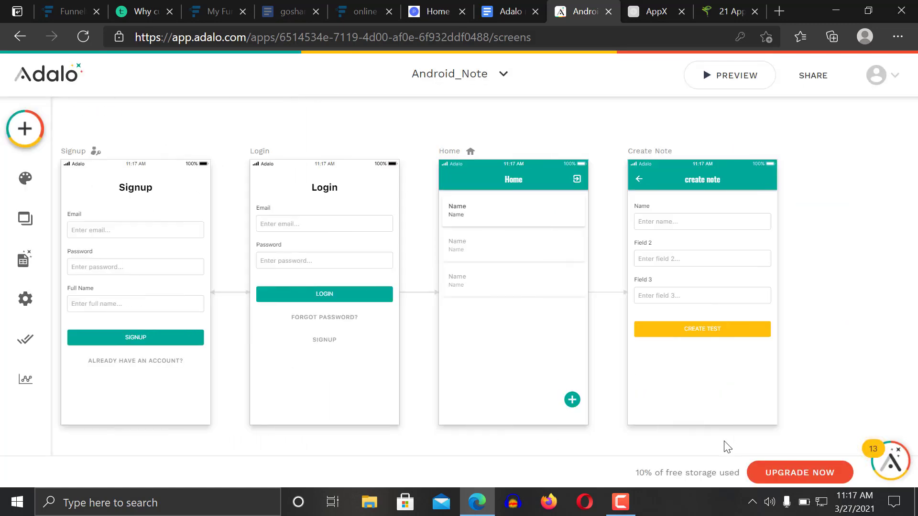
{"action": "left_click", "coordinate": [605, 239]}
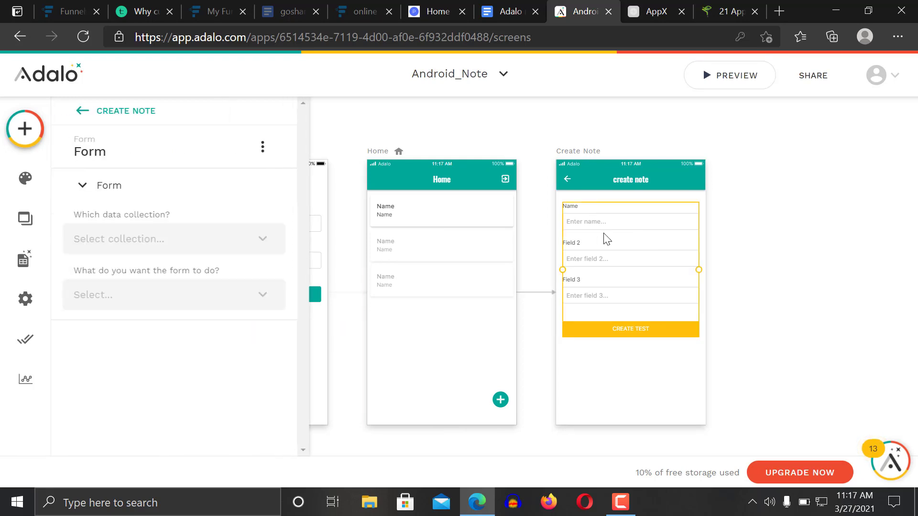
{"action": "left_click", "coordinate": [167, 242]}
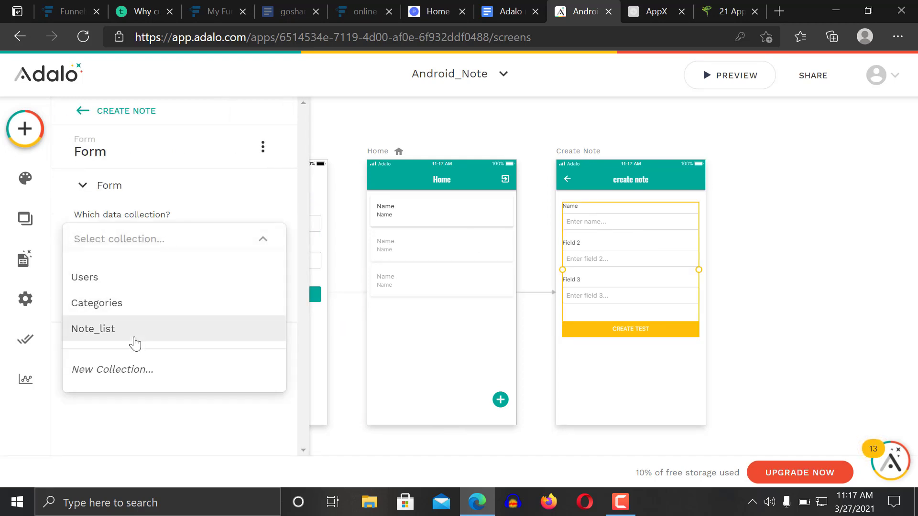
{"action": "left_click", "coordinate": [134, 332]}
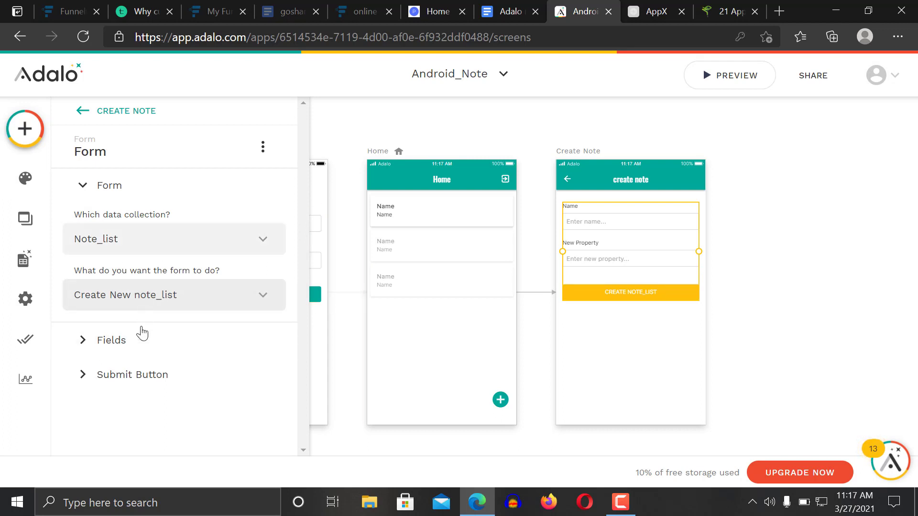
Add a visible Category field to the form and expand its Submit Button settings
{"action": "left_click", "coordinate": [151, 342]}
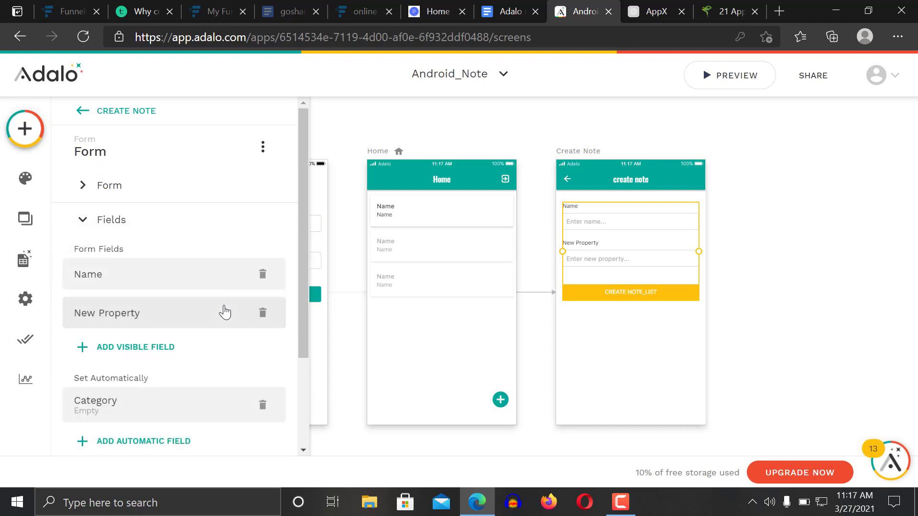
{"action": "left_click", "coordinate": [158, 355]}
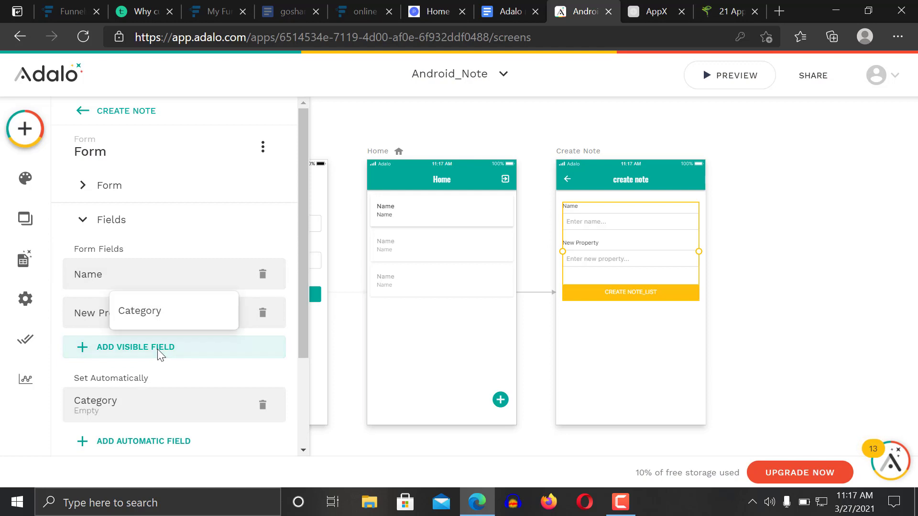
{"action": "left_click", "coordinate": [167, 318]}
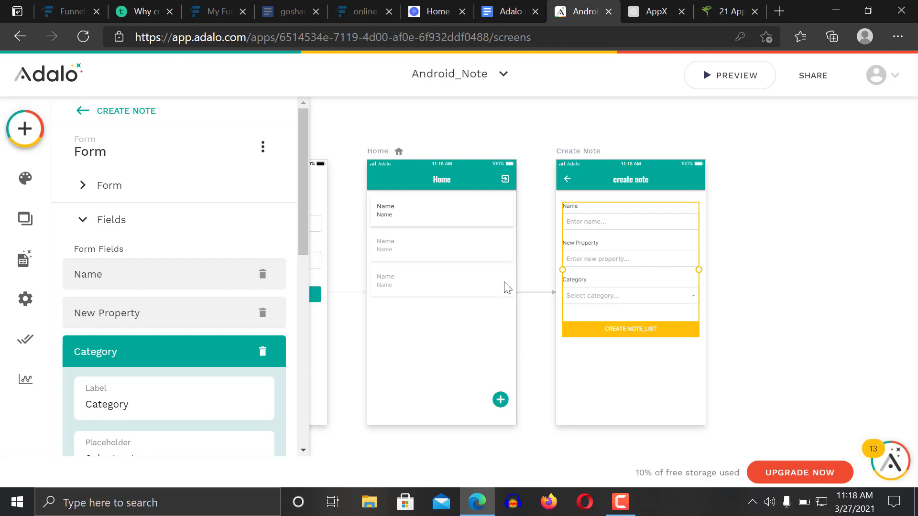
{"action": "scroll", "coordinate": [298, 294], "scroll_direction": "down", "scroll_amount": 6}
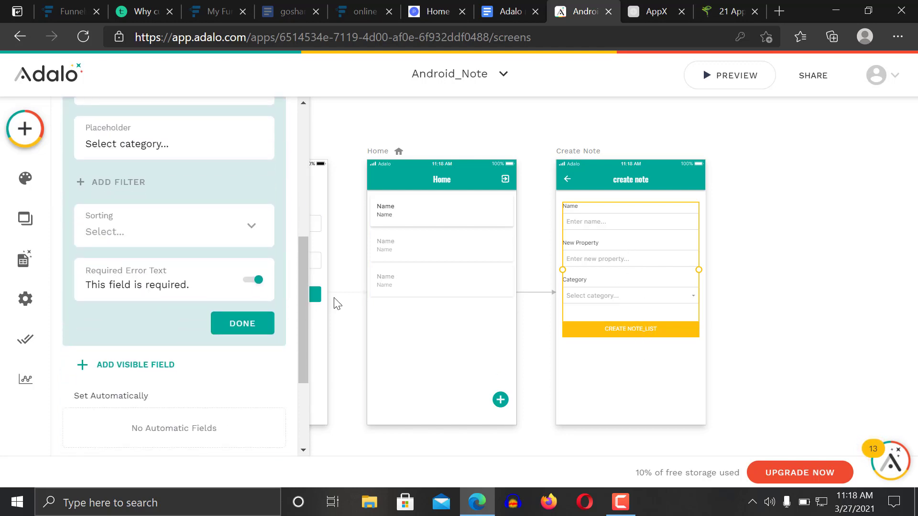
{"action": "left_click_drag", "start_coordinate": [303, 297], "coordinate": [272, 400]}
{"action": "left_click", "coordinate": [174, 408]}
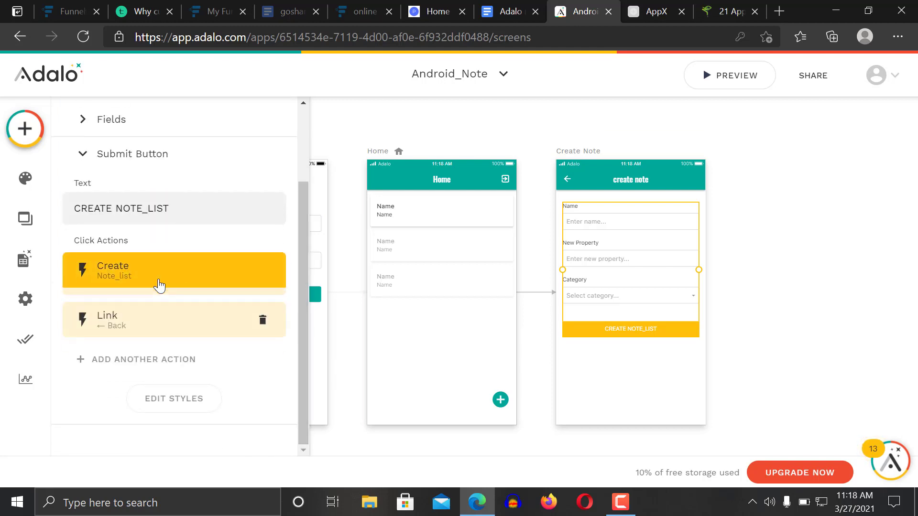
Change the submit button label from NOTE_LIST to CREATE A NEW NOTE, then reopen the form's Fields section
{"action": "left_click", "coordinate": [160, 286]}
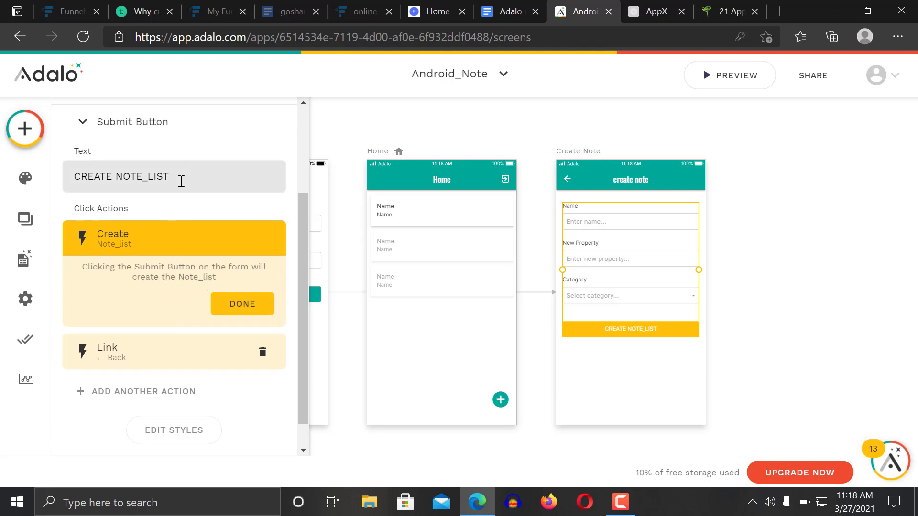
{"action": "left_click_drag", "start_coordinate": [182, 182], "coordinate": [117, 183]}
{"action": "key", "text": "BackSpace"}
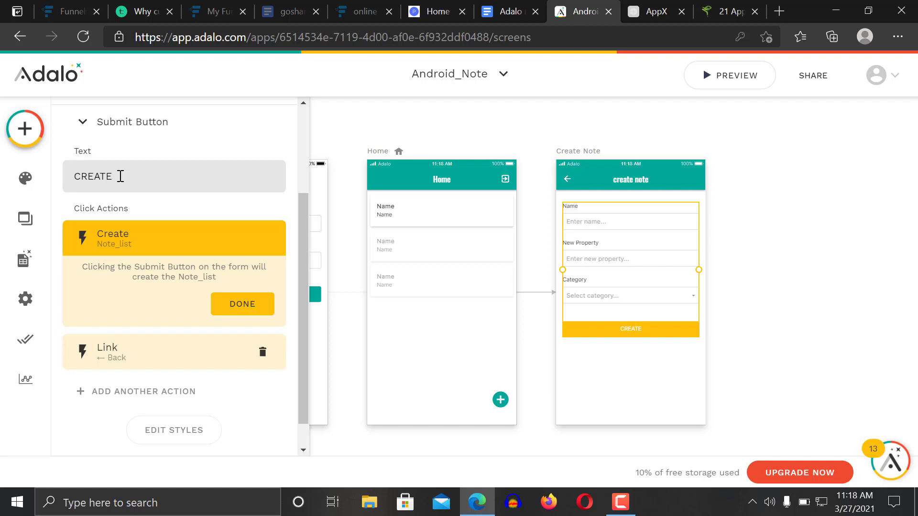
{"action": "type", "text": "A NEW NOTE"}
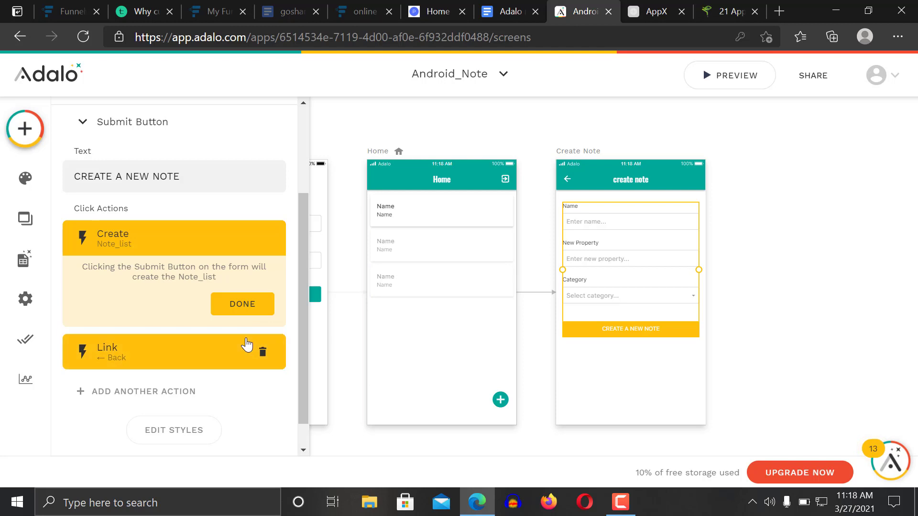
{"action": "left_click", "coordinate": [247, 310]}
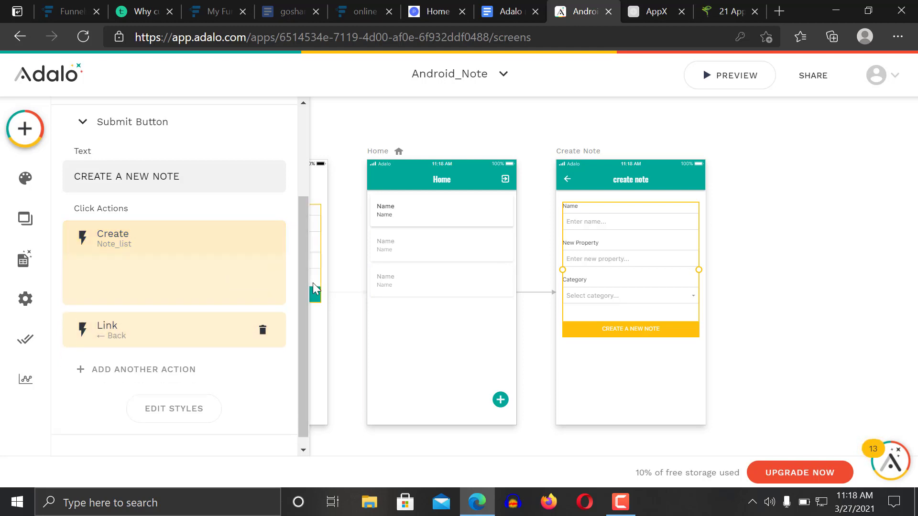
{"action": "scroll", "coordinate": [302, 294], "scroll_direction": "up", "scroll_amount": 3}
{"action": "left_click", "coordinate": [147, 230]}
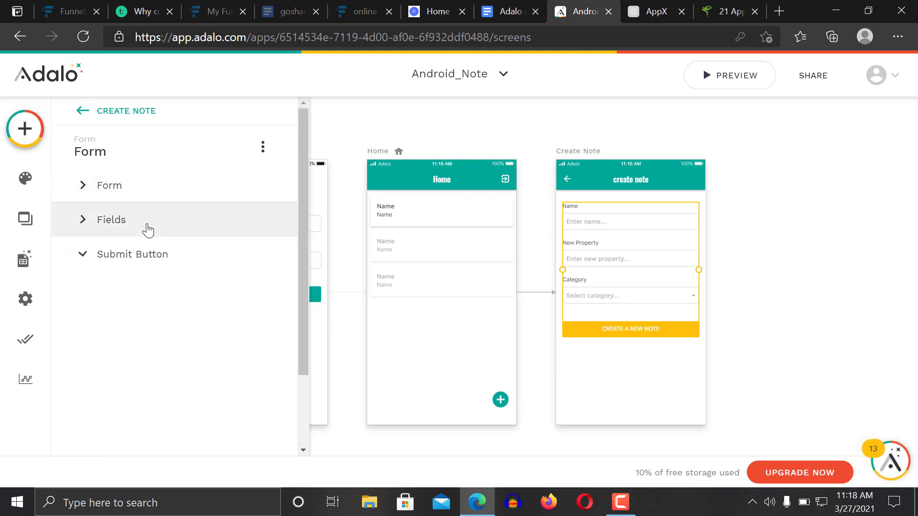
Review the Create Note form's collection, action and field settings
{"action": "left_click_drag", "start_coordinate": [307, 210], "coordinate": [303, 316]}
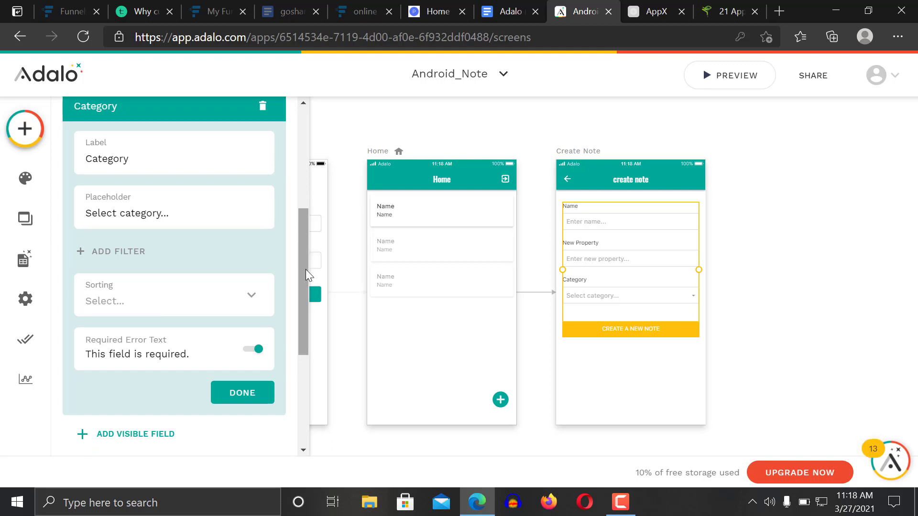
{"action": "left_click_drag", "start_coordinate": [306, 269], "coordinate": [306, 191]}
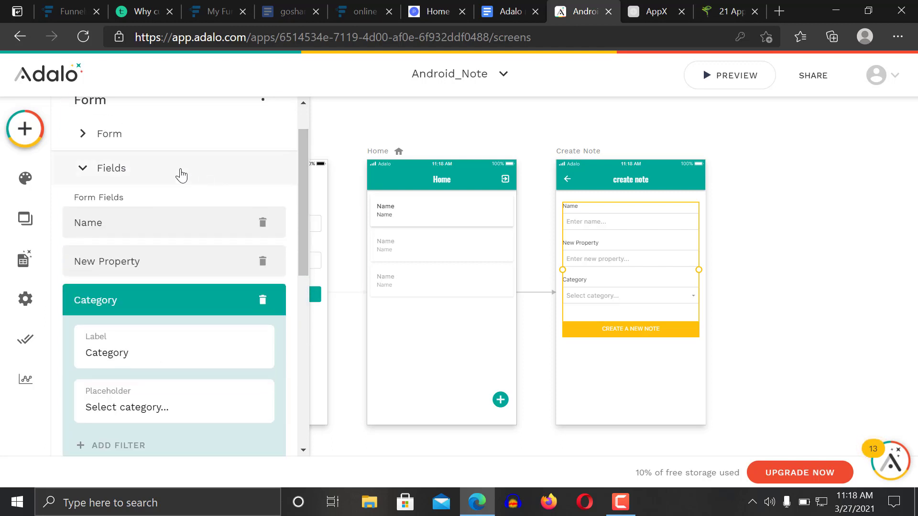
{"action": "left_click", "coordinate": [145, 137]}
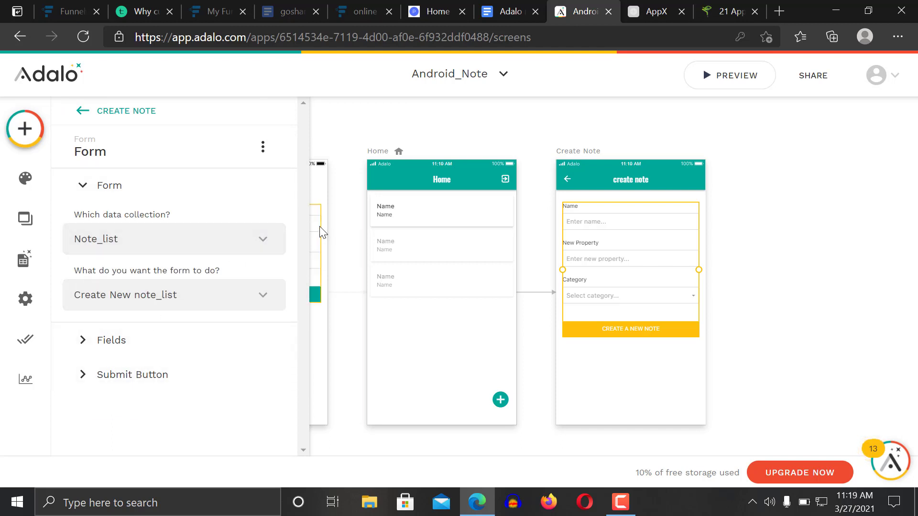
{"action": "left_click", "coordinate": [163, 341]}
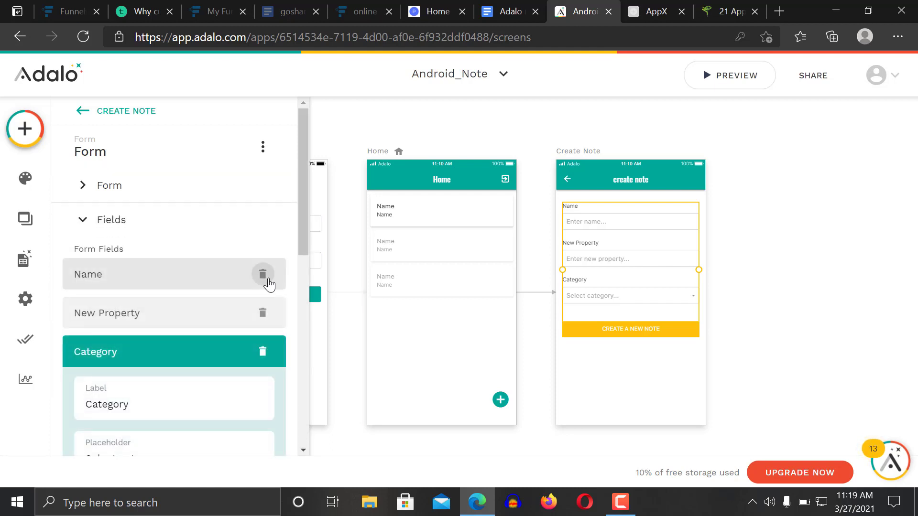
Look through the form's Edit Styles panel, then deselect the form to close it
{"action": "left_click_drag", "start_coordinate": [301, 241], "coordinate": [293, 437]}
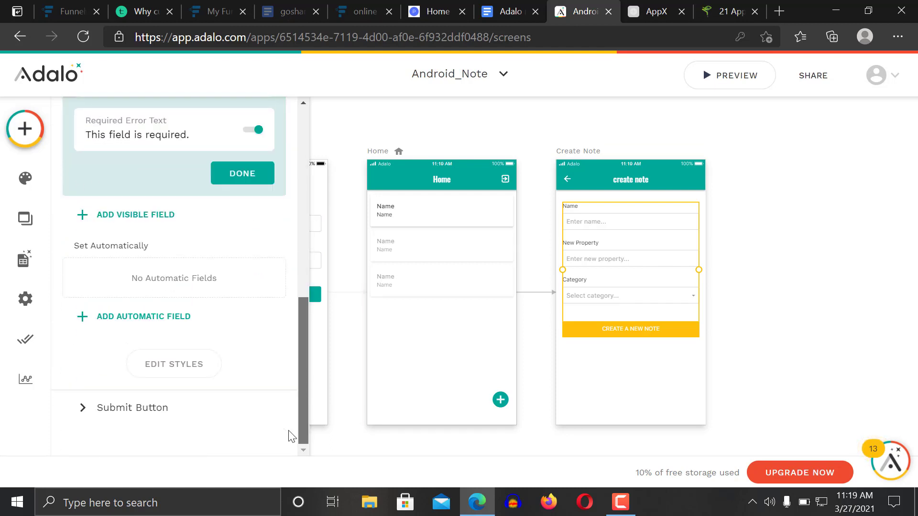
{"action": "left_click", "coordinate": [175, 372]}
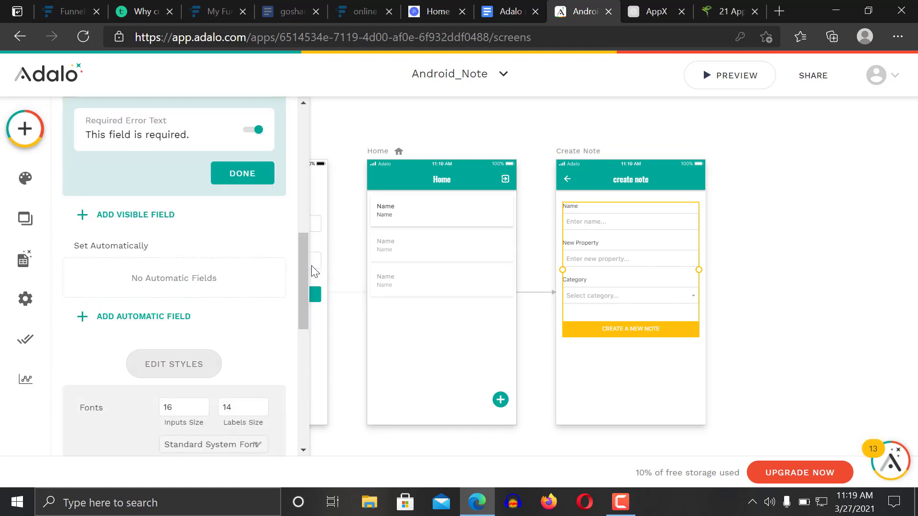
{"action": "left_click_drag", "start_coordinate": [305, 267], "coordinate": [297, 334]}
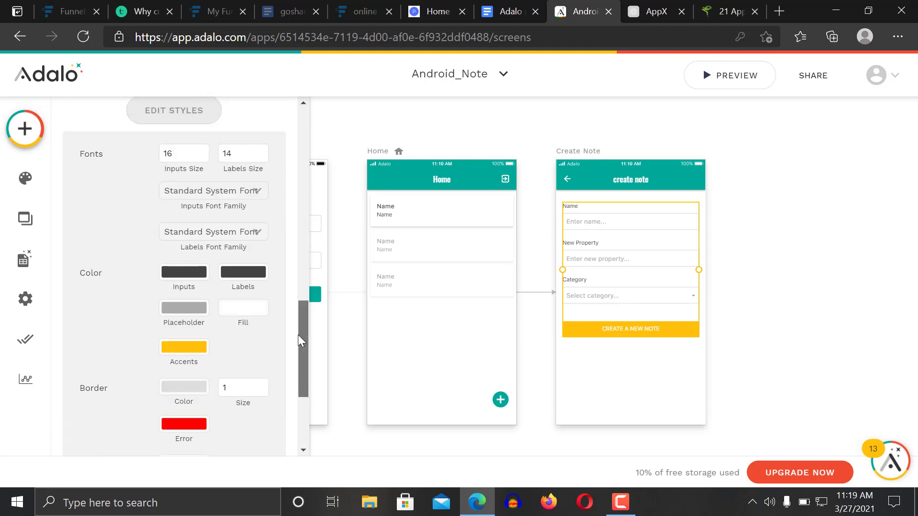
{"action": "left_click_drag", "start_coordinate": [298, 335], "coordinate": [301, 395]}
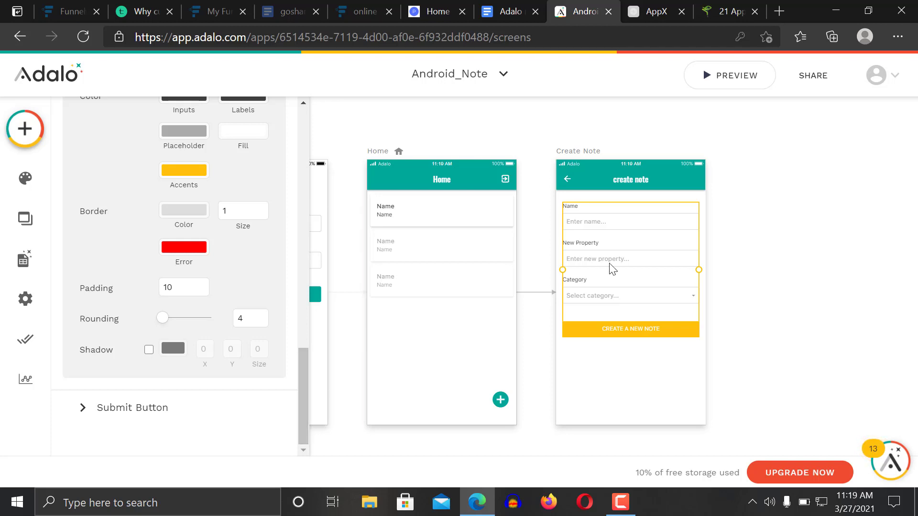
{"action": "left_click", "coordinate": [654, 188]}
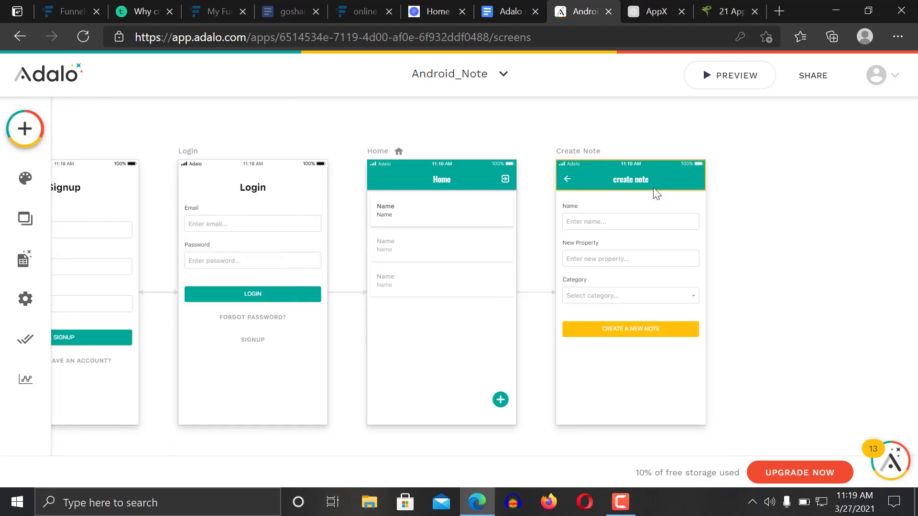
{"action": "left_click", "coordinate": [651, 231]}
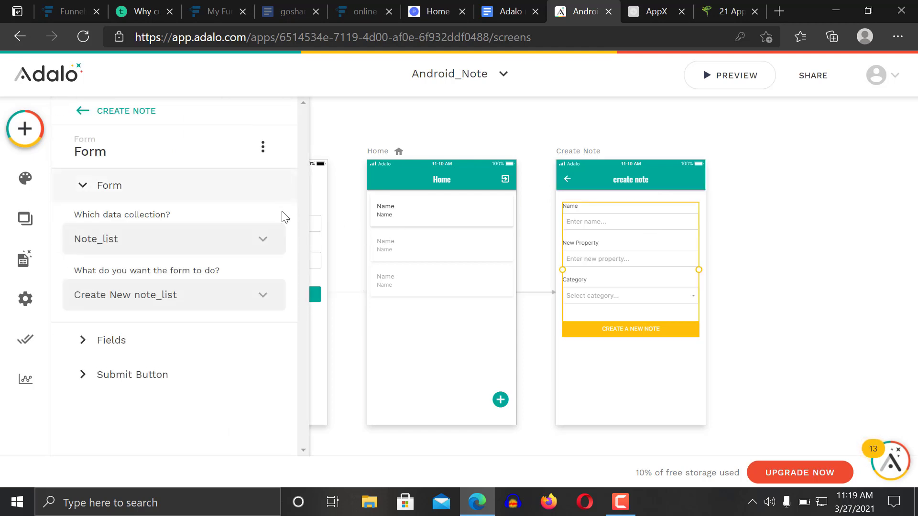
{"action": "left_click", "coordinate": [232, 250]}
{"action": "left_click", "coordinate": [232, 250]}
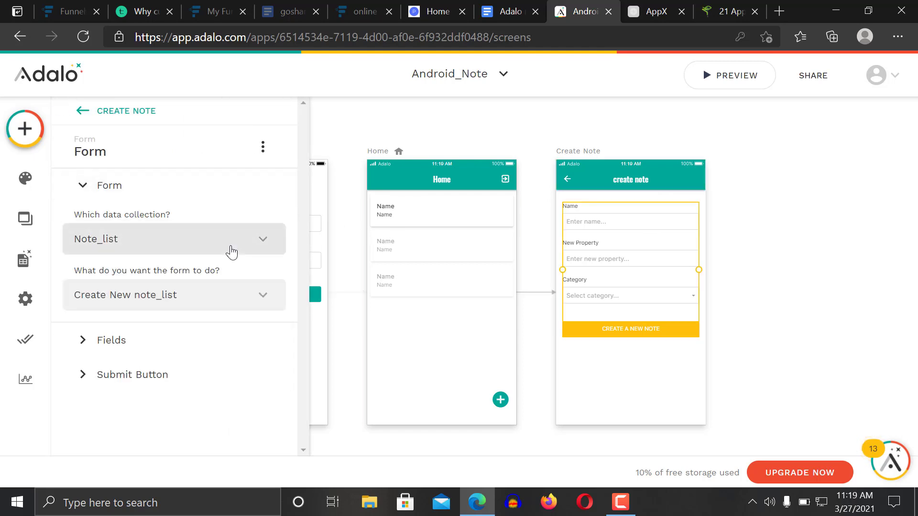
{"action": "left_click", "coordinate": [263, 144]}
{"action": "left_click", "coordinate": [264, 143]}
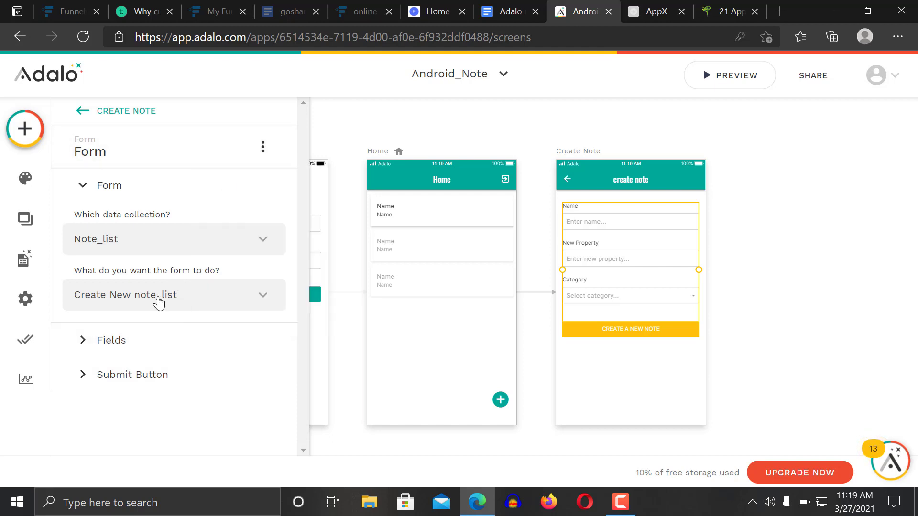
{"action": "left_click", "coordinate": [136, 351]}
{"action": "left_click", "coordinate": [134, 351]}
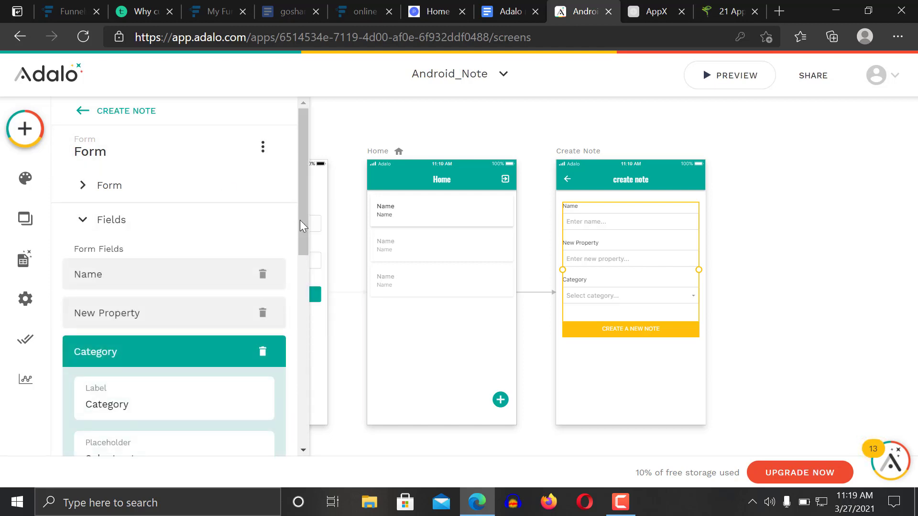
{"action": "mouse_move", "coordinate": [300, 220]}
{"action": "left_mouse_down"}
{"action": "mouse_move", "coordinate": [302, 329]}
{"action": "mouse_move", "coordinate": [289, 395]}
{"action": "mouse_move", "coordinate": [312, 229]}
{"action": "left_mouse_up"}
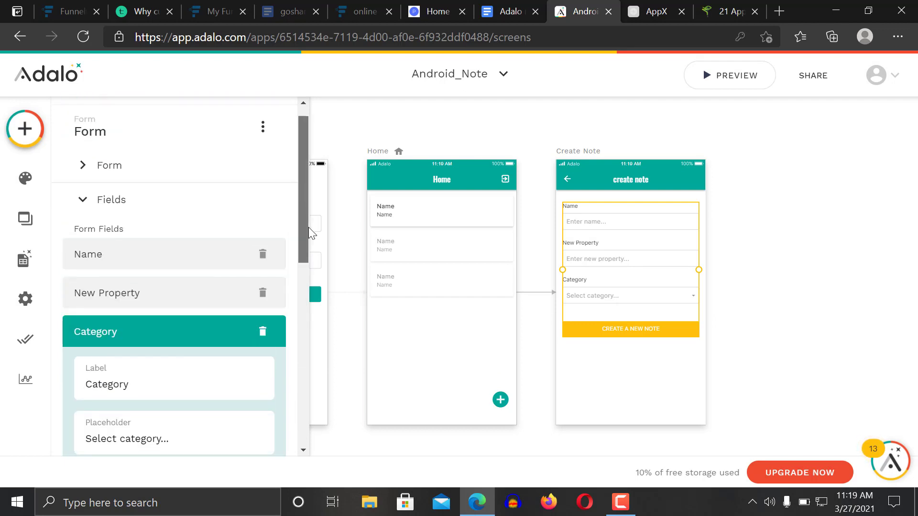
{"action": "left_click", "coordinate": [189, 255]}
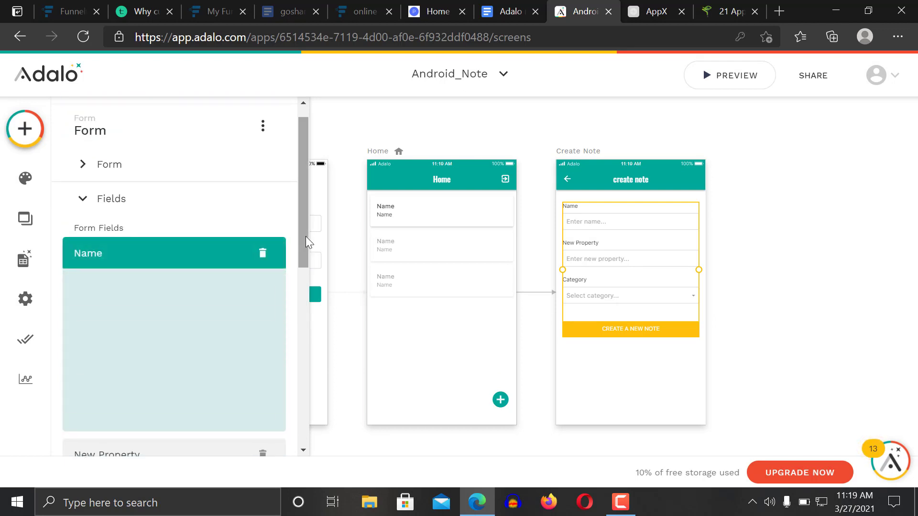
{"action": "left_click_drag", "start_coordinate": [305, 230], "coordinate": [292, 352]}
{"action": "scroll", "coordinate": [289, 369], "scroll_direction": "down", "scroll_amount": 1}
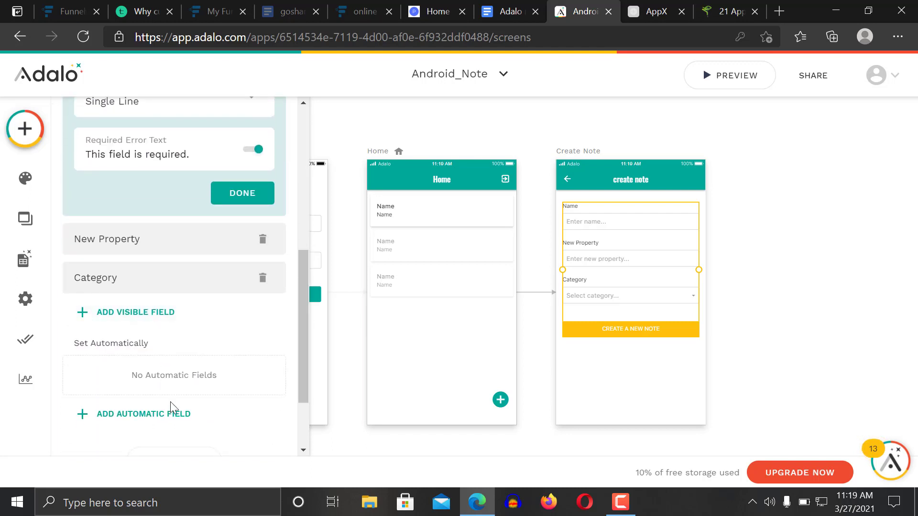
{"action": "left_click_drag", "start_coordinate": [299, 345], "coordinate": [300, 384]}
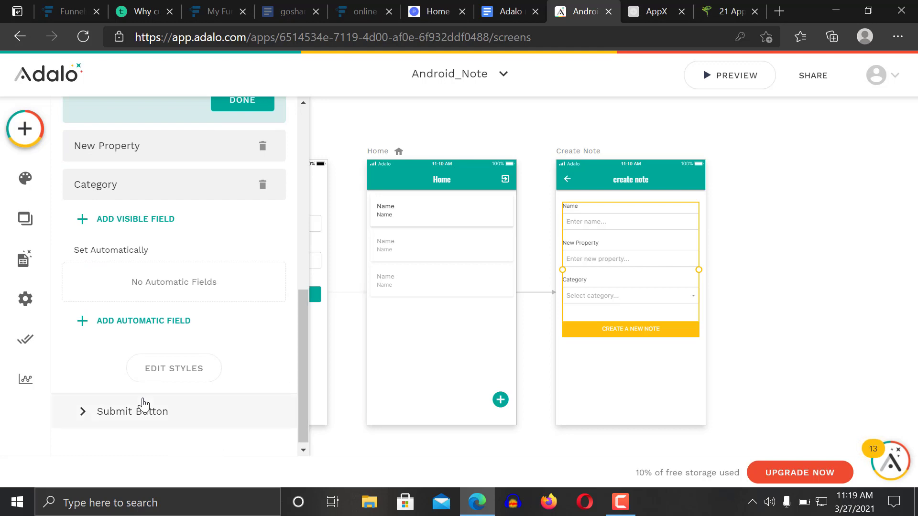
{"action": "left_click", "coordinate": [174, 369]}
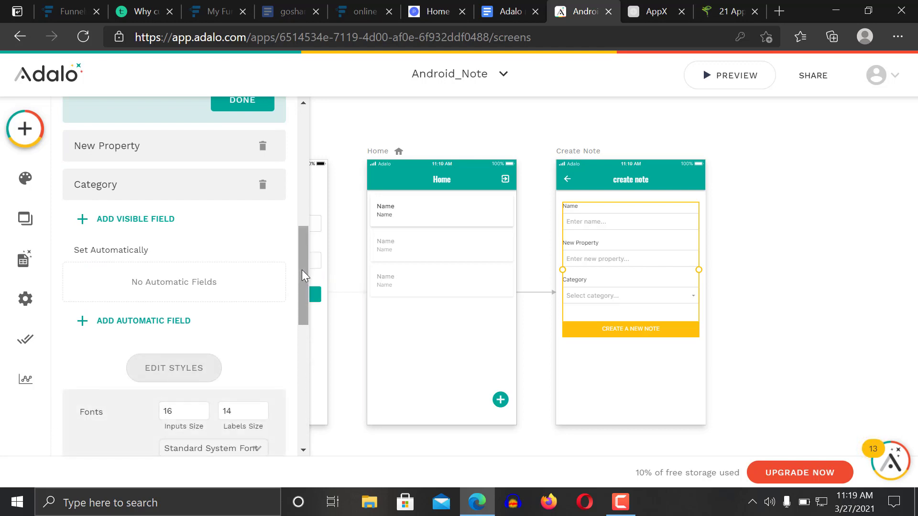
{"action": "left_click_drag", "start_coordinate": [302, 270], "coordinate": [302, 237]}
{"action": "left_click", "coordinate": [736, 250]}
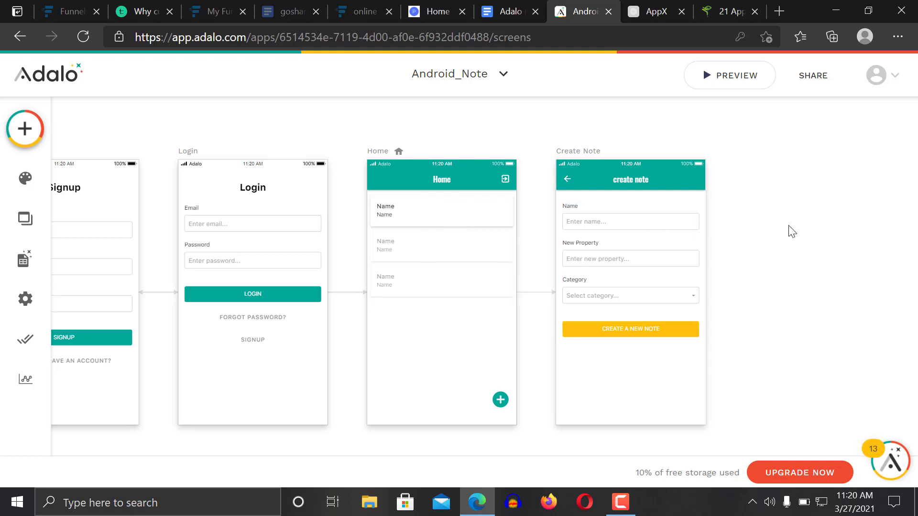
Give the Home note list a tap action linking to a new Info-template screen
{"action": "left_click", "coordinate": [483, 217]}
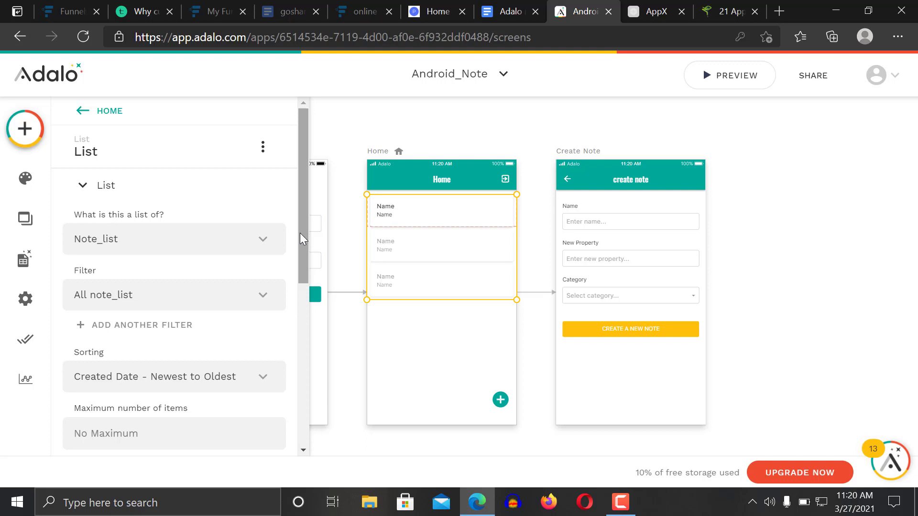
{"action": "left_click_drag", "start_coordinate": [300, 234], "coordinate": [292, 386]}
{"action": "left_click", "coordinate": [103, 330]}
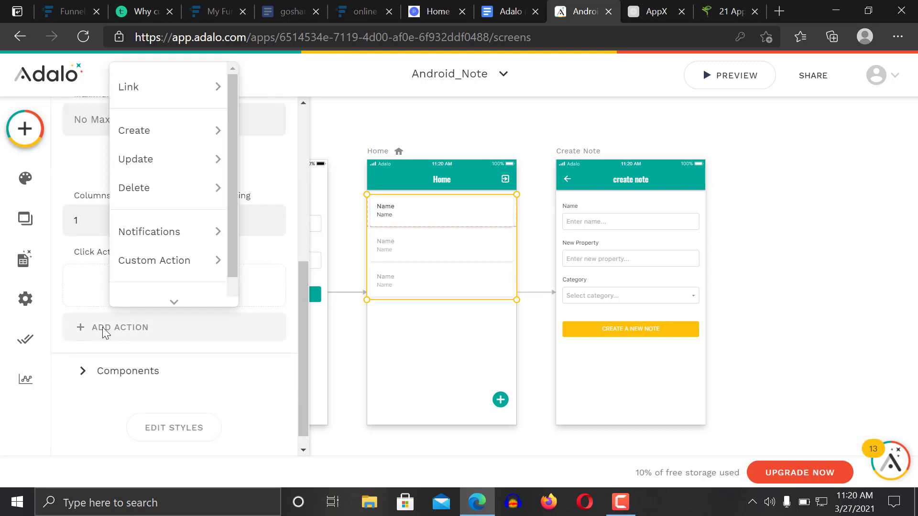
{"action": "mouse_move", "coordinate": [165, 91]}
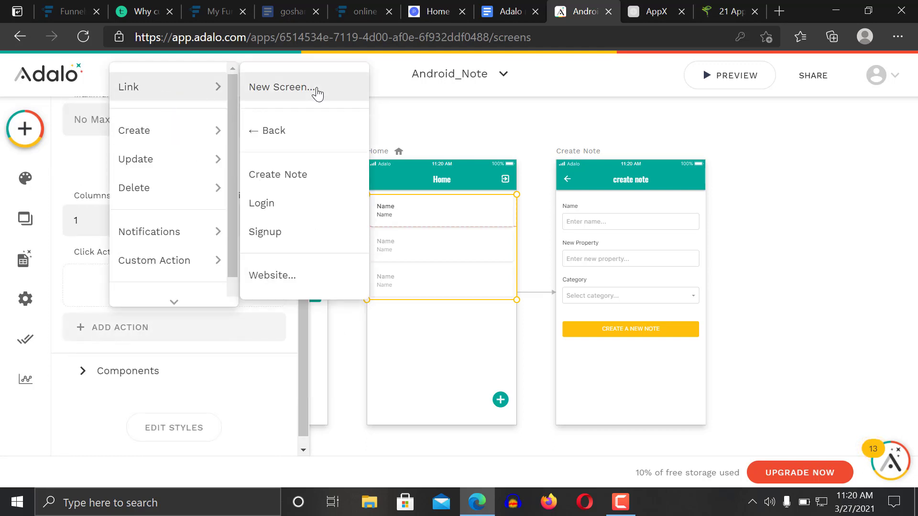
{"action": "left_click", "coordinate": [310, 91]}
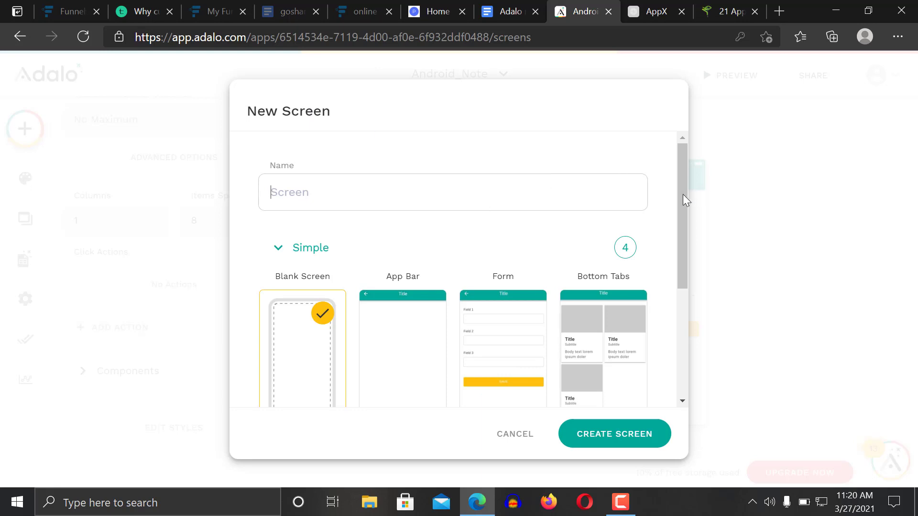
{"action": "left_click_drag", "start_coordinate": [685, 200], "coordinate": [682, 291]}
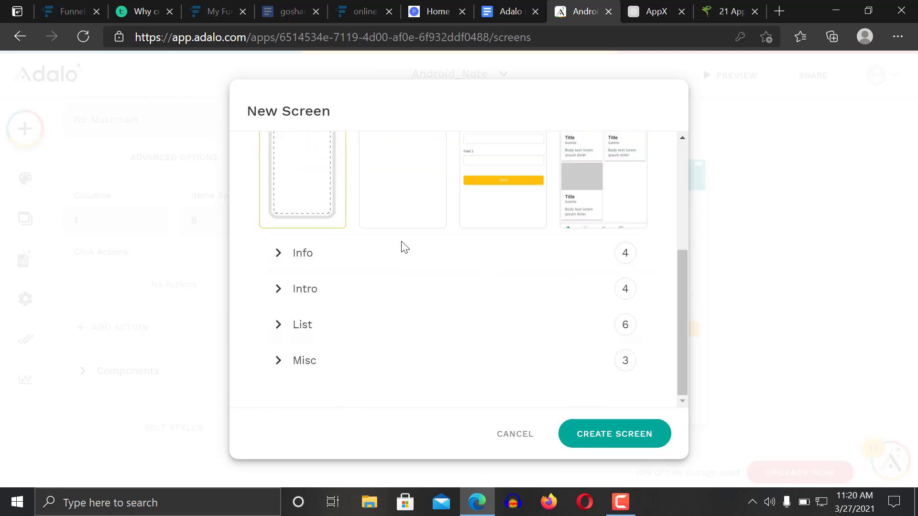
{"action": "left_click", "coordinate": [412, 246]}
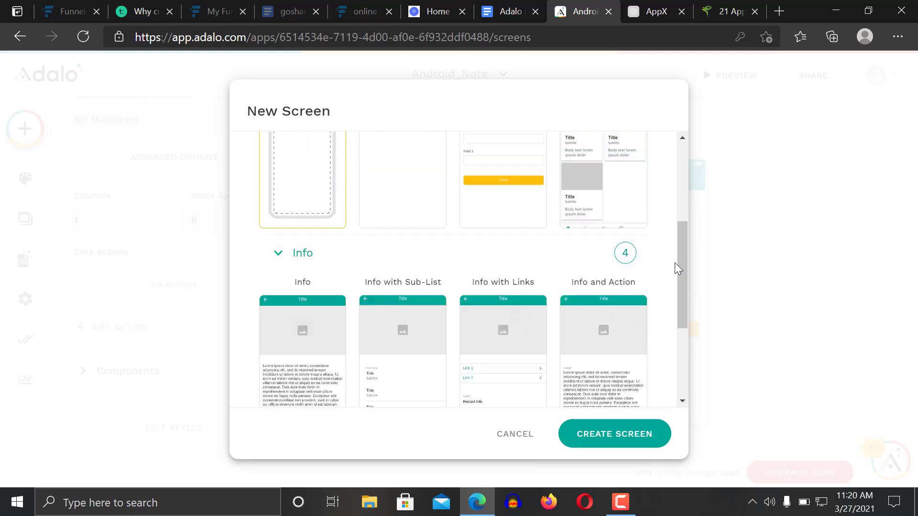
{"action": "scroll", "coordinate": [682, 292], "scroll_direction": "down", "scroll_amount": 3}
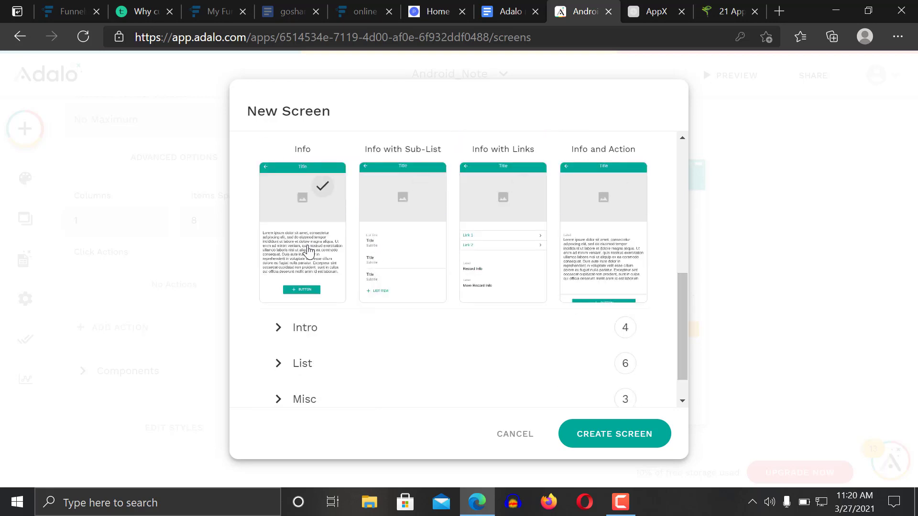
{"action": "left_click", "coordinate": [289, 241]}
{"action": "left_click", "coordinate": [623, 436]}
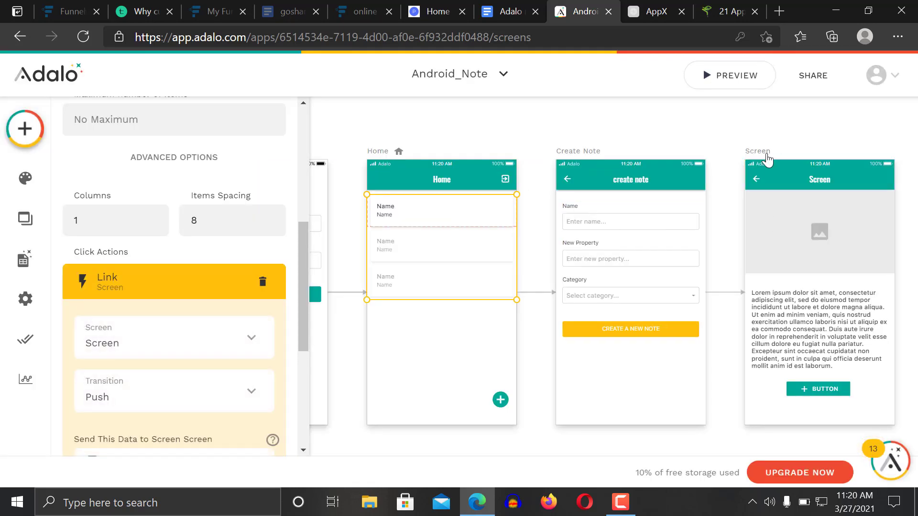
Rename the new screen from Screen to 'Read note' and delete its image placeholder
{"action": "left_click", "coordinate": [767, 160]}
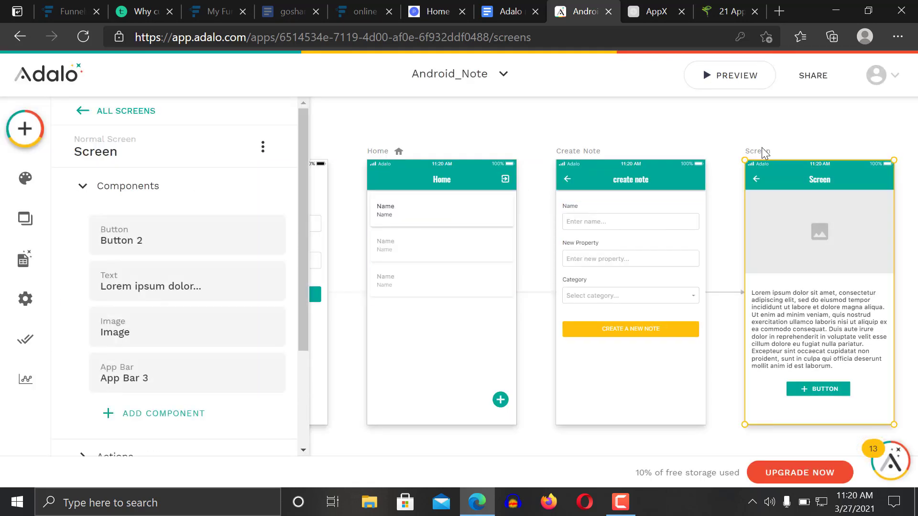
{"action": "mouse_move", "coordinate": [119, 148]}
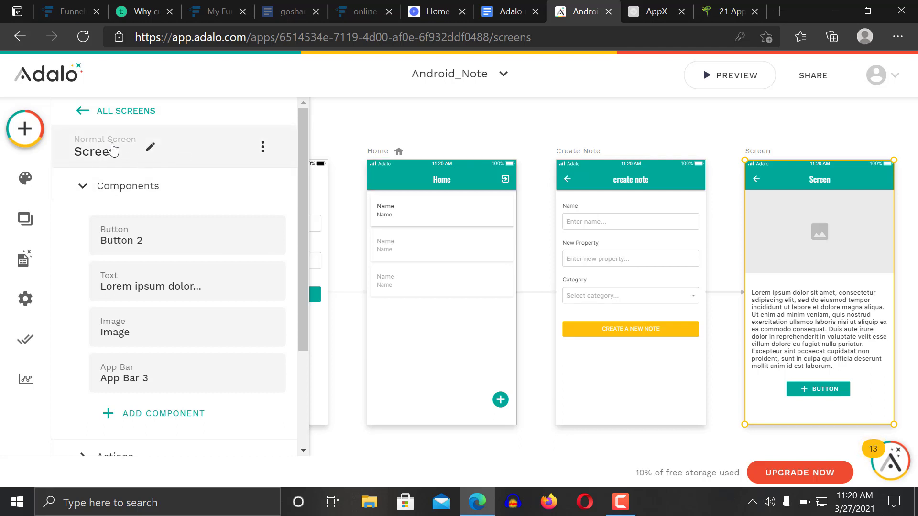
{"action": "left_click", "coordinate": [149, 151]}
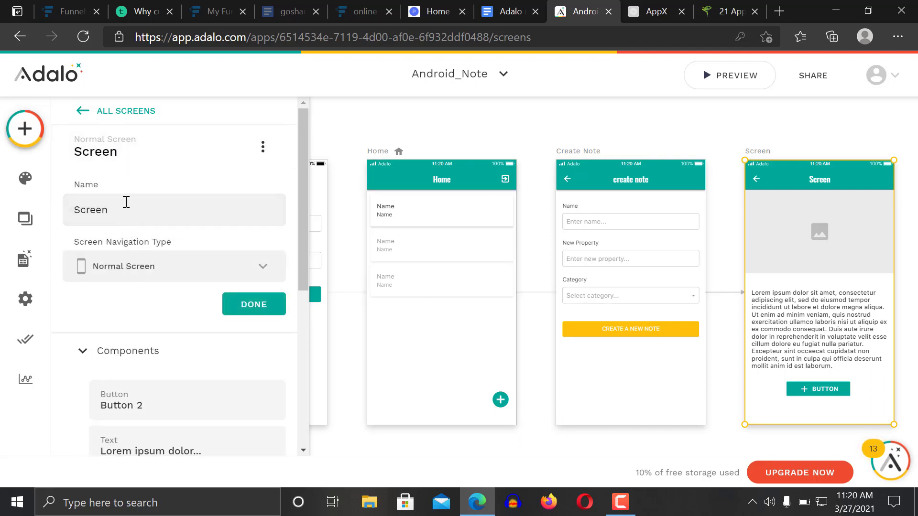
{"action": "left_click_drag", "start_coordinate": [125, 206], "coordinate": [43, 209]}
{"action": "type", "text": "rEAD NO"}
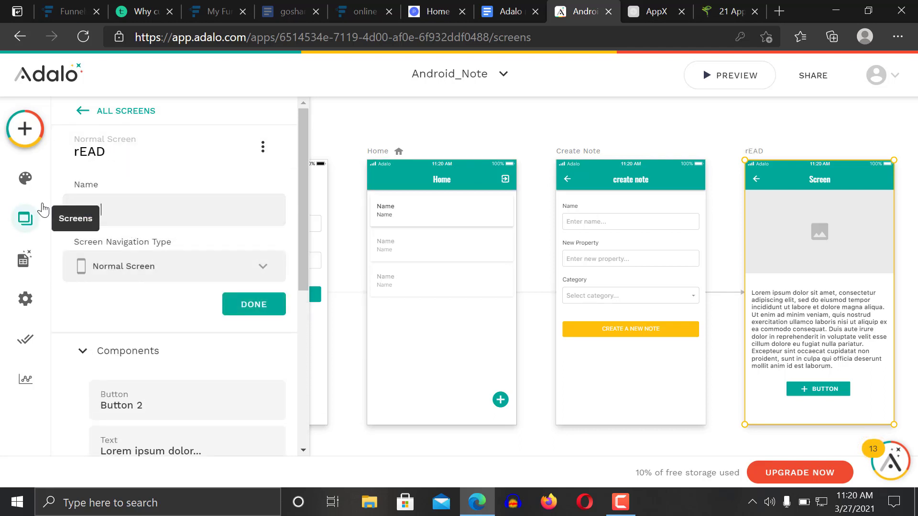
{"action": "key", "text": "BackSpace"}
{"action": "key", "text": "BackSpace"}
{"action": "key", "text": "BackSpace"}
{"action": "key", "text": "BackSpace"}
{"action": "key", "text": "BackSpace"}
{"action": "key", "text": "BackSpace"}
{"action": "key", "text": "BackSpace"}
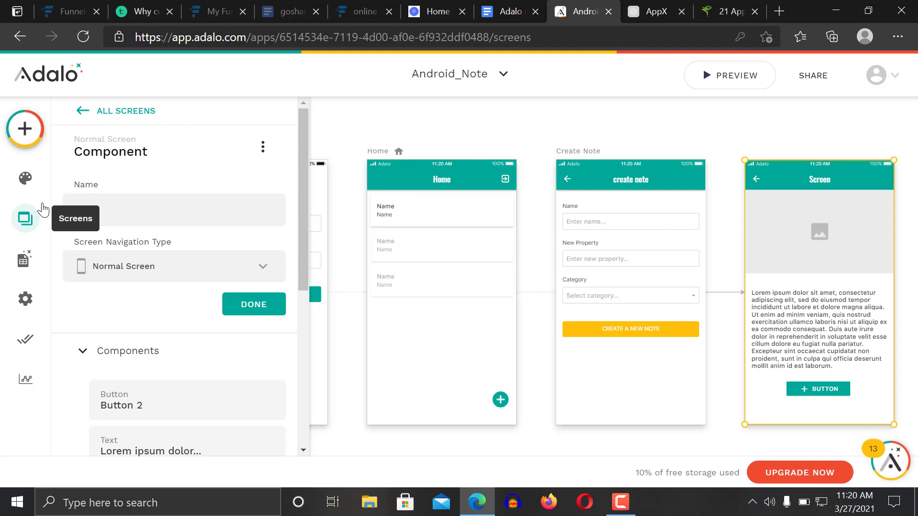
{"action": "type", "text": "Read"}
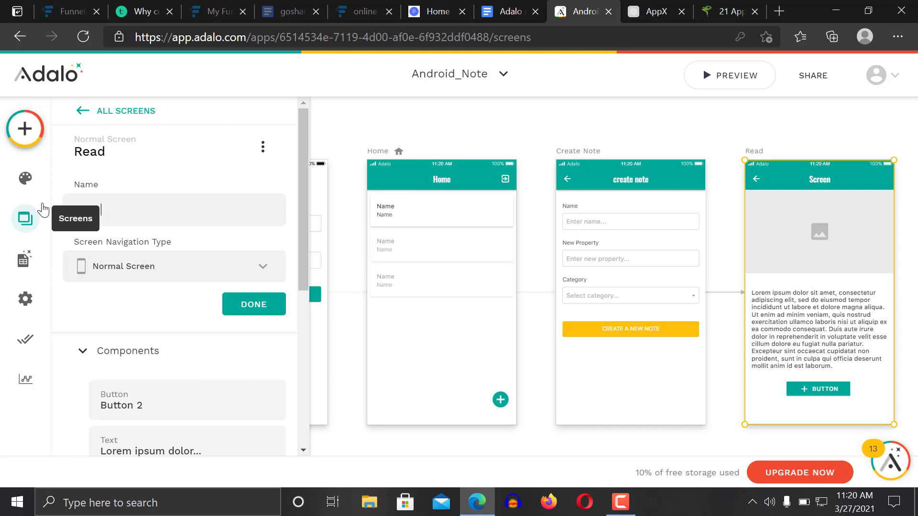
{"action": "type", "text": " note"}
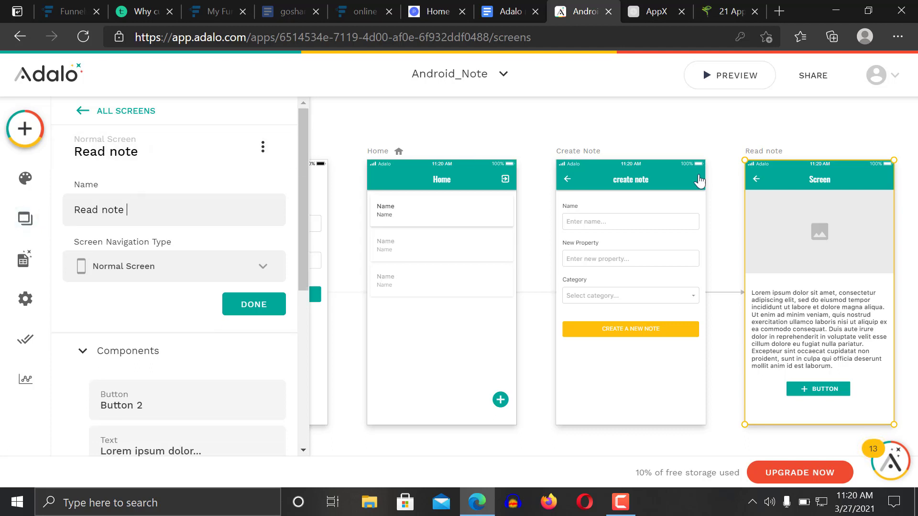
{"action": "left_click", "coordinate": [851, 227]}
{"action": "key", "text": "Delete"}
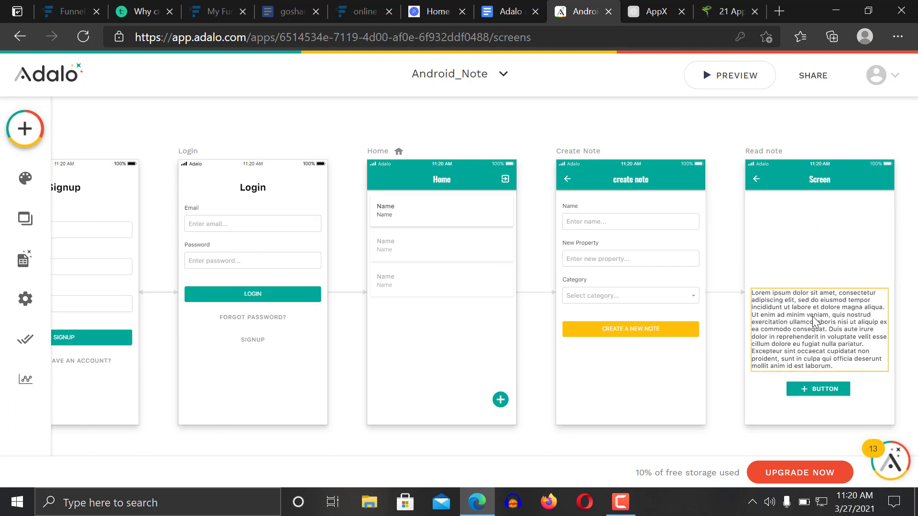
Clear all the Lorem ipsum placeholder text from the Read note paragraph
{"action": "scroll", "coordinate": [818, 350], "scroll_direction": "up", "scroll_amount": 3}
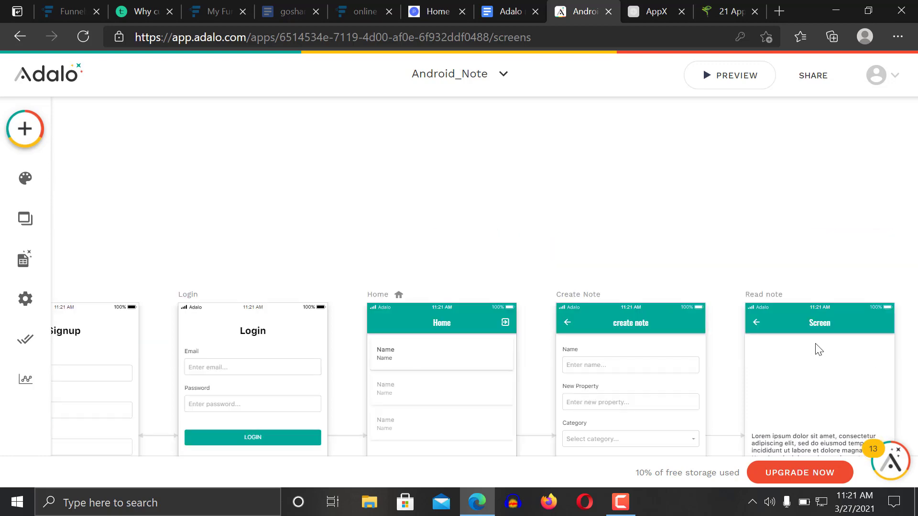
{"action": "scroll", "coordinate": [817, 349], "scroll_direction": "down", "scroll_amount": 5}
{"action": "scroll", "coordinate": [816, 344], "scroll_direction": "right", "scroll_amount": 3}
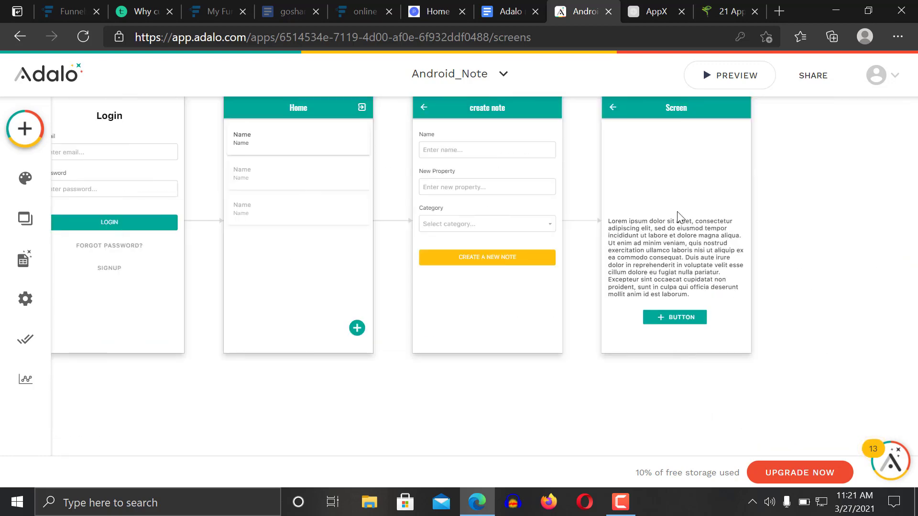
{"action": "left_click", "coordinate": [688, 248]}
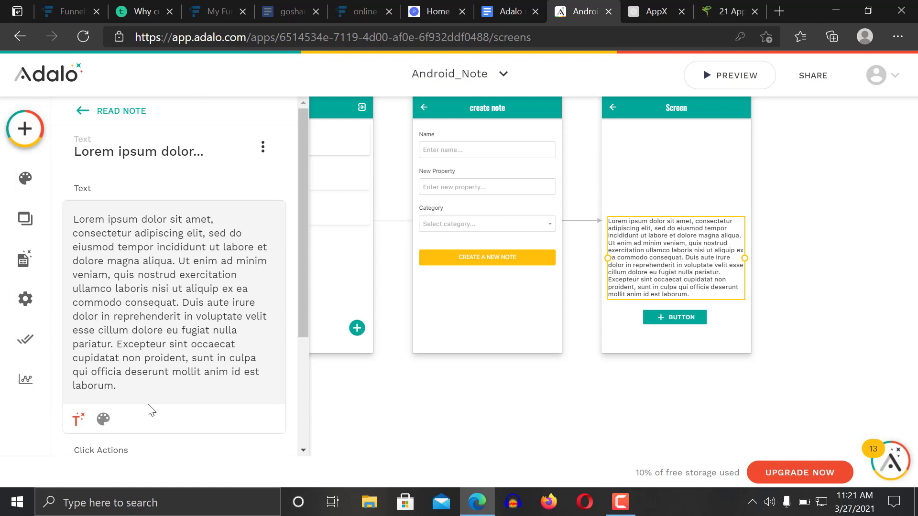
{"action": "left_click", "coordinate": [135, 386]}
{"action": "left_click_drag", "start_coordinate": [79, 223], "coordinate": [190, 369]}
{"action": "key", "text": "BackSpace"}
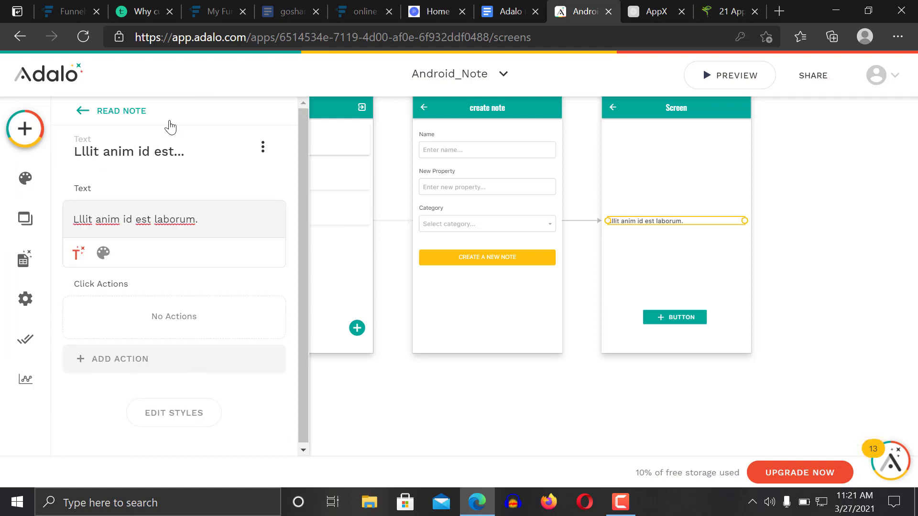
{"action": "left_click", "coordinate": [205, 218]}
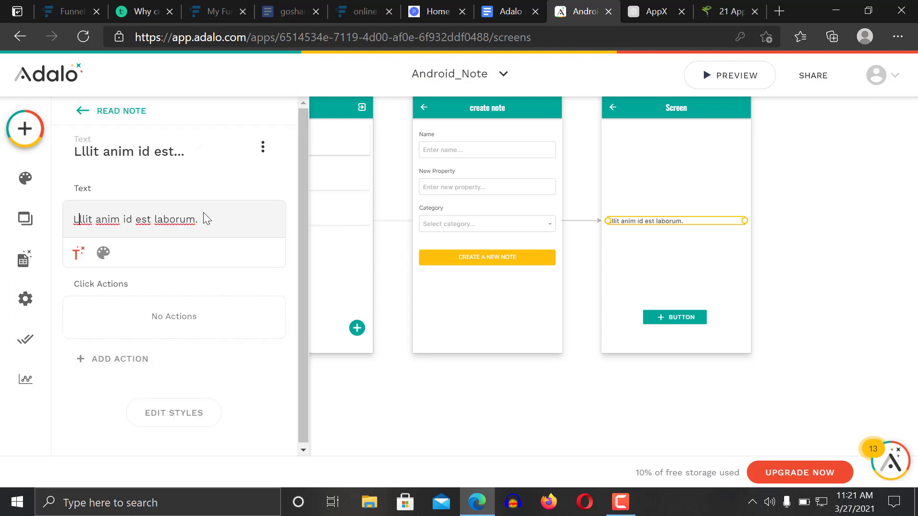
{"action": "left_click", "coordinate": [72, 218]}
{"action": "key", "text": "ctrl+a"}
{"action": "key", "text": "BackSpace"}
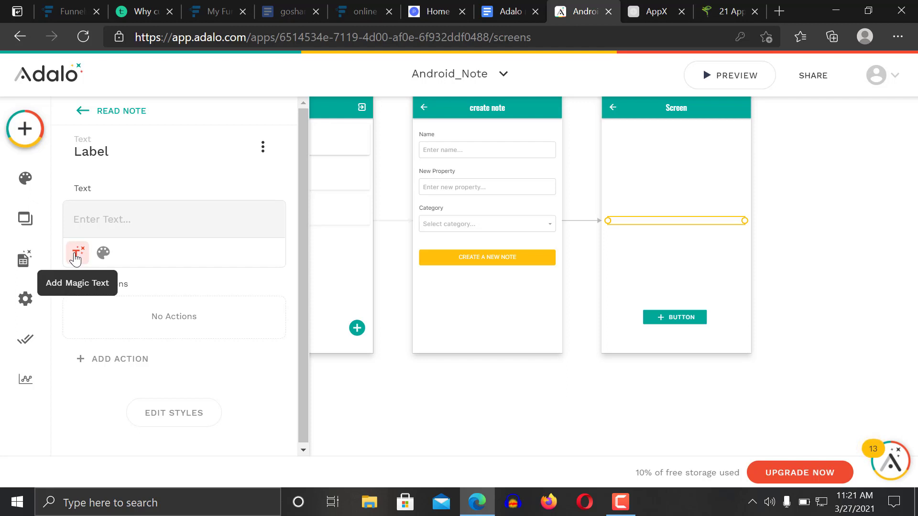
Insert Magic Text Current Note_list > Created Date into the paragraph
{"action": "left_click", "coordinate": [75, 257]}
{"action": "mouse_move", "coordinate": [198, 352]}
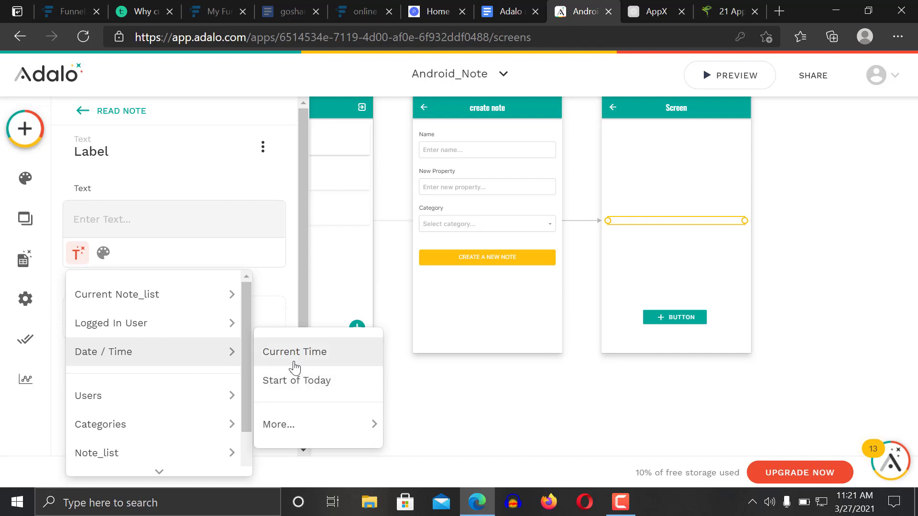
{"action": "mouse_move", "coordinate": [172, 291]}
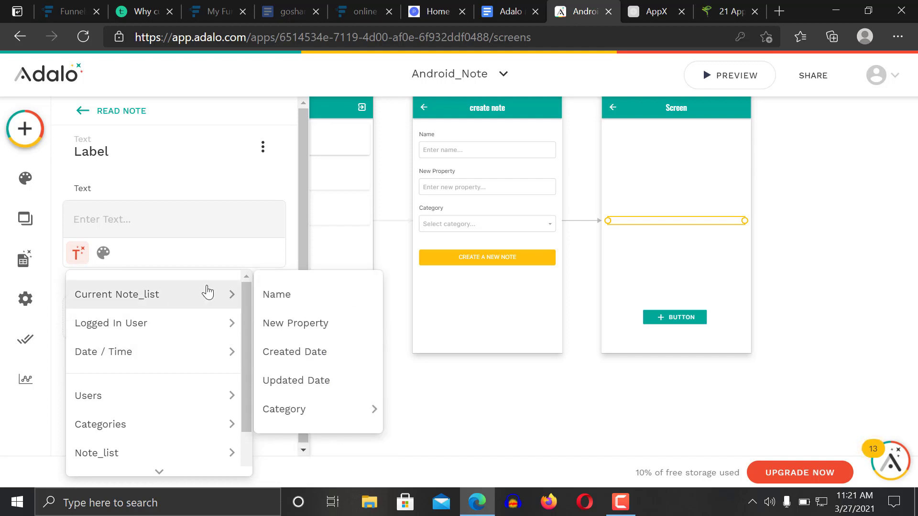
{"action": "left_click", "coordinate": [306, 352]}
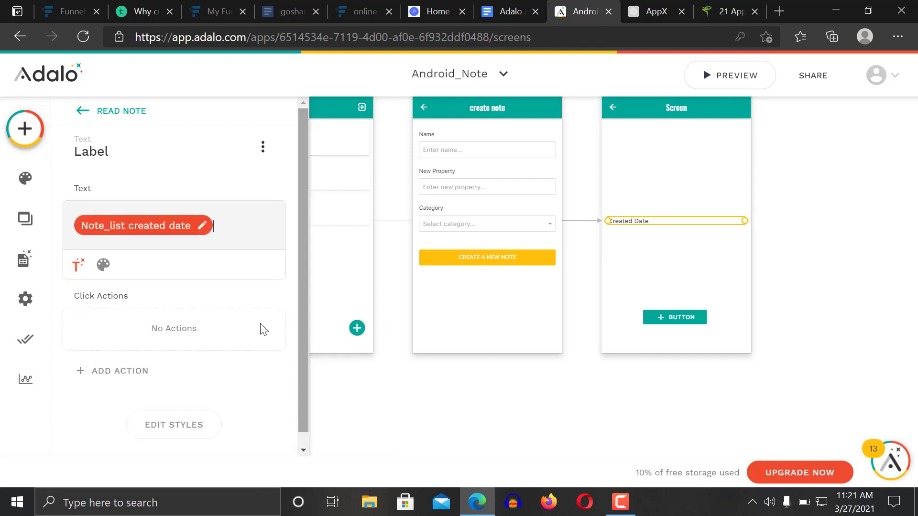
Set the Created Date format to Date and move the label to the screen's top
{"action": "left_click", "coordinate": [188, 228]}
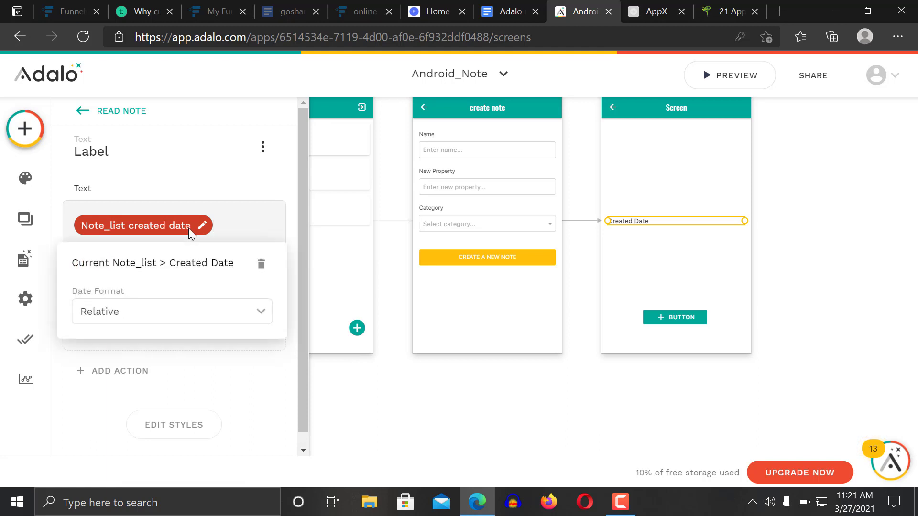
{"action": "left_click", "coordinate": [165, 316]}
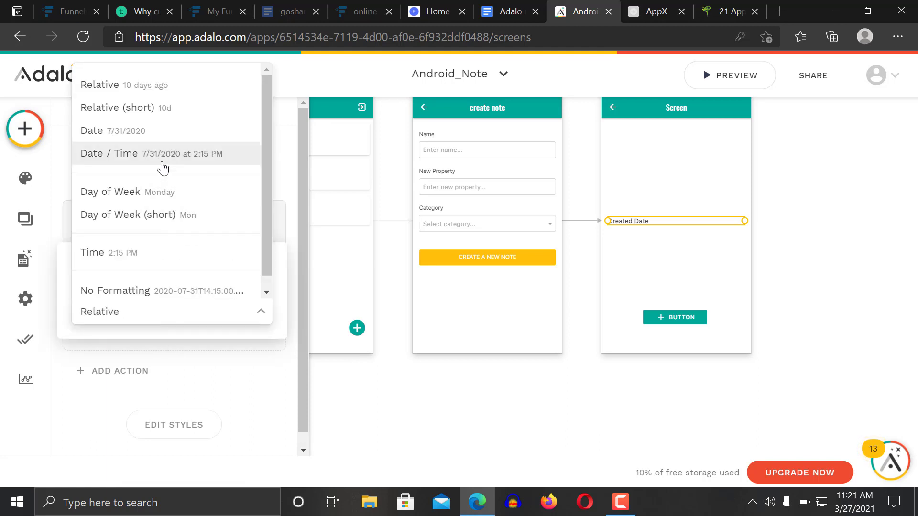
{"action": "left_click", "coordinate": [236, 369]}
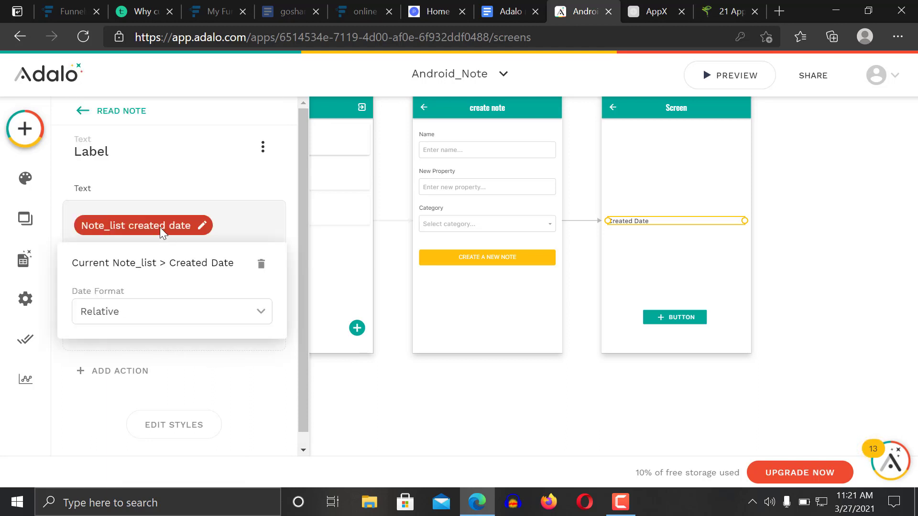
{"action": "left_click", "coordinate": [161, 315]}
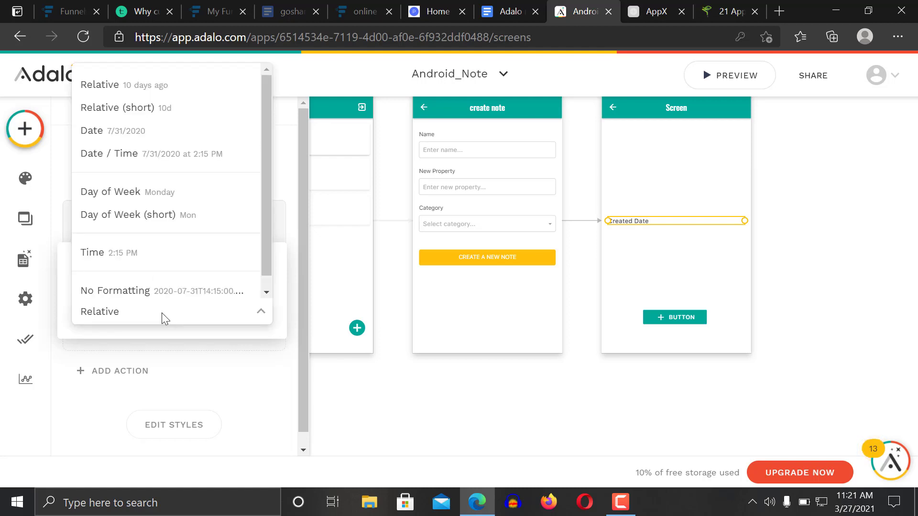
{"action": "left_click", "coordinate": [235, 393]}
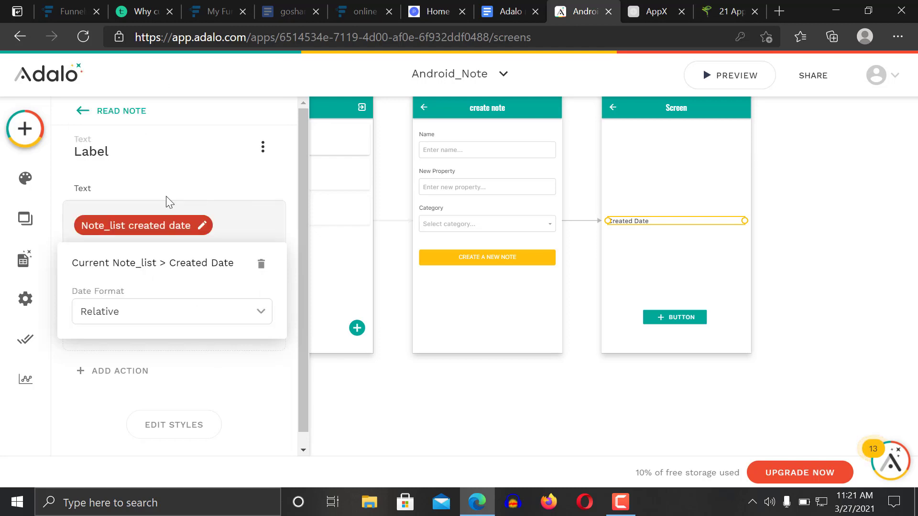
{"action": "left_click", "coordinate": [149, 311]}
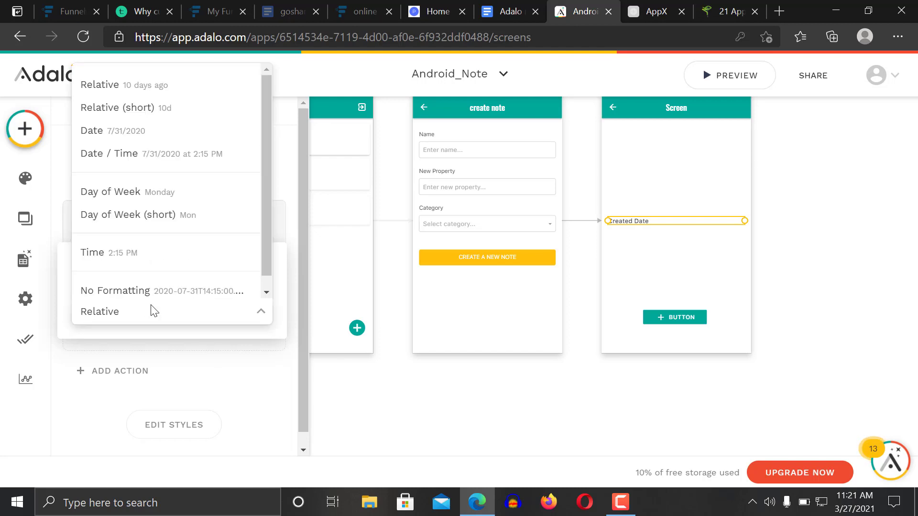
{"action": "left_click", "coordinate": [160, 138]}
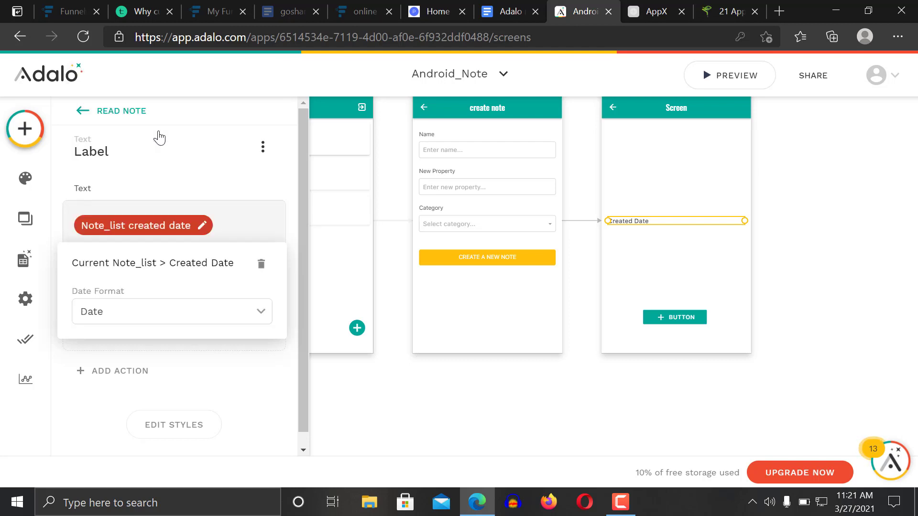
{"action": "left_click", "coordinate": [237, 208]}
{"action": "left_click_drag", "start_coordinate": [678, 225], "coordinate": [676, 139]}
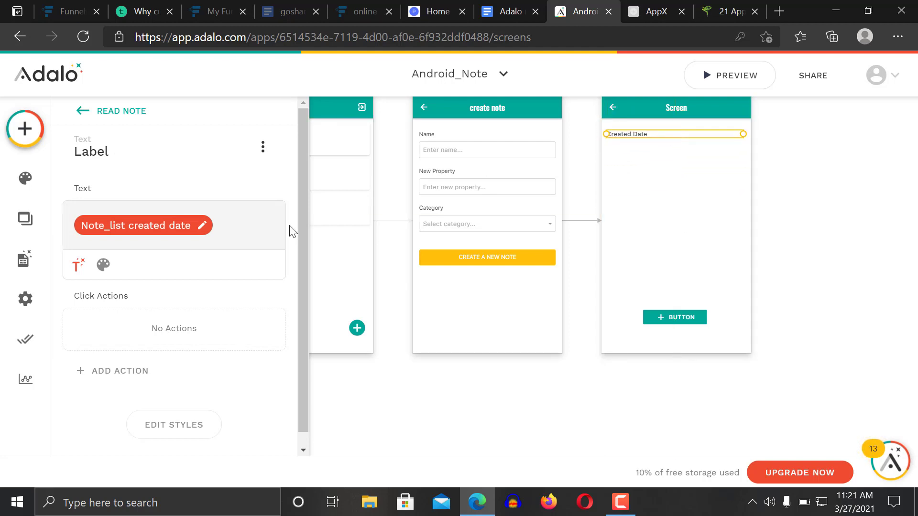
Add a Text label below Created Date showing Magic Text Current Note_list > New Property
{"action": "left_click", "coordinate": [25, 129]}
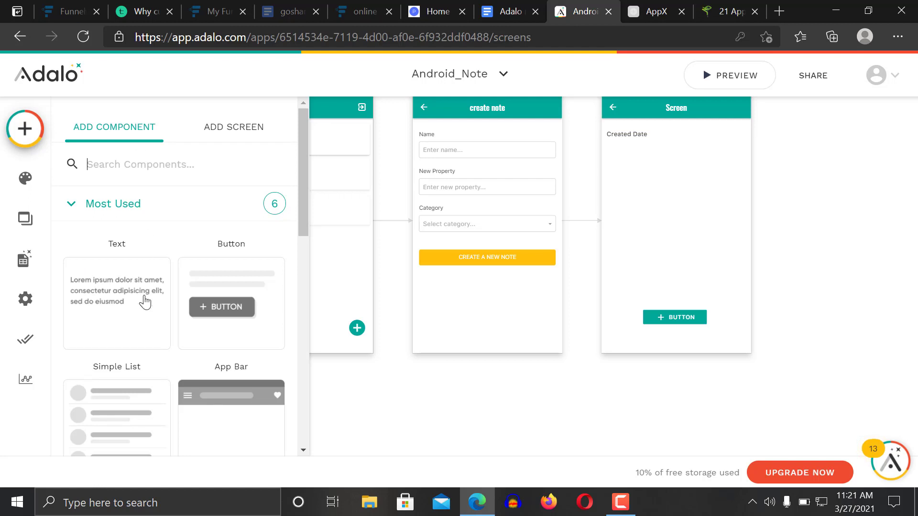
{"action": "left_click_drag", "start_coordinate": [118, 279], "coordinate": [630, 158]}
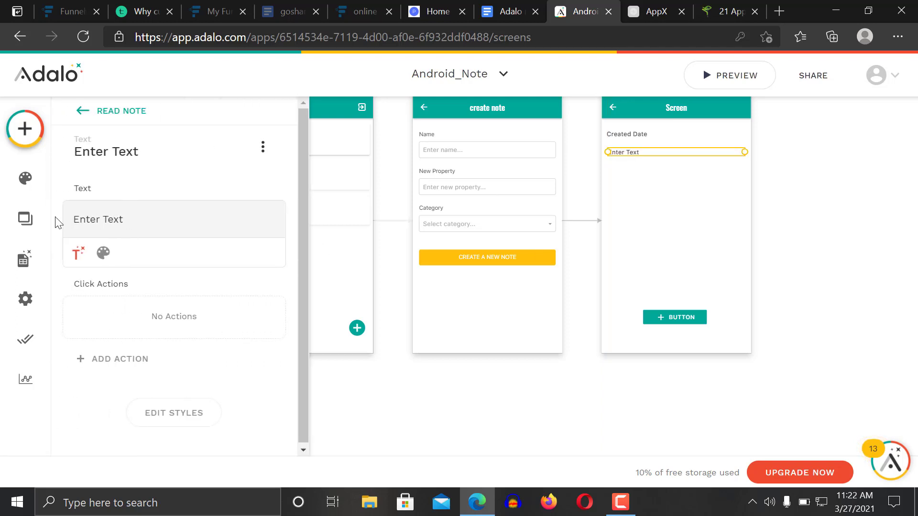
{"action": "key", "text": "BackSpace"}
{"action": "key", "text": "BackSpace"}
{"action": "key", "text": "BackSpace"}
{"action": "key", "text": "BackSpace"}
{"action": "key", "text": "BackSpace"}
{"action": "key", "text": "BackSpace"}
{"action": "key", "text": "BackSpace"}
{"action": "key", "text": "BackSpace"}
{"action": "key", "text": "BackSpace"}
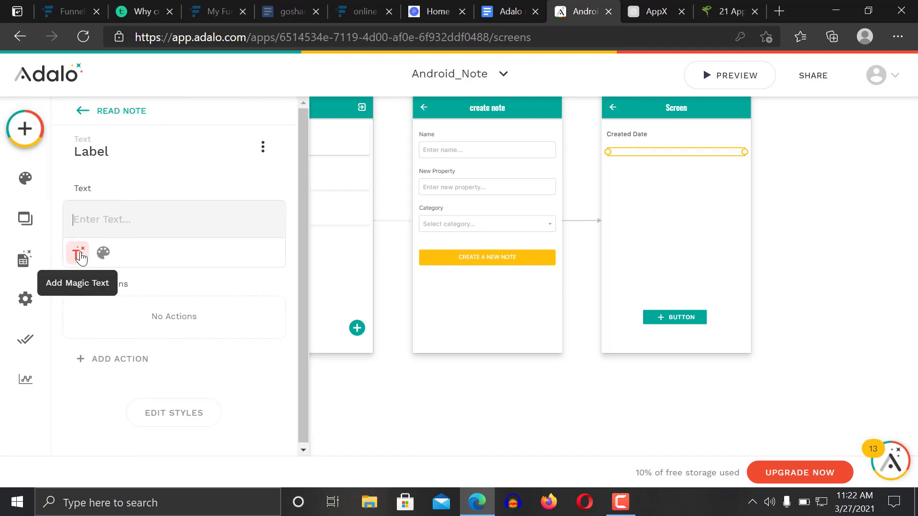
{"action": "left_click", "coordinate": [79, 252]}
{"action": "mouse_move", "coordinate": [165, 298]}
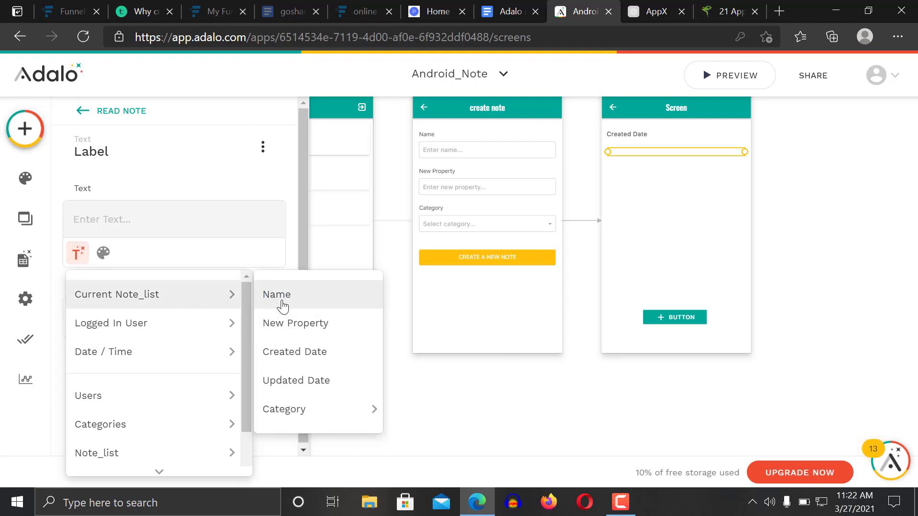
{"action": "mouse_move", "coordinate": [320, 408]}
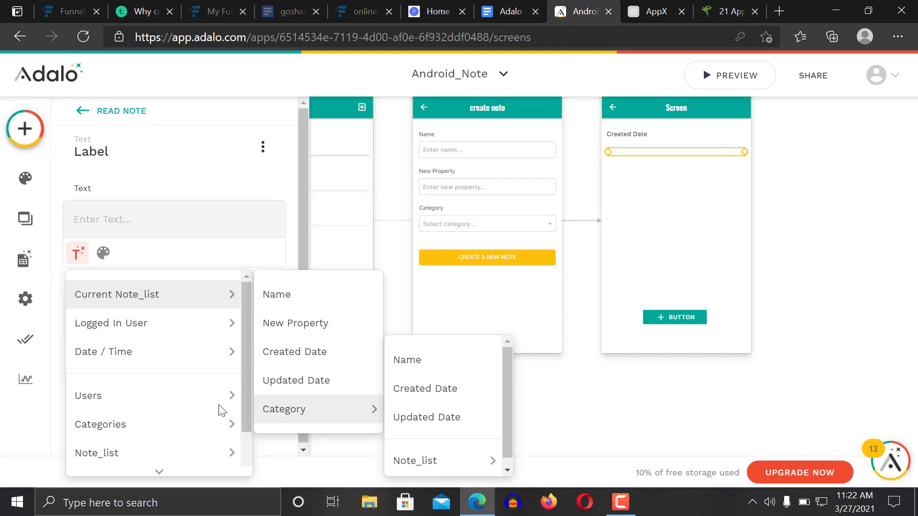
{"action": "mouse_move", "coordinate": [236, 371]}
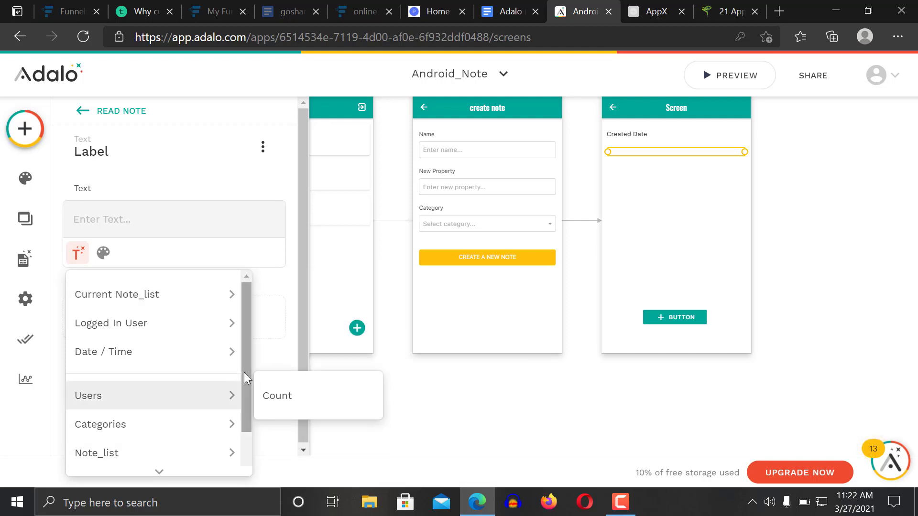
{"action": "mouse_move", "coordinate": [244, 373]}
{"action": "left_mouse_down"}
{"action": "mouse_move", "coordinate": [241, 429]}
{"action": "mouse_move", "coordinate": [240, 367]}
{"action": "left_mouse_up"}
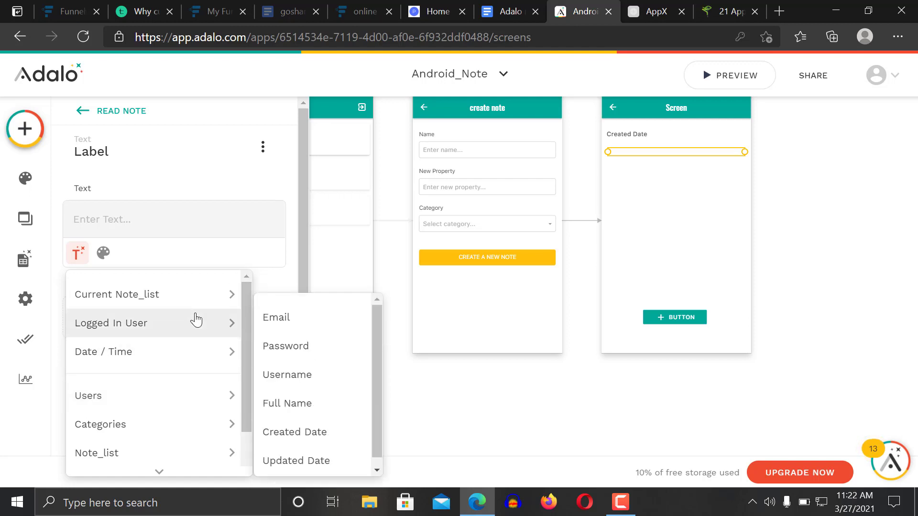
{"action": "mouse_move", "coordinate": [194, 299]}
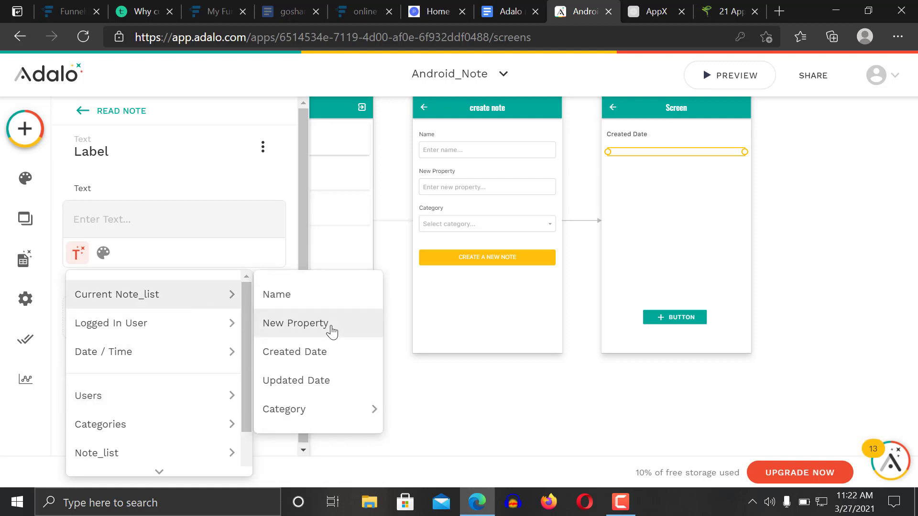
{"action": "left_click", "coordinate": [303, 326]}
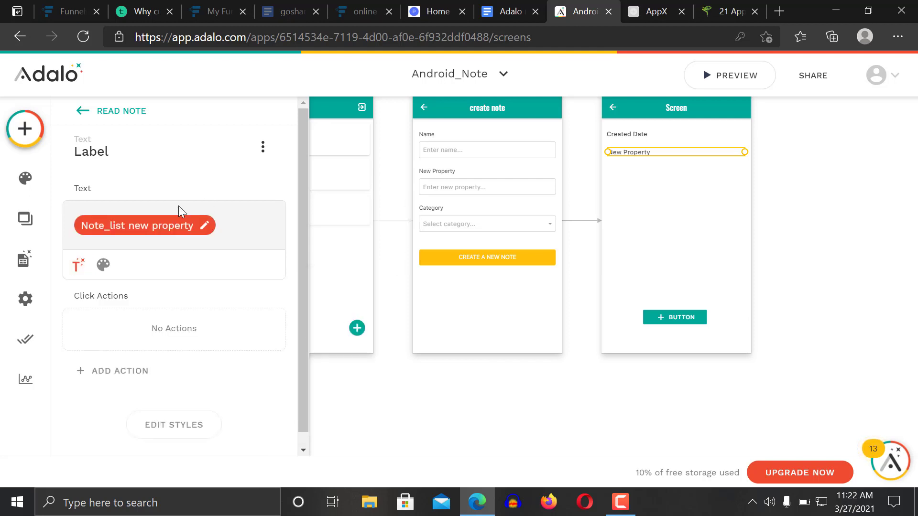
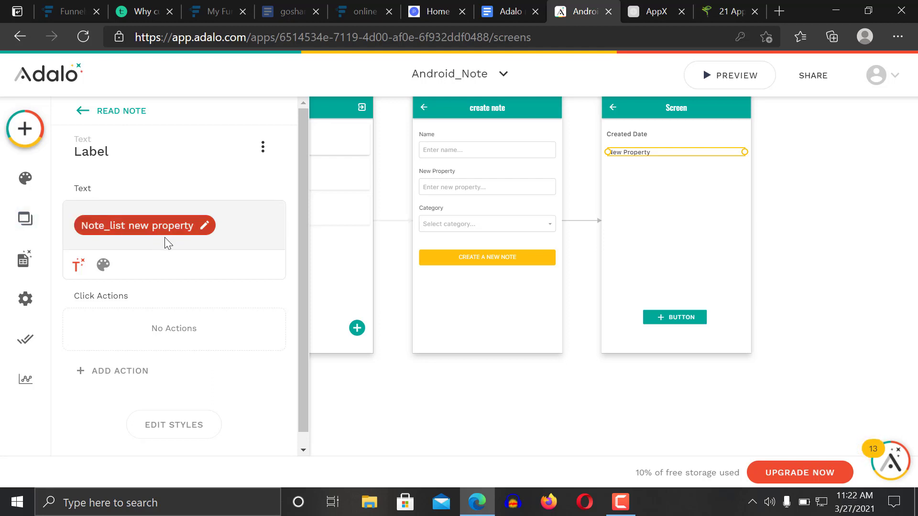
Rename the Note_list field New Property to 'Note copy' in the database and save it
{"action": "left_click", "coordinate": [21, 259]}
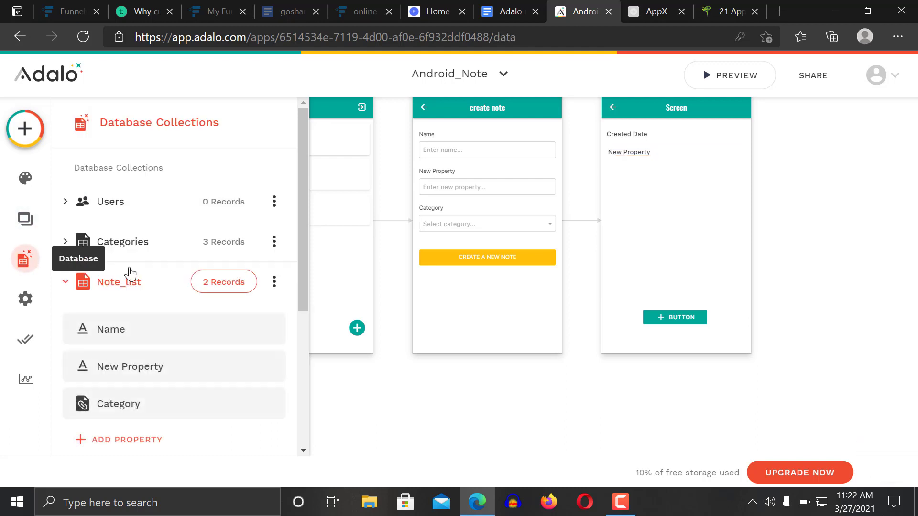
{"action": "left_click", "coordinate": [190, 372]}
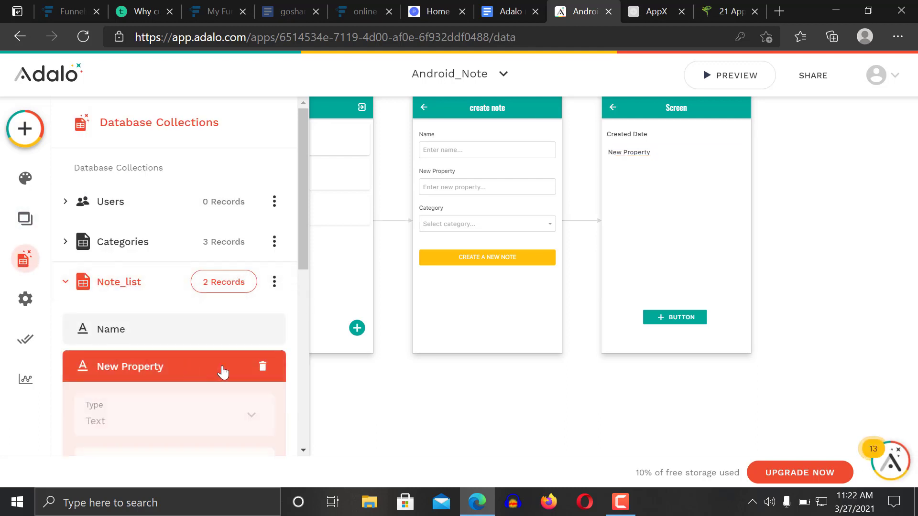
{"action": "left_click_drag", "start_coordinate": [303, 254], "coordinate": [300, 329]}
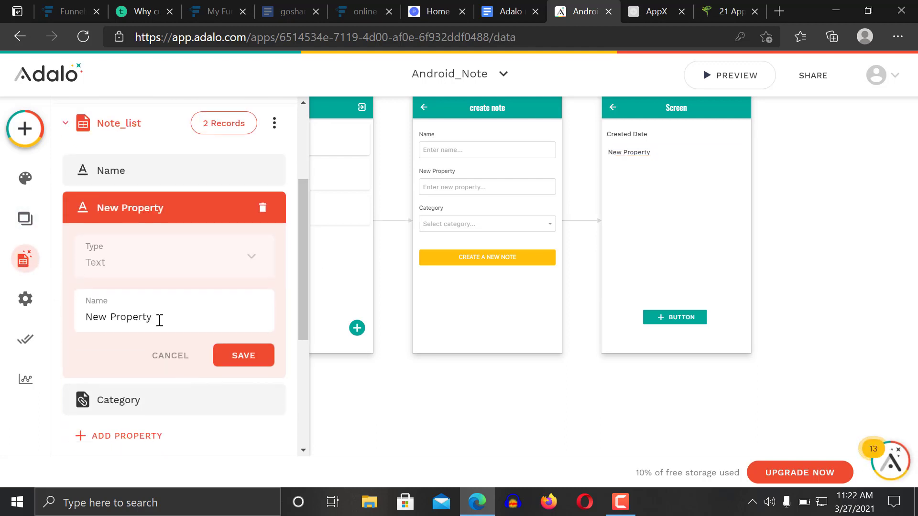
{"action": "double_click", "coordinate": [158, 319]}
{"action": "key", "text": "BackSpace"}
{"action": "key", "text": "BackSpace"}
{"action": "key", "text": "BackSpace"}
{"action": "key", "text": "BackSpace"}
{"action": "key", "text": "BackSpace"}
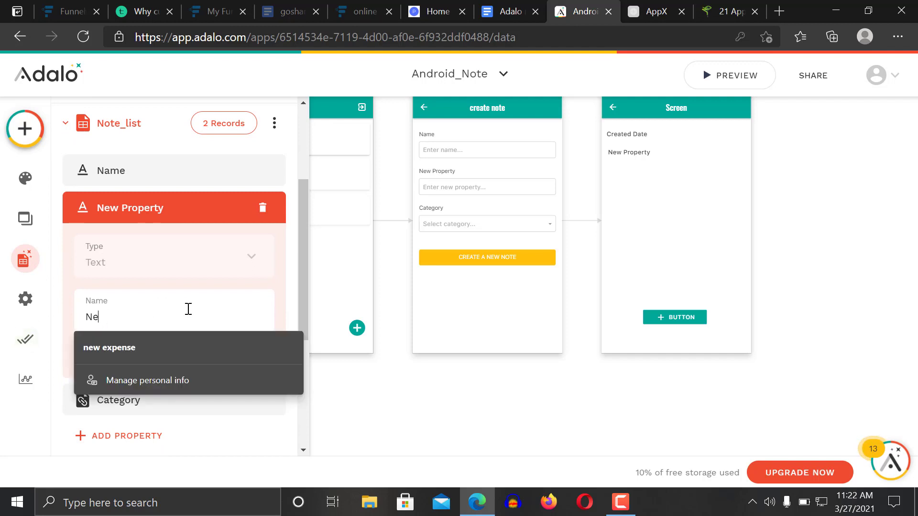
{"action": "type", "text": "Note"}
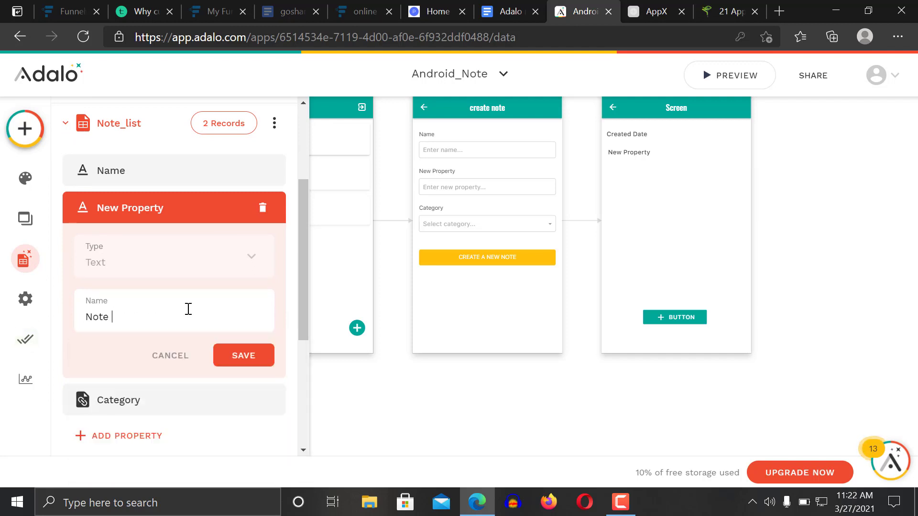
{"action": "type", "text": " copy"}
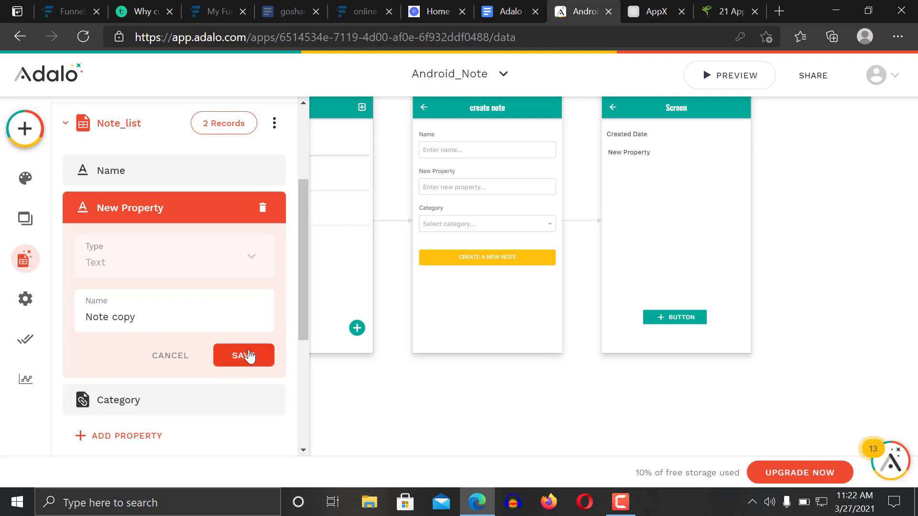
{"action": "left_click", "coordinate": [249, 356]}
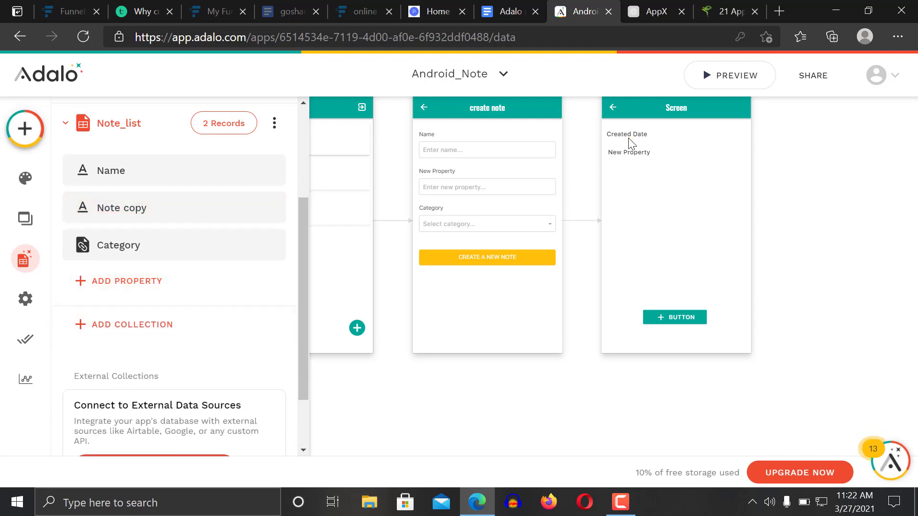
Bind the screen's label to Current Note_list > Note copy and delete the screen's button
{"action": "left_click", "coordinate": [640, 154]}
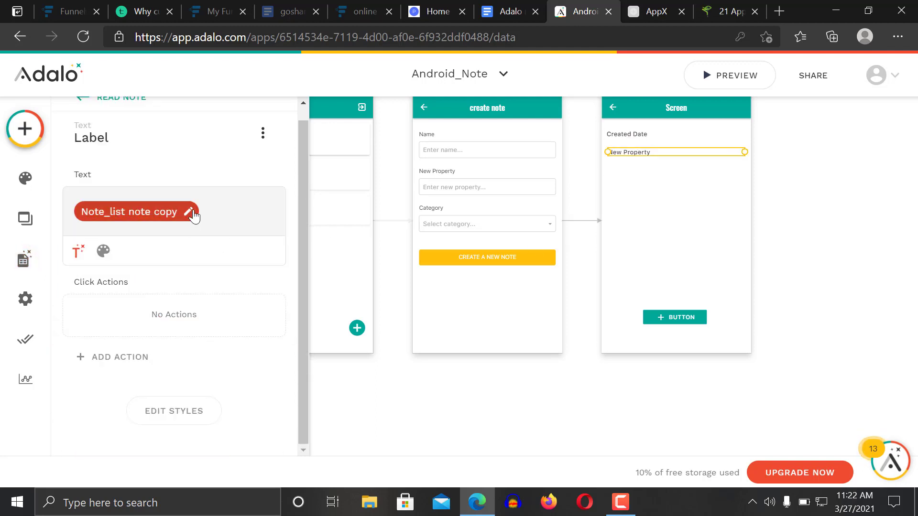
{"action": "left_click", "coordinate": [203, 210]}
{"action": "key", "text": "BackSpace"}
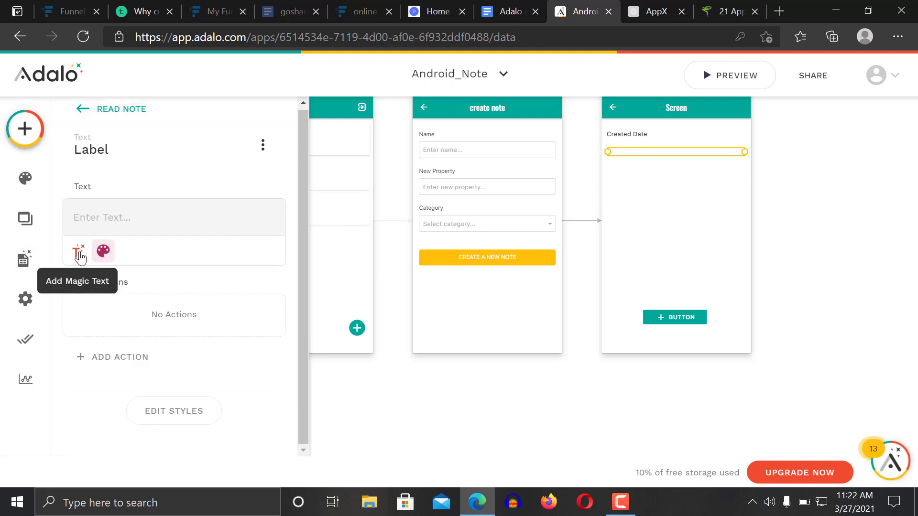
{"action": "left_click", "coordinate": [77, 250]}
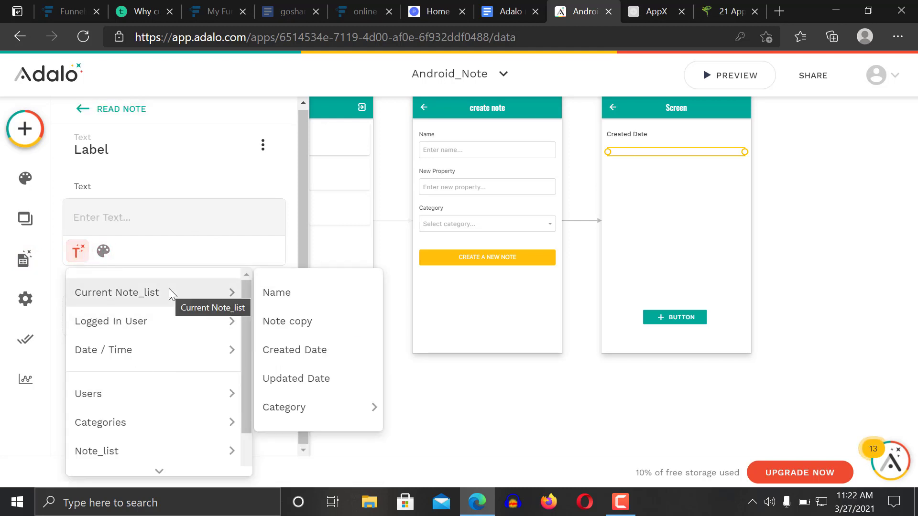
{"action": "left_click", "coordinate": [299, 324]}
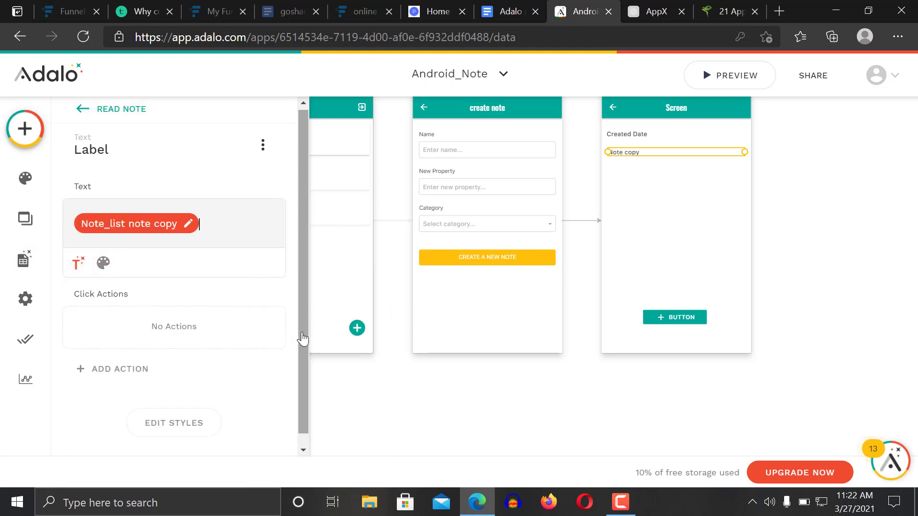
{"action": "left_click", "coordinate": [830, 237]}
{"action": "left_click", "coordinate": [678, 314]}
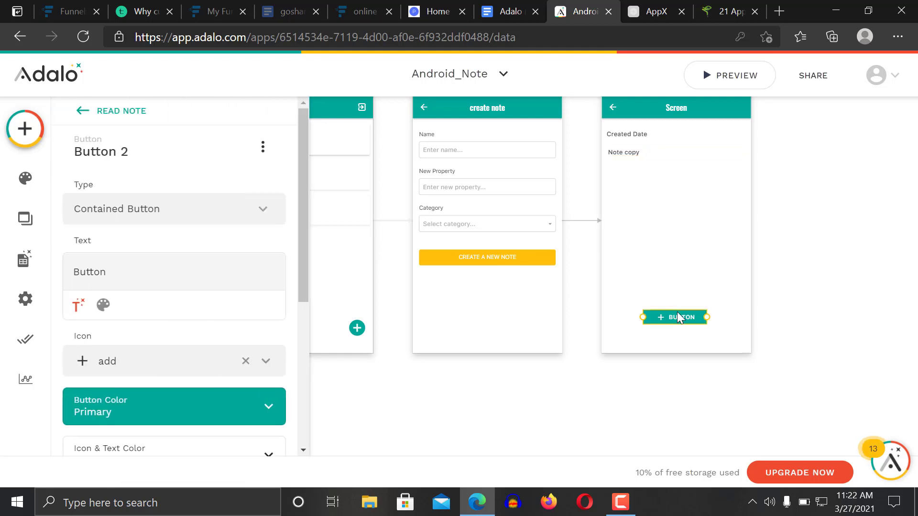
{"action": "key", "text": "Delete"}
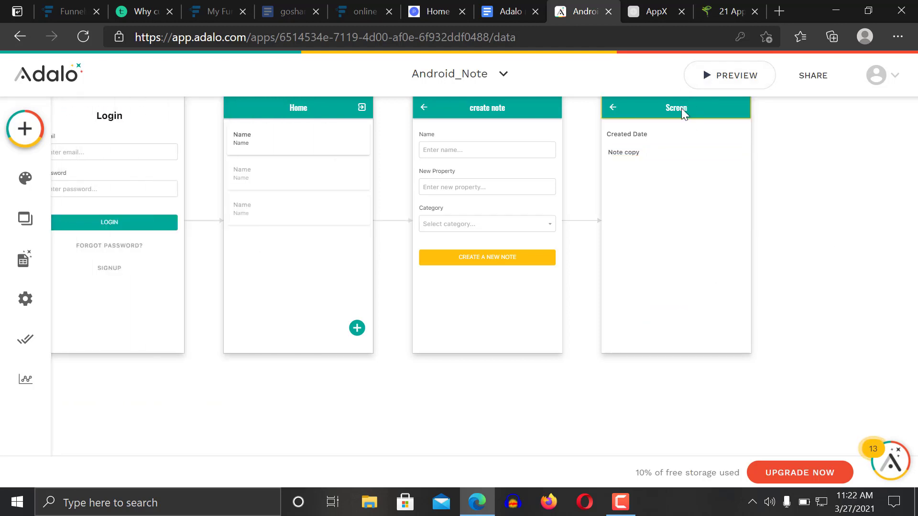
Change the read-note screen's App Bar title text from 'Screen' to 'Read note'
{"action": "left_click", "coordinate": [682, 109]}
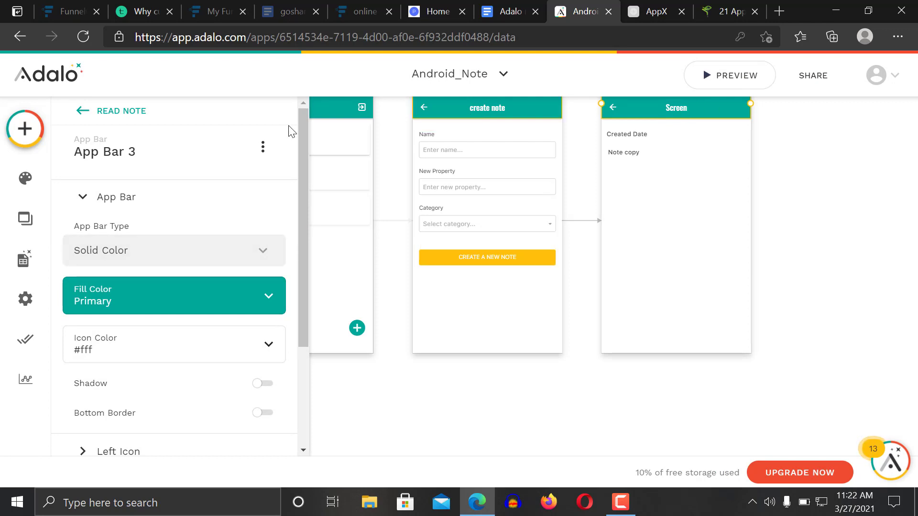
{"action": "left_click", "coordinate": [186, 143]}
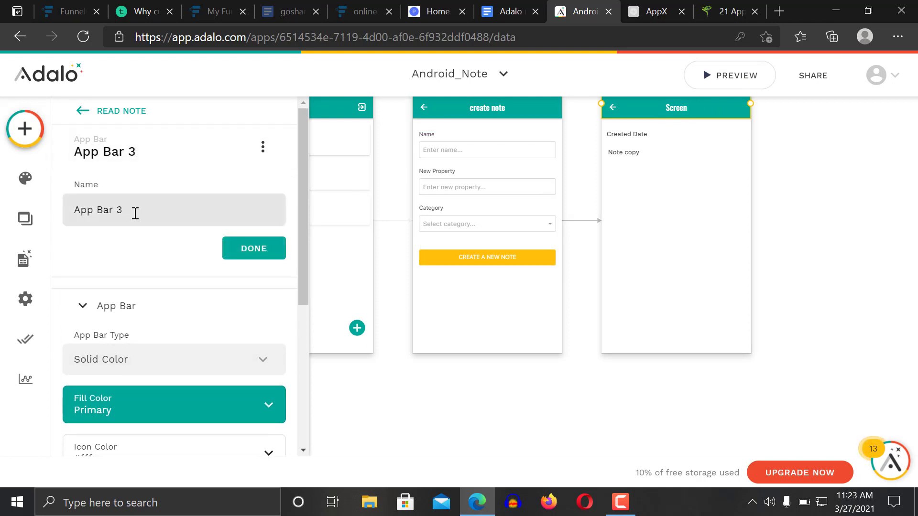
{"action": "left_click_drag", "start_coordinate": [135, 211], "coordinate": [25, 213]}
{"action": "key", "text": "BackSpace"}
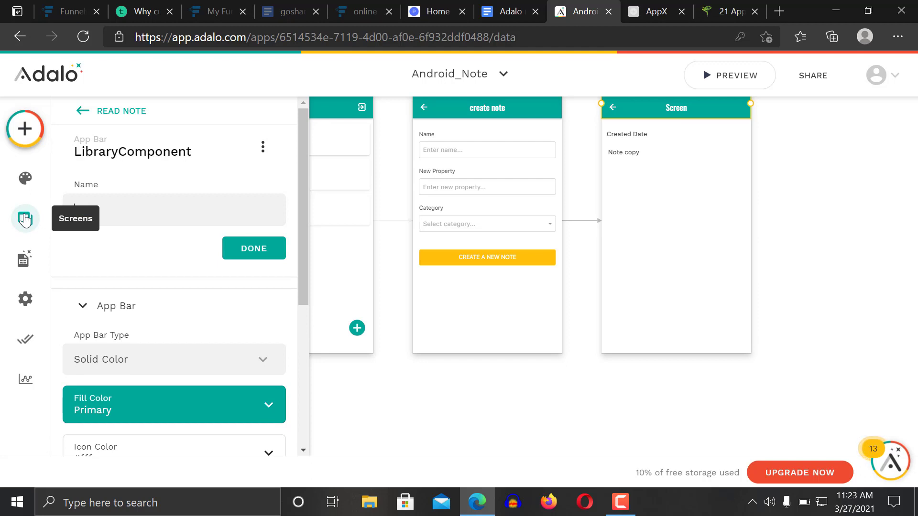
{"action": "left_click", "coordinate": [804, 205]}
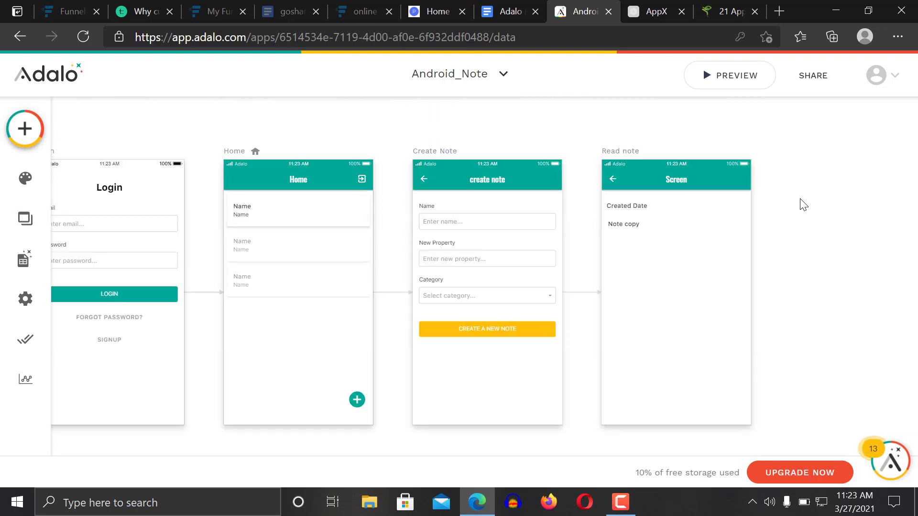
{"action": "left_click", "coordinate": [670, 186]}
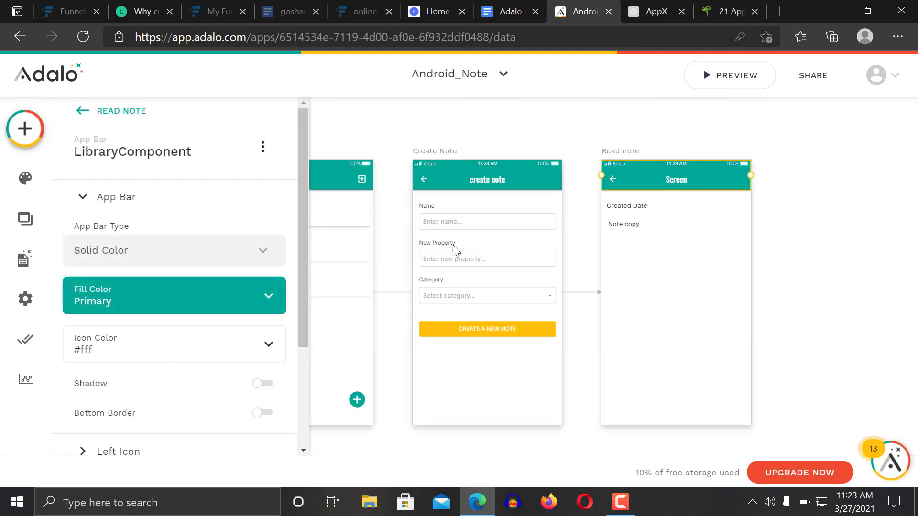
{"action": "left_click_drag", "start_coordinate": [300, 274], "coordinate": [287, 421]}
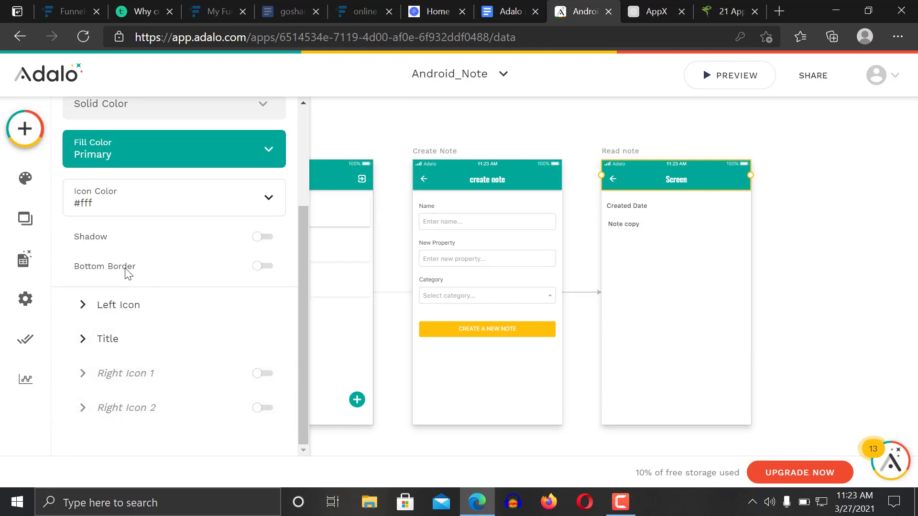
{"action": "left_click", "coordinate": [115, 340]}
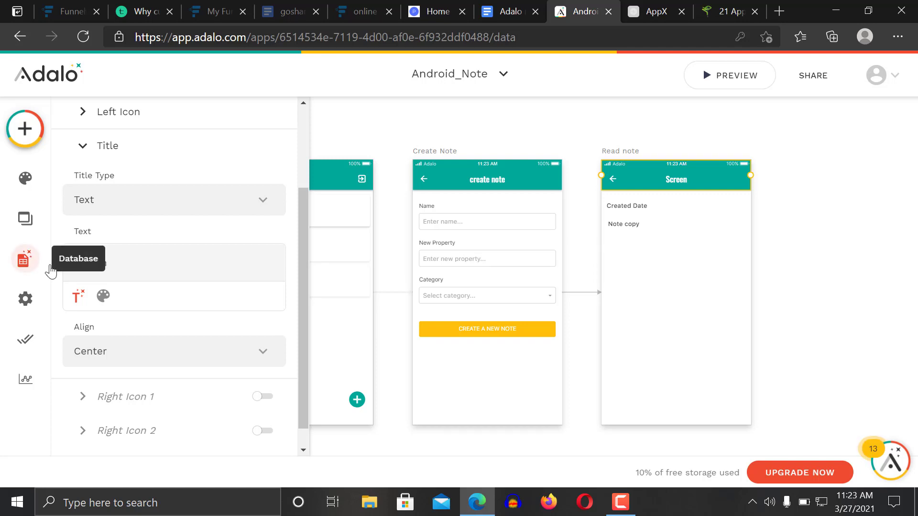
{"action": "key", "text": "BackSpace"}
{"action": "key", "text": "BackSpace"}
{"action": "key", "text": "BackSpace"}
{"action": "key", "text": "BackSpace"}
{"action": "key", "text": "BackSpace"}
{"action": "key", "text": "BackSpace"}
{"action": "type", "text": "Read note"}
{"action": "left_click", "coordinate": [814, 251]}
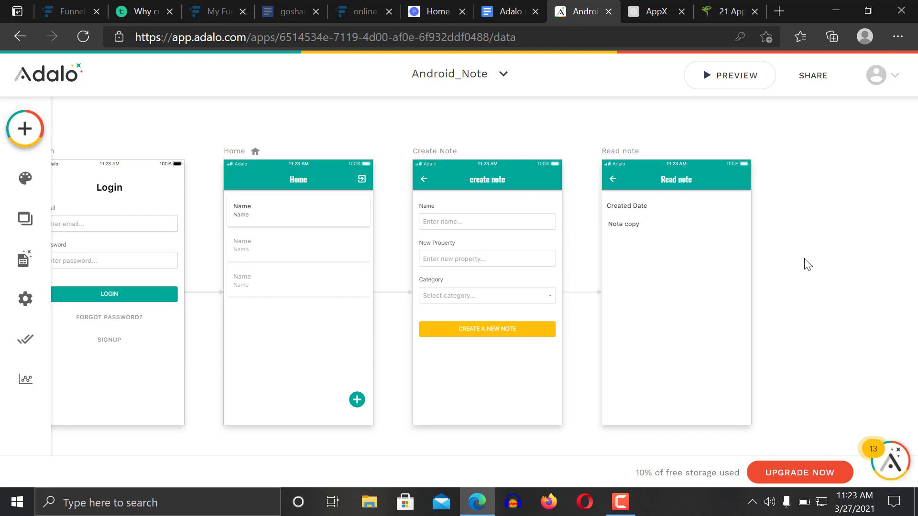
Add an Icon to the Home list rows and set it to the pencil 'edit' symbol
{"action": "scroll", "coordinate": [807, 264], "scroll_direction": "left", "scroll_amount": 3}
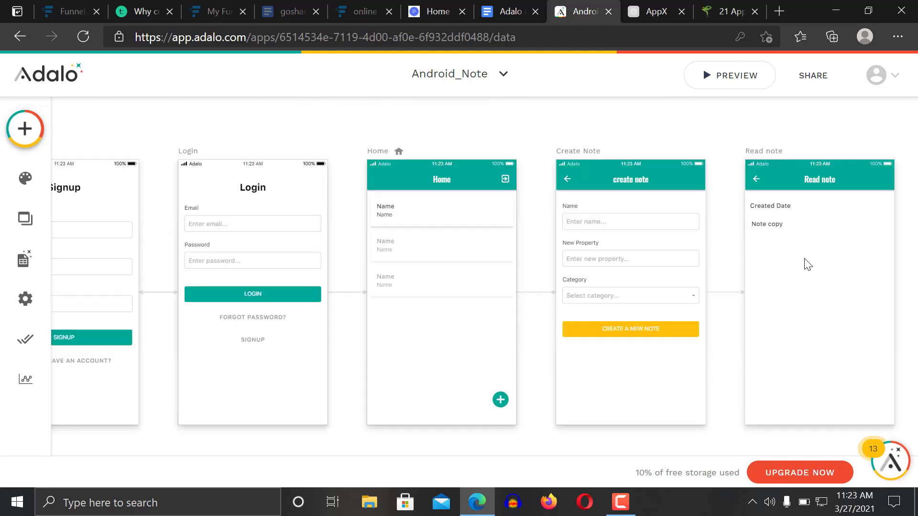
{"action": "scroll", "coordinate": [807, 265], "scroll_direction": "right", "scroll_amount": 2}
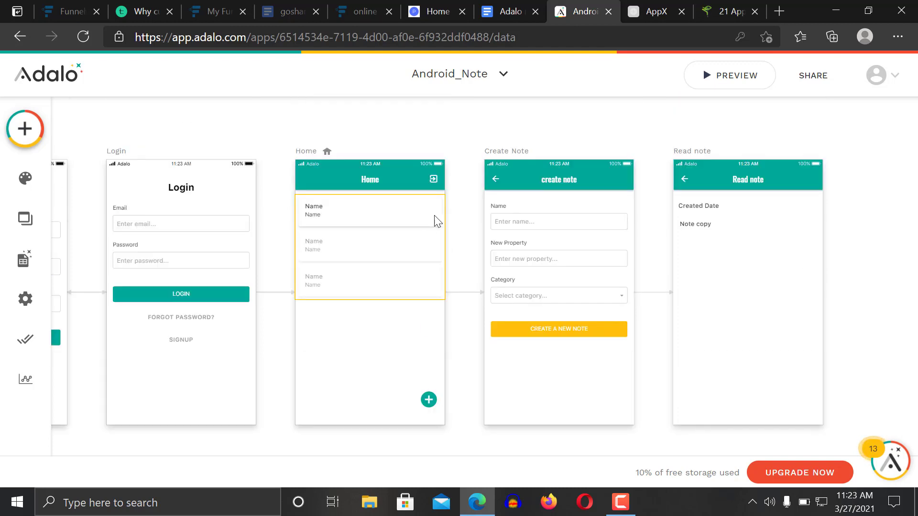
{"action": "left_click", "coordinate": [25, 129]}
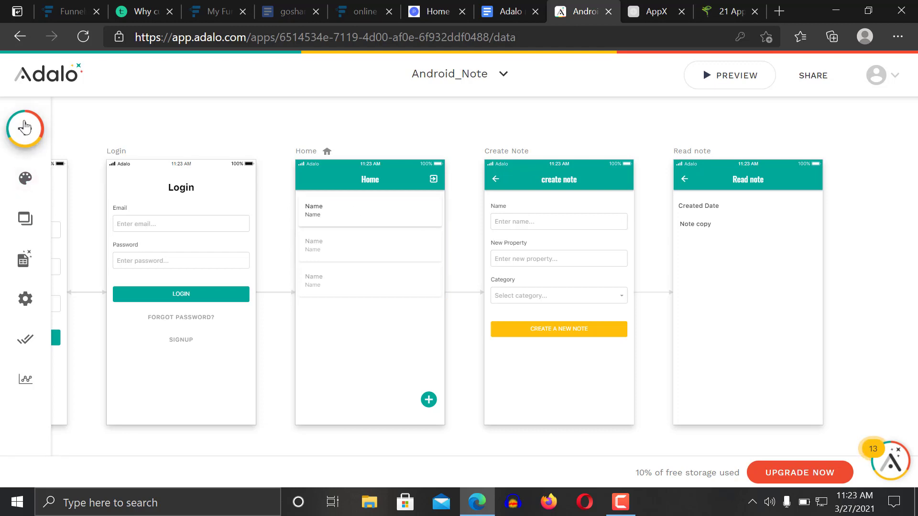
{"action": "type", "text": "icon"}
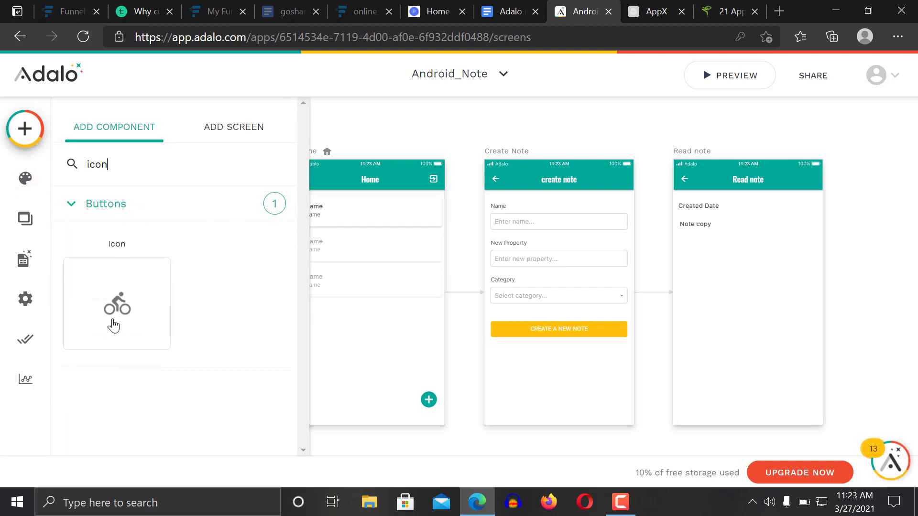
{"action": "left_click_drag", "start_coordinate": [113, 324], "coordinate": [430, 206]}
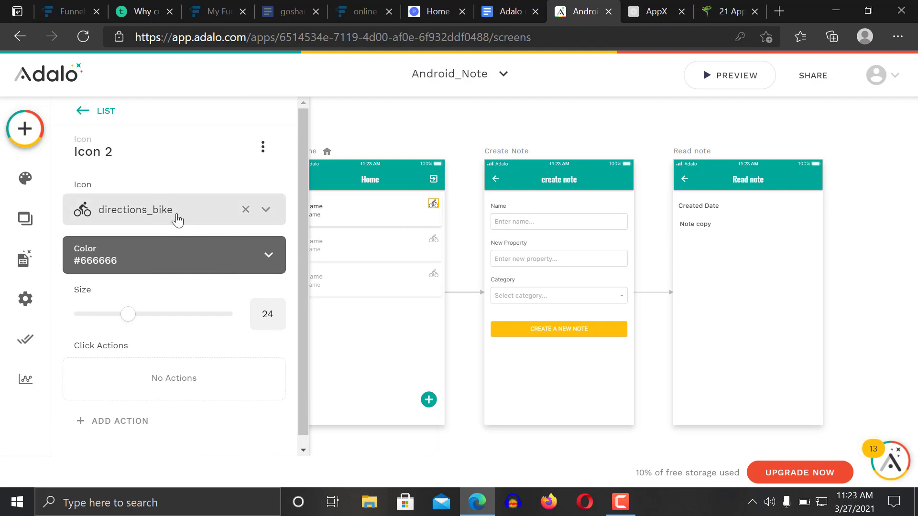
{"action": "left_click", "coordinate": [177, 220]}
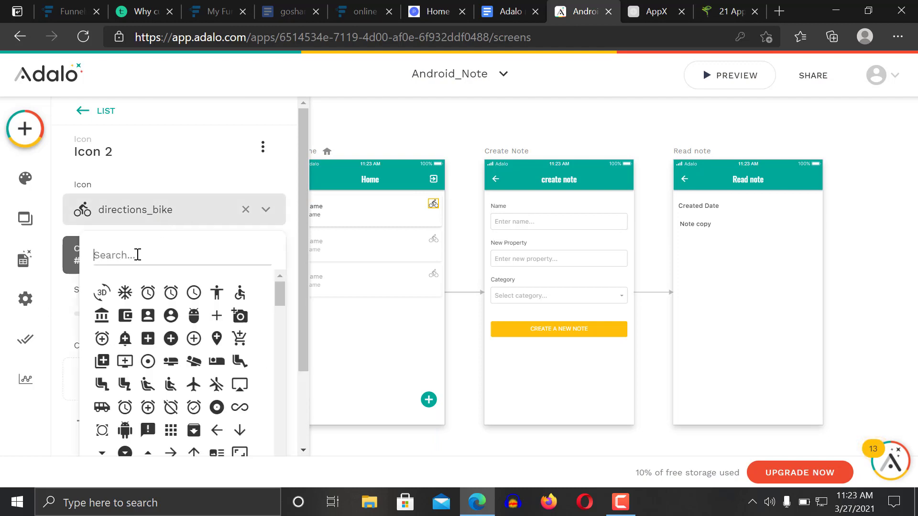
{"action": "type", "text": "del"}
{"action": "key", "text": "BackSpace"}
{"action": "key", "text": "BackSpace"}
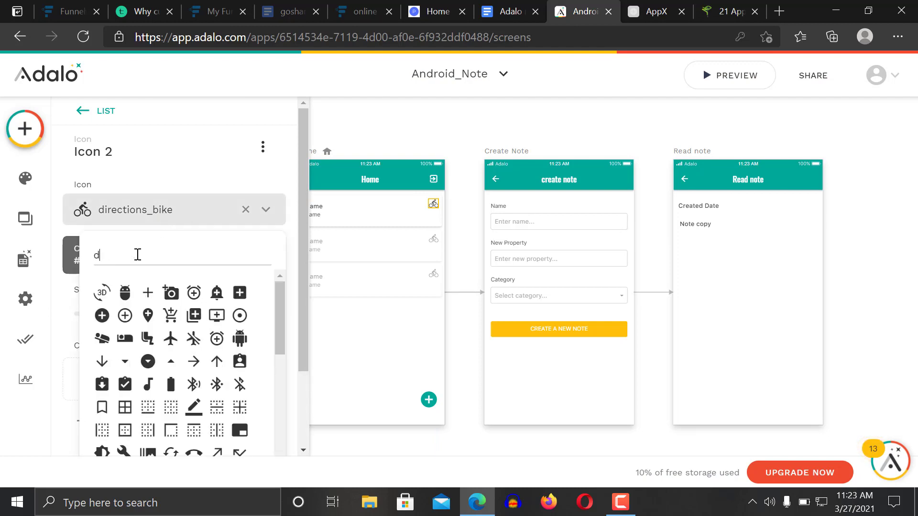
{"action": "key", "text": "BackSpace"}
{"action": "type", "text": "edit"}
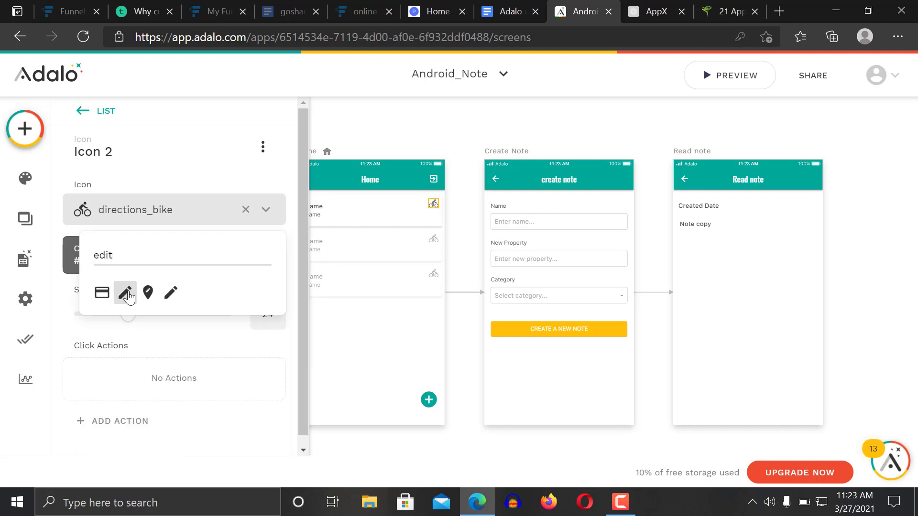
{"action": "left_click", "coordinate": [126, 293]}
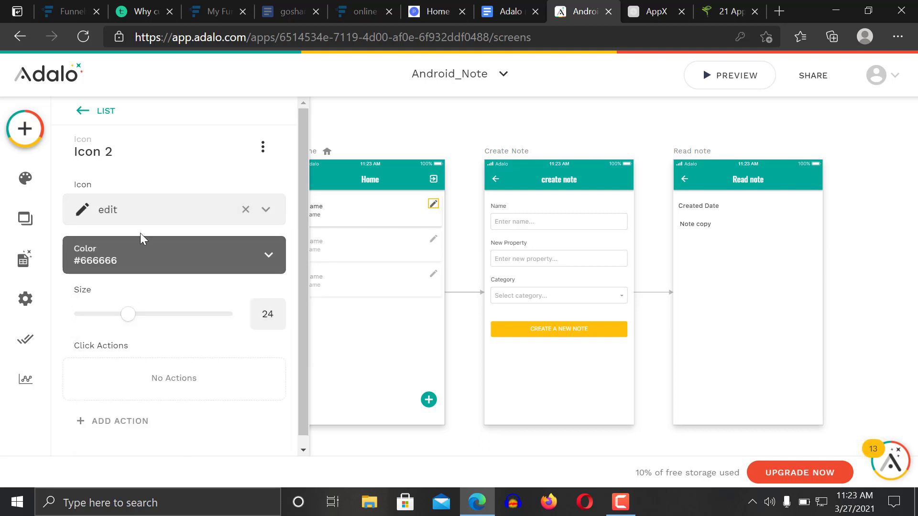
Add a second Icon to the list rows and set it to the trash 'delete' symbol
{"action": "left_click", "coordinate": [24, 128]}
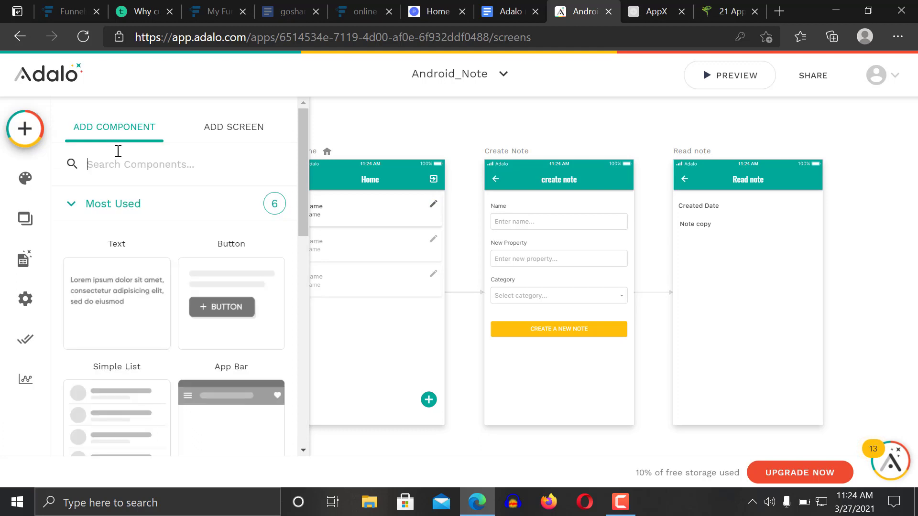
{"action": "type", "text": "del"}
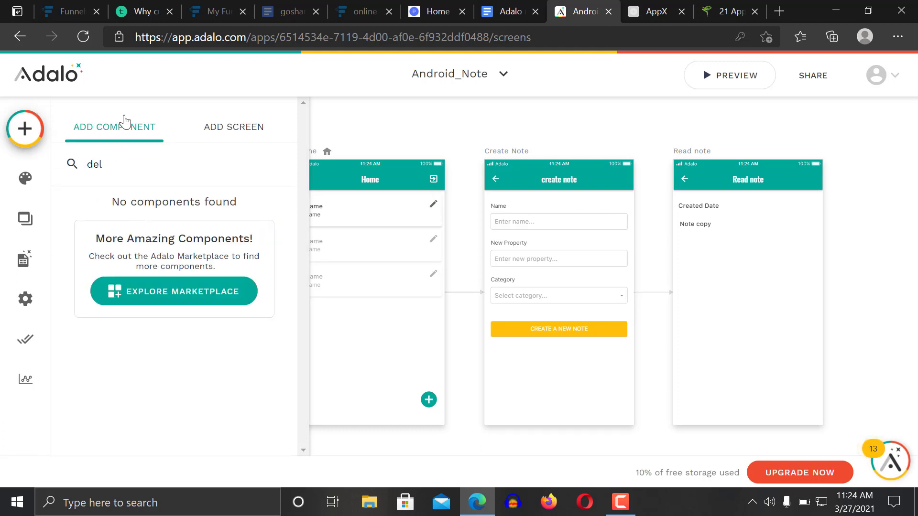
{"action": "key", "text": "BackSpace"}
{"action": "key", "text": "BackSpace"}
{"action": "type", "text": "ic"}
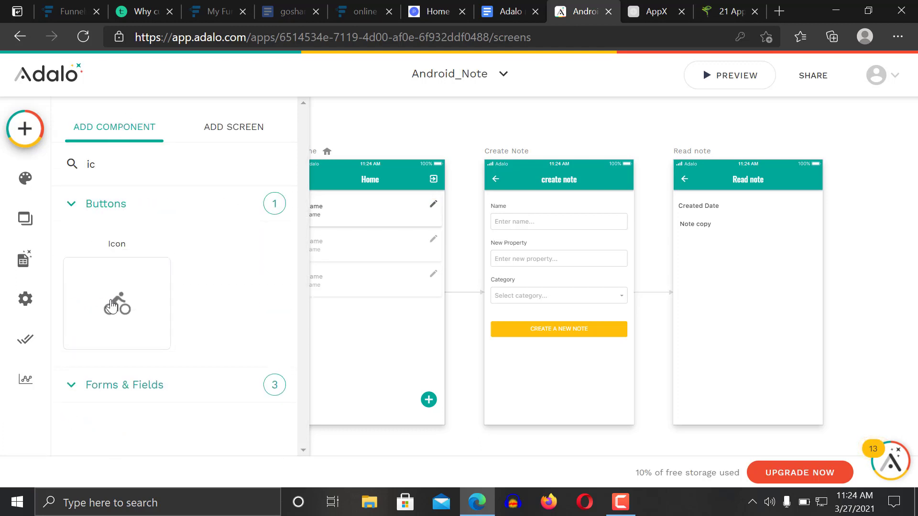
{"action": "left_click_drag", "start_coordinate": [115, 302], "coordinate": [429, 219]}
{"action": "left_click", "coordinate": [148, 213]}
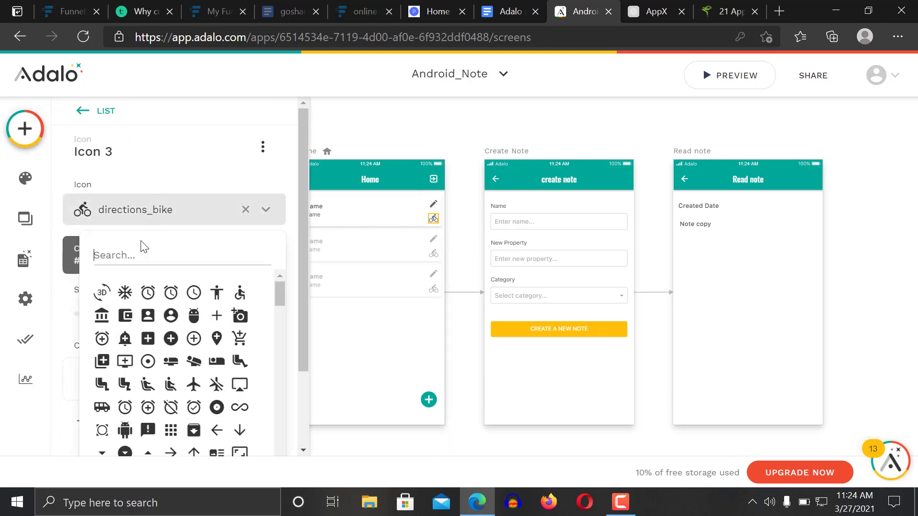
{"action": "type", "text": "del"}
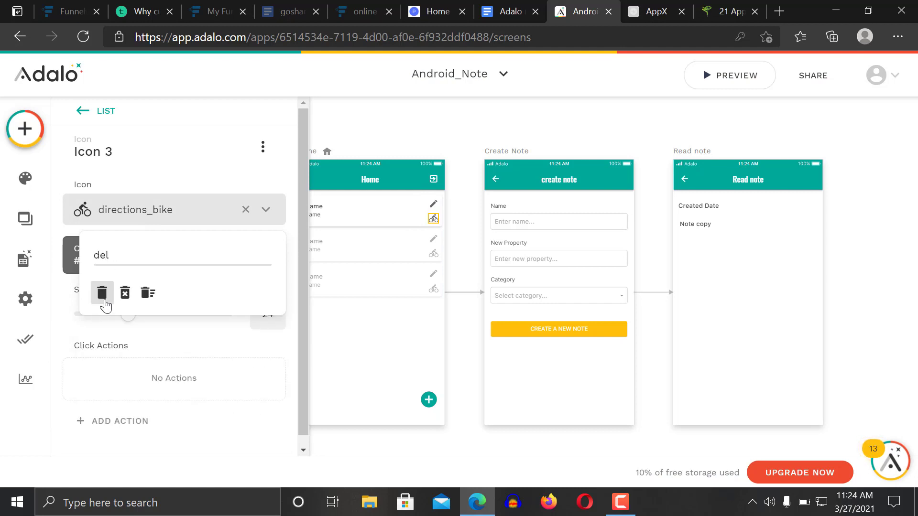
{"action": "left_click", "coordinate": [102, 294]}
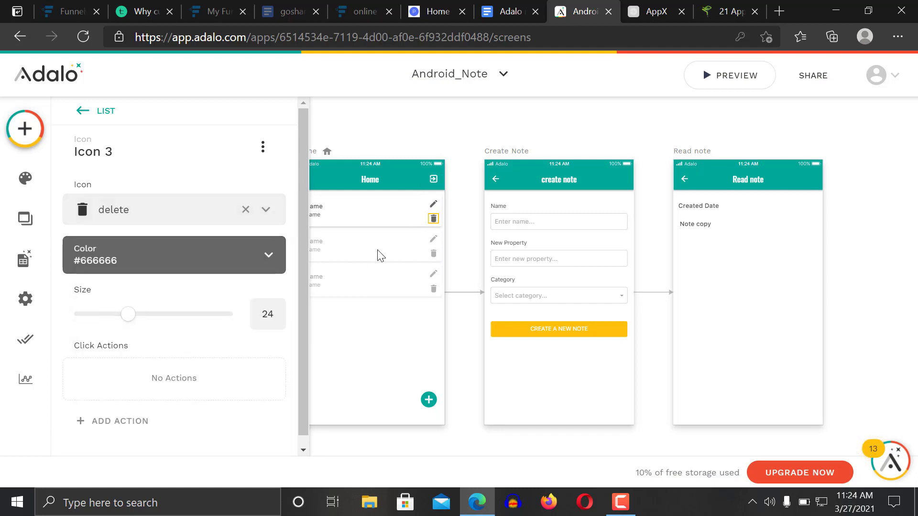
{"action": "left_click", "coordinate": [473, 217]}
{"action": "left_click", "coordinate": [435, 207]}
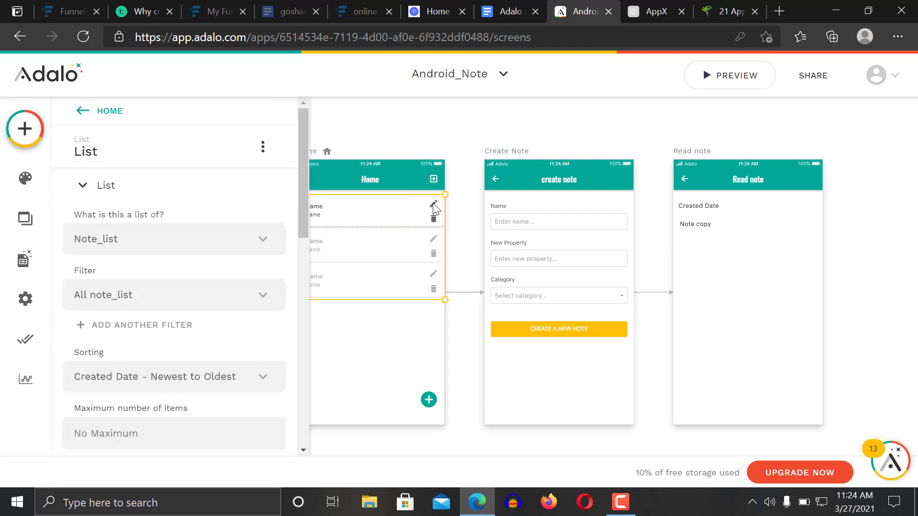
Link the pencil icon to a new Form-template screen named 'edit note'
{"action": "left_click", "coordinate": [435, 206]}
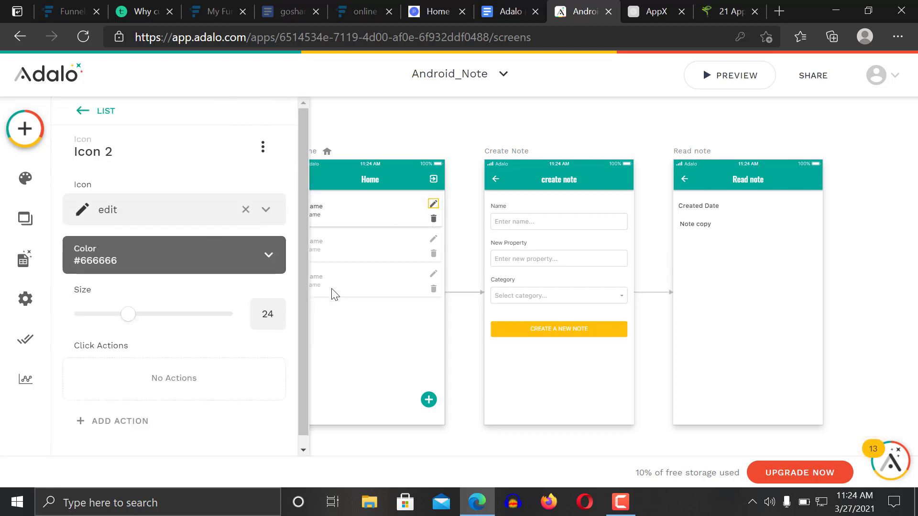
{"action": "scroll", "coordinate": [300, 298], "scroll_direction": "down", "scroll_amount": 1}
{"action": "left_click", "coordinate": [140, 426]}
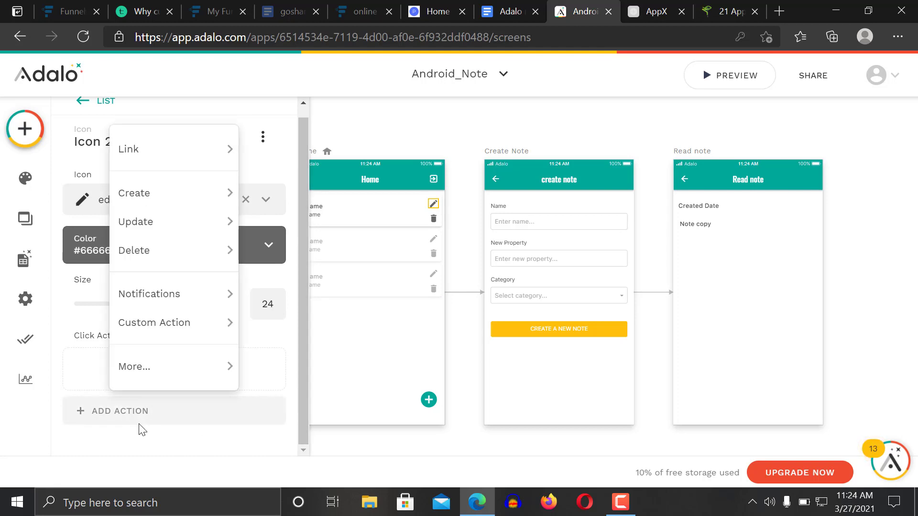
{"action": "mouse_move", "coordinate": [176, 167]}
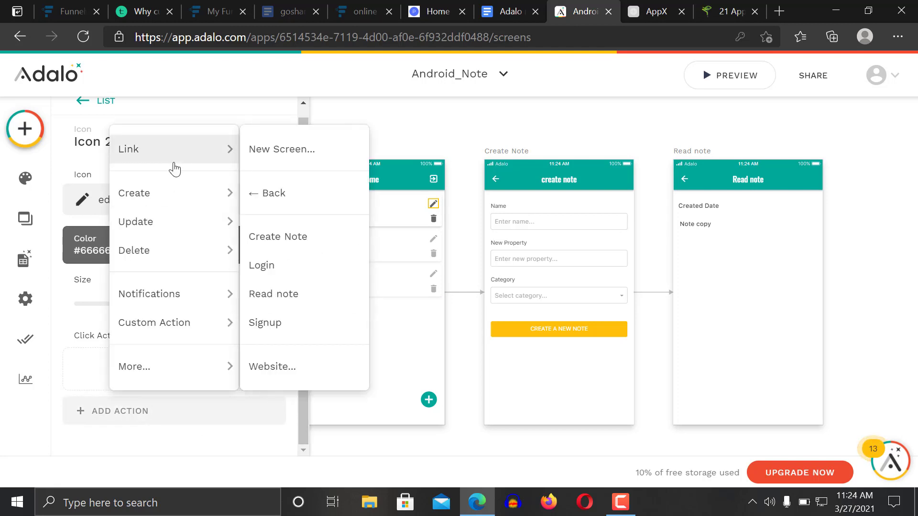
{"action": "left_click", "coordinate": [301, 152]}
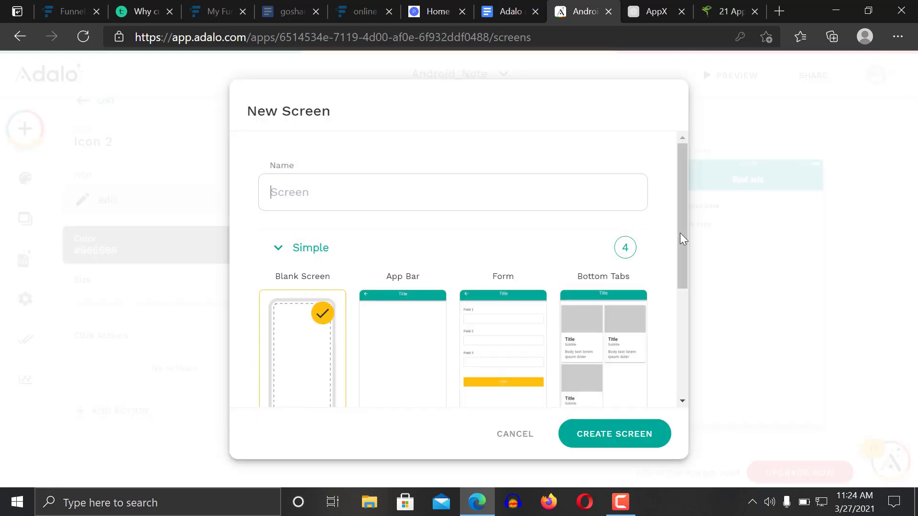
{"action": "left_click", "coordinate": [474, 322]}
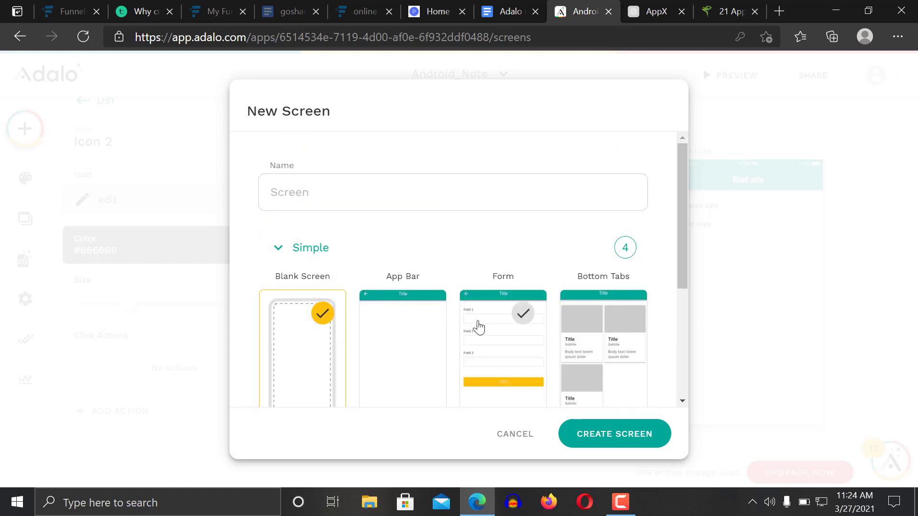
{"action": "left_click", "coordinate": [346, 193]}
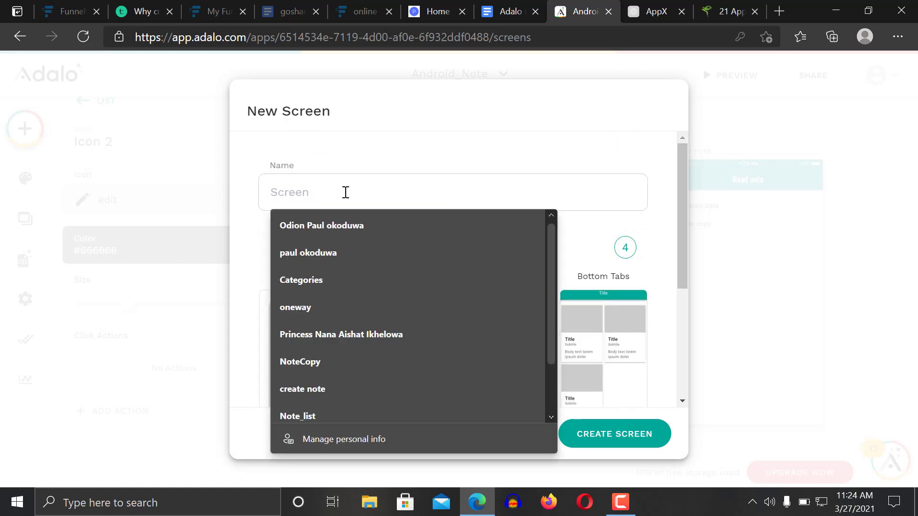
{"action": "type", "text": "edit note"}
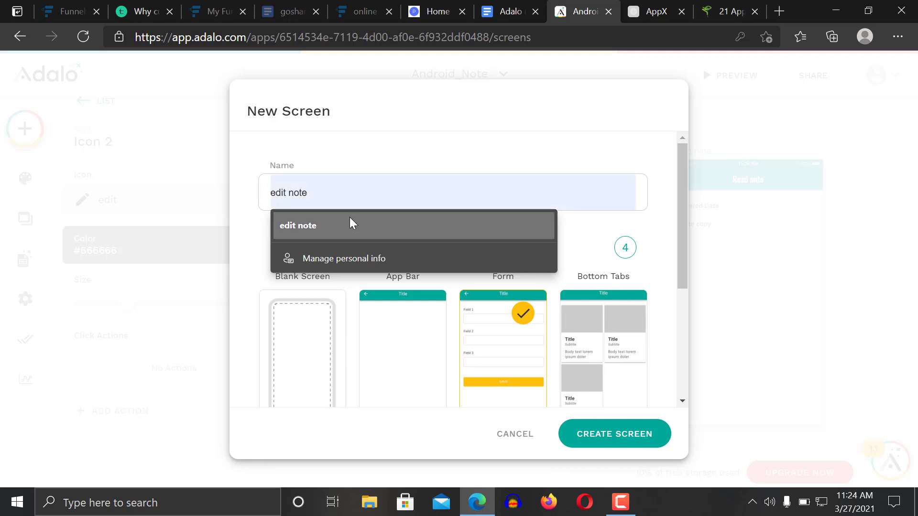
{"action": "left_click", "coordinate": [349, 217]}
{"action": "left_click", "coordinate": [632, 437]}
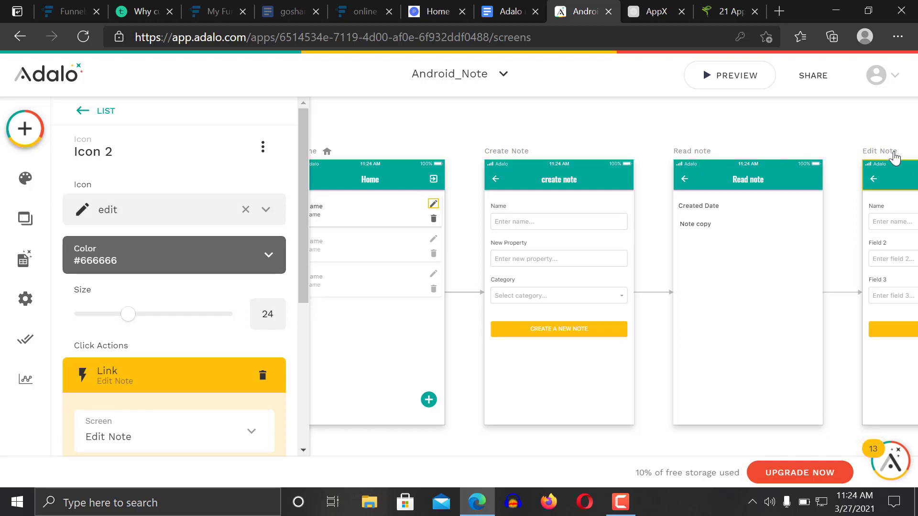
Move the Edit Note screen below the Home screen on the canvas
{"action": "left_click_drag", "start_coordinate": [867, 151], "coordinate": [378, 455]}
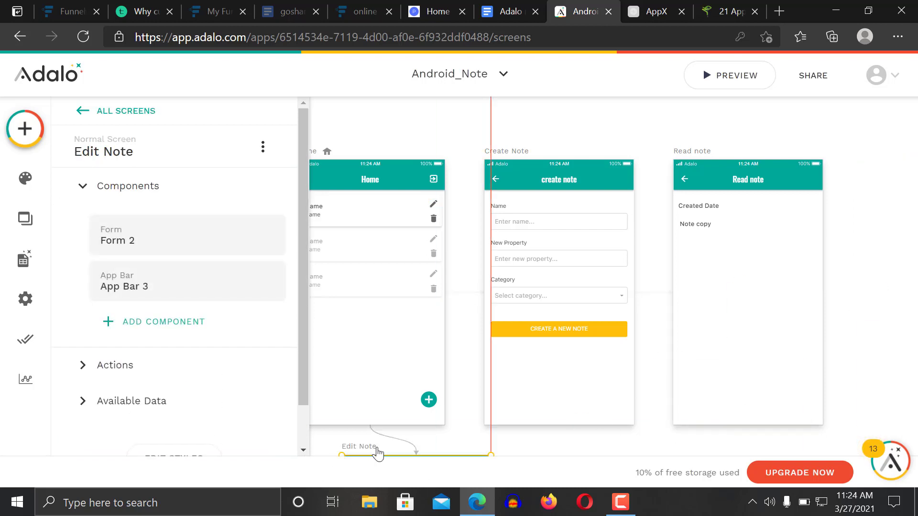
{"action": "left_click", "coordinate": [897, 257]}
{"action": "scroll", "coordinate": [896, 253], "scroll_direction": "down", "scroll_amount": 3}
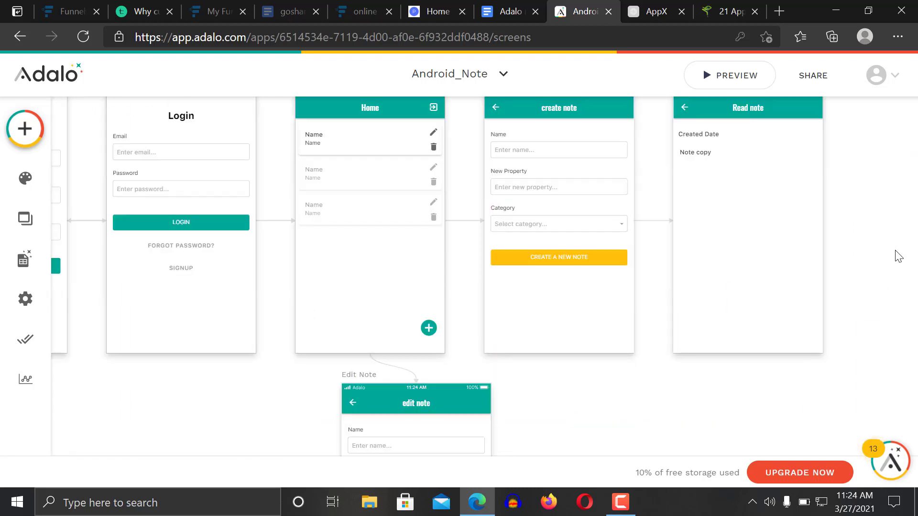
{"action": "scroll", "coordinate": [896, 251], "scroll_direction": "left", "scroll_amount": 3}
{"action": "scroll", "coordinate": [895, 251], "scroll_direction": "down", "scroll_amount": 3}
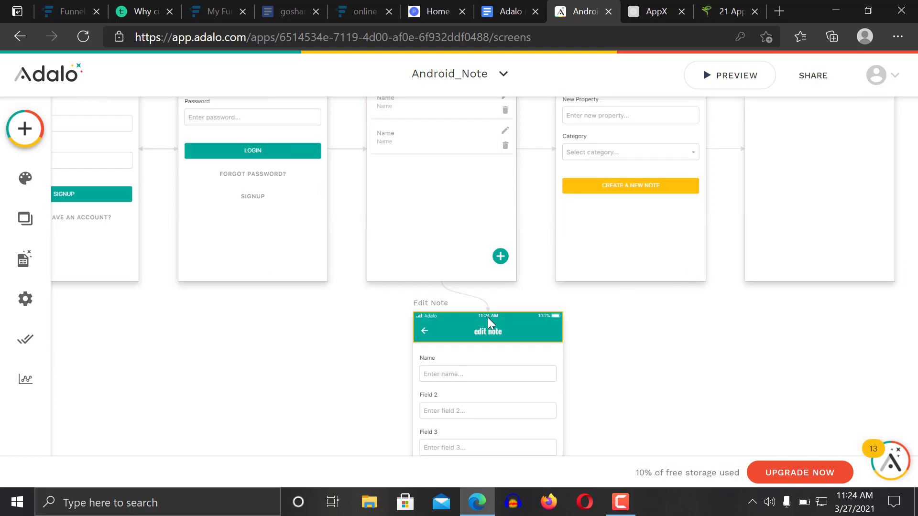
Reposition the Edit Note screen lower and further left on the canvas
{"action": "left_click_drag", "start_coordinate": [486, 313], "coordinate": [371, 341]}
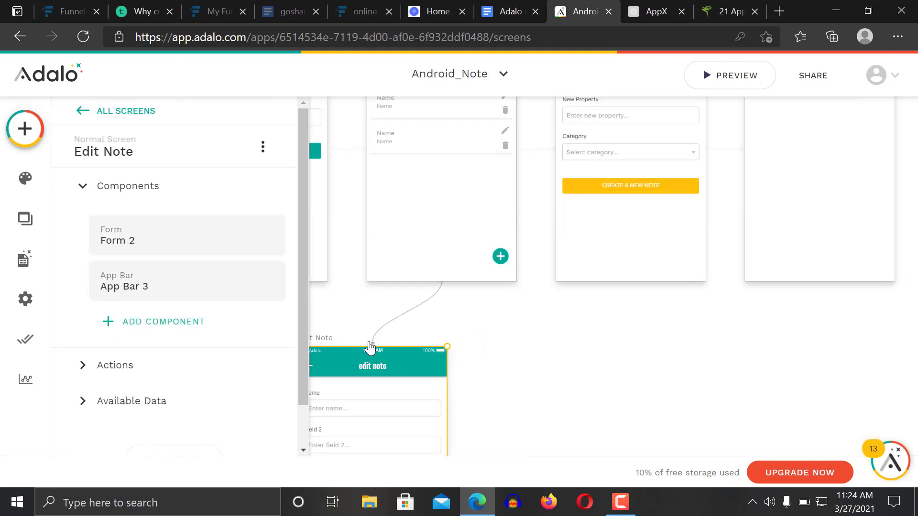
{"action": "left_click", "coordinate": [539, 338]}
{"action": "scroll", "coordinate": [538, 339], "scroll_direction": "down", "scroll_amount": 4}
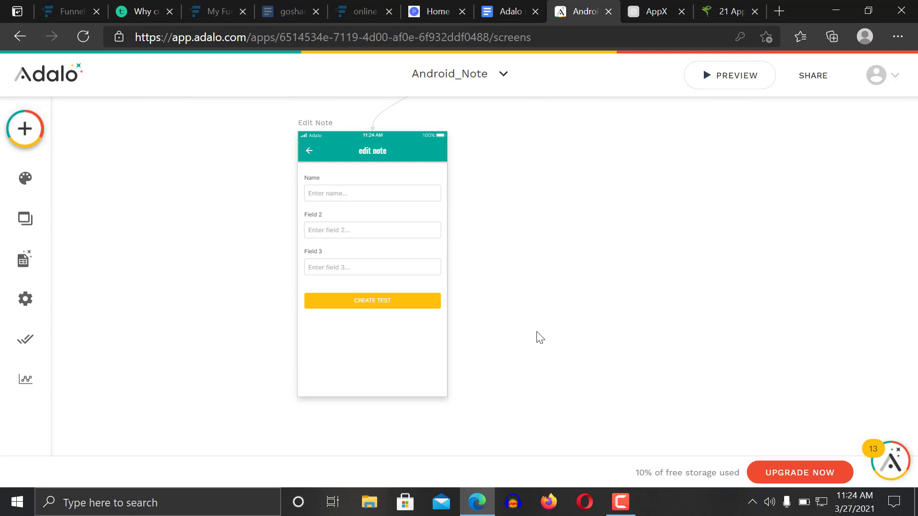
Set the Edit Note form's data collection to Note_list and view its form-action choices
{"action": "left_click", "coordinate": [380, 201]}
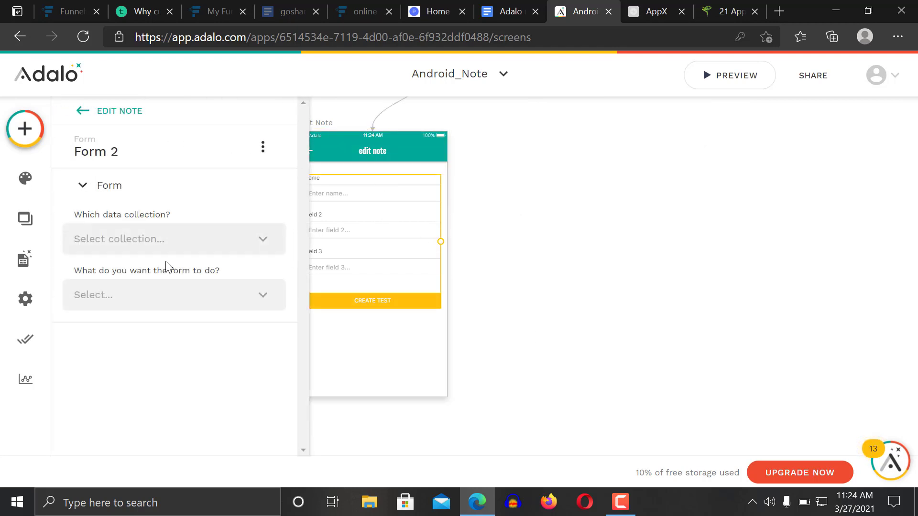
{"action": "left_click", "coordinate": [164, 249]}
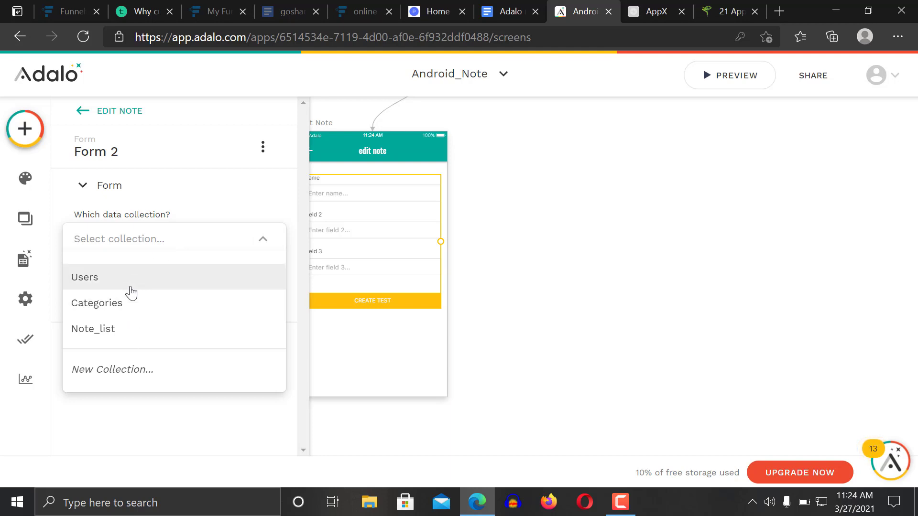
{"action": "left_click", "coordinate": [128, 330]}
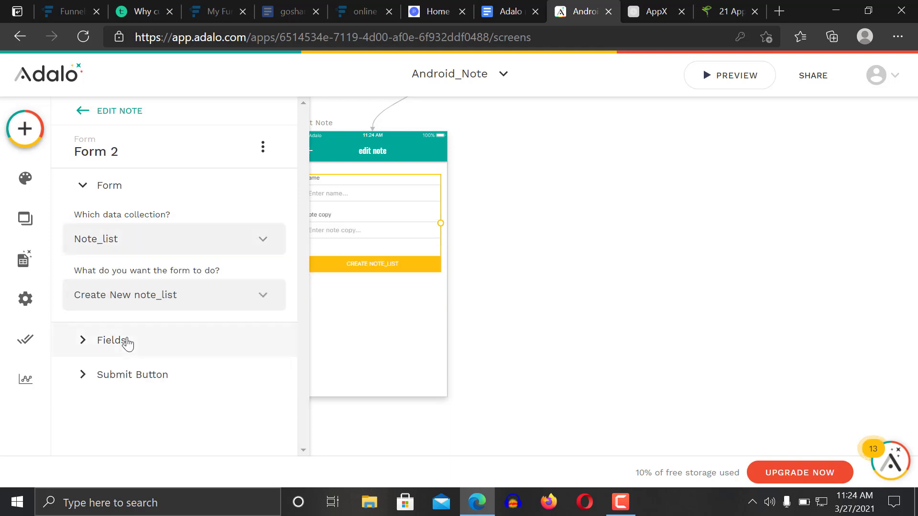
{"action": "left_click", "coordinate": [201, 300]}
{"action": "left_click", "coordinate": [205, 302]}
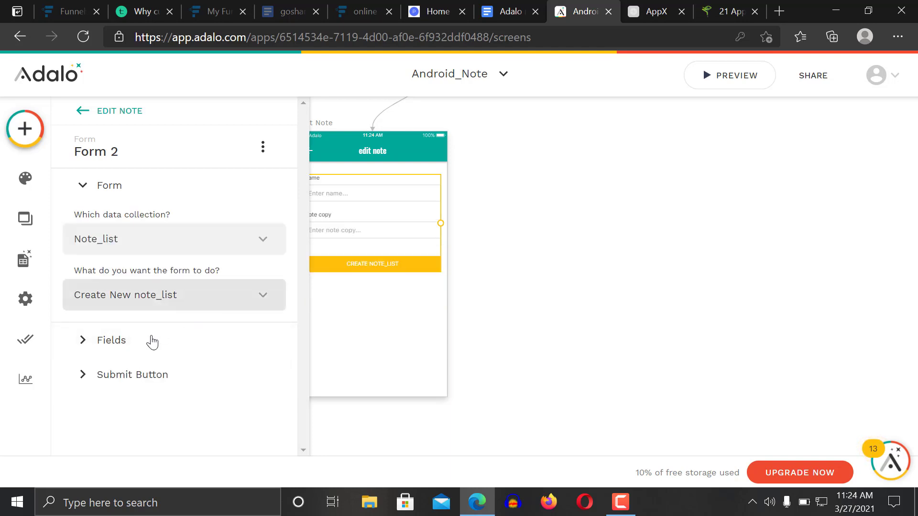
{"action": "left_click", "coordinate": [158, 299]}
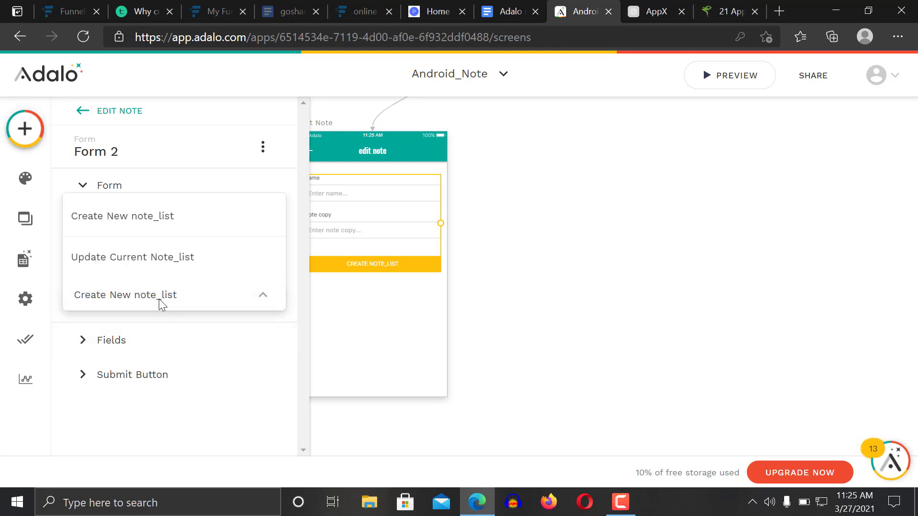
Make the form update the current note and add Category as a visible field
{"action": "left_click", "coordinate": [161, 257]}
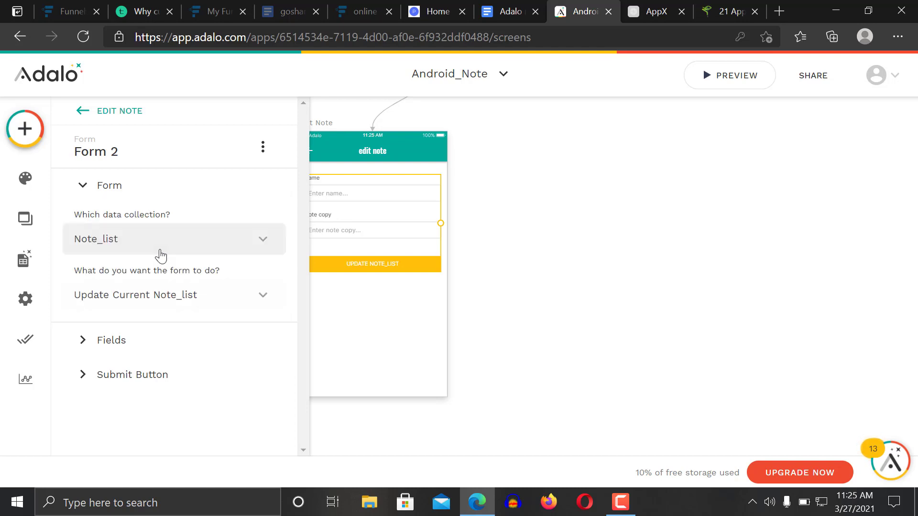
{"action": "left_click", "coordinate": [125, 349]}
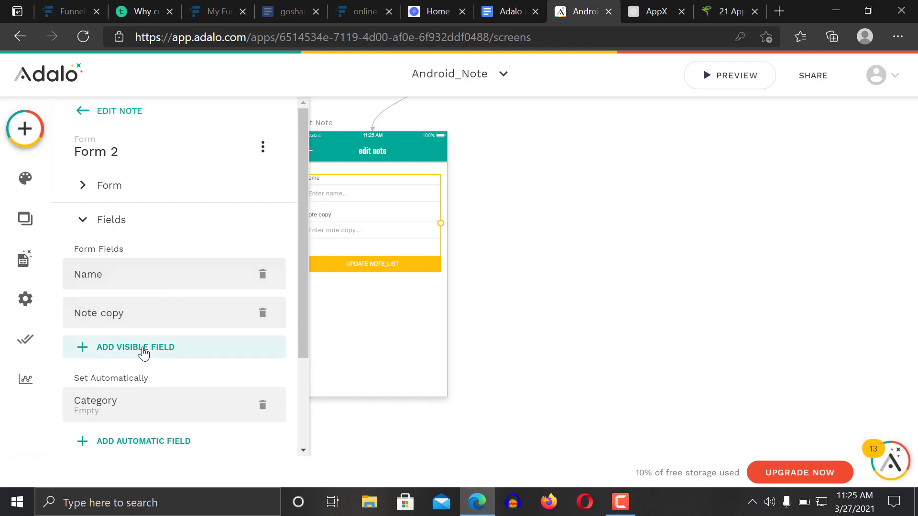
{"action": "left_click", "coordinate": [143, 352]}
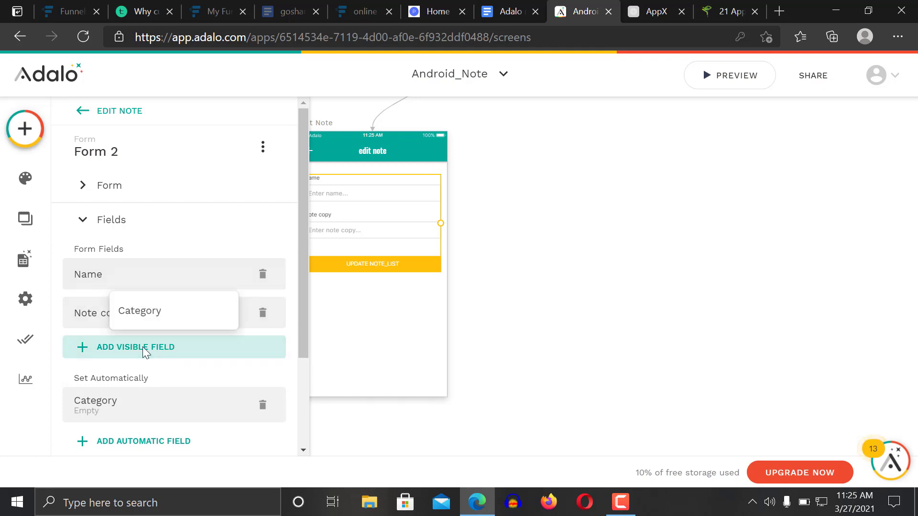
{"action": "left_click", "coordinate": [150, 314]}
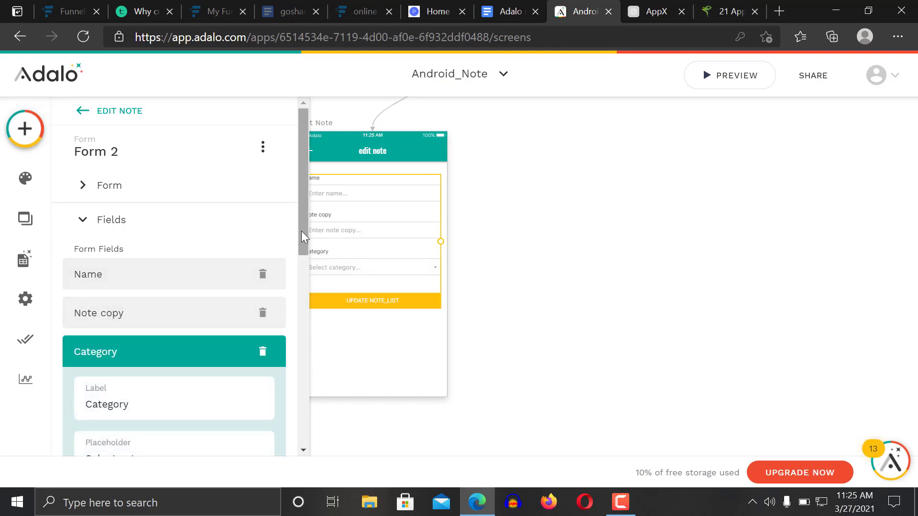
{"action": "mouse_move", "coordinate": [302, 231]}
{"action": "left_mouse_down"}
{"action": "mouse_move", "coordinate": [299, 269]}
{"action": "mouse_move", "coordinate": [300, 238]}
{"action": "left_mouse_up"}
{"action": "left_click", "coordinate": [213, 204]}
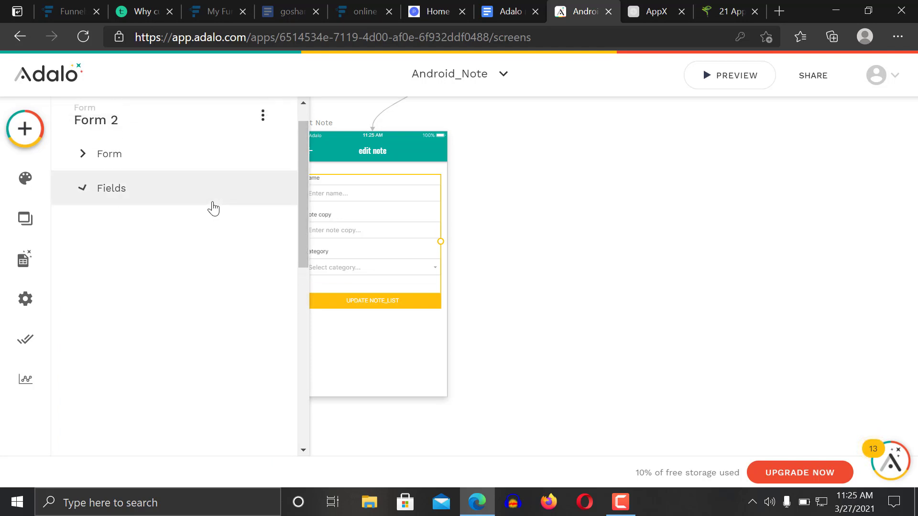
Review the form's Name field settings, then deselect the form
{"action": "left_click", "coordinate": [134, 183]}
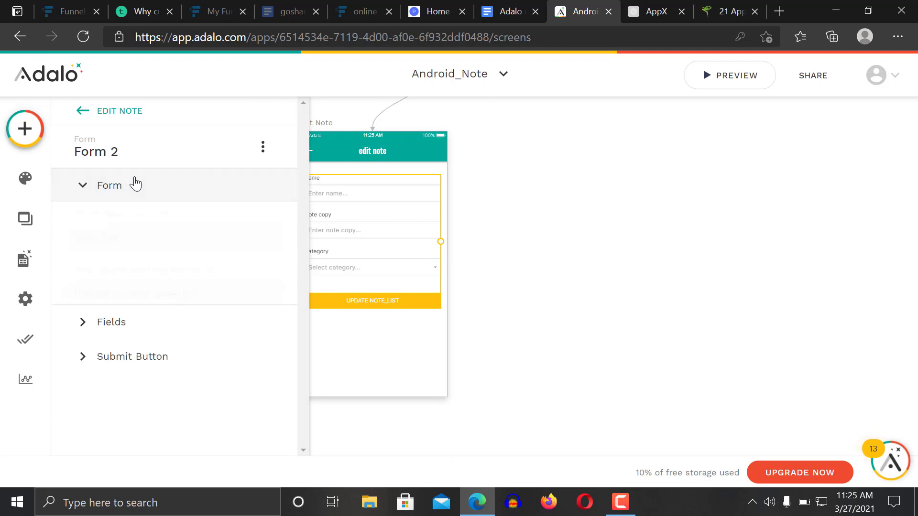
{"action": "left_click", "coordinate": [126, 350]}
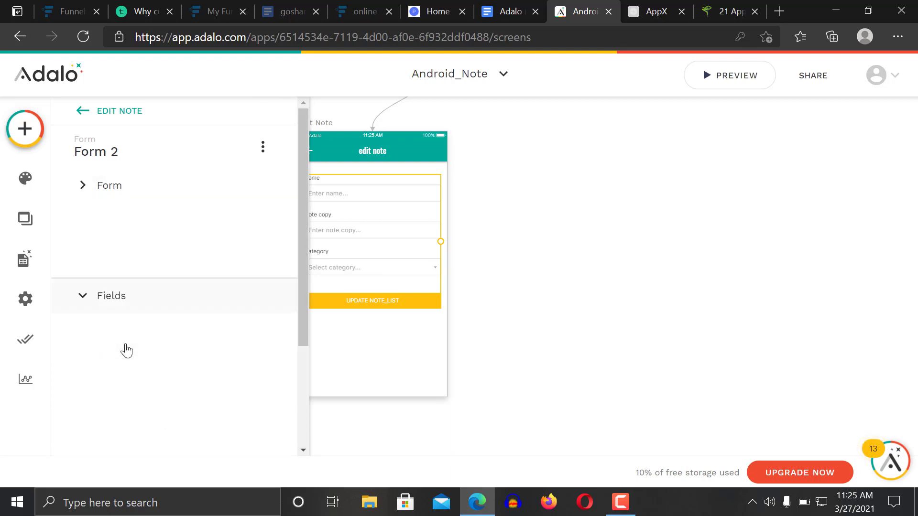
{"action": "scroll", "coordinate": [305, 270], "scroll_direction": "down", "scroll_amount": 2}
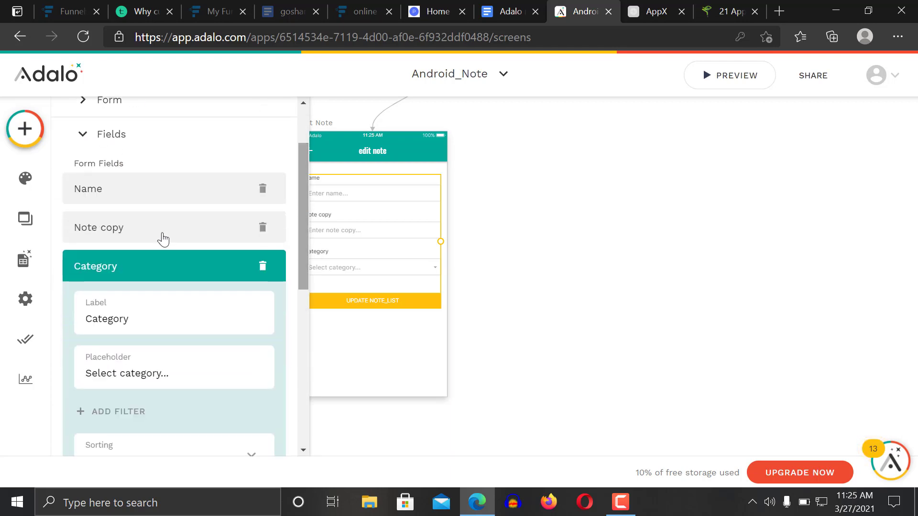
{"action": "left_click", "coordinate": [145, 197]}
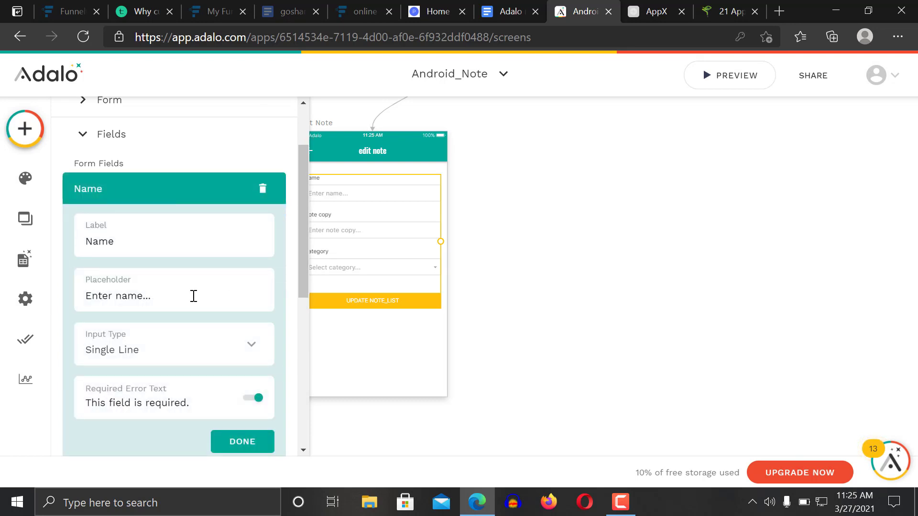
{"action": "left_click", "coordinate": [487, 249]}
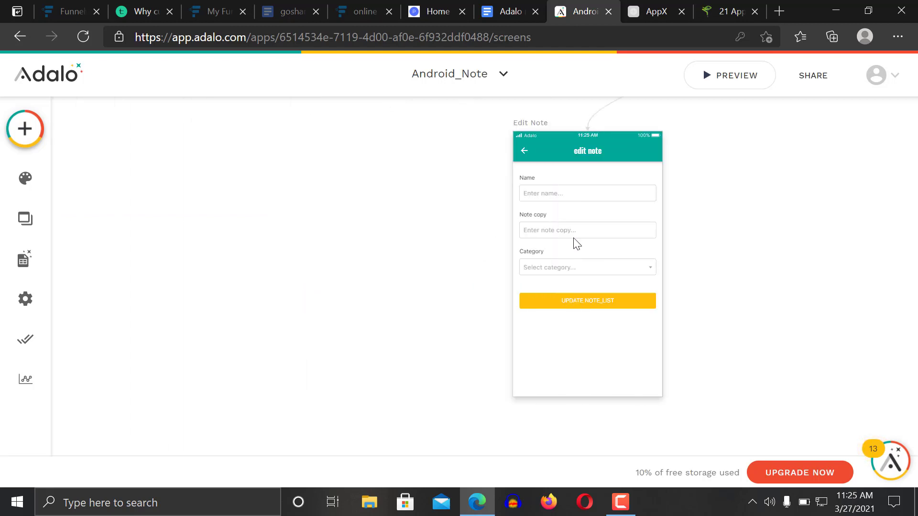
Set the Edit Note form's Note copy field Input Type to Multi-line
{"action": "left_click", "coordinate": [573, 234]}
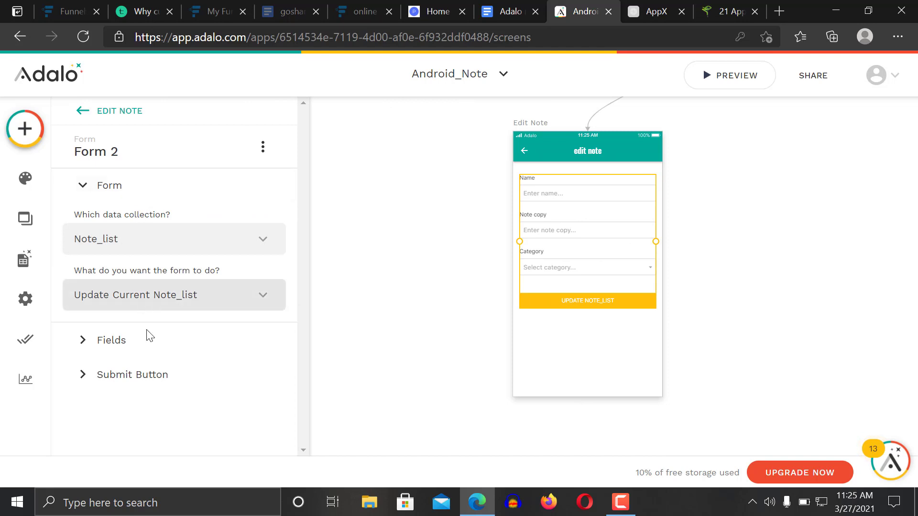
{"action": "left_click", "coordinate": [147, 346]}
{"action": "left_click_drag", "start_coordinate": [306, 205], "coordinate": [303, 248]}
{"action": "left_click", "coordinate": [144, 182]}
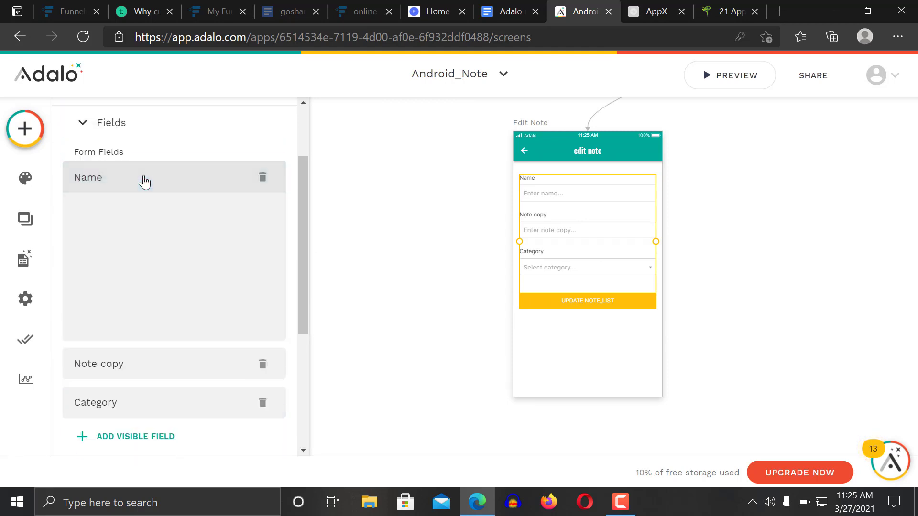
{"action": "left_click", "coordinate": [127, 221]}
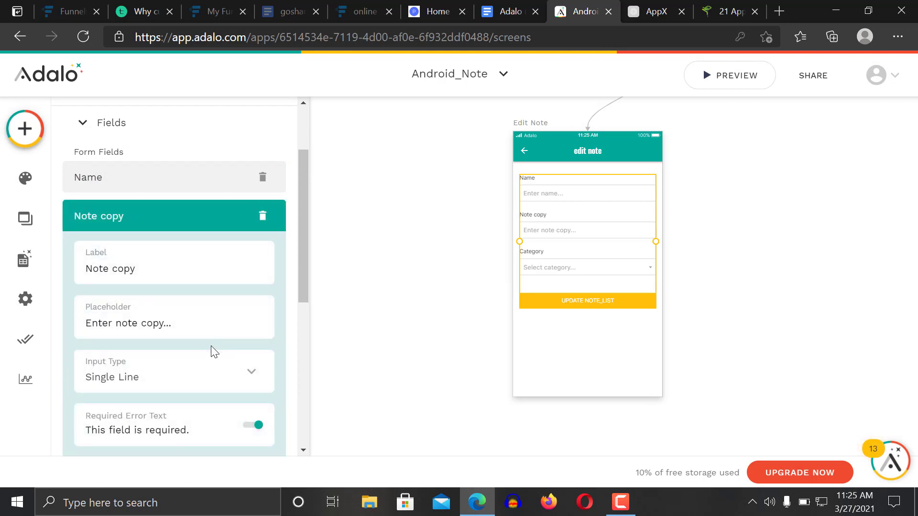
{"action": "left_click", "coordinate": [206, 377]}
{"action": "left_click", "coordinate": [145, 334]}
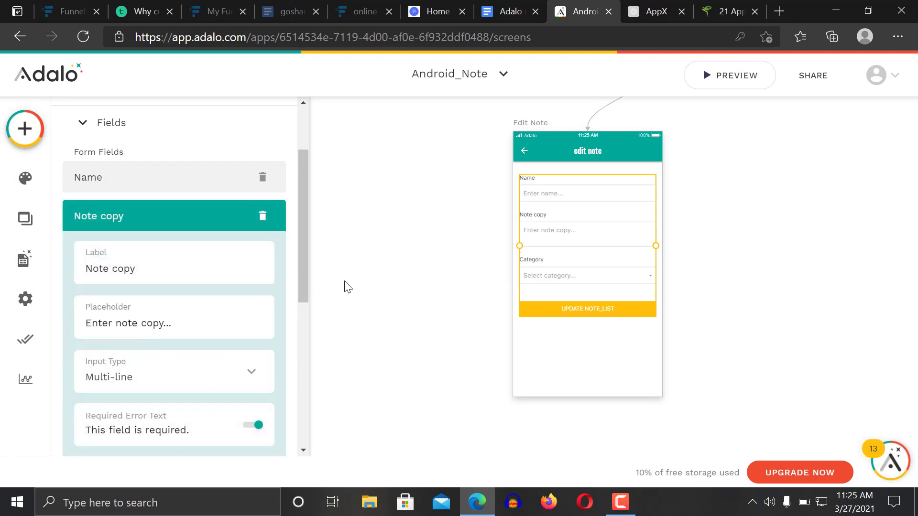
{"action": "left_click_drag", "start_coordinate": [305, 276], "coordinate": [305, 326]}
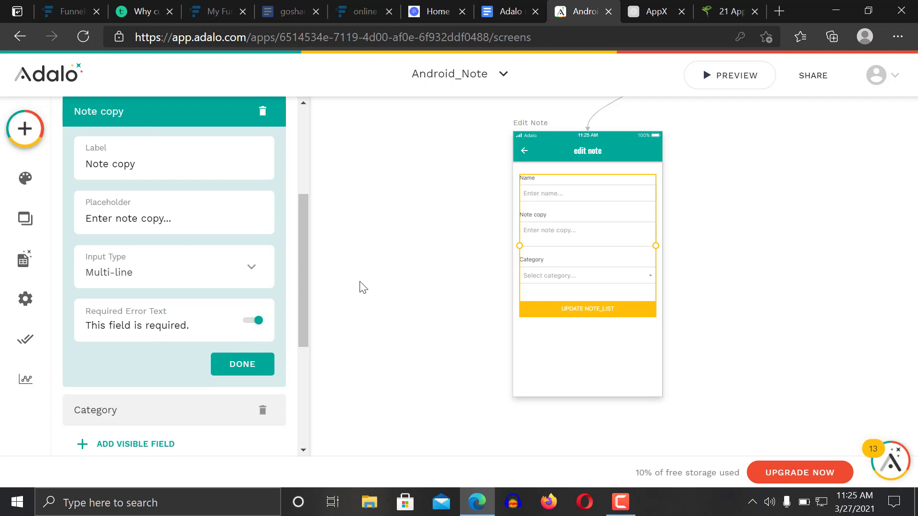
{"action": "left_click_drag", "start_coordinate": [305, 313], "coordinate": [308, 348]}
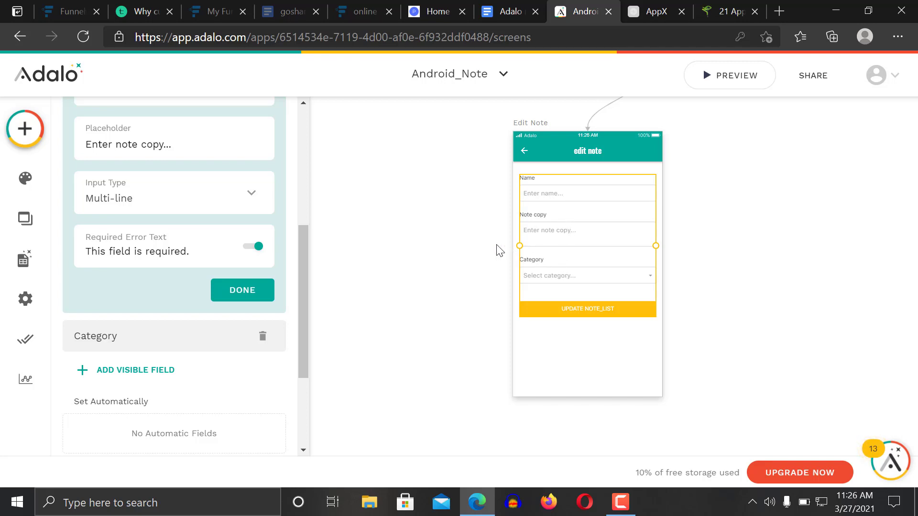
{"action": "left_click_drag", "start_coordinate": [307, 293], "coordinate": [306, 255]}
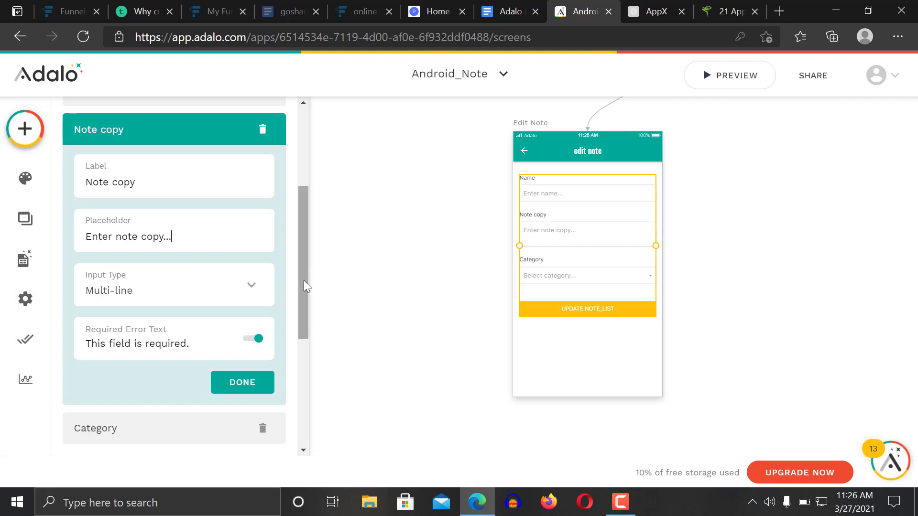
{"action": "scroll", "coordinate": [304, 306], "scroll_direction": "down", "scroll_amount": 2}
{"action": "scroll", "coordinate": [304, 334], "scroll_direction": "down", "scroll_amount": 5}
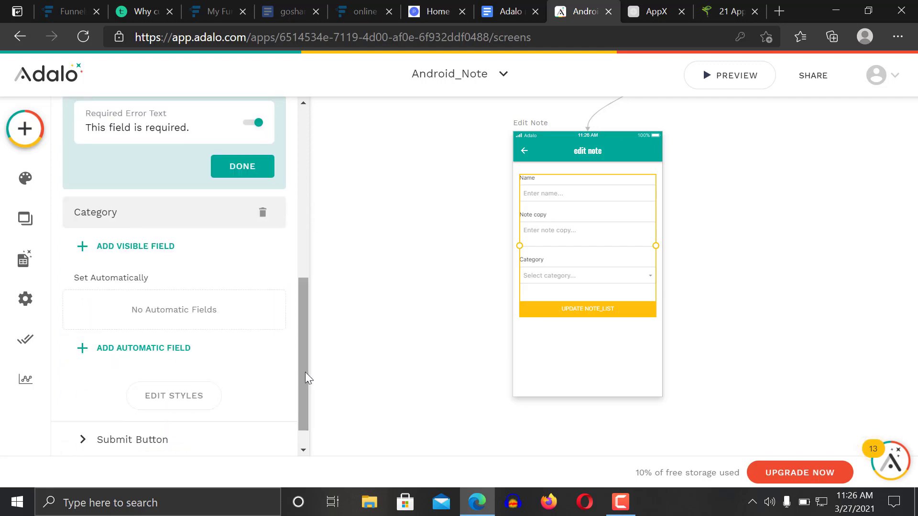
Check the submit button's Update Note_list and Link actions, then scroll back to the main screens
{"action": "left_click", "coordinate": [794, 225]}
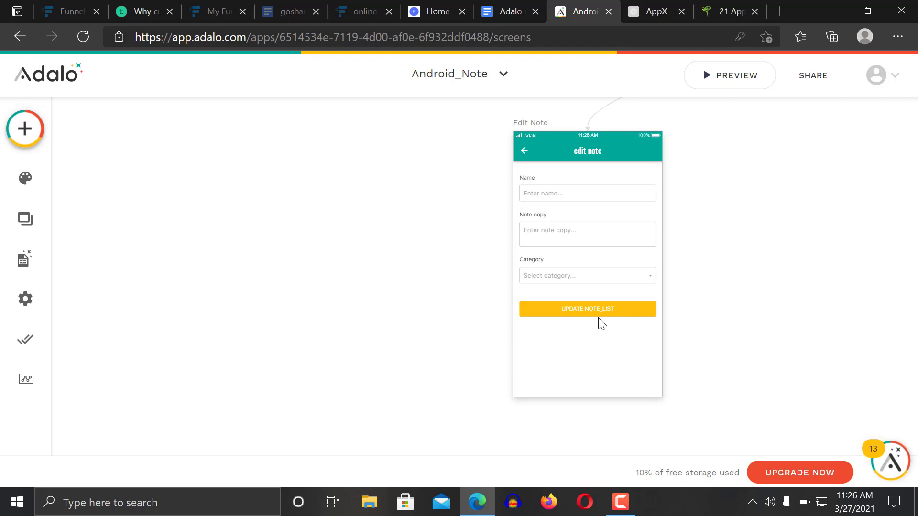
{"action": "left_click", "coordinate": [595, 305]}
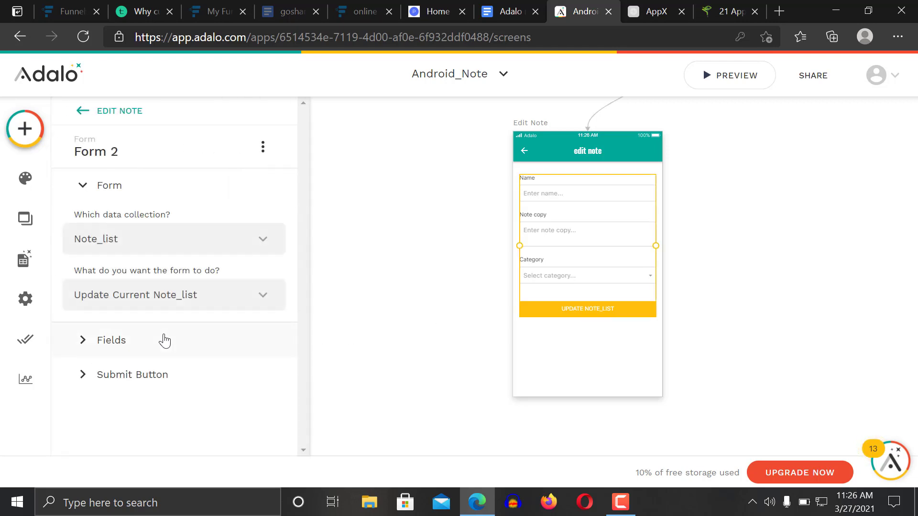
{"action": "left_click", "coordinate": [155, 377]}
{"action": "scroll", "coordinate": [300, 404], "scroll_direction": "down", "scroll_amount": 2}
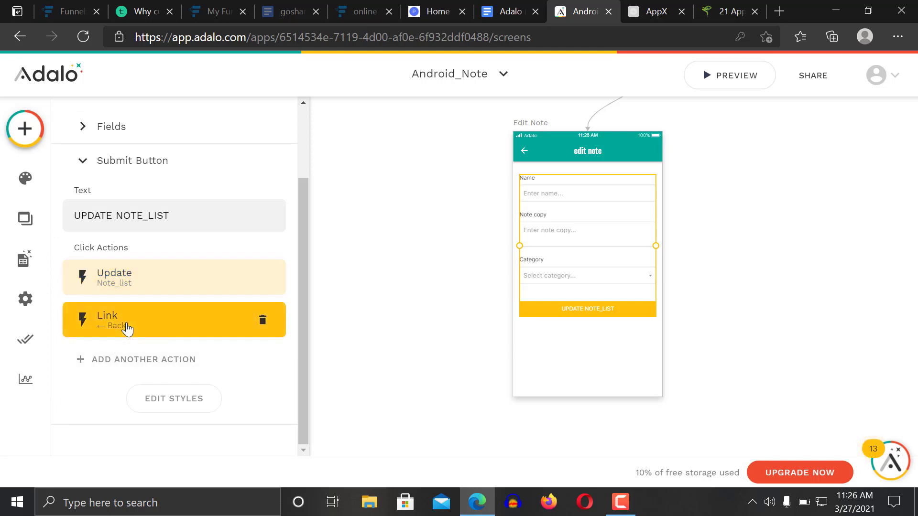
{"action": "left_click", "coordinate": [412, 233]}
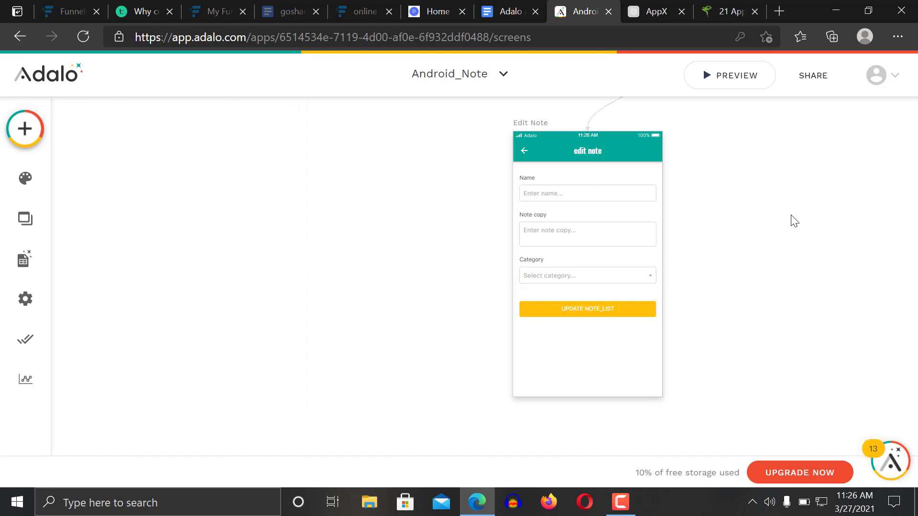
{"action": "scroll", "coordinate": [795, 221], "scroll_direction": "up", "scroll_amount": 3}
{"action": "scroll", "coordinate": [795, 221], "scroll_direction": "right", "scroll_amount": 3}
{"action": "scroll", "coordinate": [795, 221], "scroll_direction": "up", "scroll_amount": 5}
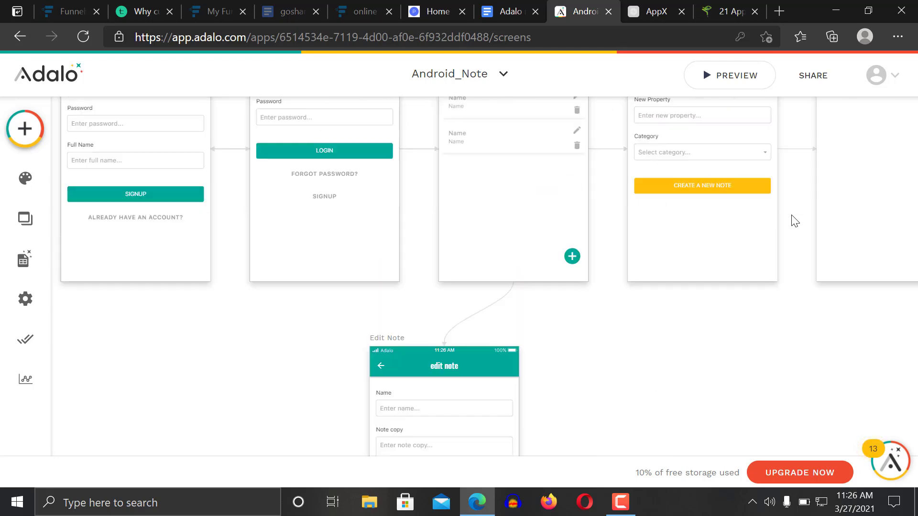
{"action": "scroll", "coordinate": [795, 221], "scroll_direction": "down", "scroll_amount": 3}
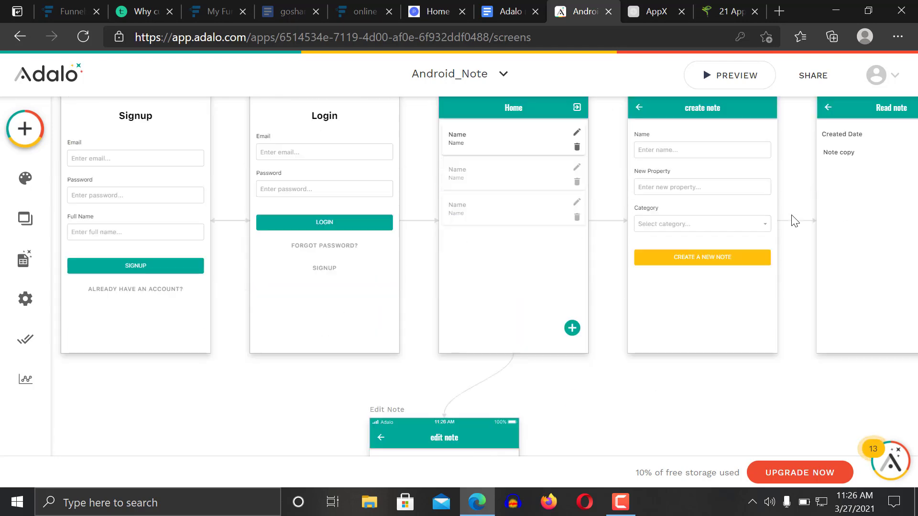
Select the first row's trash icon on Home and start a Link > New Screen click action
{"action": "left_click", "coordinate": [577, 148]}
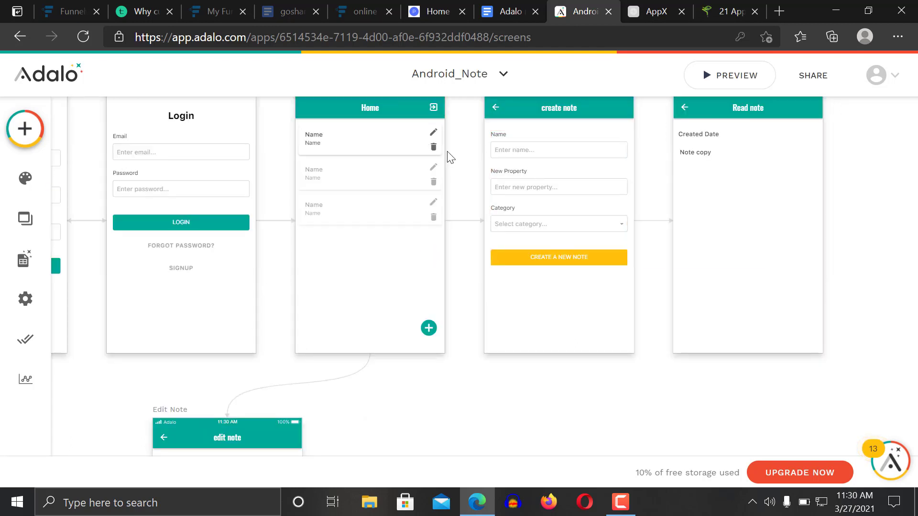
{"action": "left_click", "coordinate": [434, 148]}
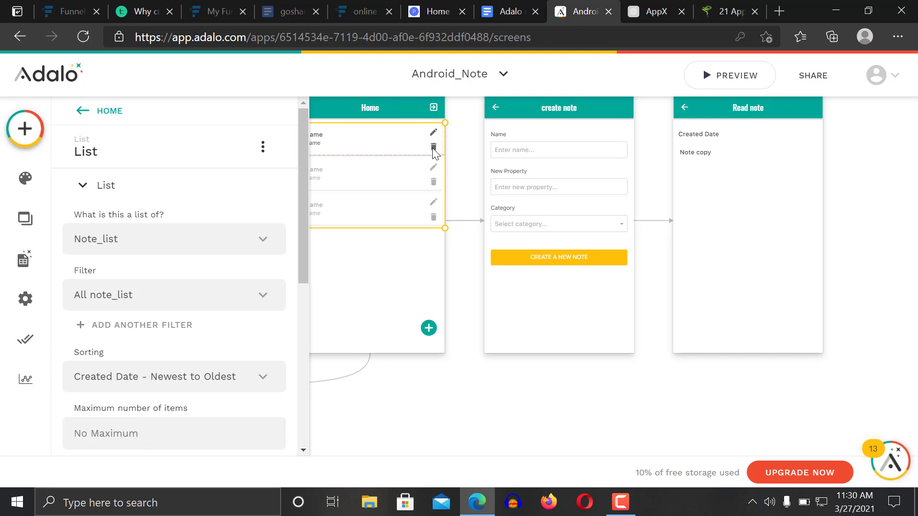
{"action": "left_click", "coordinate": [433, 149]}
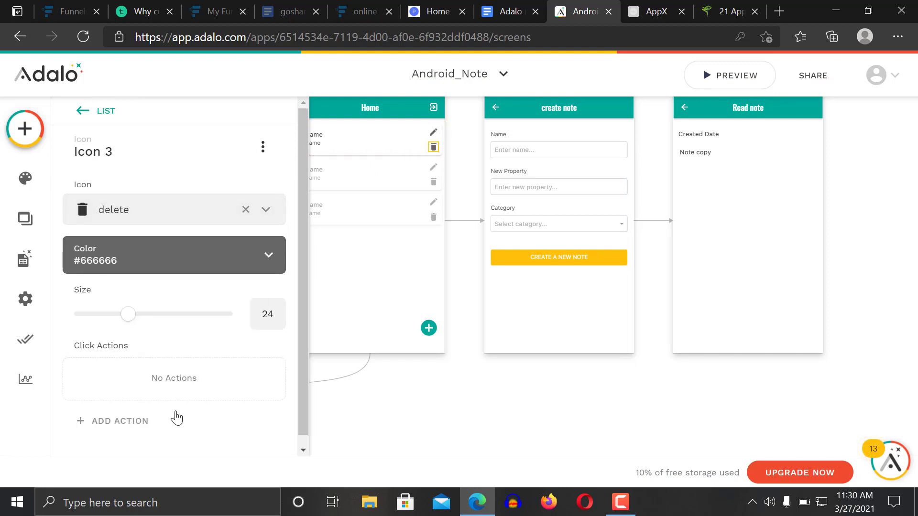
{"action": "left_click", "coordinate": [160, 420]}
{"action": "mouse_move", "coordinate": [192, 261]}
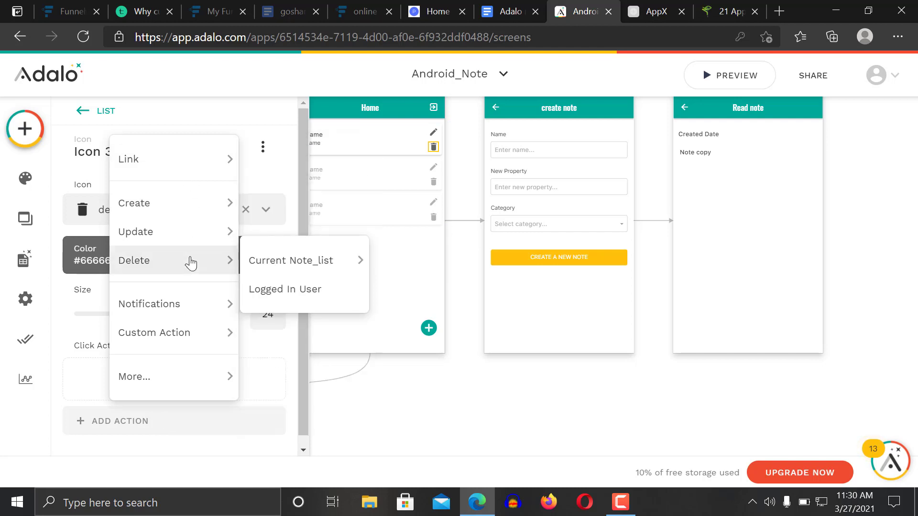
{"action": "mouse_move", "coordinate": [195, 158]}
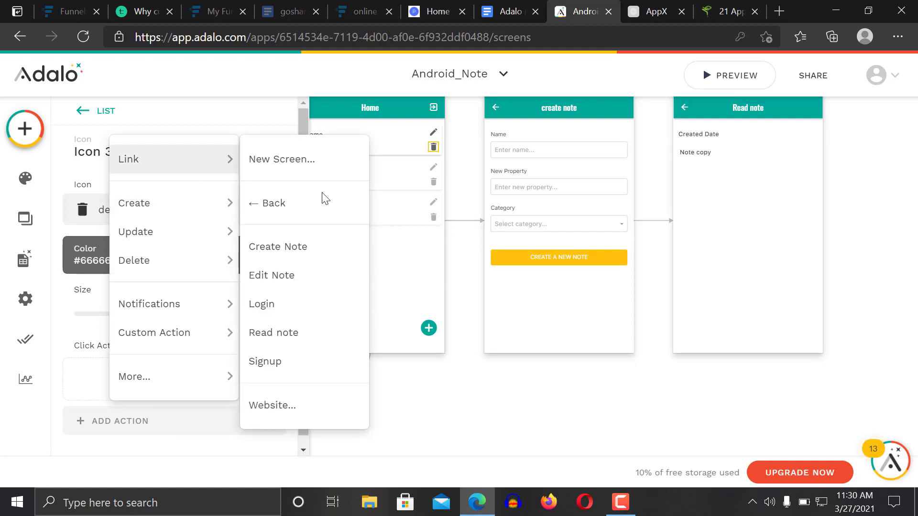
Link the trash icon to a new card-list screen named 'Delete Note'
{"action": "left_click", "coordinate": [279, 160]}
{"action": "left_click", "coordinate": [571, 351]}
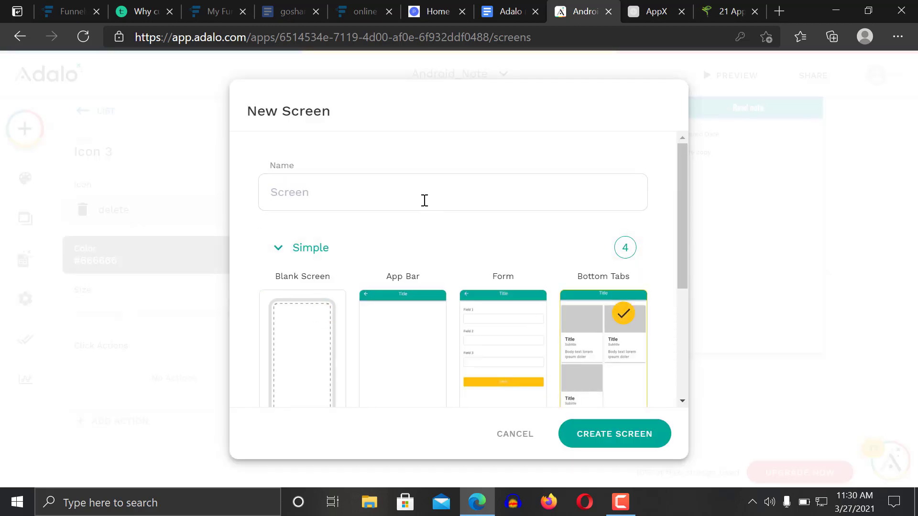
{"action": "left_click", "coordinate": [364, 203]}
{"action": "type", "text": "del"}
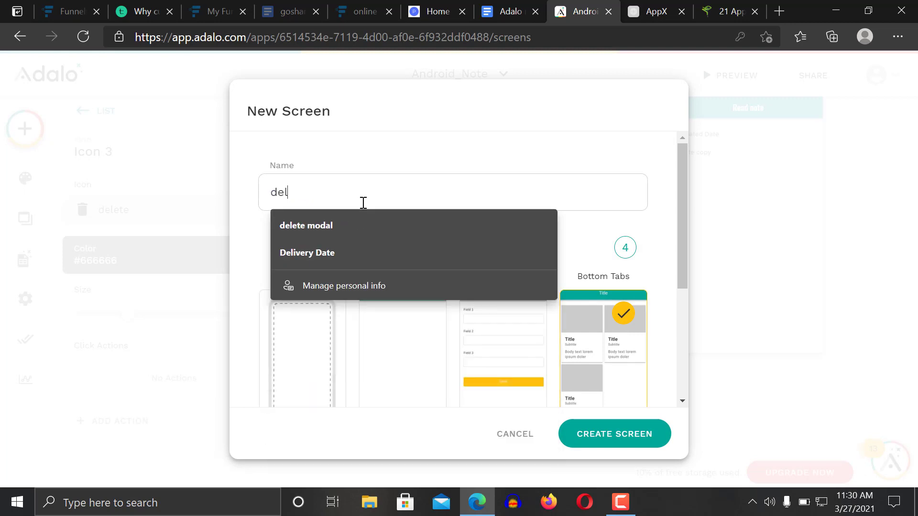
{"action": "type", "text": "te sc"}
{"action": "key", "text": "BackSpace"}
{"action": "key", "text": "BackSpace"}
{"action": "key", "text": "BackSpace"}
{"action": "key", "text": "BackSpace"}
{"action": "key", "text": "BackSpace"}
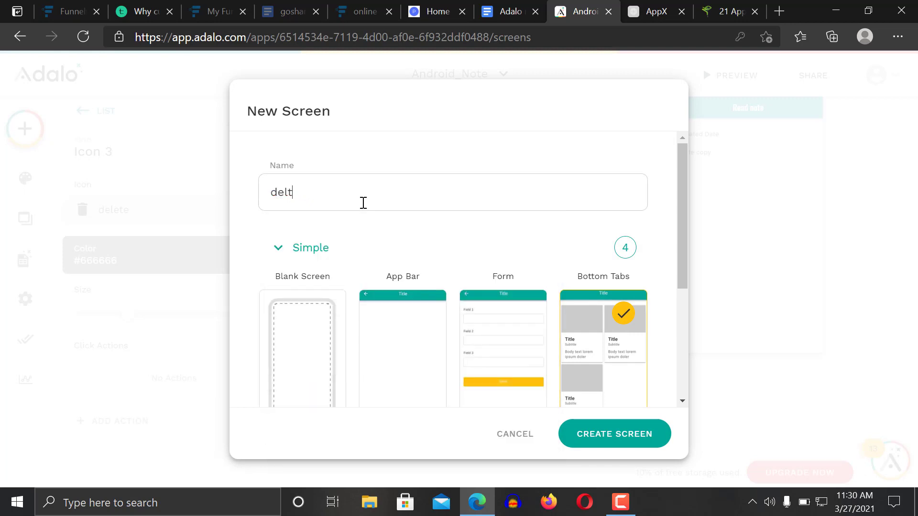
{"action": "type", "text": "ete "}
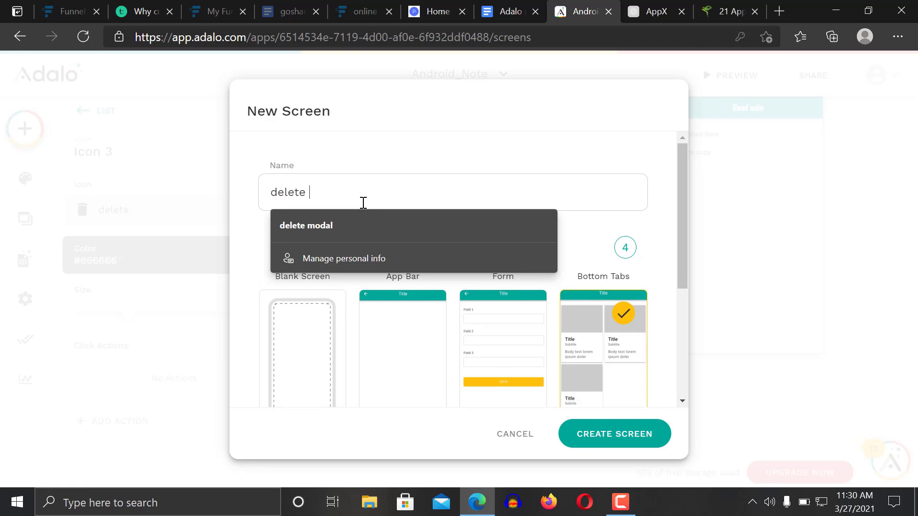
{"action": "type", "text": "note"}
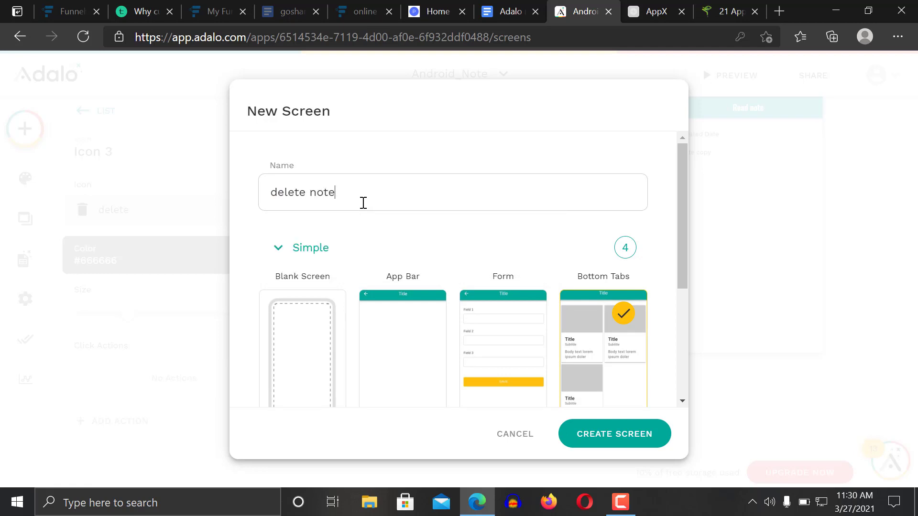
{"action": "left_click_drag", "start_coordinate": [683, 245], "coordinate": [682, 383]}
{"action": "left_click", "coordinate": [628, 432]}
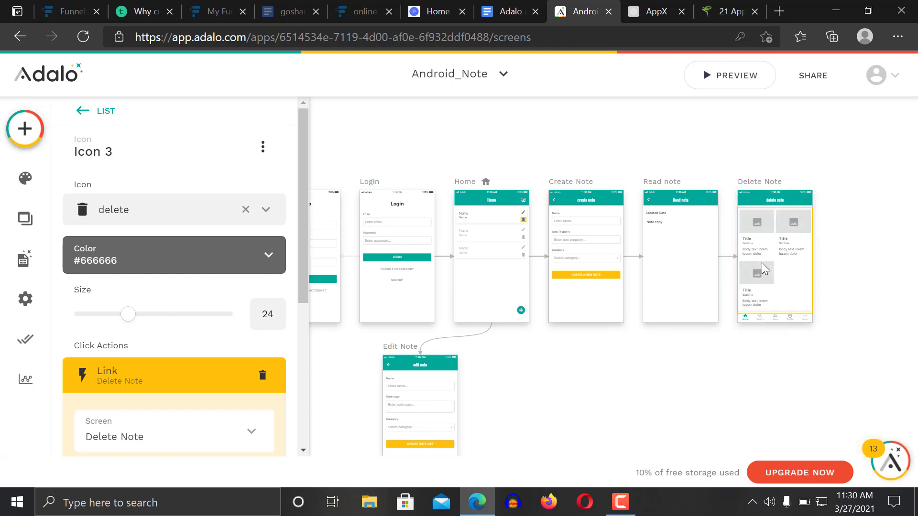
Move the Delete Note screen from the top row to below Home, next to Edit Note
{"action": "left_click_drag", "start_coordinate": [772, 187], "coordinate": [761, 264]}
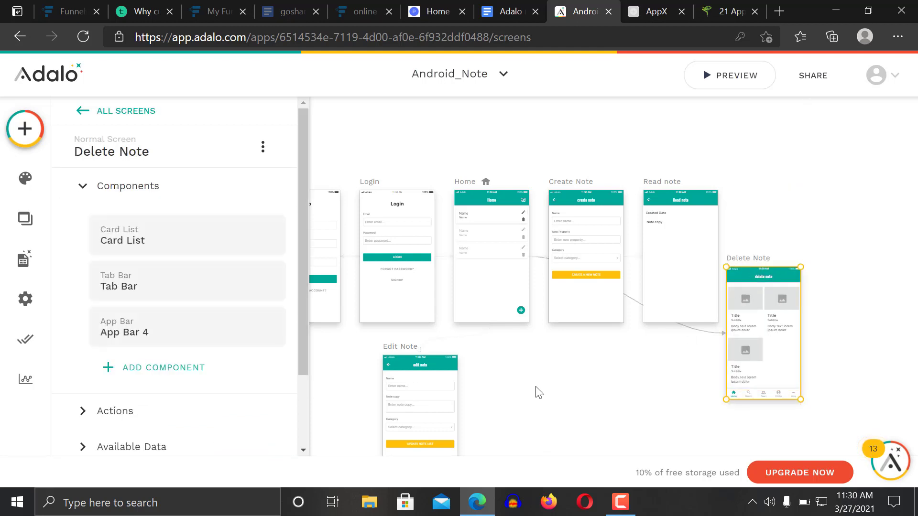
{"action": "left_click_drag", "start_coordinate": [758, 262], "coordinate": [537, 355]}
{"action": "left_click", "coordinate": [805, 314]}
{"action": "scroll", "coordinate": [805, 313], "scroll_direction": "down", "scroll_amount": 3}
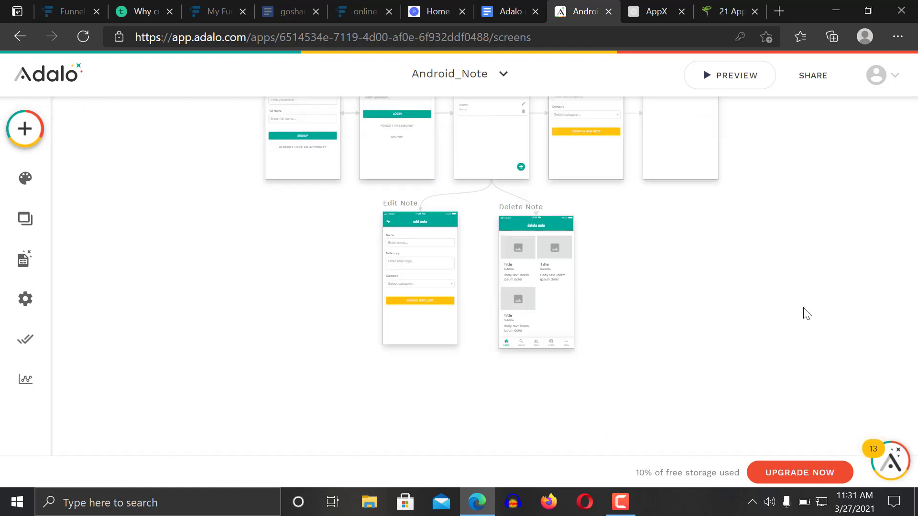
{"action": "scroll", "coordinate": [808, 313], "scroll_direction": "up", "scroll_amount": 2}
{"action": "scroll", "coordinate": [807, 313], "scroll_direction": "up", "scroll_amount": 5}
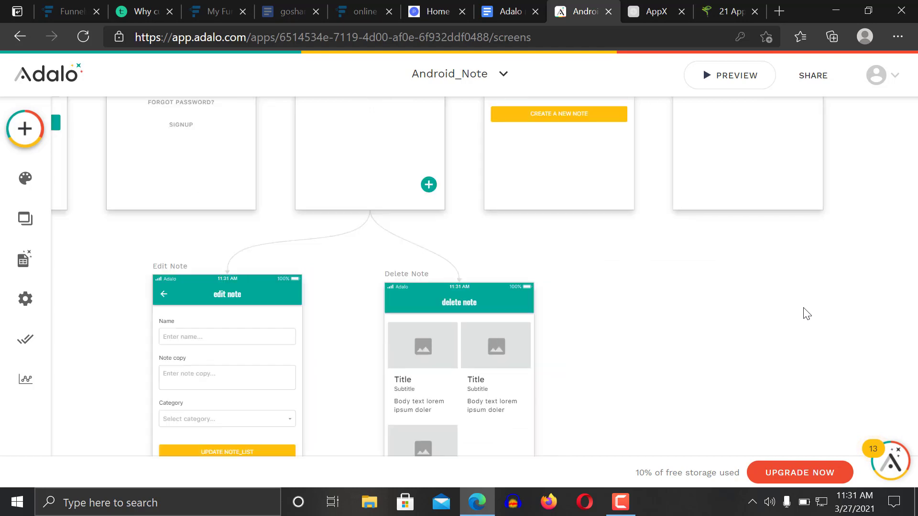
{"action": "scroll", "coordinate": [807, 314], "scroll_direction": "down", "scroll_amount": 3}
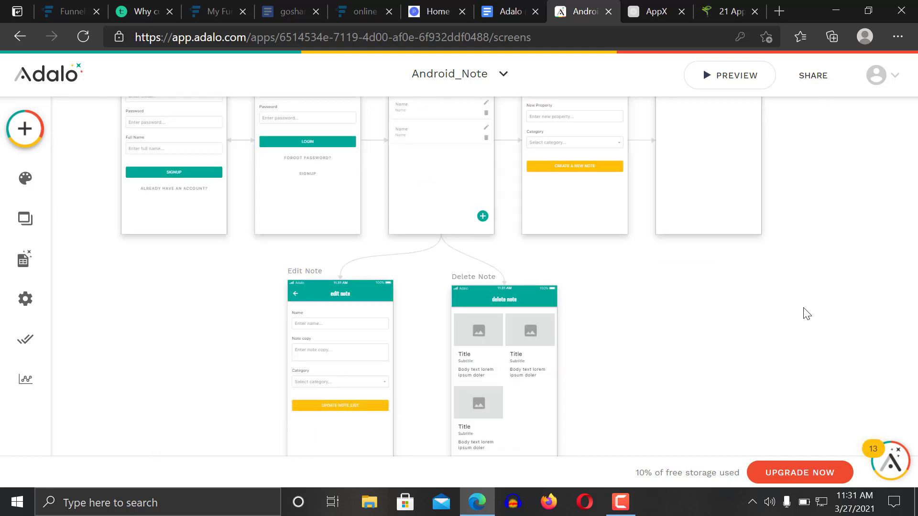
{"action": "scroll", "coordinate": [808, 314], "scroll_direction": "down", "scroll_amount": 2}
{"action": "left_click", "coordinate": [478, 330]}
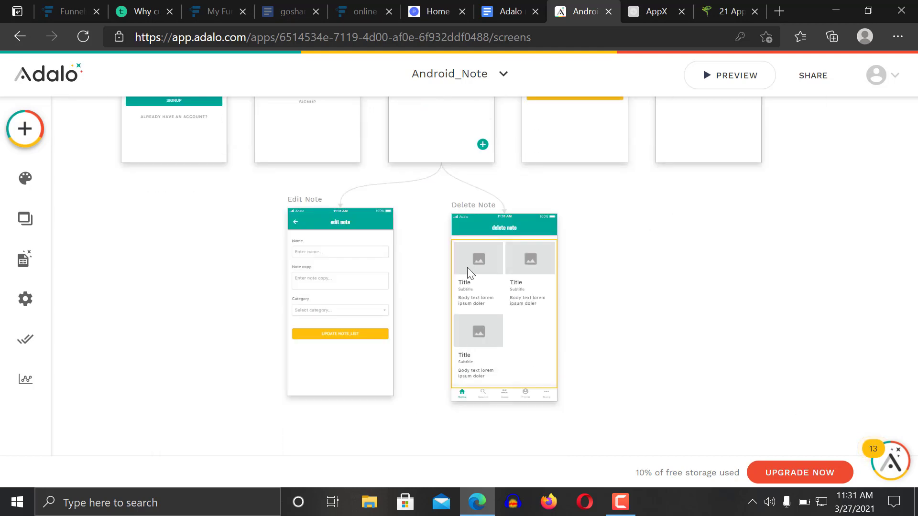
Delete the card list and the tab bar from the Delete Note screen
{"action": "left_click", "coordinate": [467, 267]}
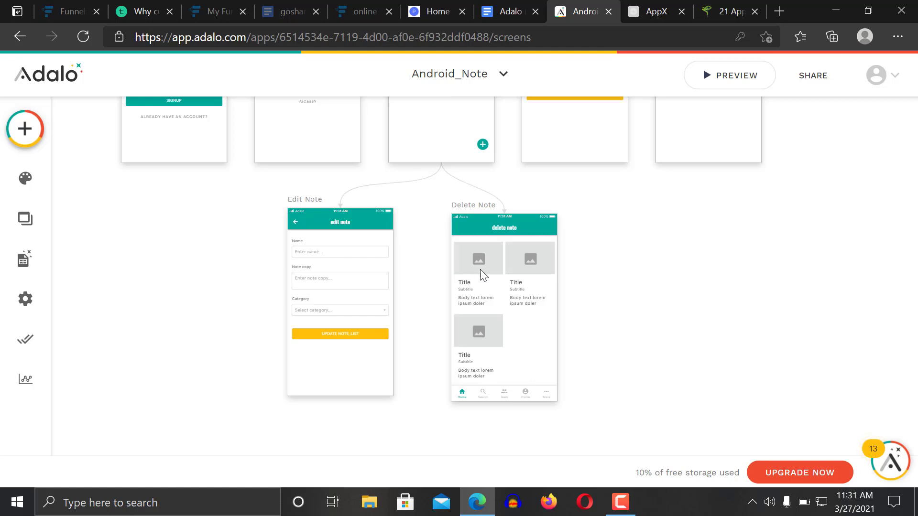
{"action": "left_click", "coordinate": [487, 277]}
{"action": "key", "text": "Delete"}
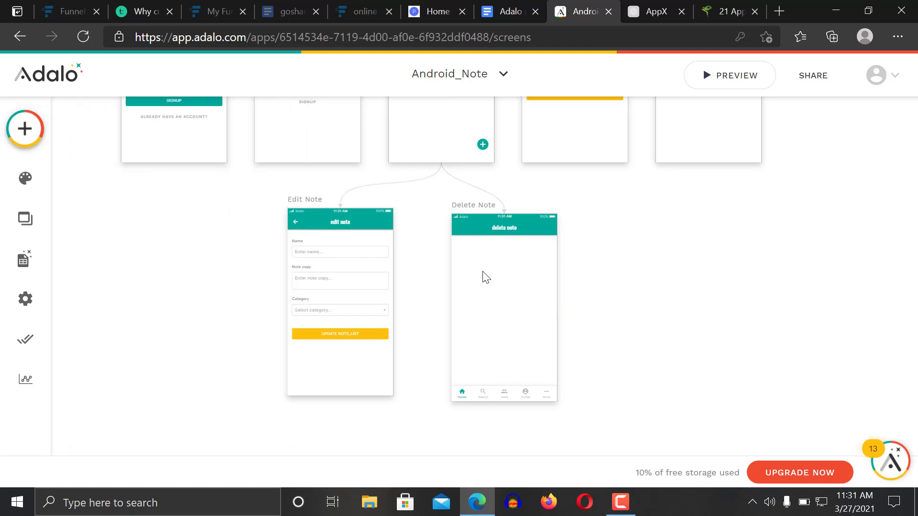
{"action": "left_click", "coordinate": [550, 400]}
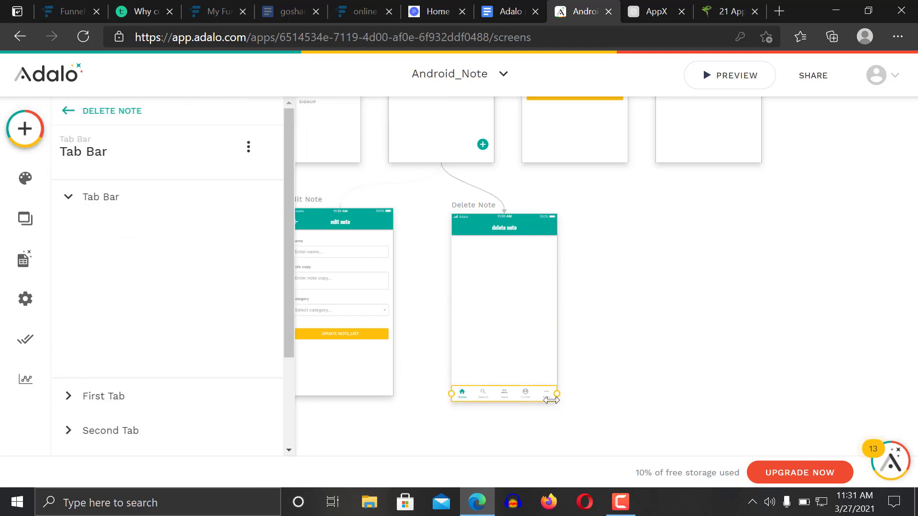
{"action": "key", "text": "Delete"}
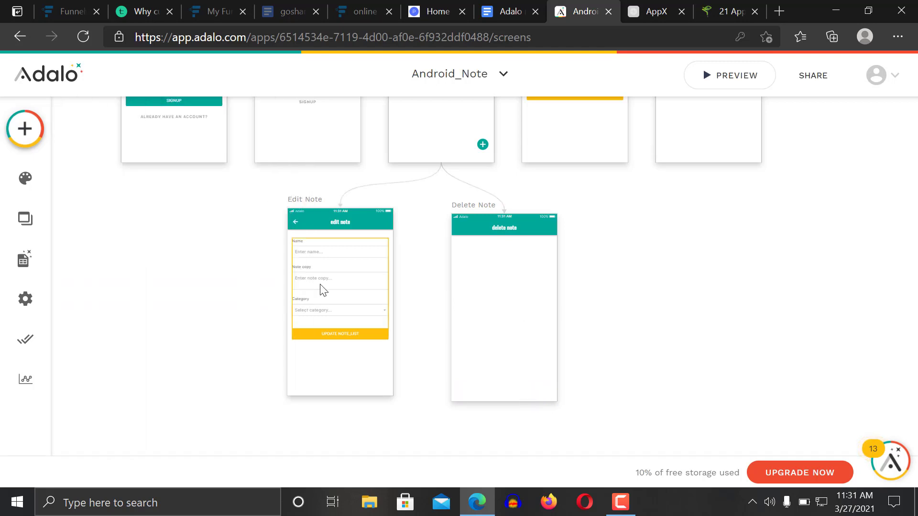
Drag a Rectangle from the Simple components onto the Delete Note screen
{"action": "left_click", "coordinate": [29, 118]}
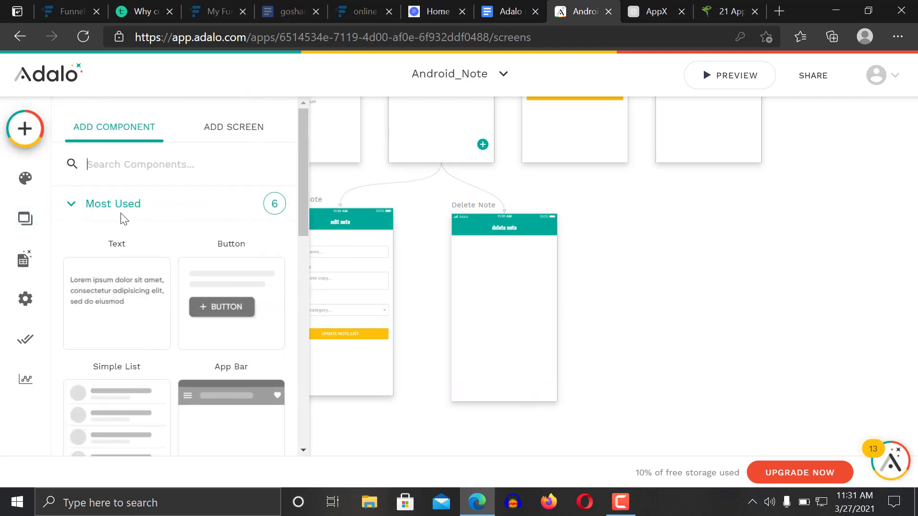
{"action": "left_click_drag", "start_coordinate": [303, 199], "coordinate": [311, 424]}
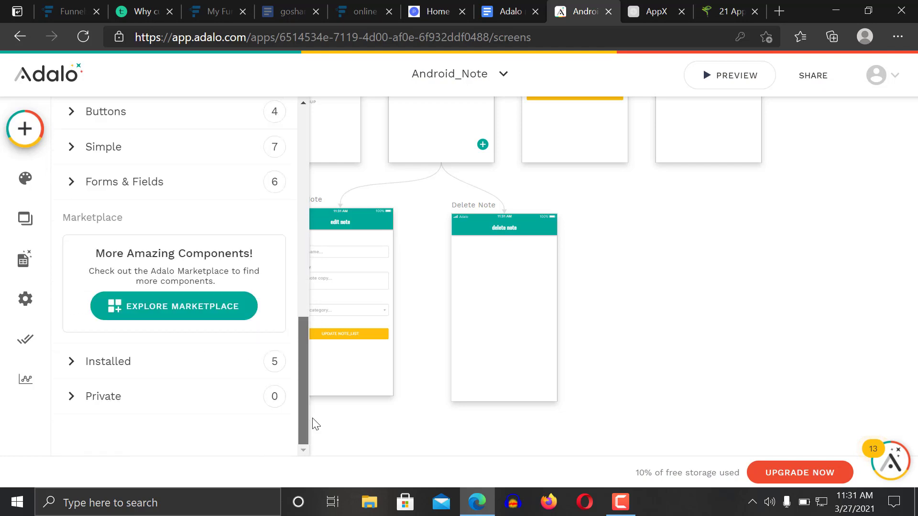
{"action": "left_click", "coordinate": [195, 152]}
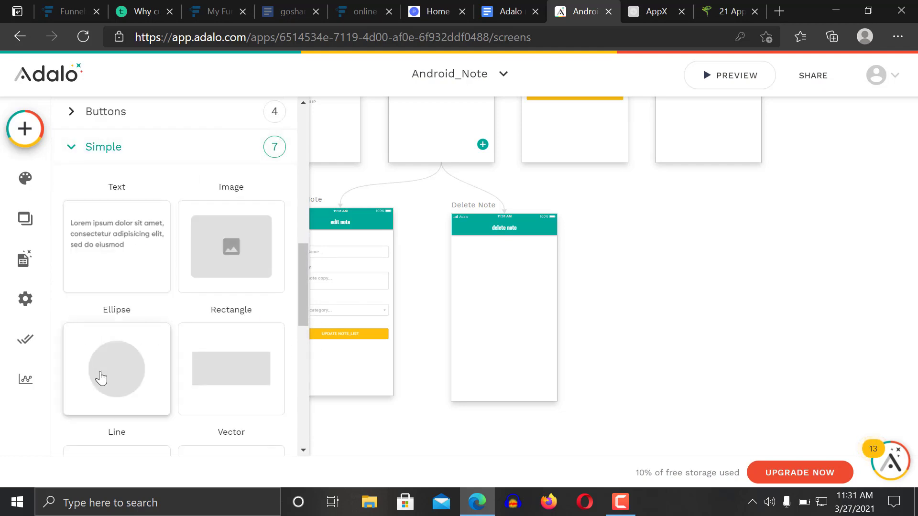
{"action": "left_click_drag", "start_coordinate": [238, 373], "coordinate": [504, 329]}
{"action": "left_click", "coordinate": [682, 294]}
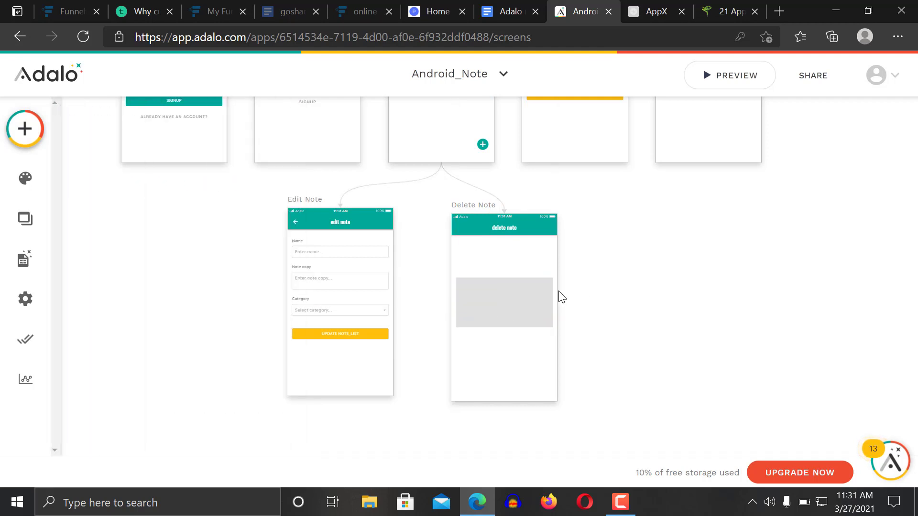
Check the properties of Rectangle 2 and the app bar, then select both together
{"action": "left_click", "coordinate": [500, 302]}
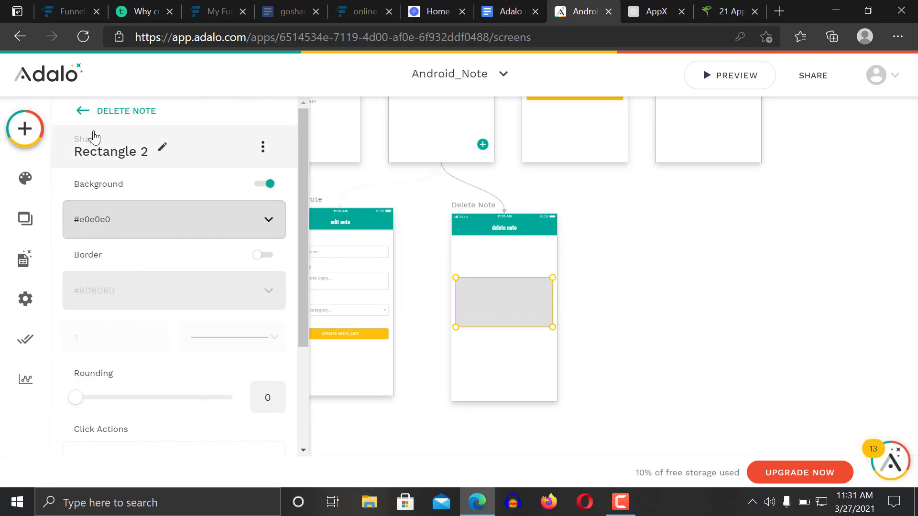
{"action": "left_click", "coordinate": [489, 254]}
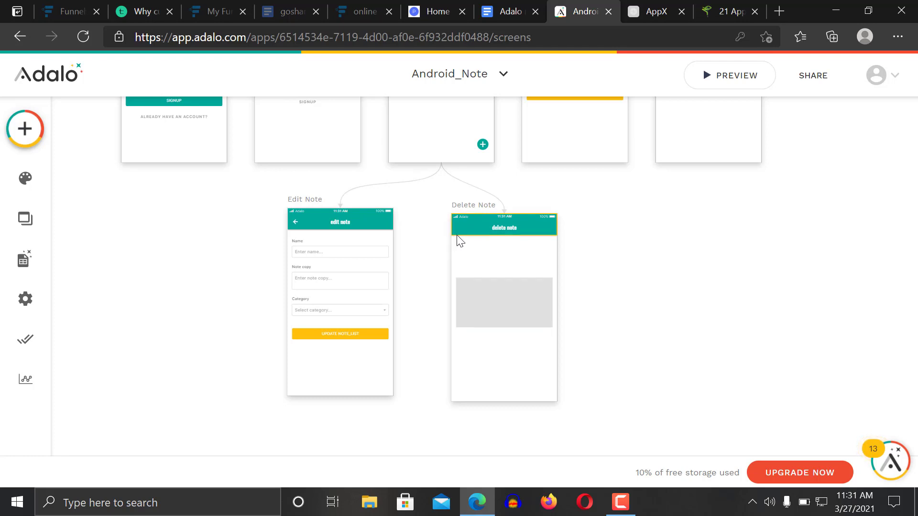
{"action": "left_click", "coordinate": [458, 234]}
{"action": "left_click", "coordinate": [467, 248]}
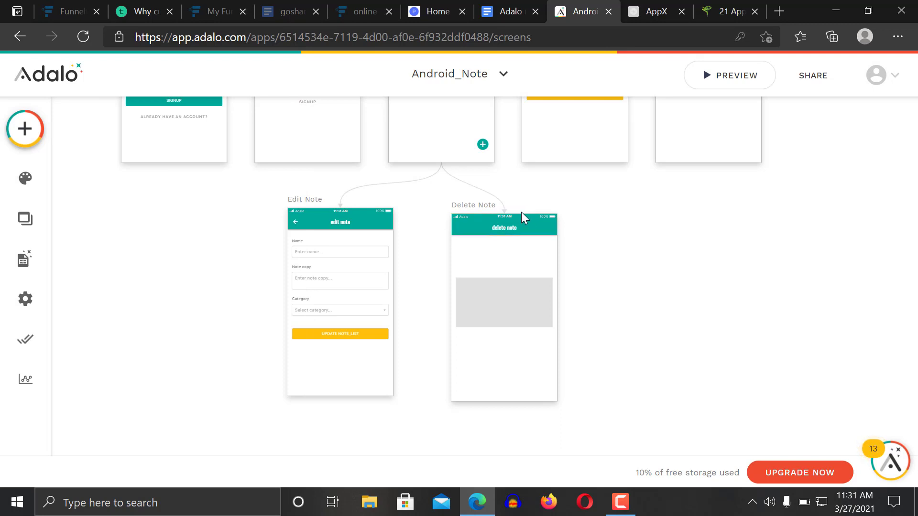
{"action": "left_click", "coordinate": [524, 228]}
{"action": "left_click", "coordinate": [533, 365]}
{"action": "left_click_drag", "start_coordinate": [589, 421], "coordinate": [438, 184]}
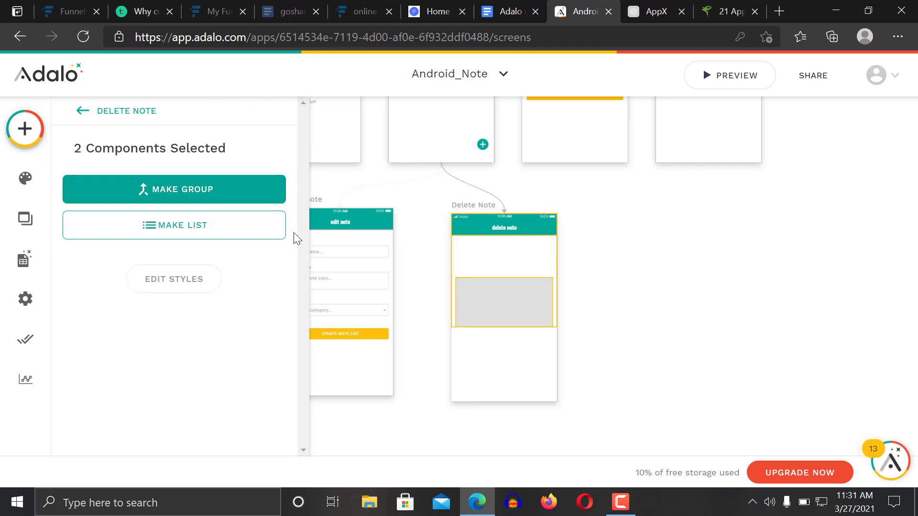
{"action": "left_click", "coordinate": [443, 240]}
Reselect the grey rectangle and review its settings
{"action": "scroll", "coordinate": [468, 246], "scroll_direction": "up", "scroll_amount": 2}
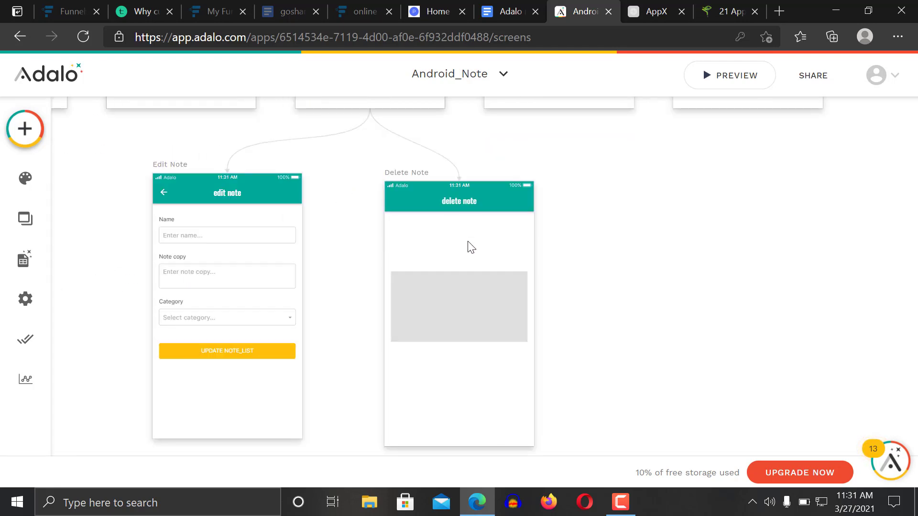
{"action": "left_click", "coordinate": [491, 329]}
{"action": "left_click", "coordinate": [494, 372]}
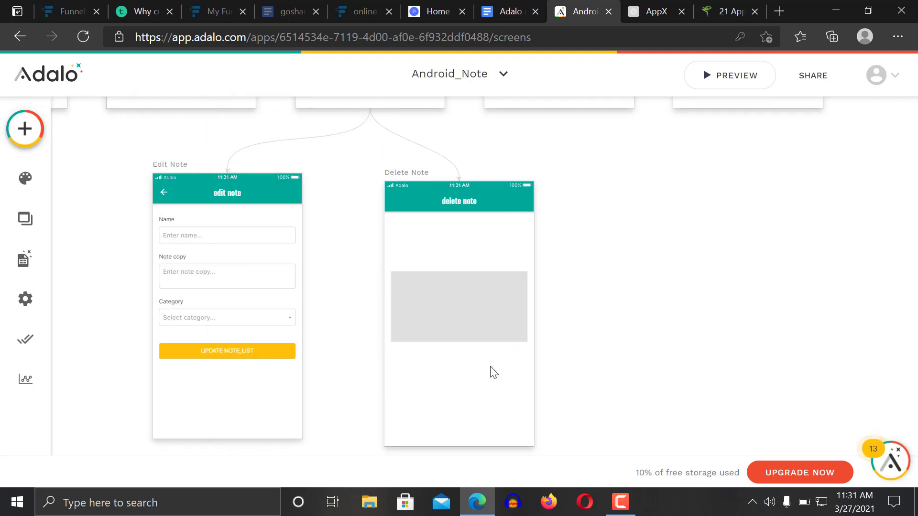
{"action": "left_click", "coordinate": [444, 319]}
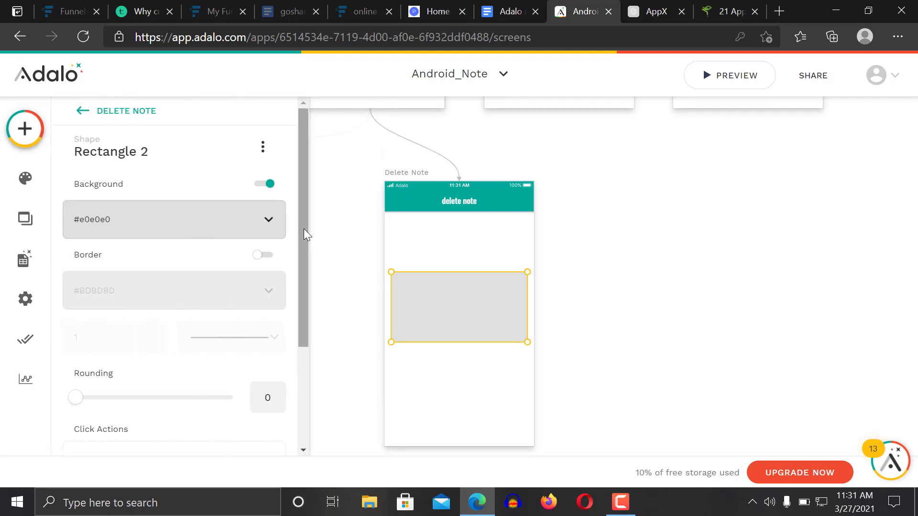
{"action": "left_click_drag", "start_coordinate": [303, 229], "coordinate": [389, 254]}
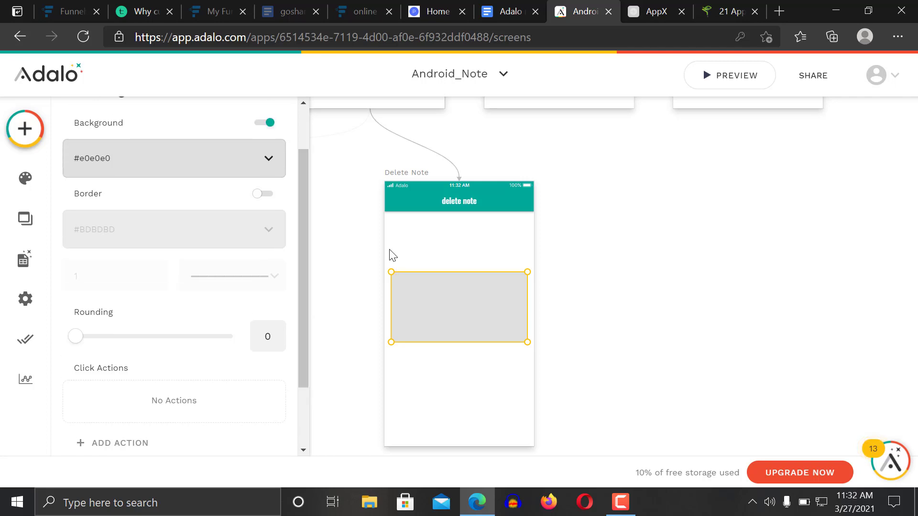
{"action": "left_click", "coordinate": [383, 230]}
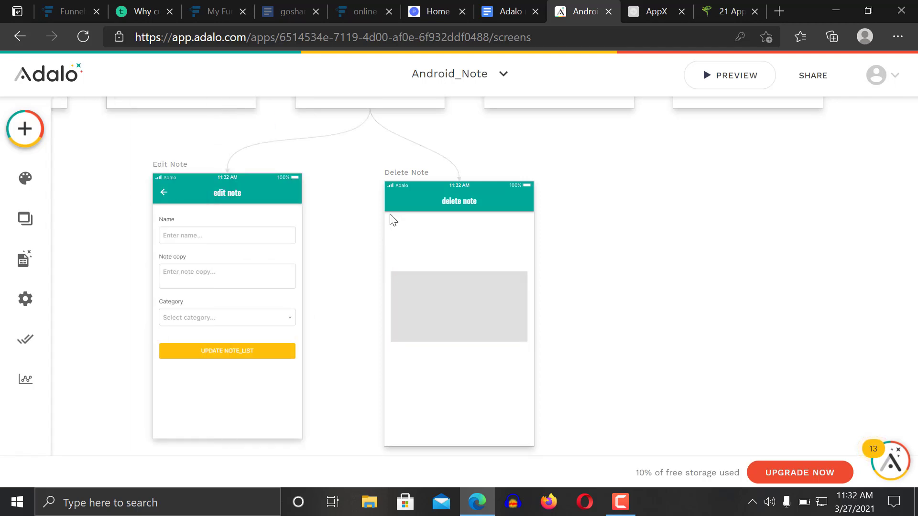
Set the Delete Note app bar's icon colour to fully transparent #ffffff00
{"action": "left_click", "coordinate": [390, 207]}
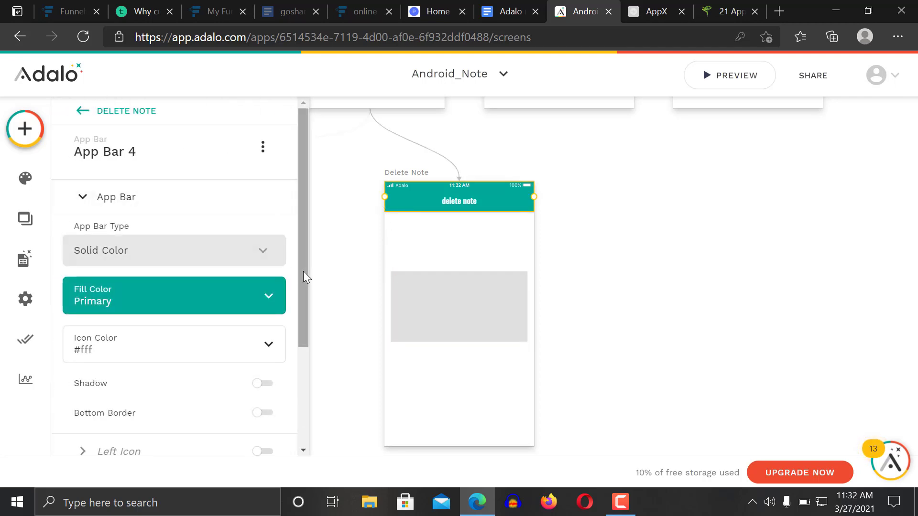
{"action": "left_click_drag", "start_coordinate": [304, 271], "coordinate": [297, 345]}
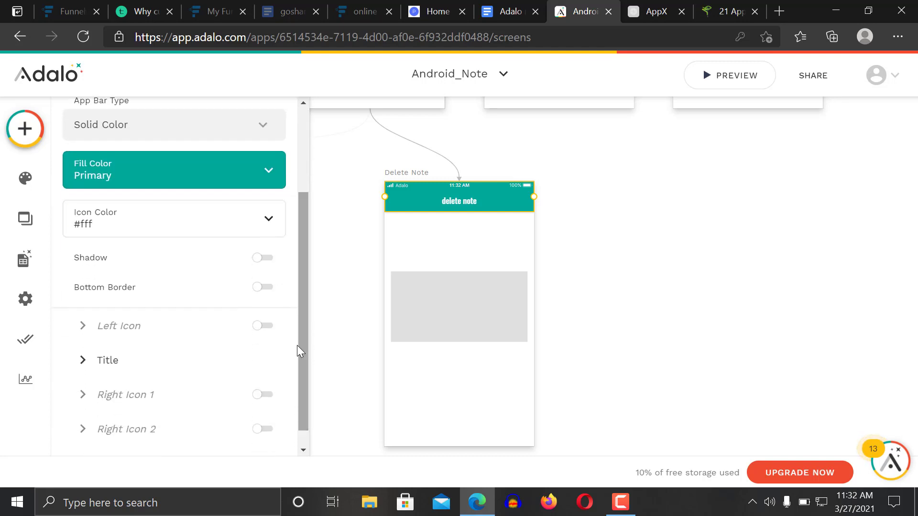
{"action": "left_click", "coordinate": [212, 228]}
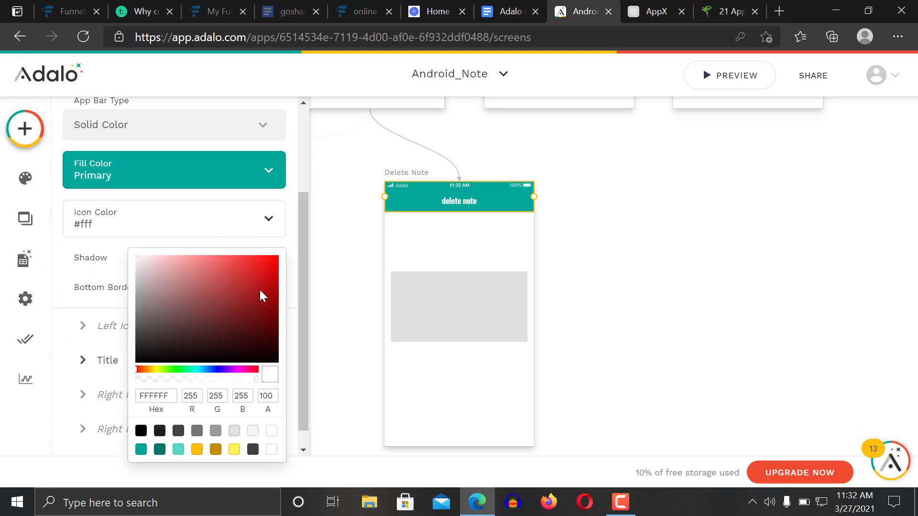
{"action": "left_click", "coordinate": [139, 379]}
{"action": "left_click", "coordinate": [571, 280]}
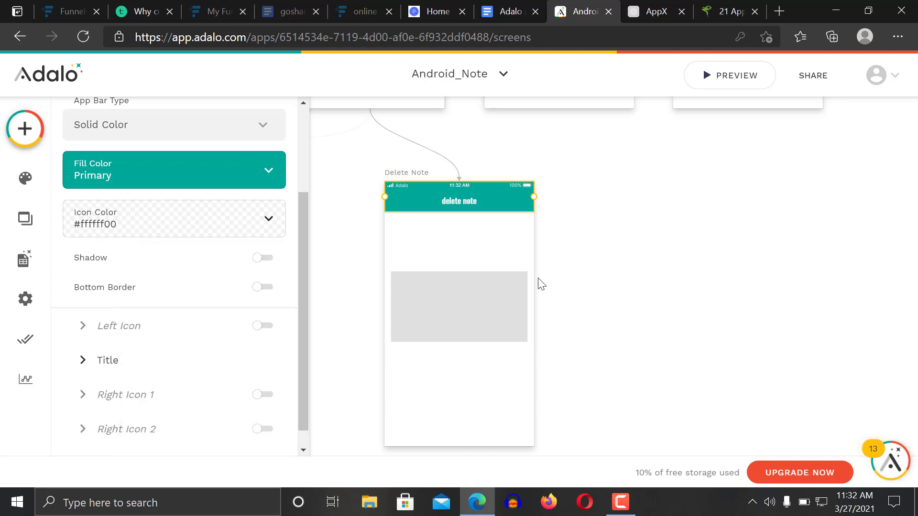
With the grey rectangle selected, pick a Text component to add
{"action": "left_click", "coordinate": [495, 313]}
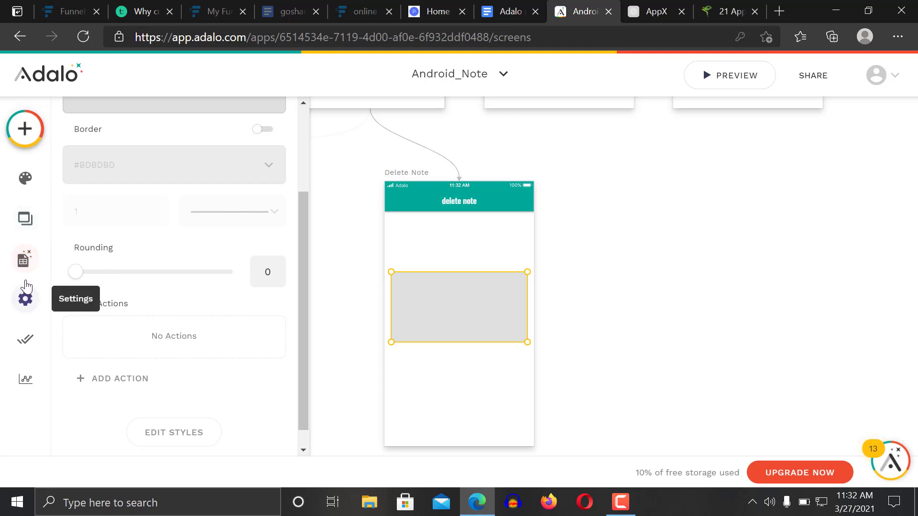
{"action": "left_click", "coordinate": [24, 129]}
{"action": "left_click", "coordinate": [120, 281]}
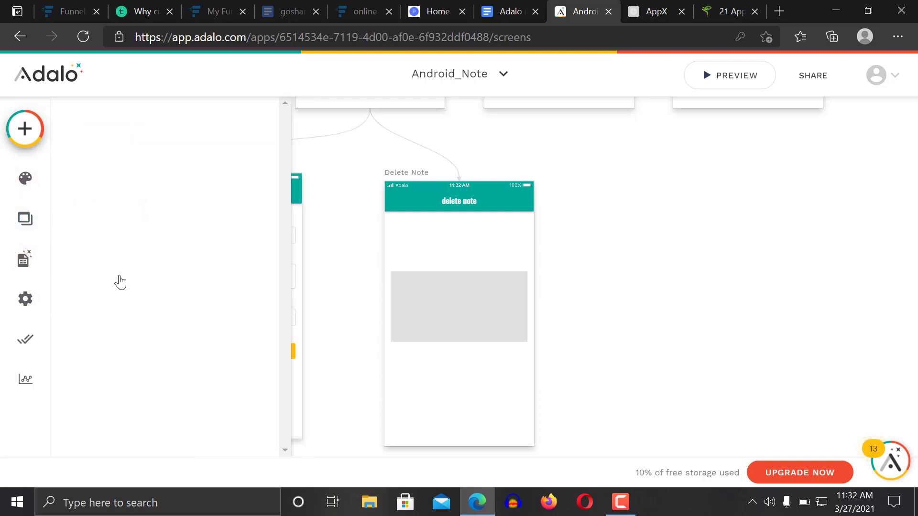
Add text 'Are you sure you want to delete your note' in the rectangle, narrowed to wrap
{"action": "left_click", "coordinate": [443, 284]}
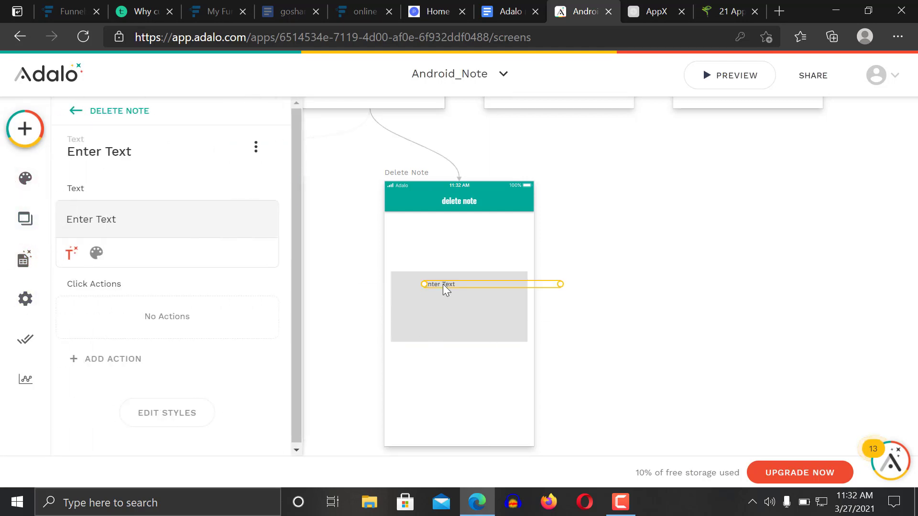
{"action": "triple_click", "coordinate": [181, 222]}
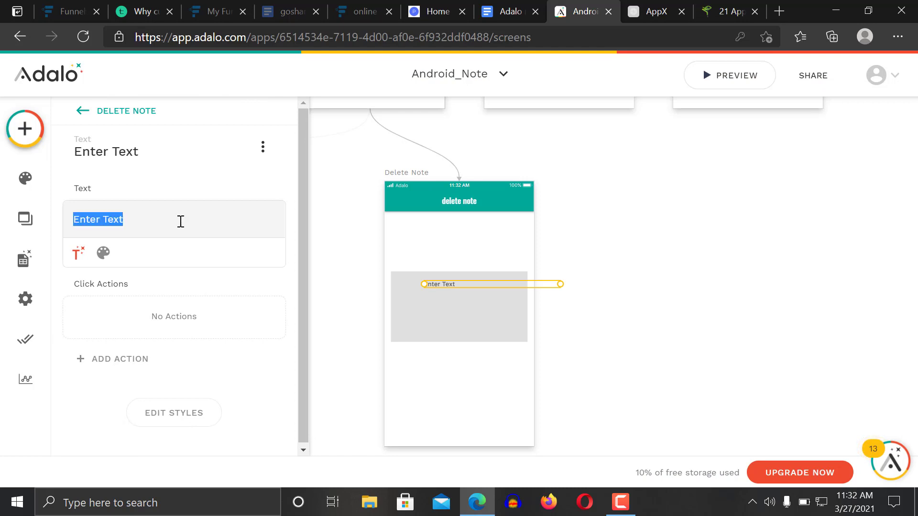
{"action": "type", "text": "Are t"}
{"action": "key", "text": "BackSpace"}
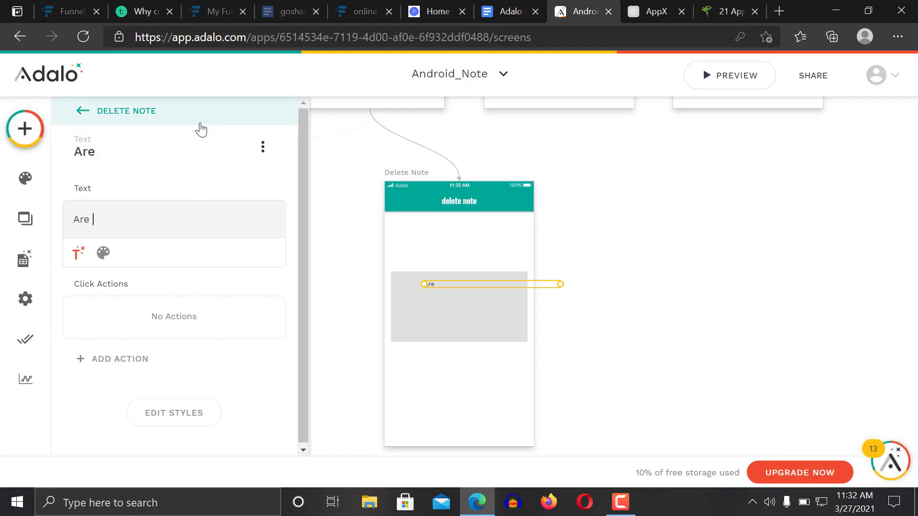
{"action": "type", "text": "you sure yo"}
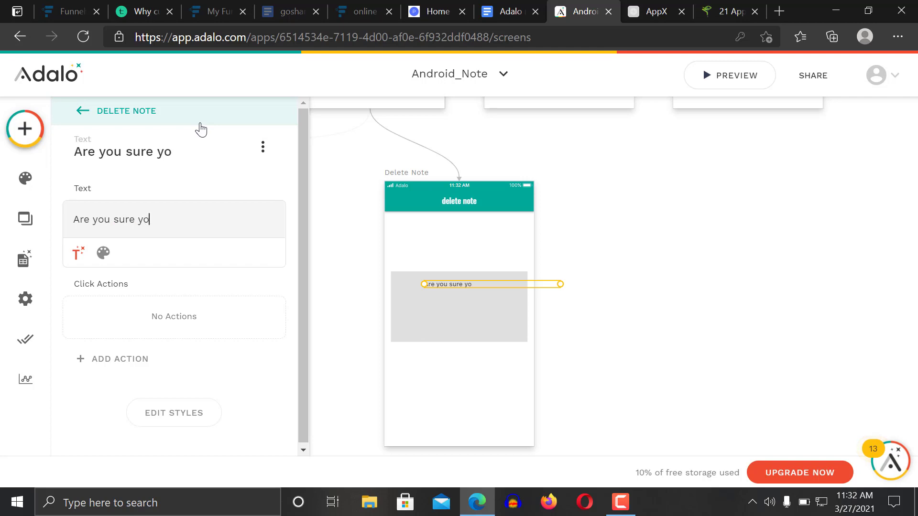
{"action": "type", "text": "u want to ddel"}
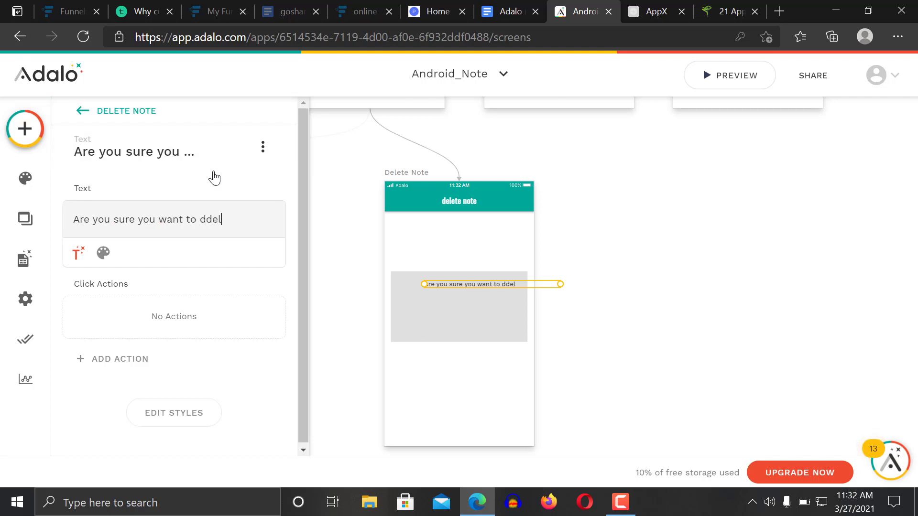
{"action": "key", "text": "BackSpace"}
{"action": "key", "text": "BackSpace"}
{"action": "key", "text": "BackSpace"}
{"action": "key", "text": "BackSpace"}
{"action": "type", "text": "delete your note?"}
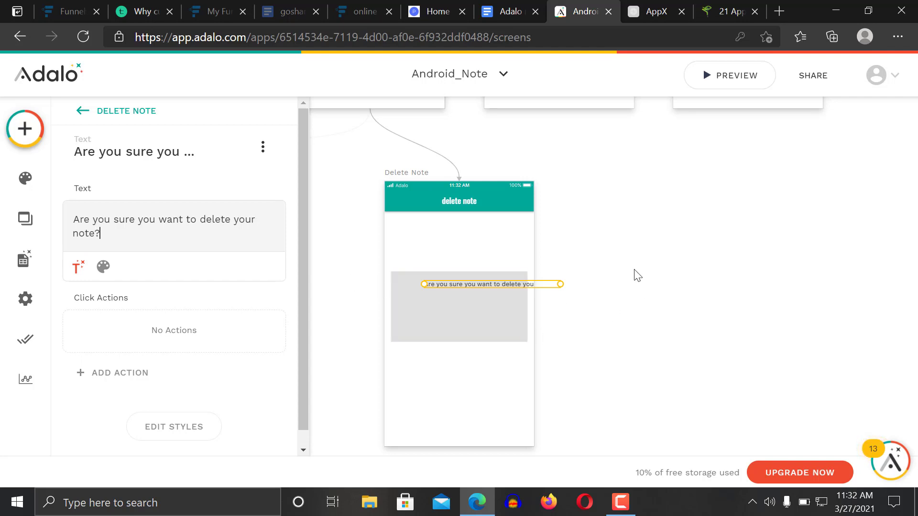
{"action": "left_click_drag", "start_coordinate": [556, 282], "coordinate": [472, 290]}
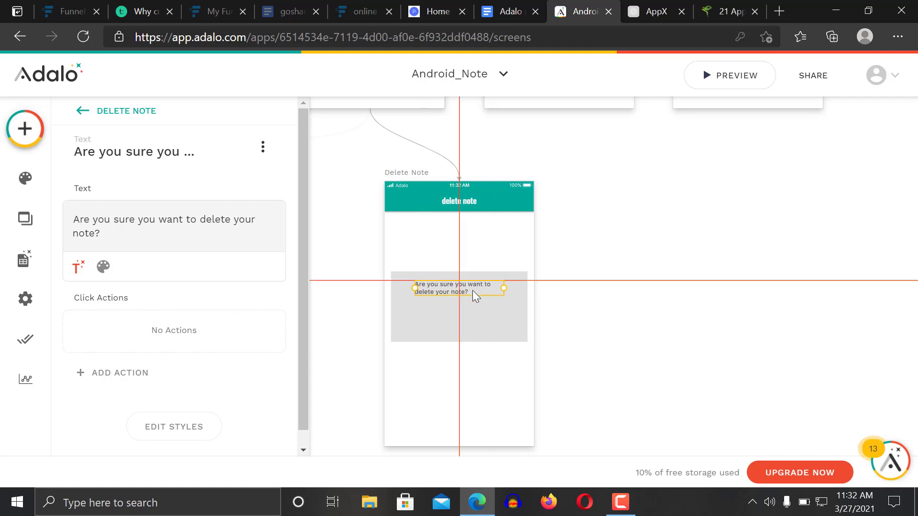
Add a Button to the Delete Note screen and move it into the grey box
{"action": "left_click", "coordinate": [23, 129]}
{"action": "type", "text": "butt"}
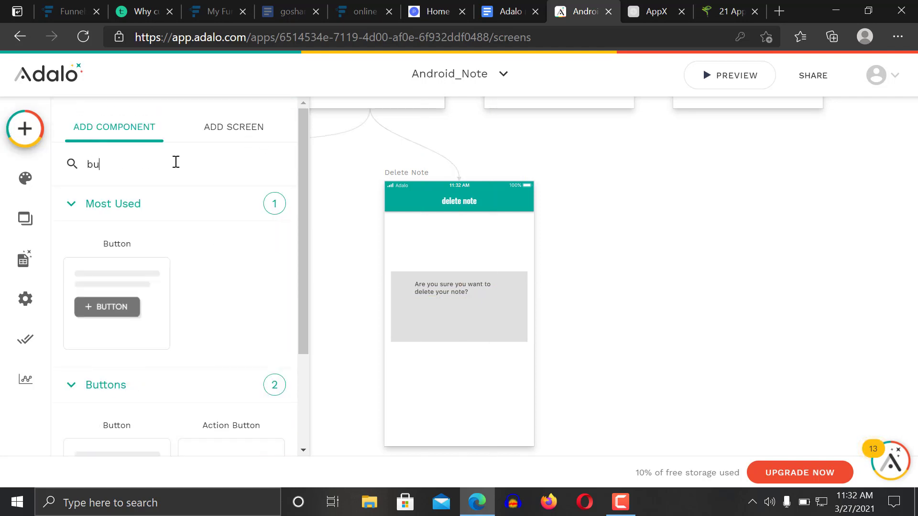
{"action": "left_click", "coordinate": [98, 308]}
{"action": "left_click_drag", "start_coordinate": [98, 311], "coordinate": [506, 380]}
{"action": "left_click_drag", "start_coordinate": [502, 375], "coordinate": [486, 325]}
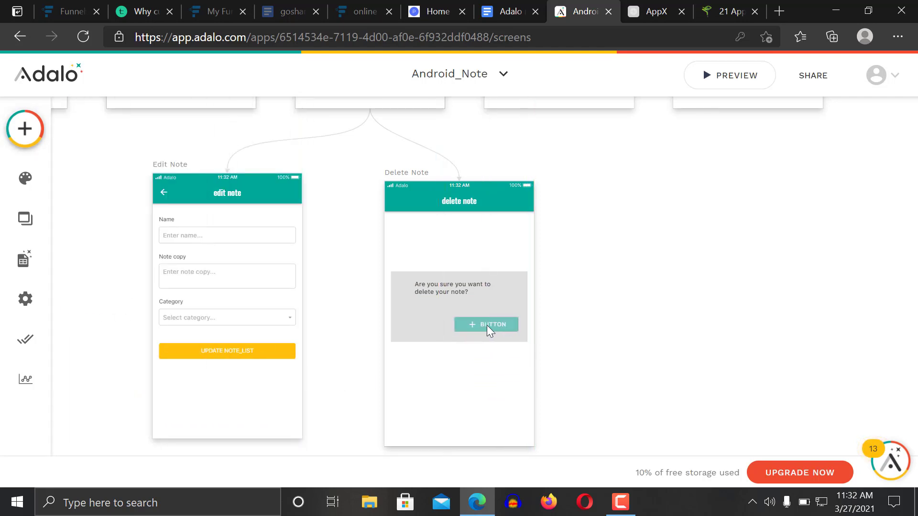
{"action": "left_click", "coordinate": [487, 325]}
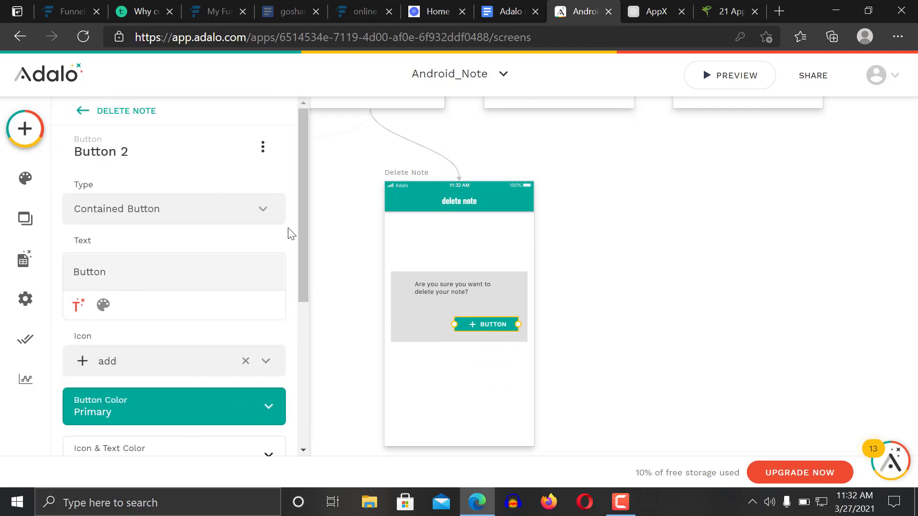
{"action": "left_click", "coordinate": [80, 114]}
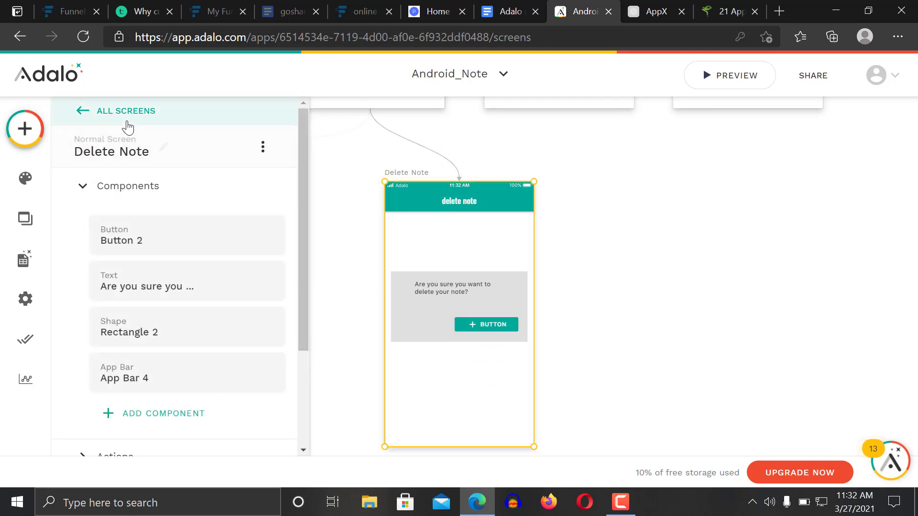
{"action": "left_click", "coordinate": [66, 121]}
Remove the accidental second button so only one remains
{"action": "left_click", "coordinate": [25, 127]}
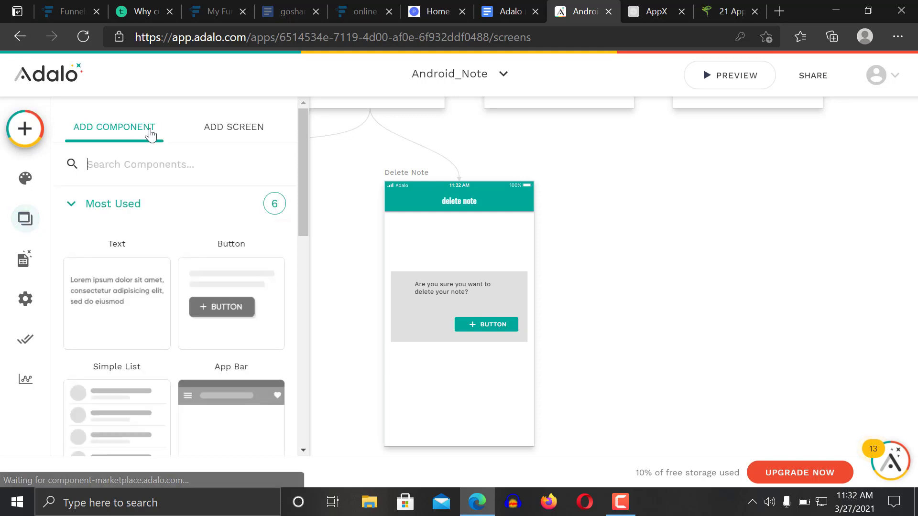
{"action": "left_click", "coordinate": [206, 162]}
{"action": "type", "text": "butt"}
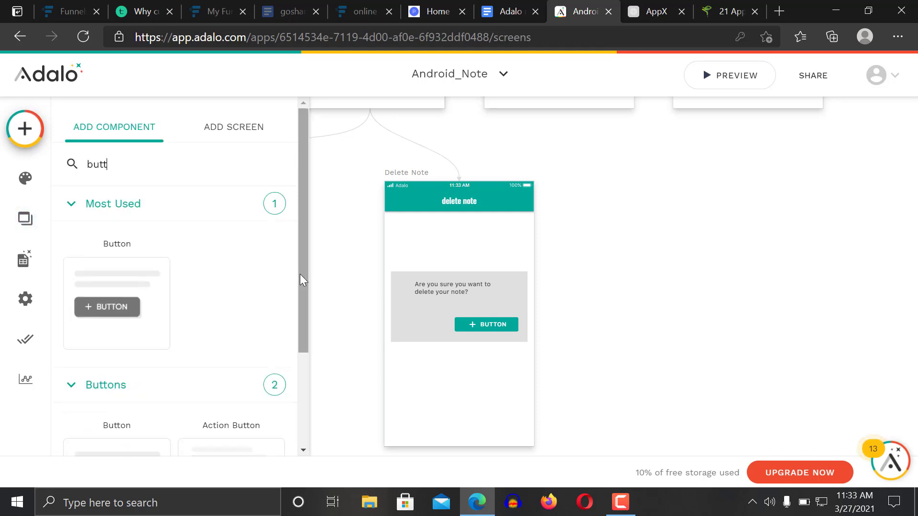
{"action": "left_click_drag", "start_coordinate": [300, 274], "coordinate": [299, 239]}
{"action": "left_click_drag", "start_coordinate": [114, 317], "coordinate": [421, 328]}
{"action": "key", "text": "Delete"}
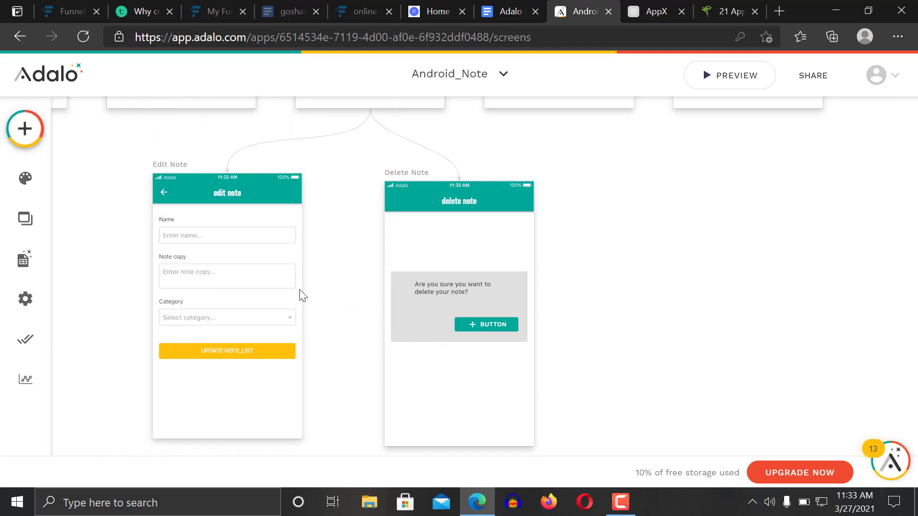
{"action": "left_click", "coordinate": [25, 129]}
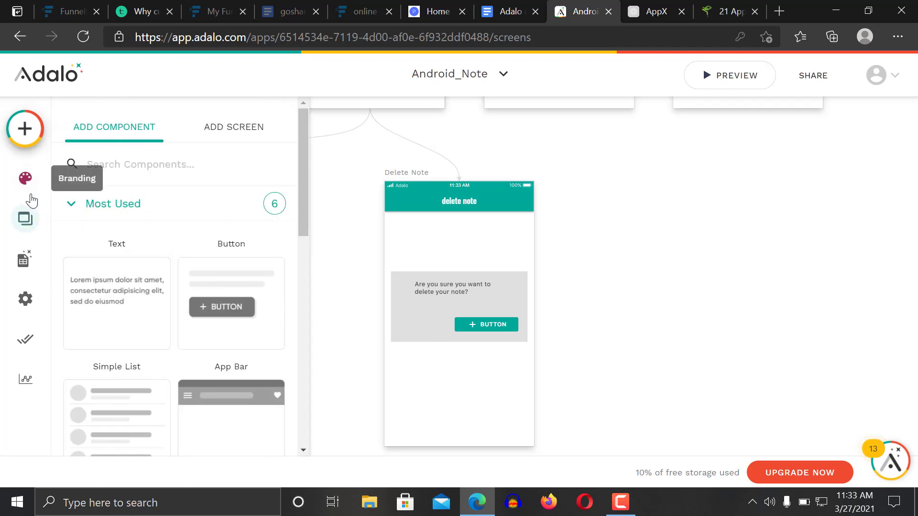
Place a text label reading 'Ok' beside the button and narrow it
{"action": "left_click", "coordinate": [20, 143]}
{"action": "left_click", "coordinate": [21, 143]}
{"action": "left_click_drag", "start_coordinate": [111, 298], "coordinate": [422, 325]}
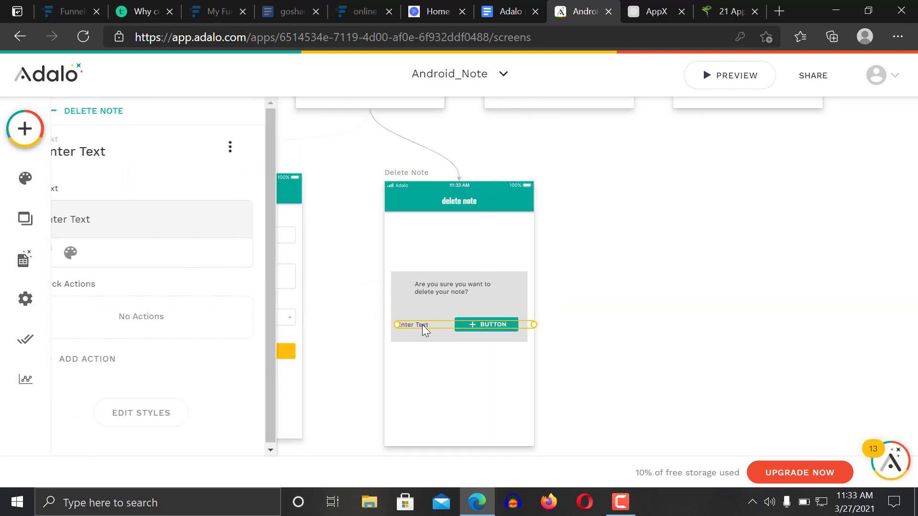
{"action": "triple_click", "coordinate": [156, 215]}
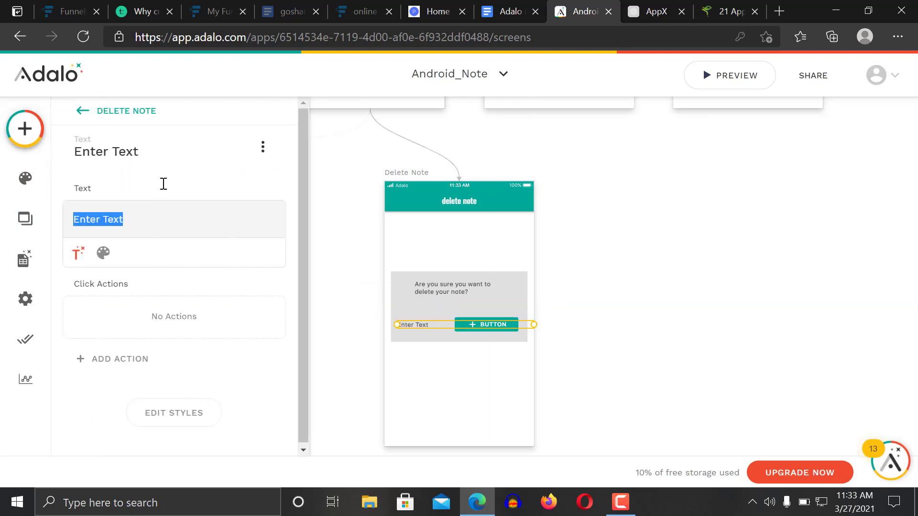
{"action": "type", "text": "Okay"}
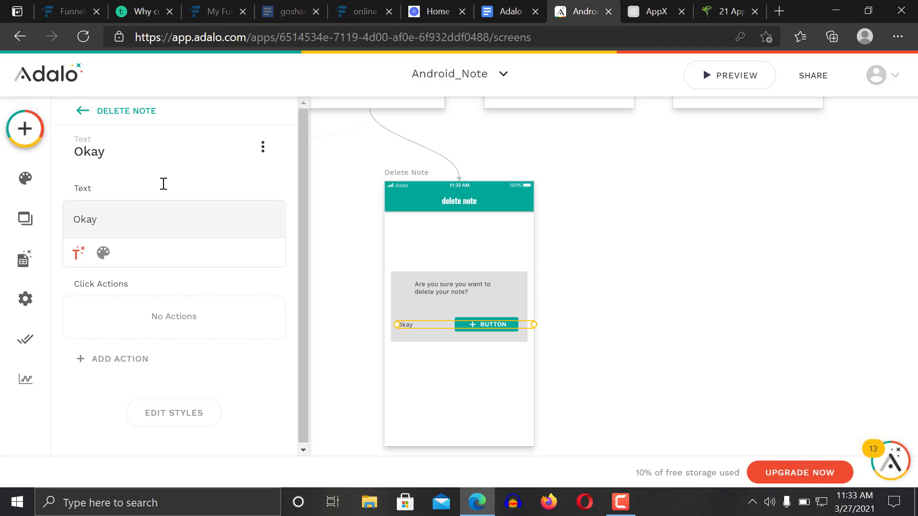
{"action": "key", "text": "BackSpace"}
{"action": "key", "text": "BackSpace"}
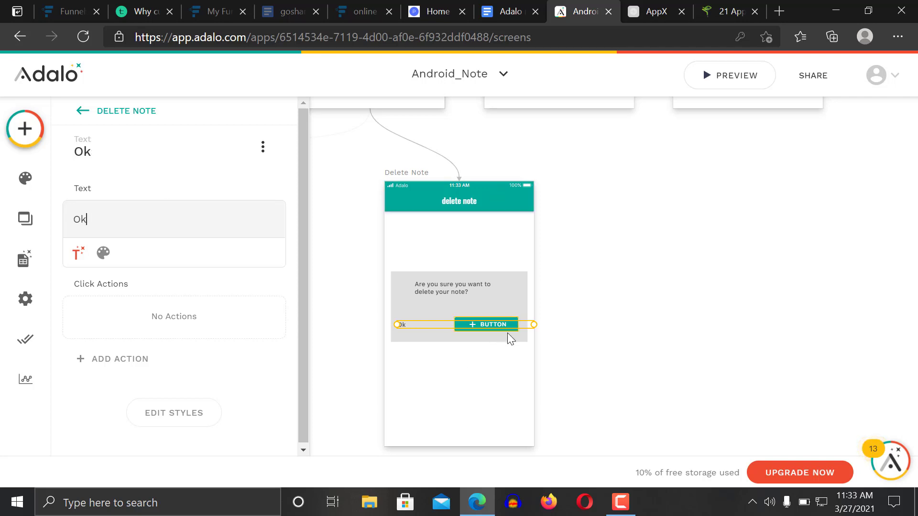
{"action": "left_click_drag", "start_coordinate": [533, 324], "coordinate": [427, 321]}
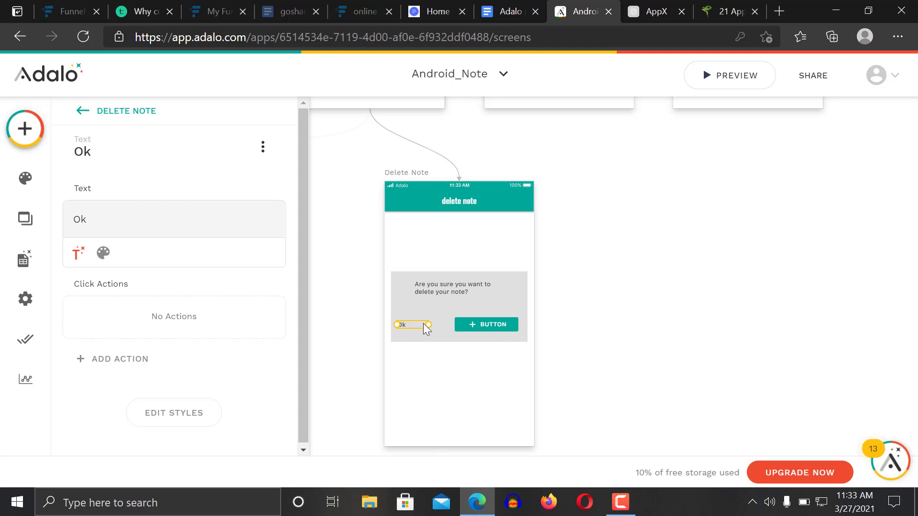
Center-align the Ok label's text
{"action": "left_click", "coordinate": [104, 253]}
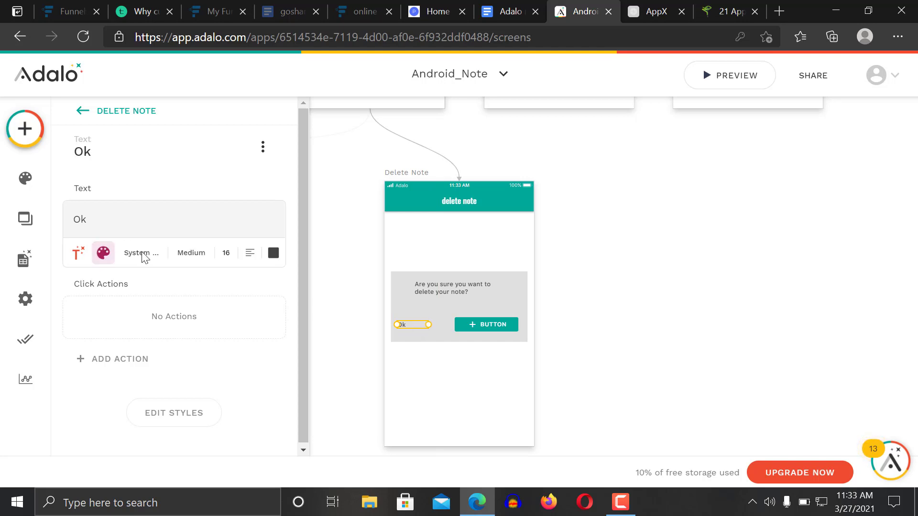
{"action": "left_click", "coordinate": [190, 252]}
{"action": "left_click", "coordinate": [250, 252]}
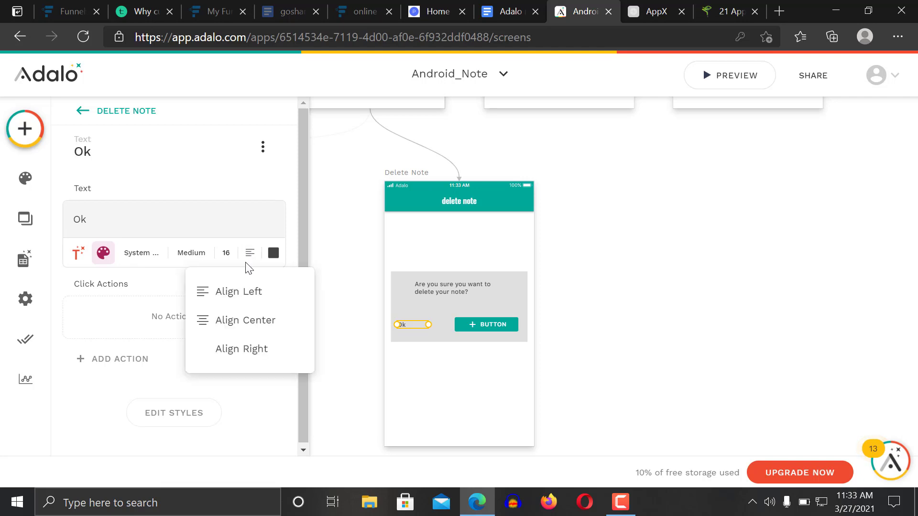
{"action": "left_click", "coordinate": [243, 320]}
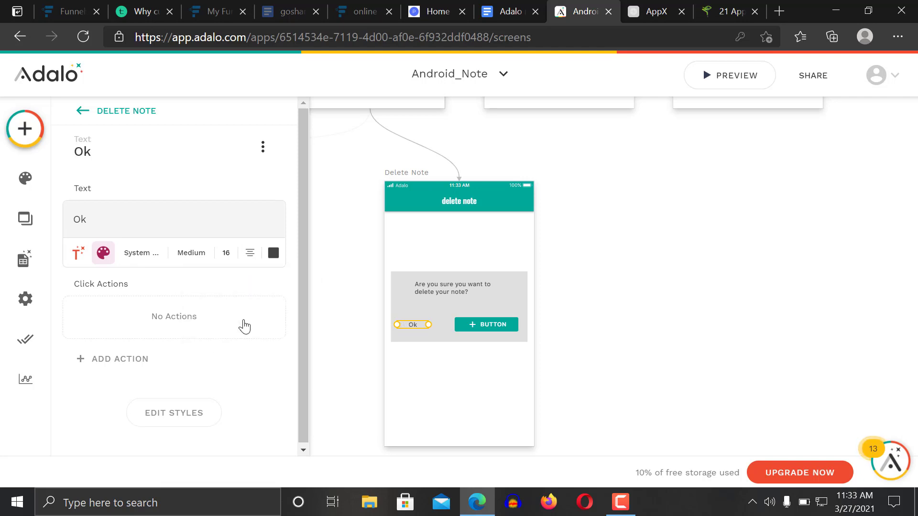
{"action": "left_click", "coordinate": [496, 326]}
Change the button text to 'Cancel' and clear its plus icon
{"action": "double_click", "coordinate": [137, 275]}
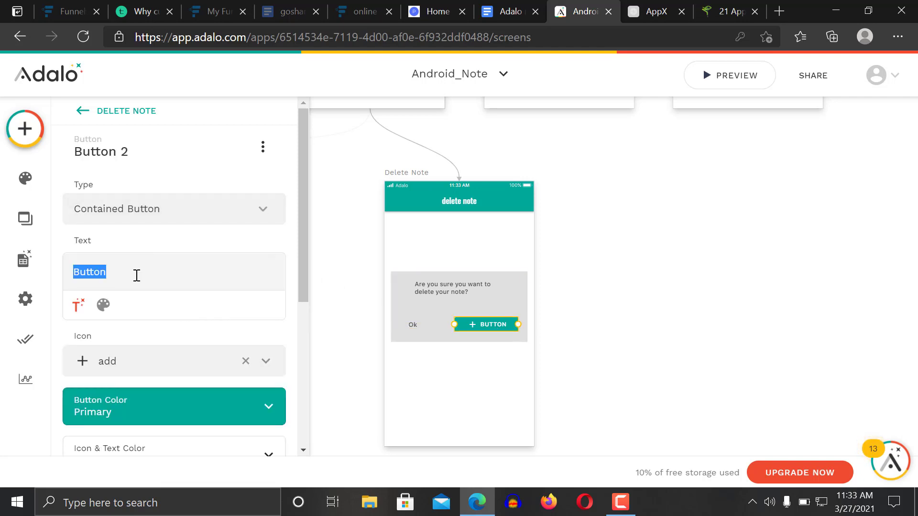
{"action": "type", "text": "Can"}
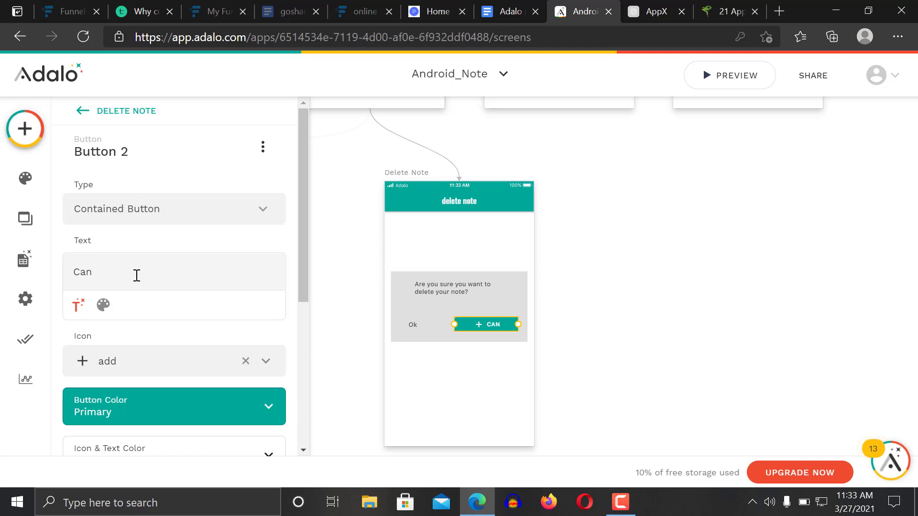
{"action": "type", "text": "cel"}
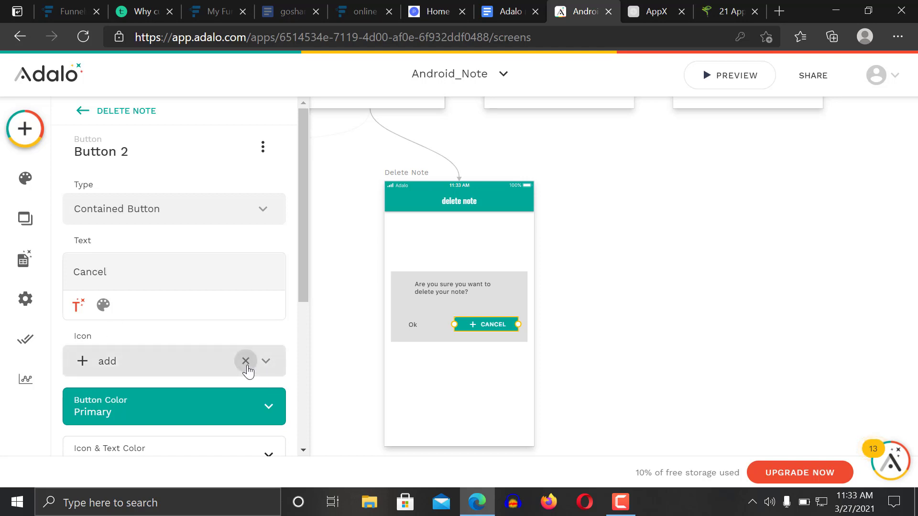
{"action": "left_click", "coordinate": [246, 361]}
{"action": "left_click", "coordinate": [589, 320]}
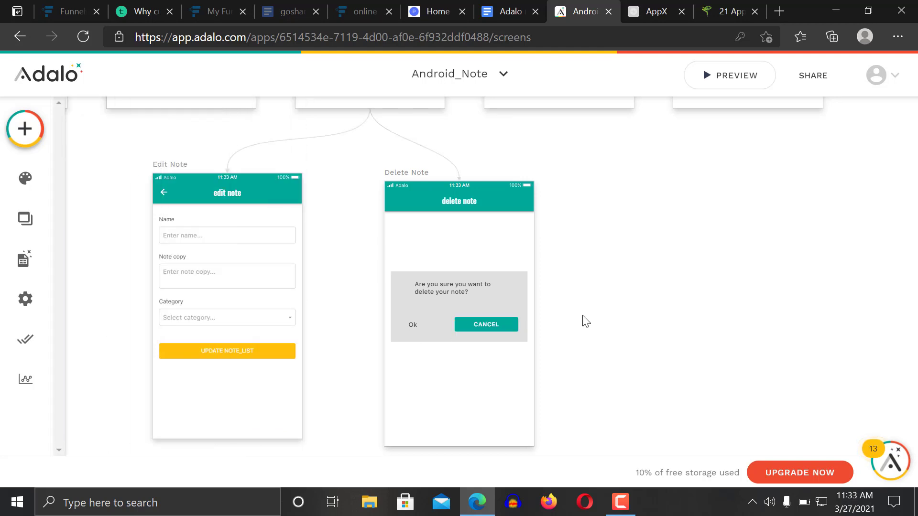
{"action": "left_click", "coordinate": [415, 325]}
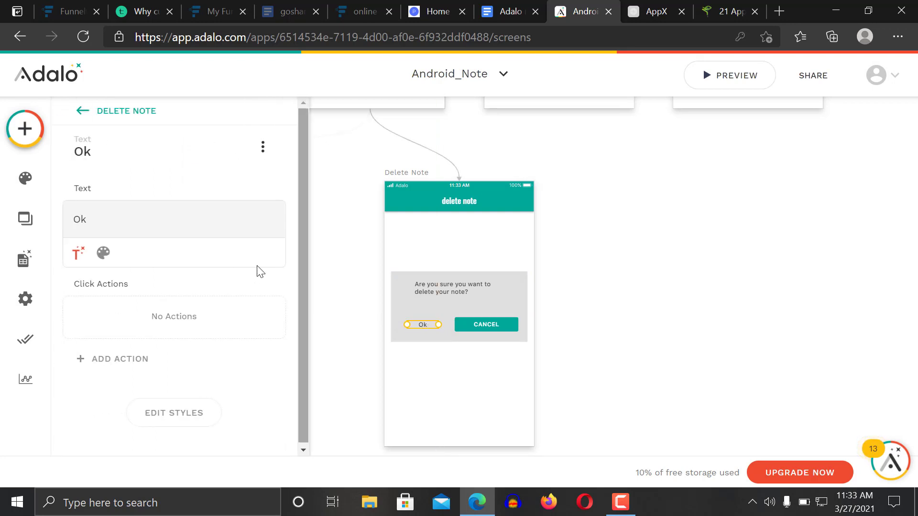
{"action": "left_click", "coordinate": [104, 254]}
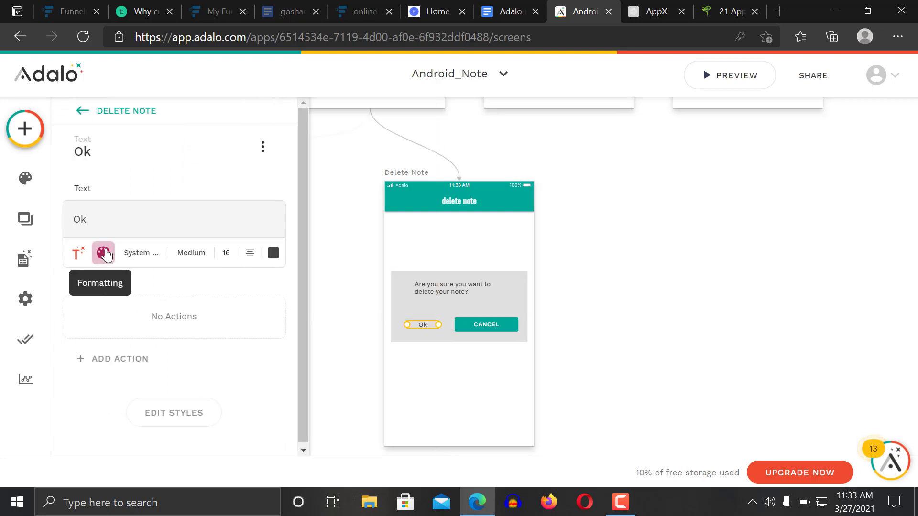
{"action": "left_click", "coordinate": [231, 254]}
{"action": "type", "text": "20"}
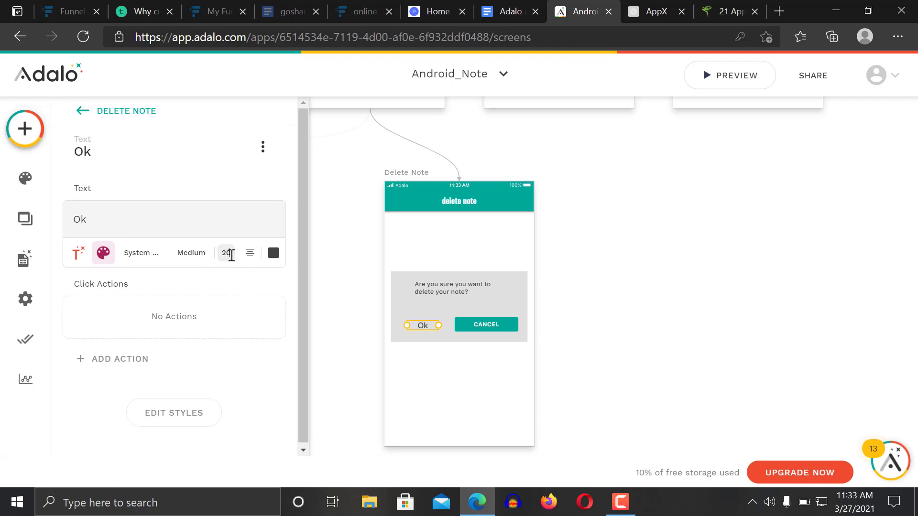
{"action": "left_click", "coordinate": [614, 248]}
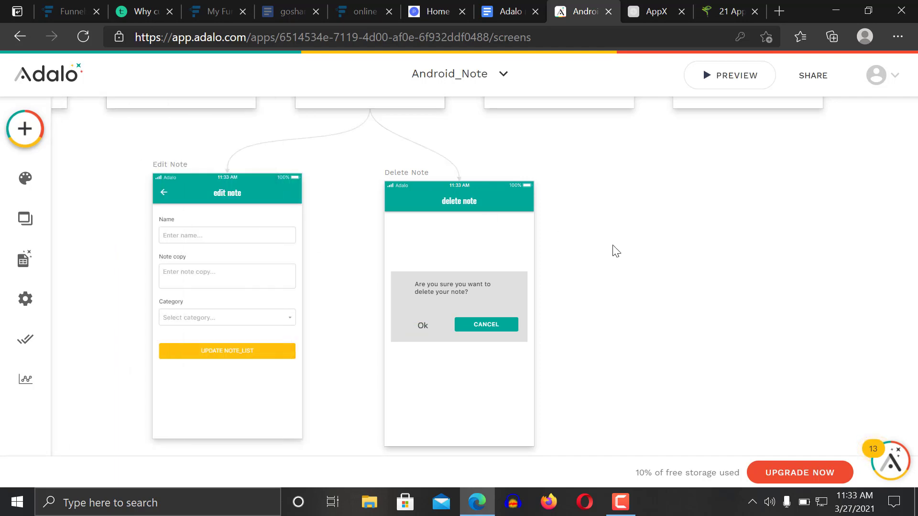
{"action": "left_click", "coordinate": [421, 325]}
{"action": "left_click", "coordinate": [426, 327]}
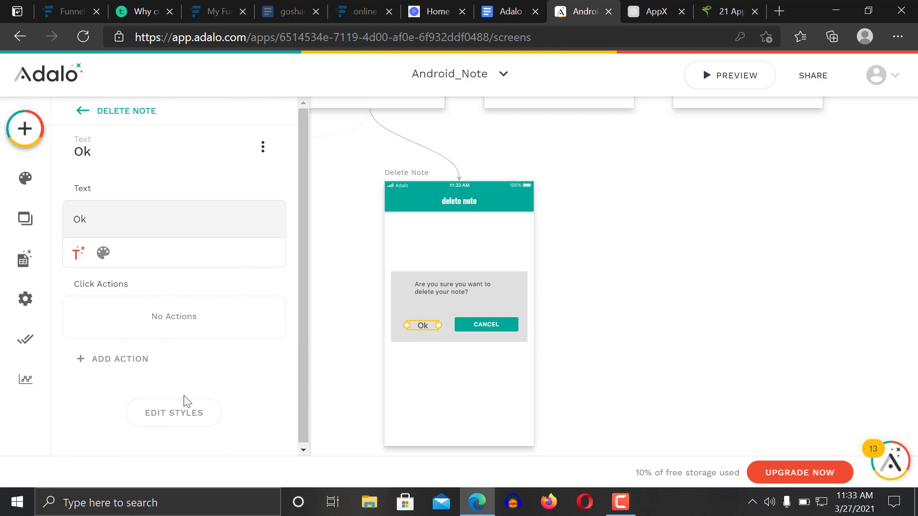
{"action": "left_click", "coordinate": [140, 359]}
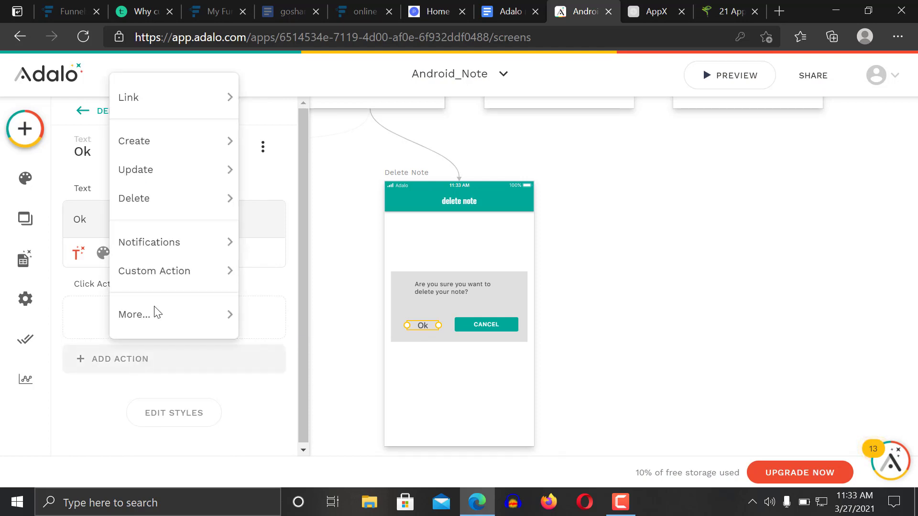
{"action": "mouse_move", "coordinate": [176, 114]}
{"action": "mouse_move", "coordinate": [173, 194]}
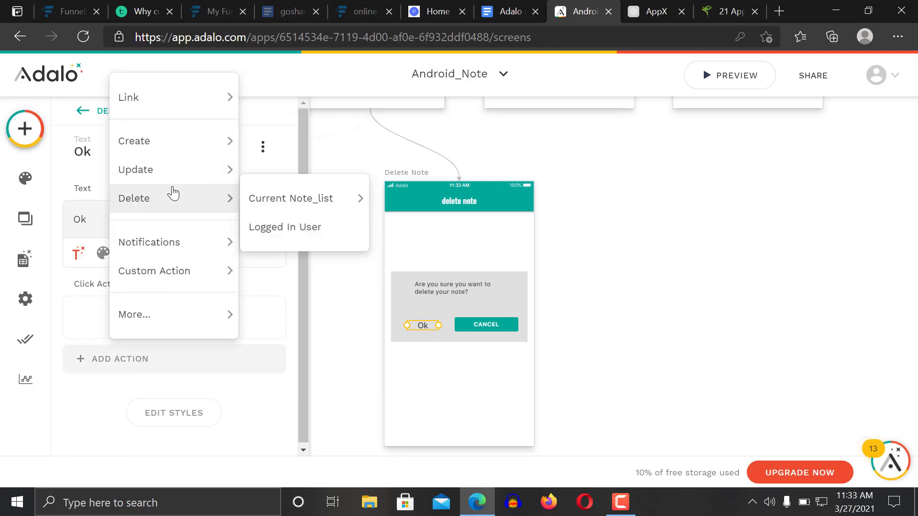
{"action": "mouse_move", "coordinate": [174, 157]}
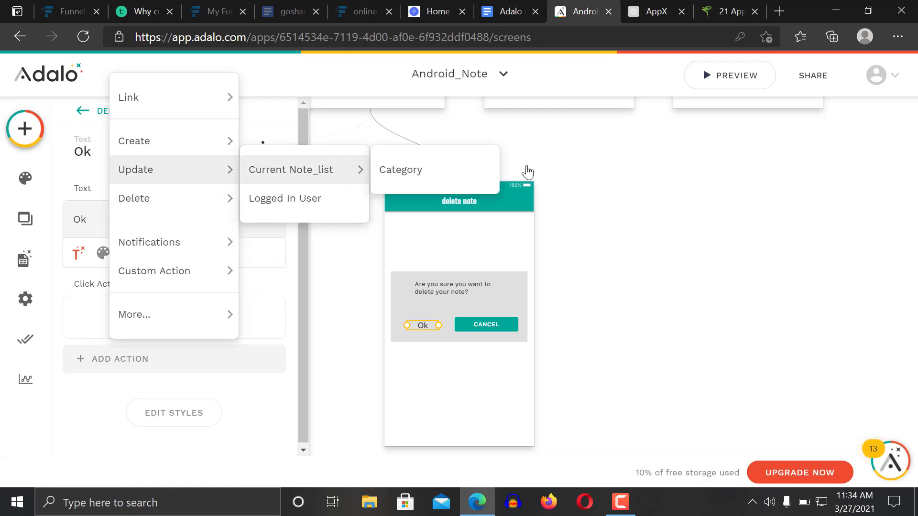
{"action": "left_click", "coordinate": [548, 174]}
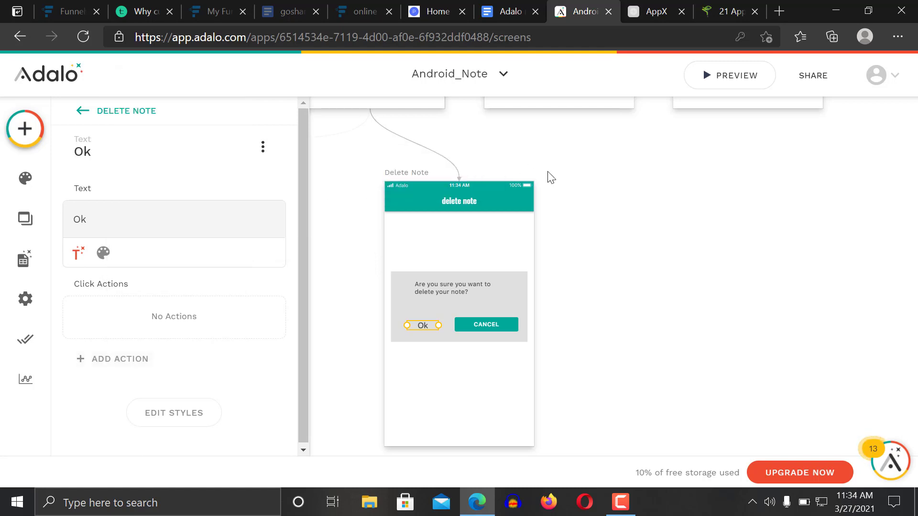
{"action": "left_click", "coordinate": [623, 505]}
{"action": "left_click", "coordinate": [868, 455]}
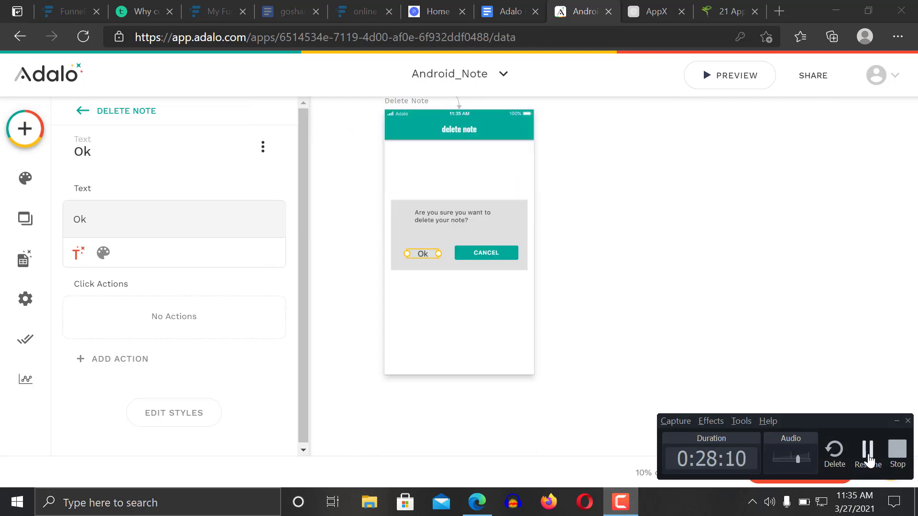
{"action": "left_click", "coordinate": [868, 458]}
{"action": "left_click", "coordinate": [668, 290]}
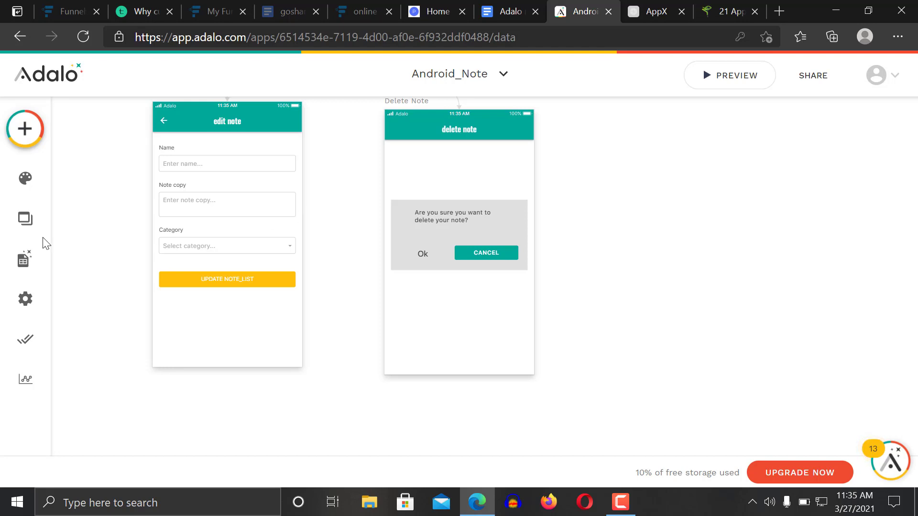
{"action": "left_click", "coordinate": [22, 262]}
{"action": "left_click", "coordinate": [431, 256]}
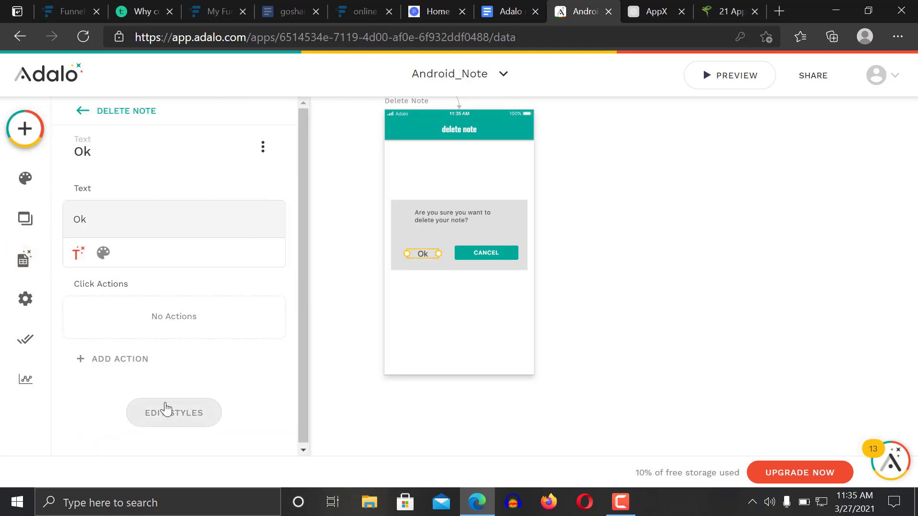
{"action": "left_click", "coordinate": [141, 361]}
{"action": "mouse_move", "coordinate": [181, 201]}
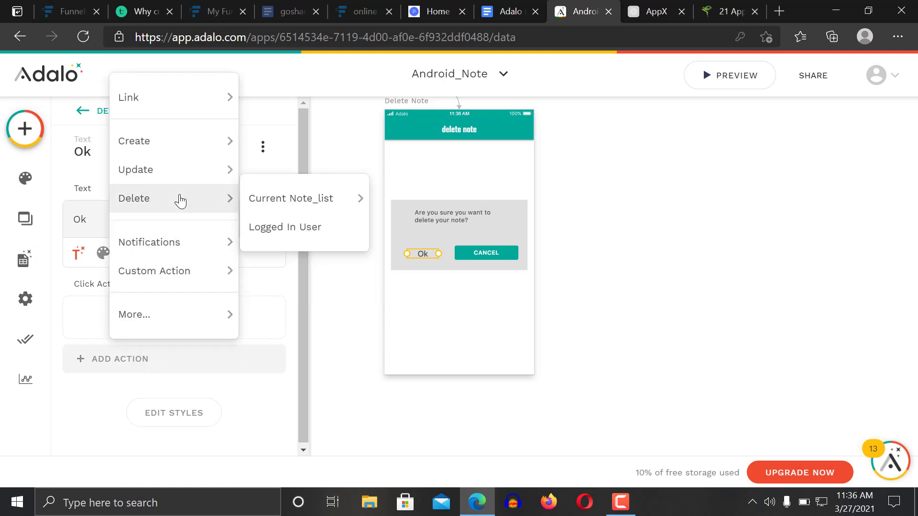
{"action": "mouse_move", "coordinate": [293, 209]}
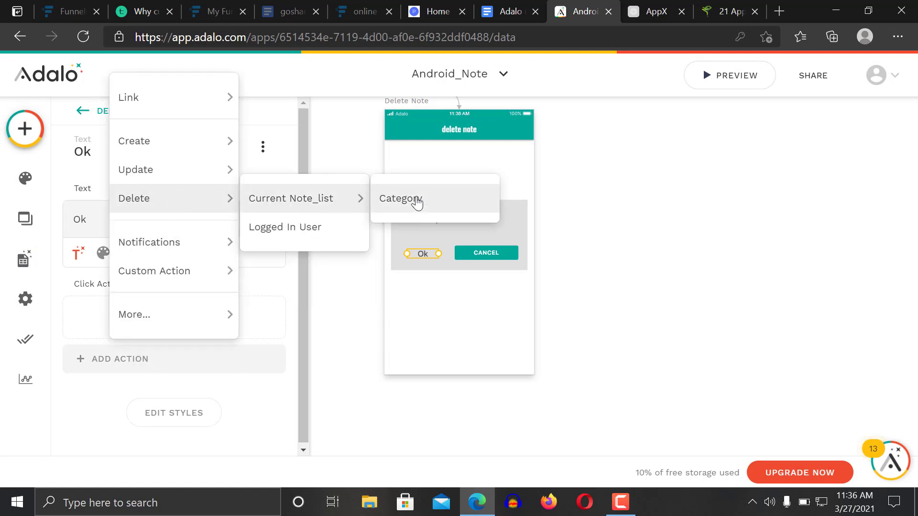
{"action": "left_click", "coordinate": [591, 293]}
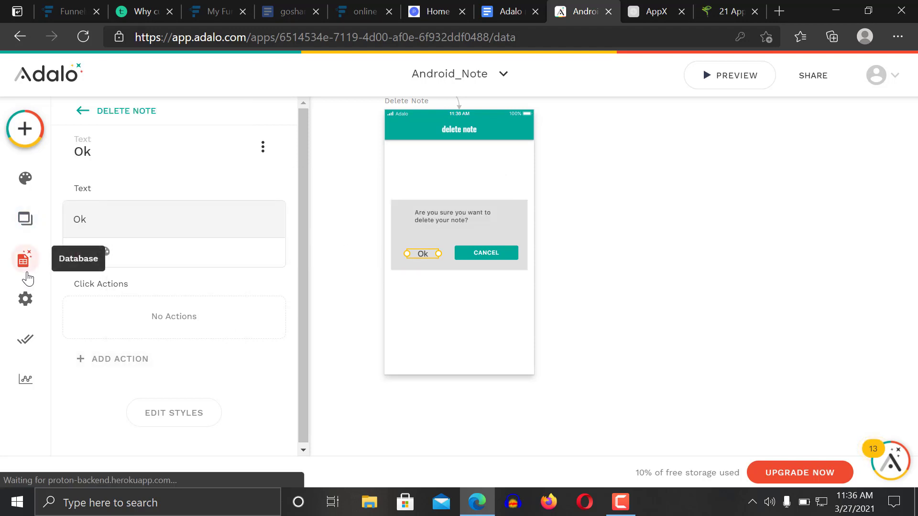
Delete the Category property from the Note_list collection
{"action": "left_click", "coordinate": [22, 258]}
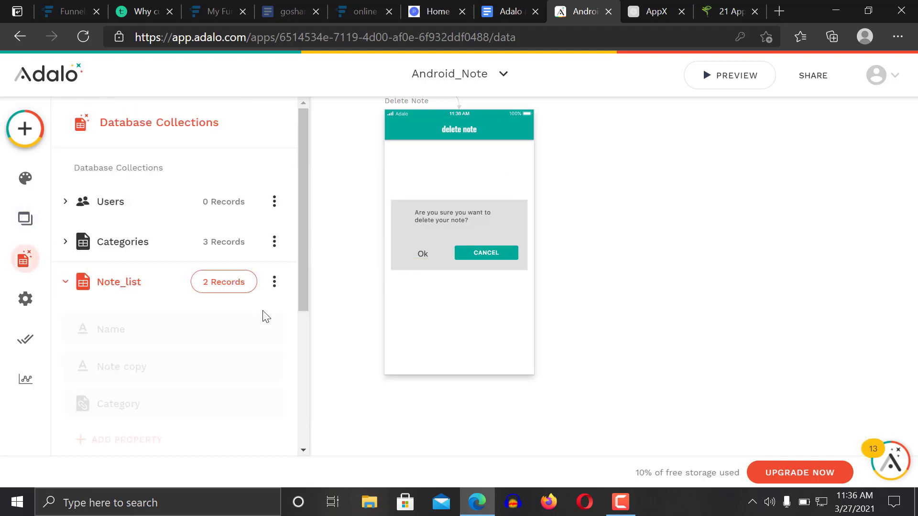
{"action": "left_click", "coordinate": [172, 408]}
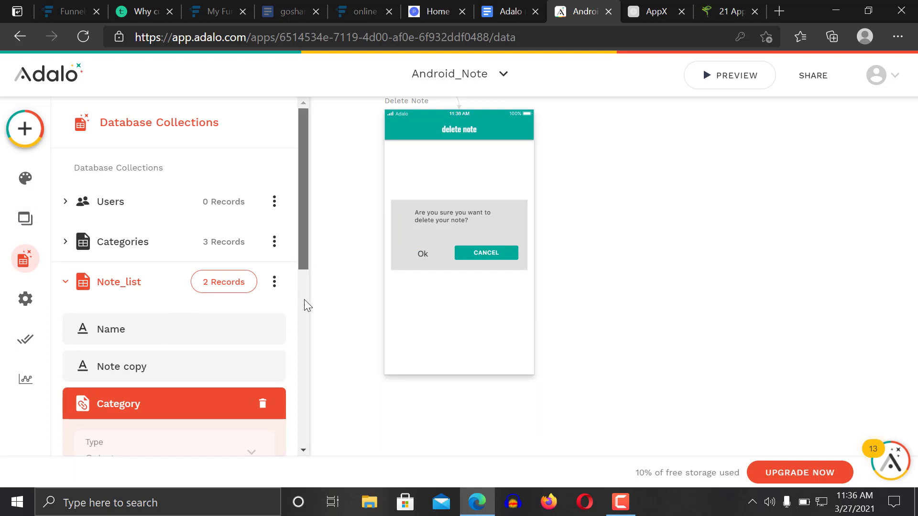
{"action": "scroll", "coordinate": [304, 304], "scroll_direction": "down", "scroll_amount": 3}
{"action": "left_click", "coordinate": [263, 257]}
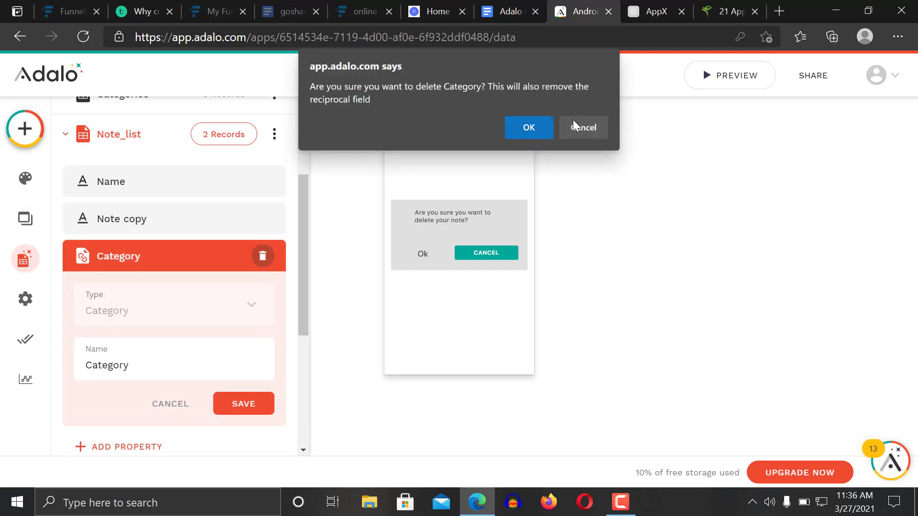
{"action": "left_click", "coordinate": [541, 119]}
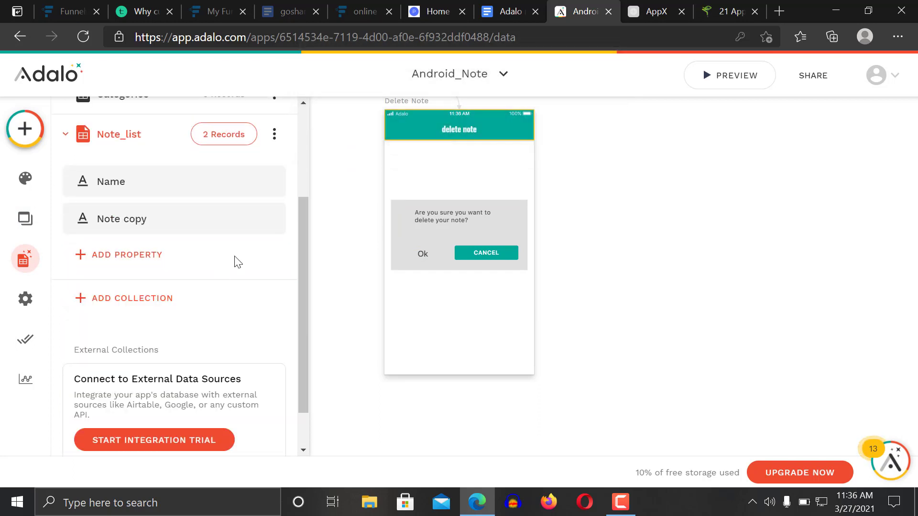
Add a Categories relationship to Note_list, allowing multiple categories per note, and save it
{"action": "left_click", "coordinate": [140, 260]}
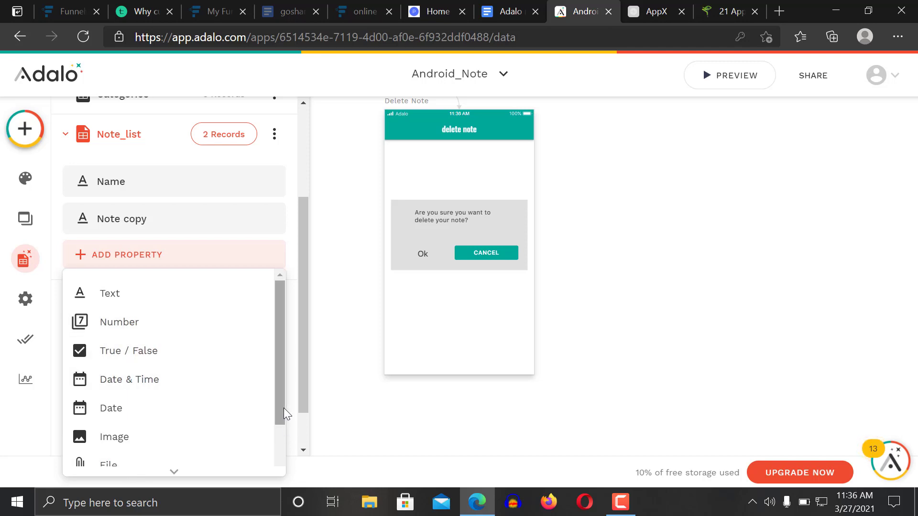
{"action": "scroll", "coordinate": [283, 409], "scroll_direction": "down", "scroll_amount": 2}
{"action": "mouse_move", "coordinate": [177, 453]}
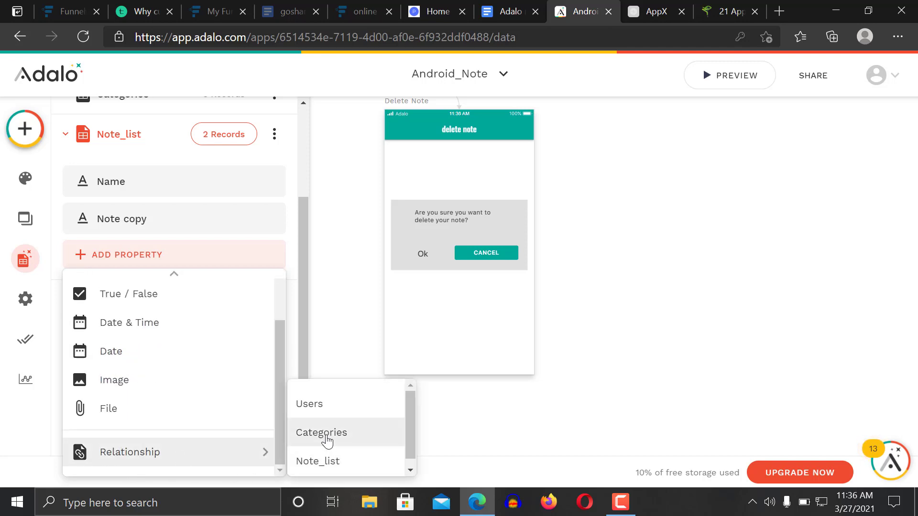
{"action": "left_click", "coordinate": [323, 435]}
{"action": "left_click", "coordinate": [436, 309]}
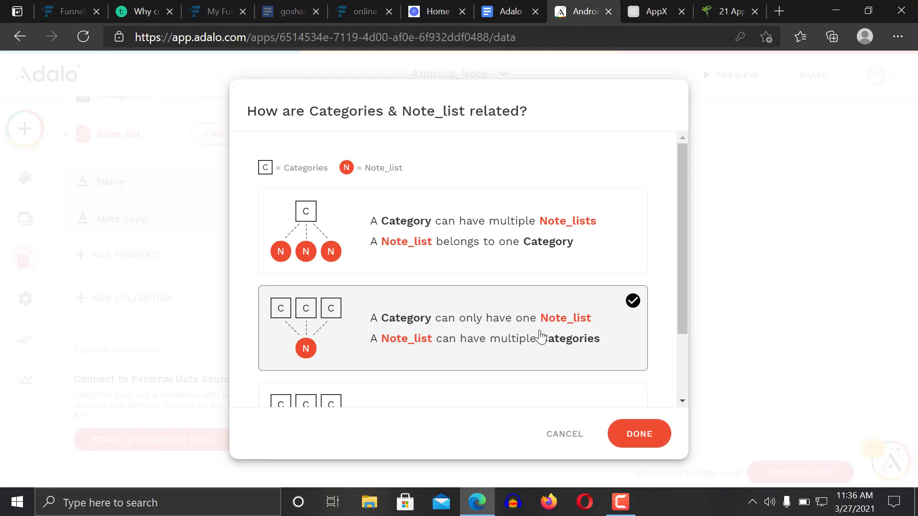
{"action": "left_click", "coordinate": [647, 443]}
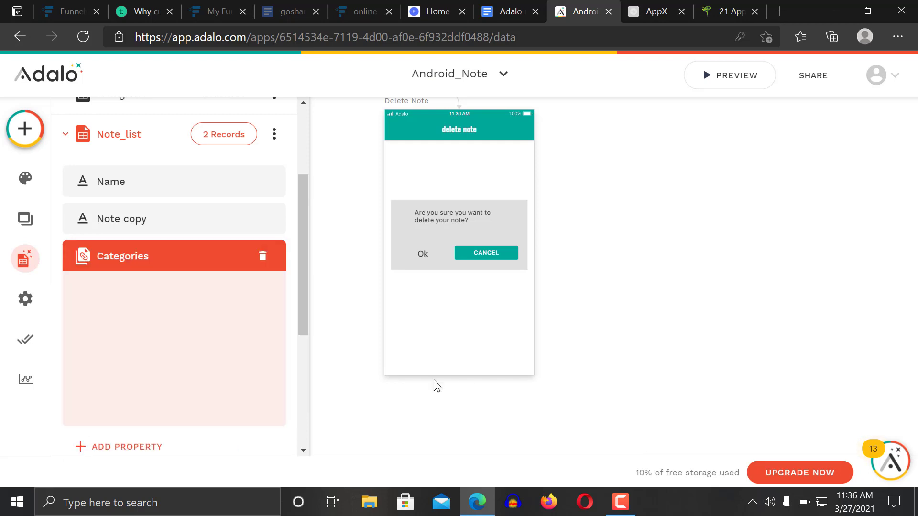
{"action": "left_click", "coordinate": [247, 406]}
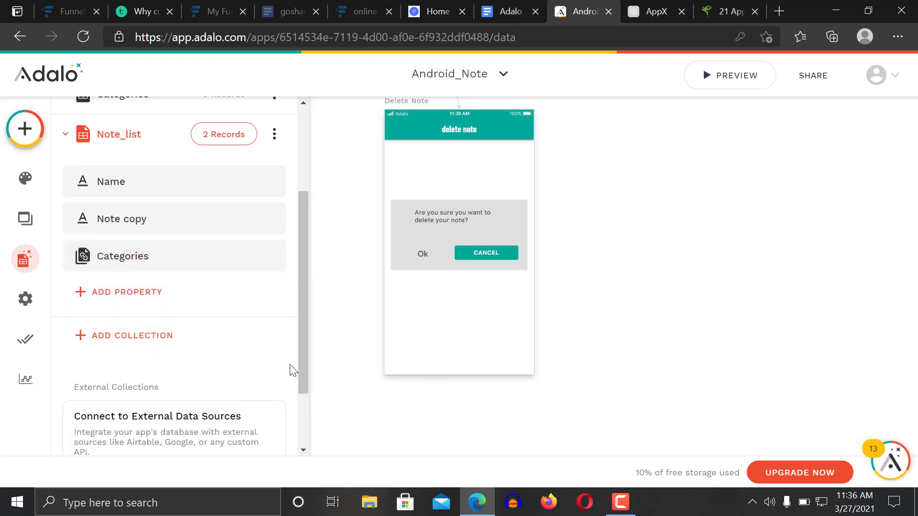
{"action": "left_click", "coordinate": [424, 255]}
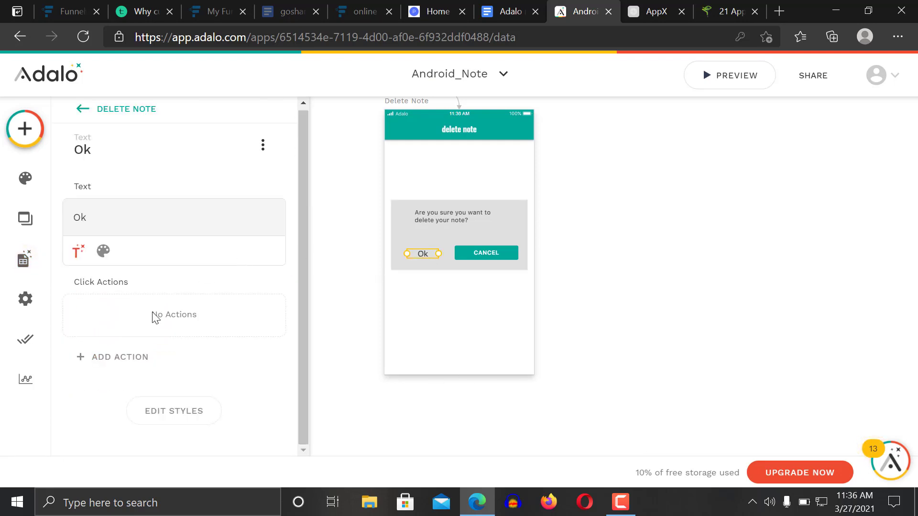
Give the Ok text a Delete action for the current Note_list
{"action": "left_click", "coordinate": [124, 363]}
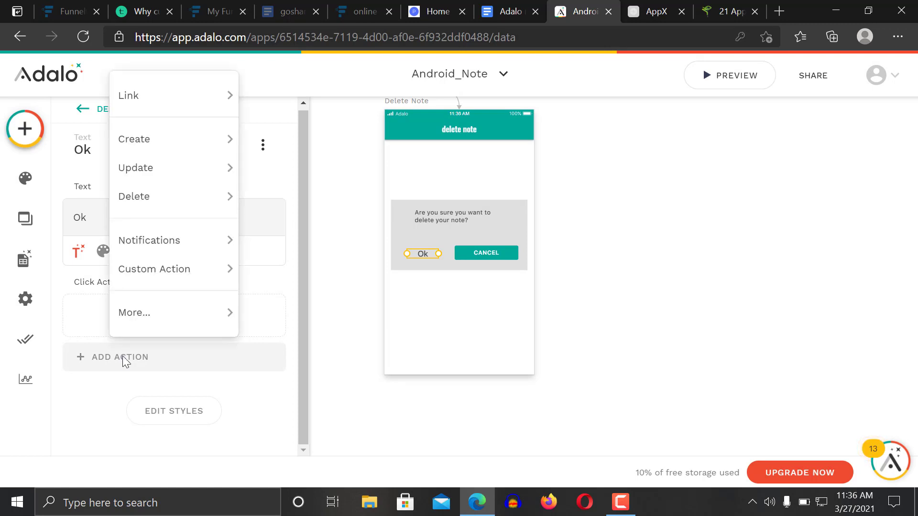
{"action": "mouse_move", "coordinate": [165, 194]}
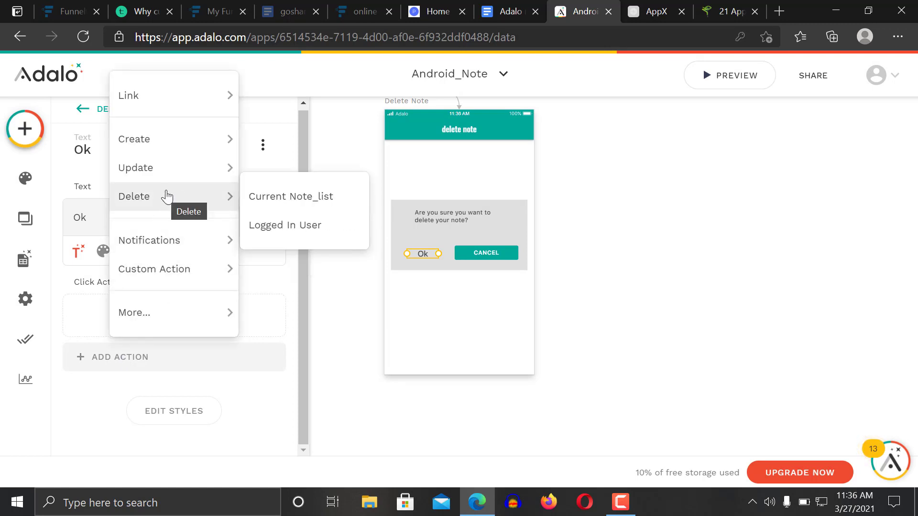
{"action": "left_click", "coordinate": [294, 200]}
{"action": "left_click_drag", "start_coordinate": [301, 317], "coordinate": [299, 379]}
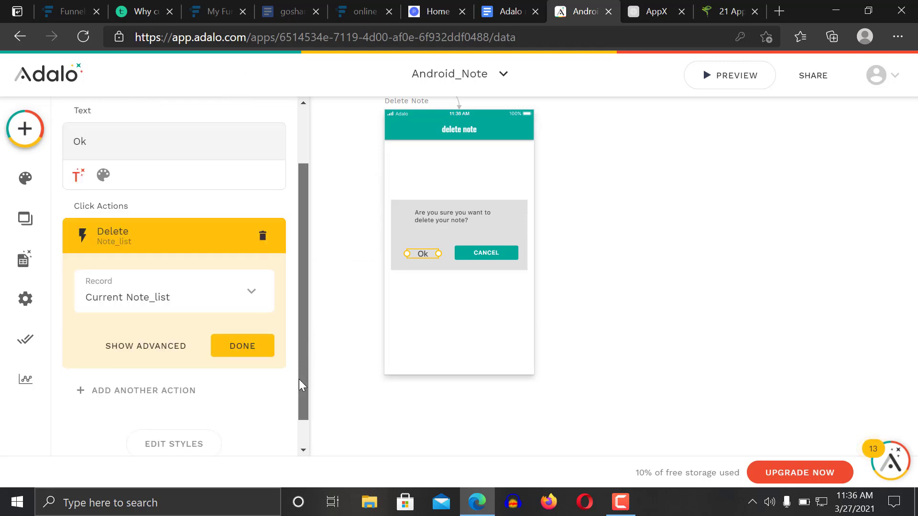
{"action": "left_click", "coordinate": [246, 333]}
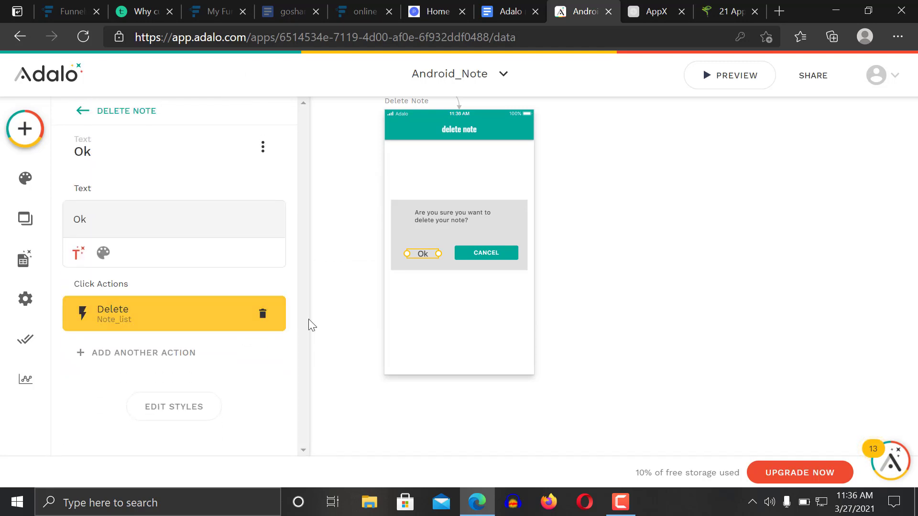
Give the CANCEL button a Link action back to the previous screen
{"action": "left_click", "coordinate": [484, 256]}
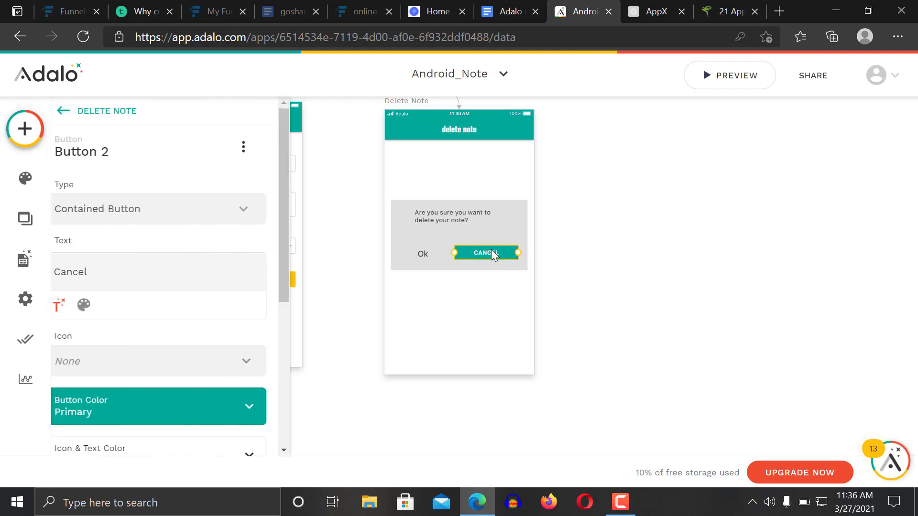
{"action": "left_click_drag", "start_coordinate": [302, 280], "coordinate": [295, 386]}
{"action": "scroll", "coordinate": [301, 366], "scroll_direction": "down", "scroll_amount": 2}
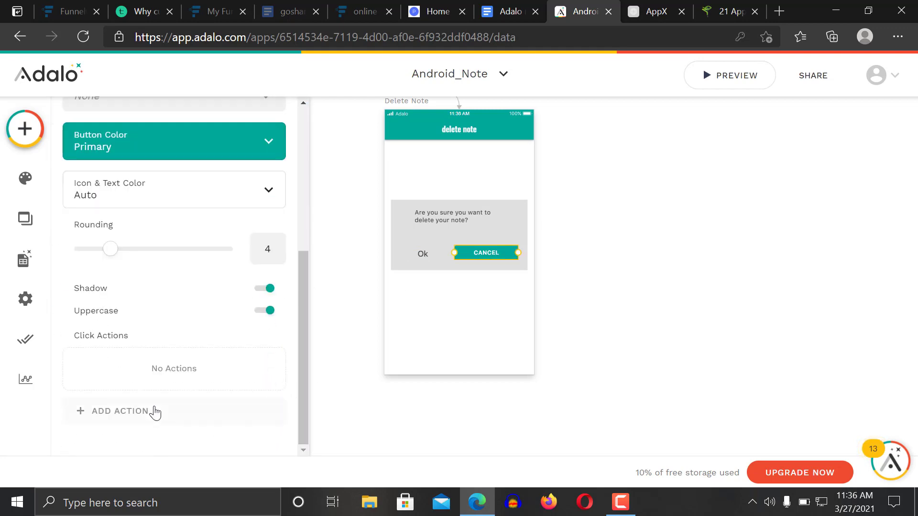
{"action": "left_click", "coordinate": [129, 414]}
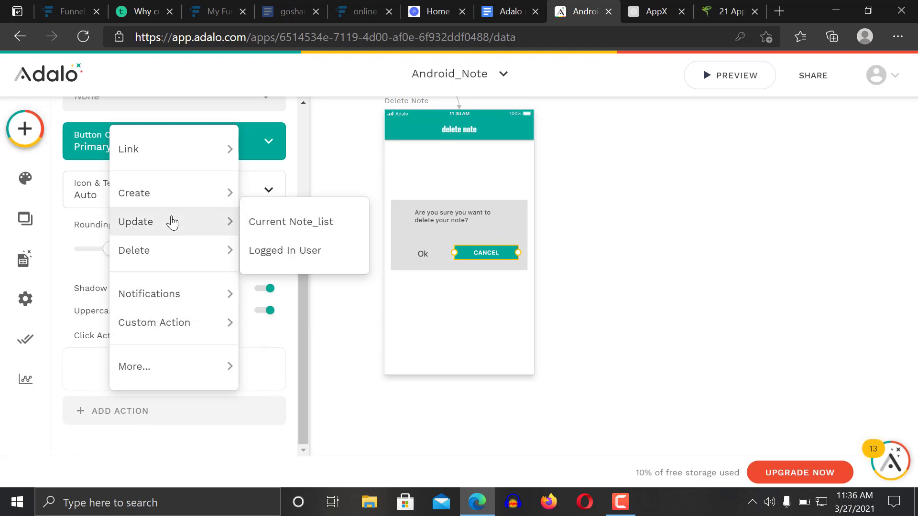
{"action": "mouse_move", "coordinate": [178, 219]}
{"action": "mouse_move", "coordinate": [199, 150]}
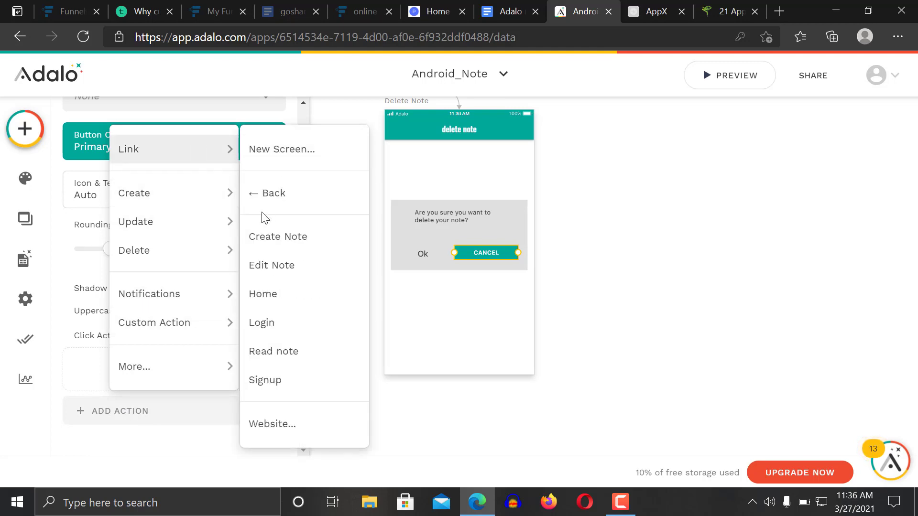
{"action": "left_click", "coordinate": [266, 196]}
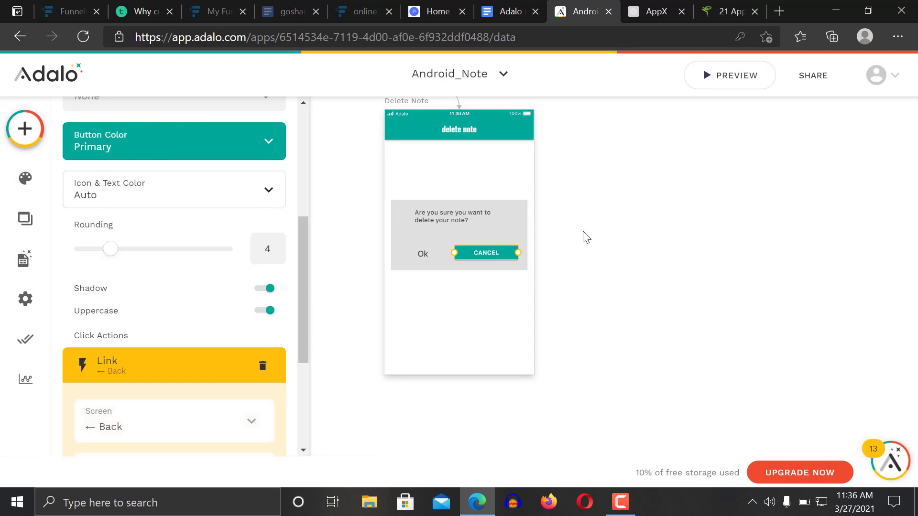
{"action": "left_click", "coordinate": [587, 238]}
{"action": "scroll", "coordinate": [743, 278], "scroll_direction": "up", "scroll_amount": 6}
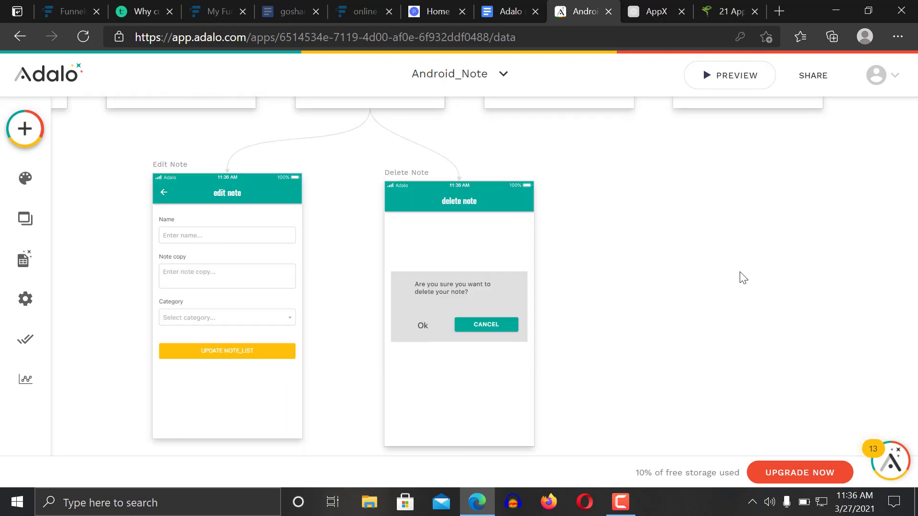
{"action": "scroll", "coordinate": [743, 277], "scroll_direction": "up", "scroll_amount": 3}
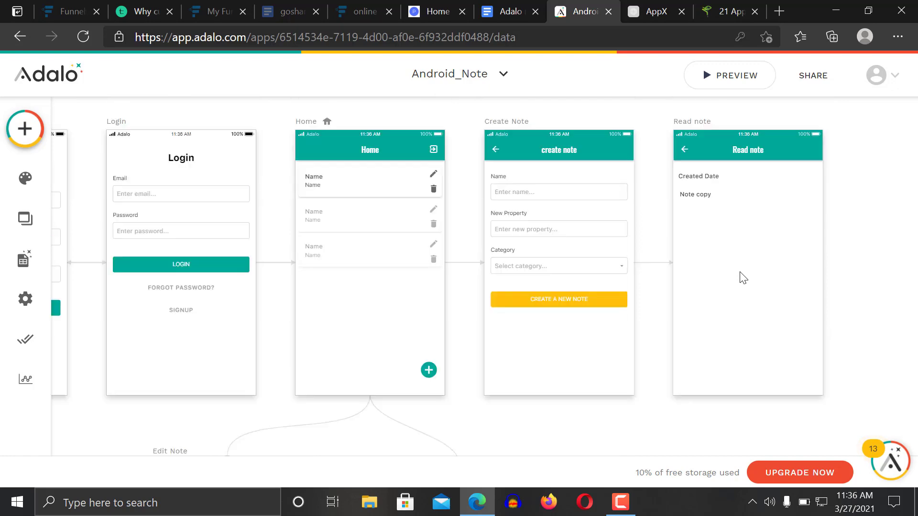
{"action": "scroll", "coordinate": [742, 278], "scroll_direction": "down", "scroll_amount": 6}
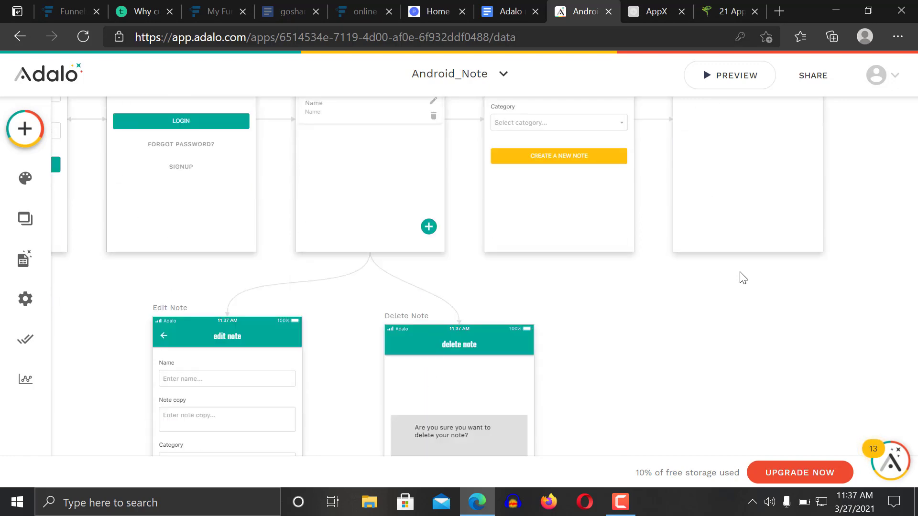
{"action": "scroll", "coordinate": [742, 278], "scroll_direction": "up", "scroll_amount": 3}
{"action": "scroll", "coordinate": [742, 277], "scroll_direction": "down", "scroll_amount": 4}
{"action": "scroll", "coordinate": [742, 278], "scroll_direction": "up", "scroll_amount": 4}
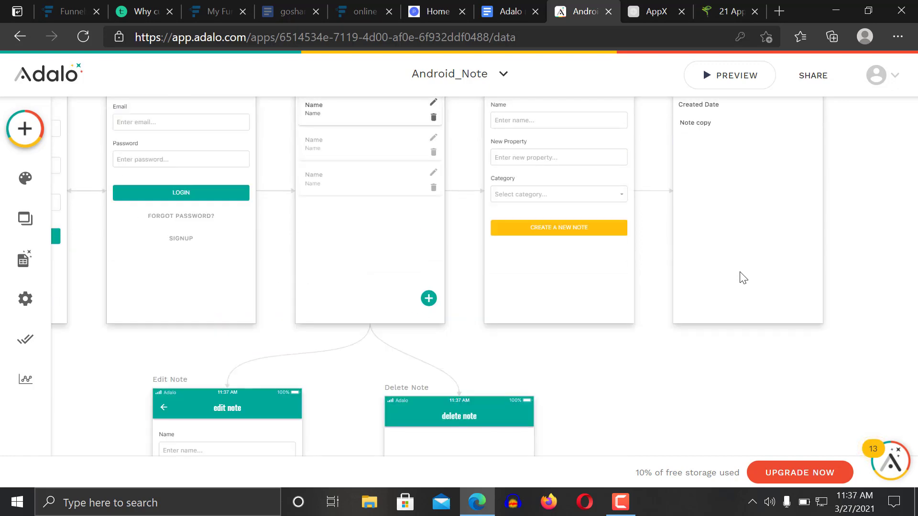
{"action": "scroll", "coordinate": [742, 278], "scroll_direction": "left", "scroll_amount": 6}
{"action": "scroll", "coordinate": [742, 278], "scroll_direction": "down", "scroll_amount": 6}
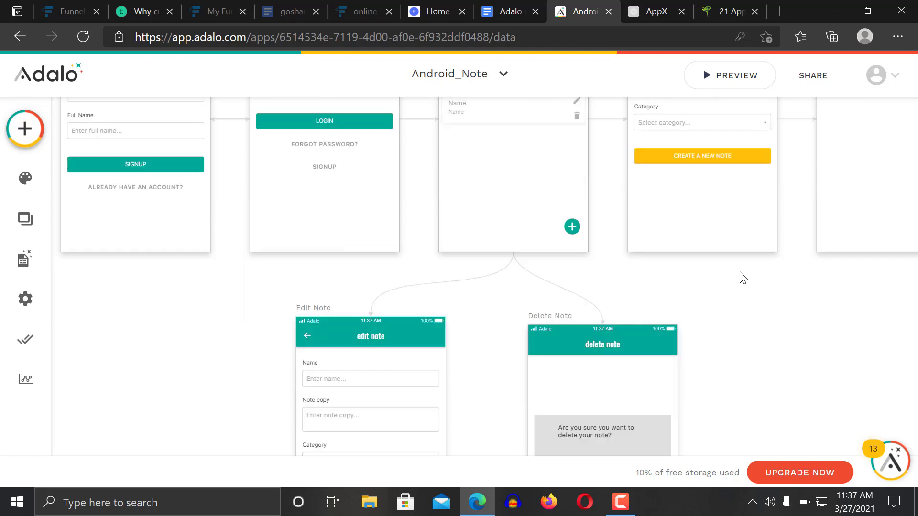
{"action": "scroll", "coordinate": [743, 278], "scroll_direction": "down", "scroll_amount": 3}
{"action": "scroll", "coordinate": [743, 278], "scroll_direction": "up", "scroll_amount": 6}
{"action": "scroll", "coordinate": [743, 278], "scroll_direction": "up", "scroll_amount": 3}
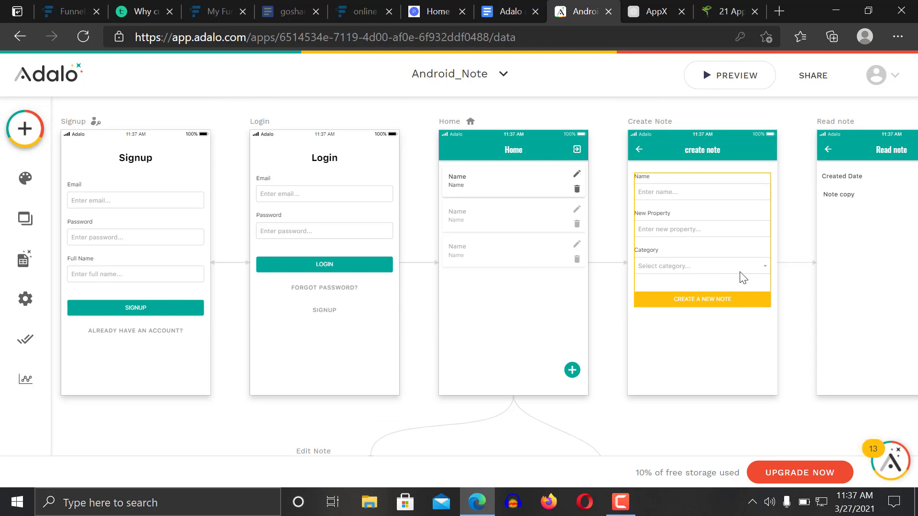
{"action": "scroll", "coordinate": [743, 277], "scroll_direction": "right", "scroll_amount": 2}
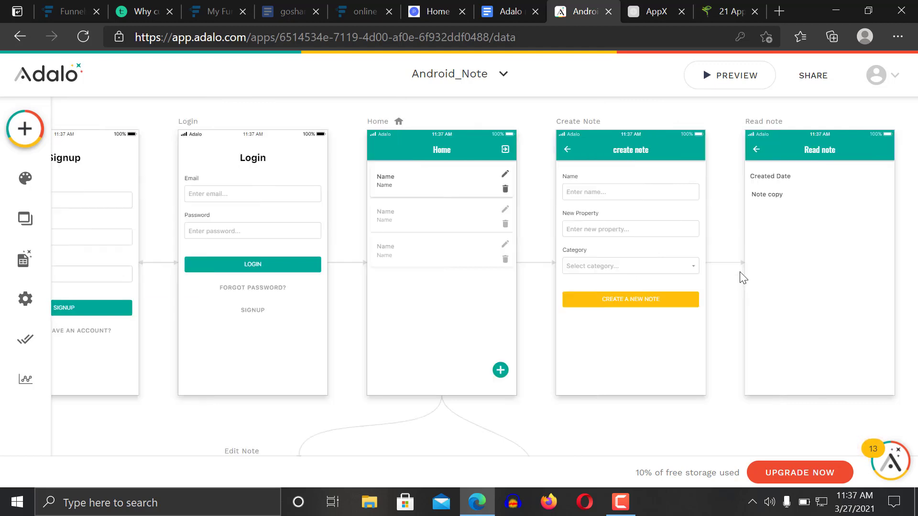
Open the preview and fill the Signup form with a new email address, password and full name
{"action": "left_click", "coordinate": [733, 77]}
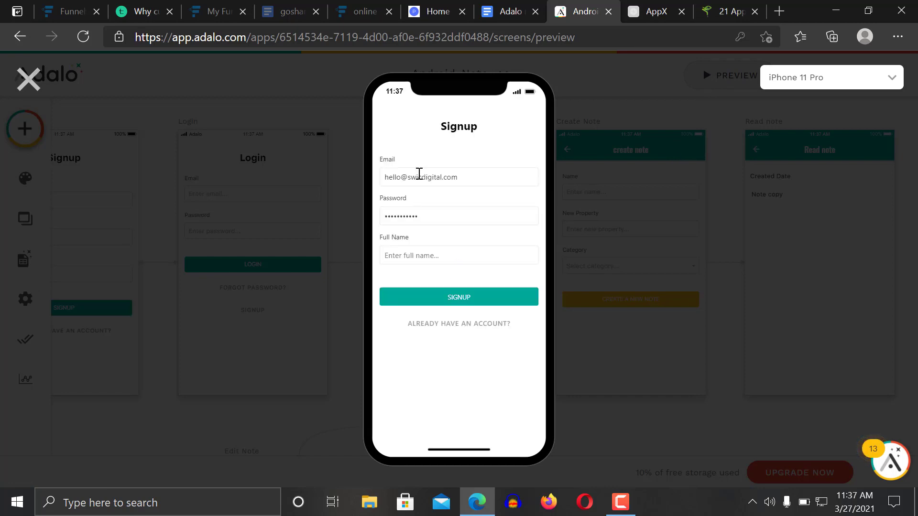
{"action": "double_click", "coordinate": [436, 182]}
{"action": "key", "text": "ctrl+a"}
{"action": "key", "text": "Tab"}
{"action": "key", "text": "BackSpace"}
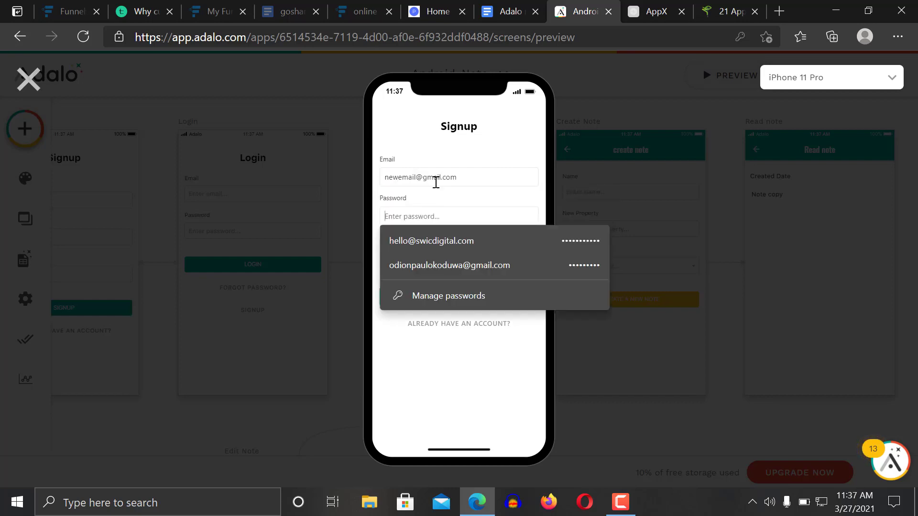
{"action": "type", "text": "p"}
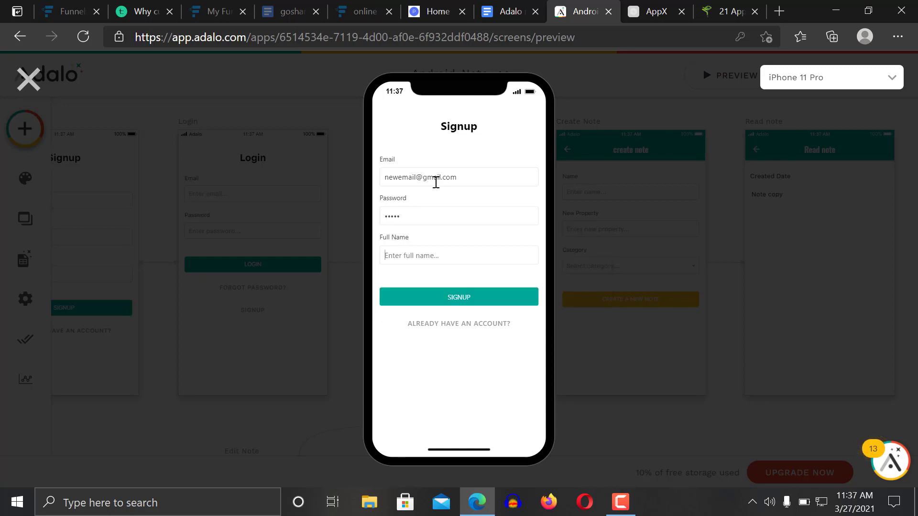
{"action": "type", "text": "new email"}
{"action": "key", "text": "Tab"}
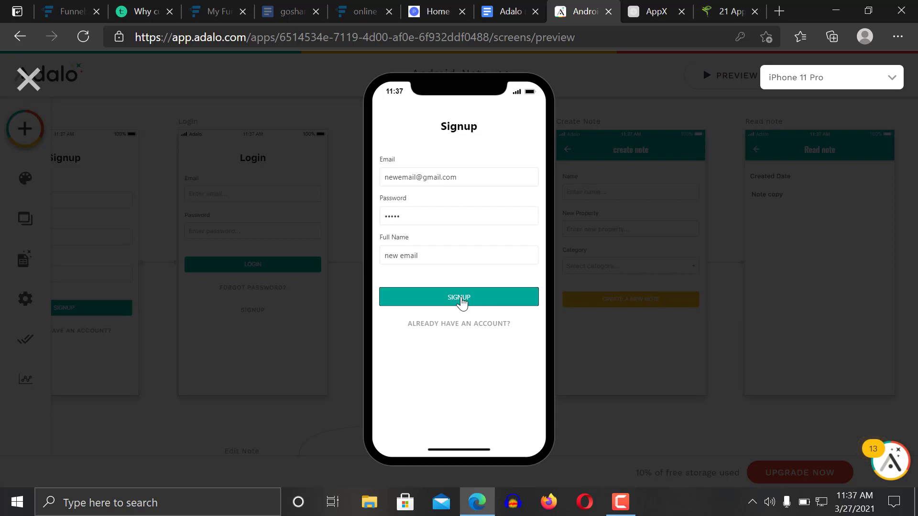
Sign up the new user, open the second note's delete confirmation, then close the preview
{"action": "left_click", "coordinate": [461, 301]}
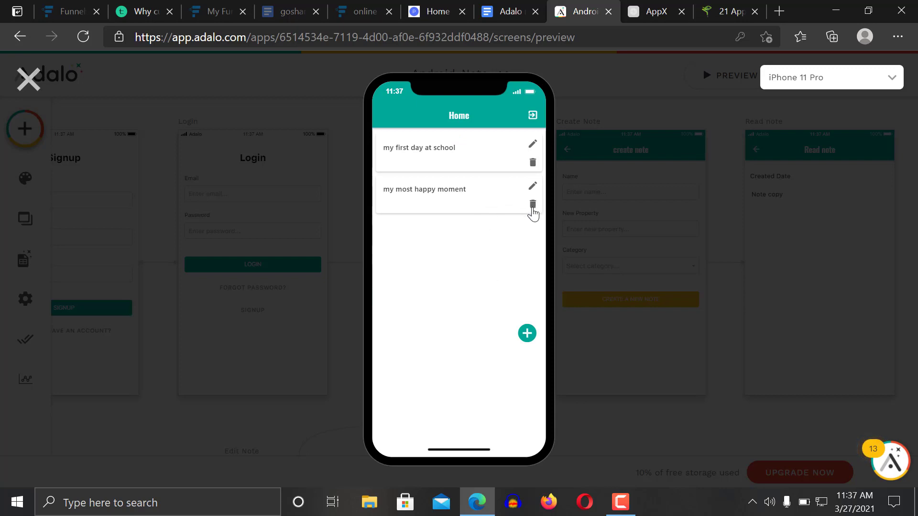
{"action": "left_click", "coordinate": [534, 207]}
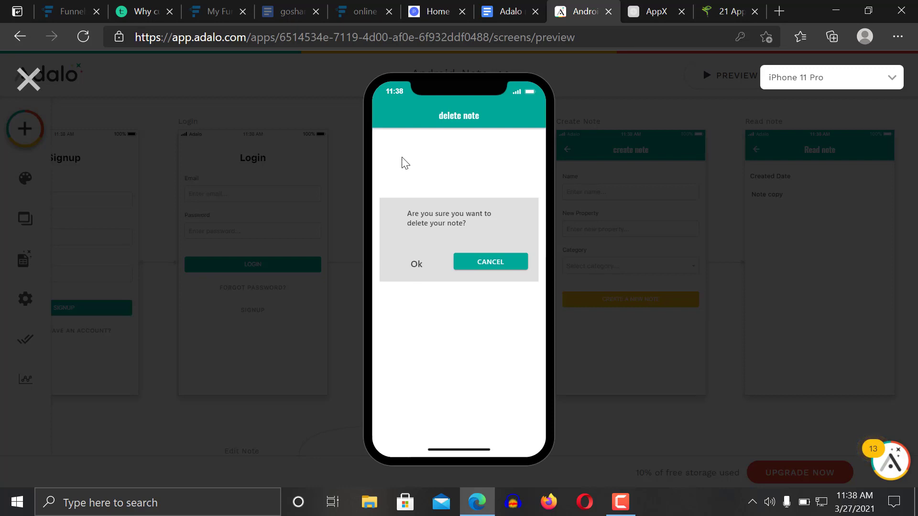
{"action": "left_click", "coordinate": [28, 79]}
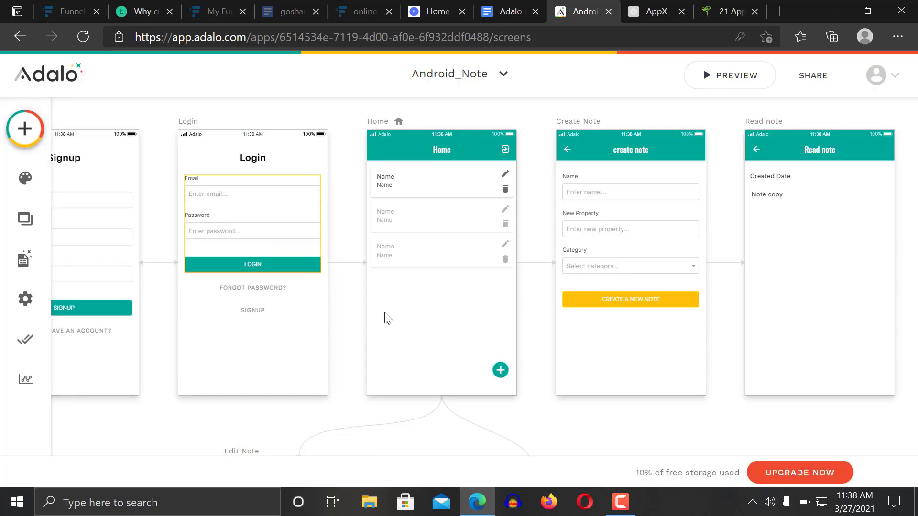
Show the Database collections with Note_list and its Name, Note copy and Categories properties
{"action": "left_click", "coordinate": [24, 260]}
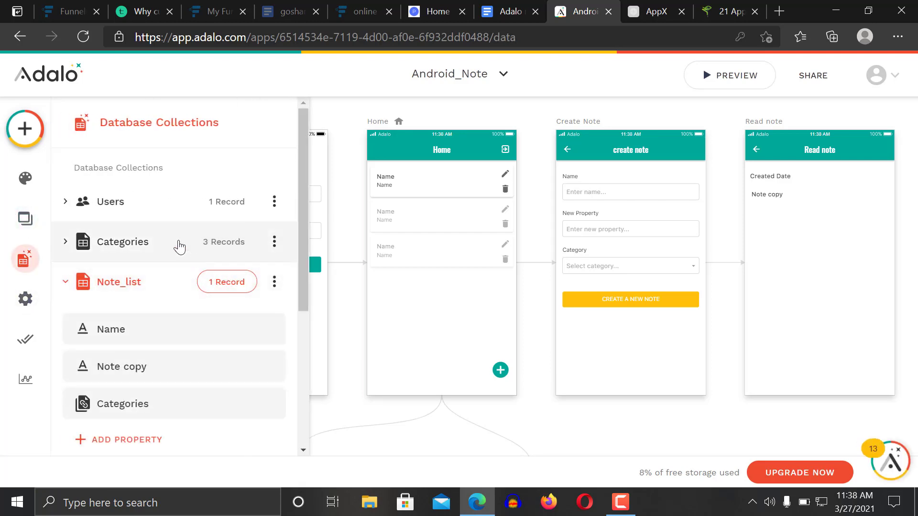
{"action": "left_click", "coordinate": [150, 295]}
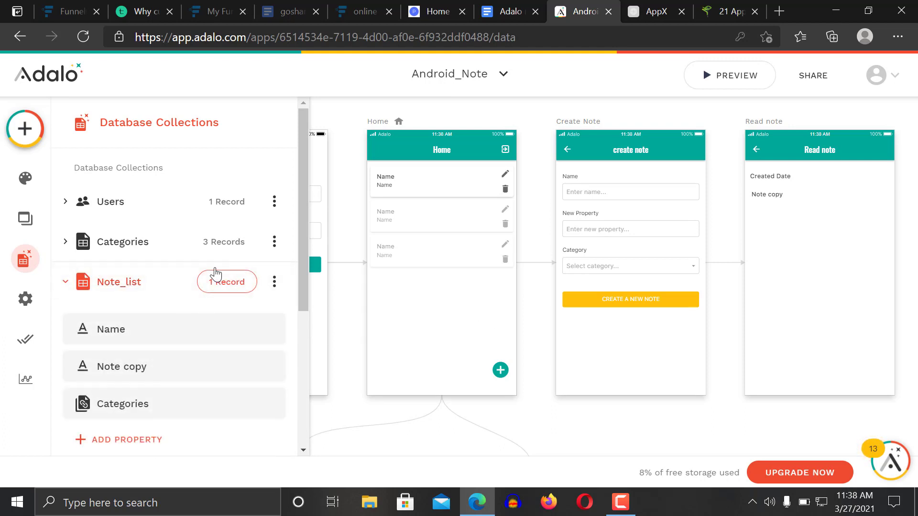
Inspect the Home list's trash icon link to the Delete Note screen
{"action": "left_click", "coordinate": [507, 181]}
{"action": "left_click", "coordinate": [506, 190]}
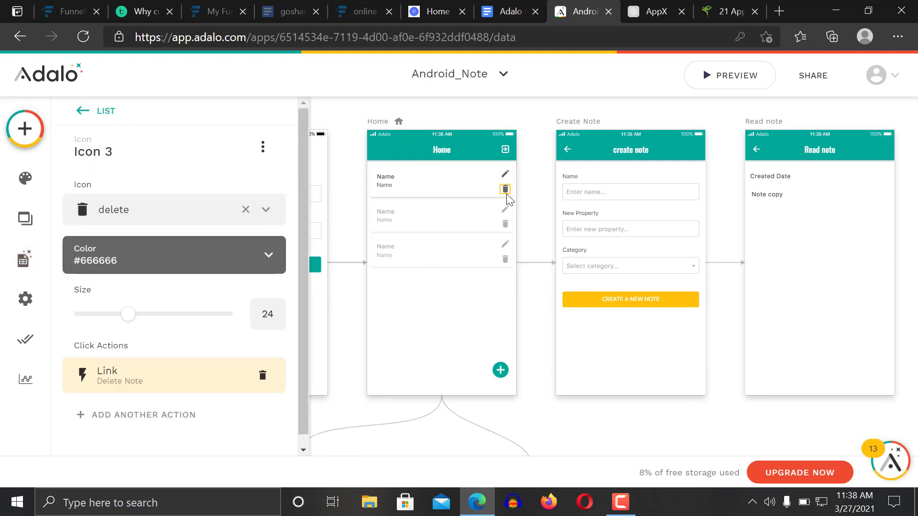
{"action": "left_click", "coordinate": [580, 433]}
{"action": "scroll", "coordinate": [581, 432], "scroll_direction": "down", "scroll_amount": 5}
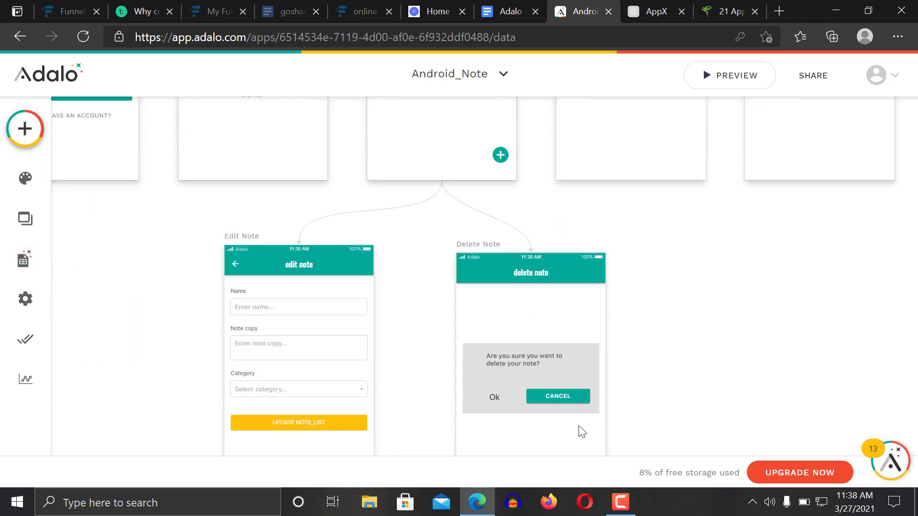
{"action": "scroll", "coordinate": [581, 432], "scroll_direction": "down", "scroll_amount": 2}
Add a Link ← Back action to the Delete Note dialog's Ok text
{"action": "left_click", "coordinate": [497, 326]}
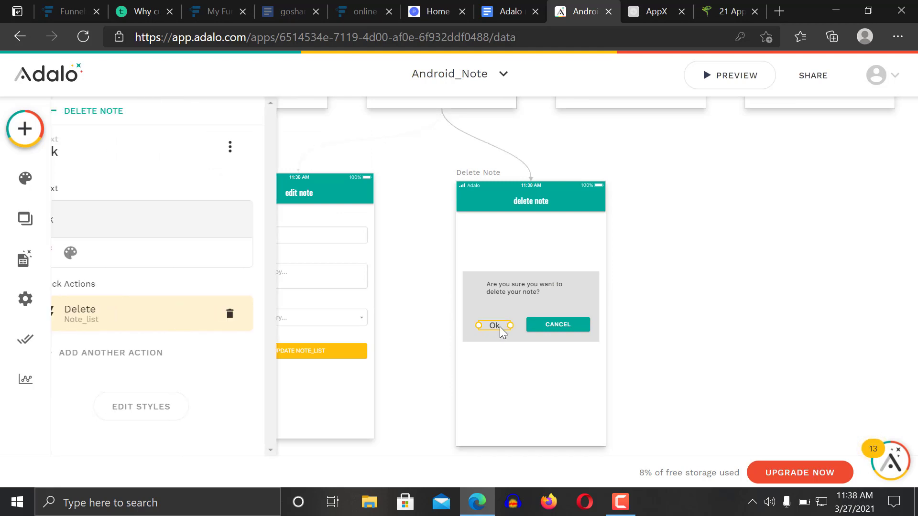
{"action": "left_click", "coordinate": [154, 356]}
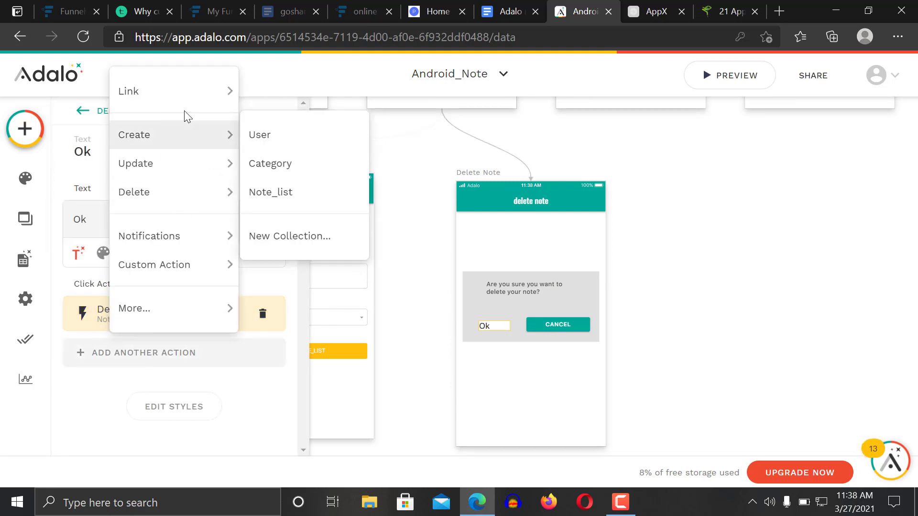
{"action": "mouse_move", "coordinate": [187, 96]}
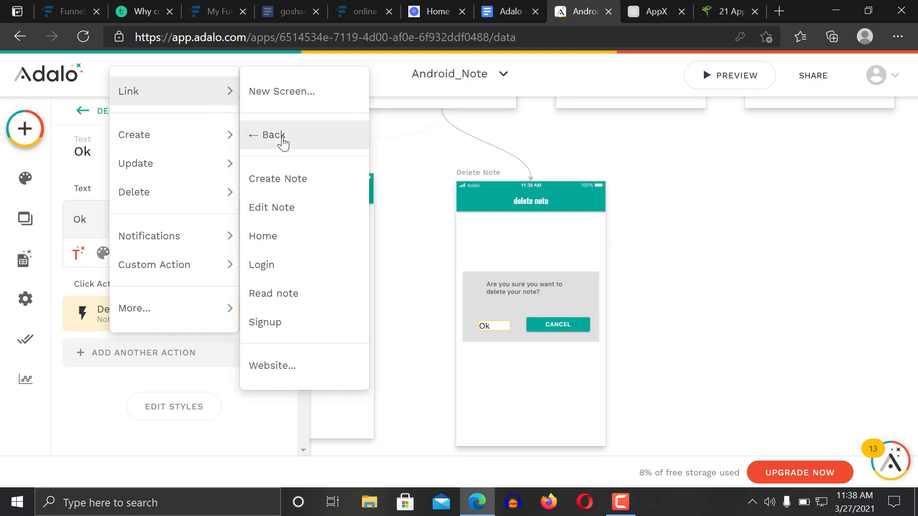
{"action": "left_click", "coordinate": [283, 141]}
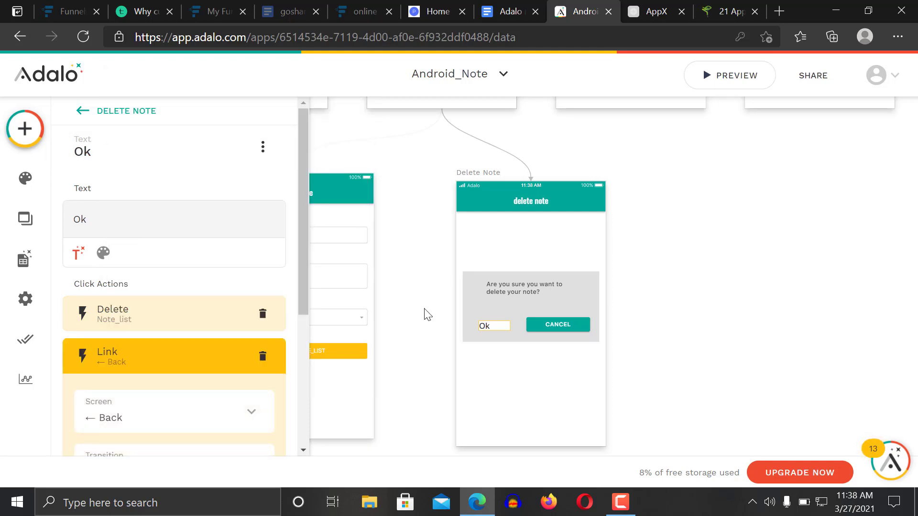
{"action": "left_click_drag", "start_coordinate": [303, 273], "coordinate": [321, 385]}
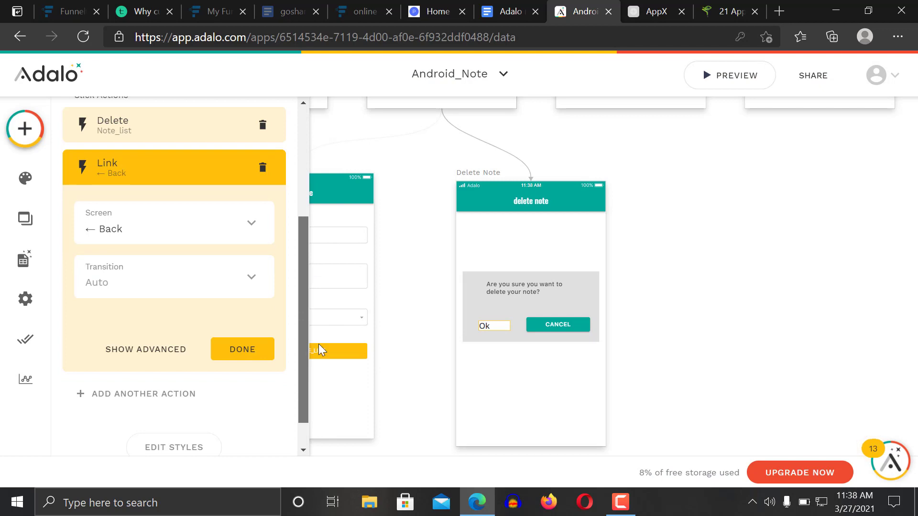
{"action": "left_click_drag", "start_coordinate": [318, 343], "coordinate": [330, 280]}
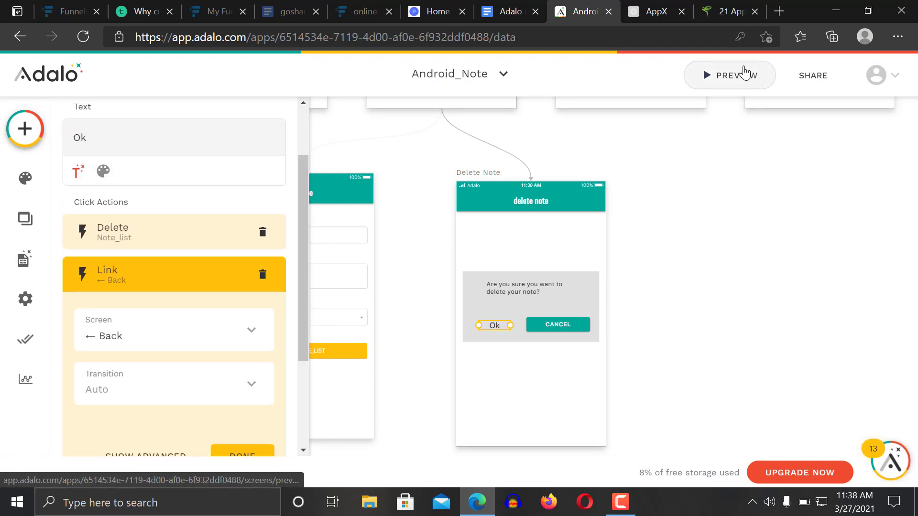
In the preview, delete the remaining note and confirm the deletion
{"action": "left_click", "coordinate": [744, 72]}
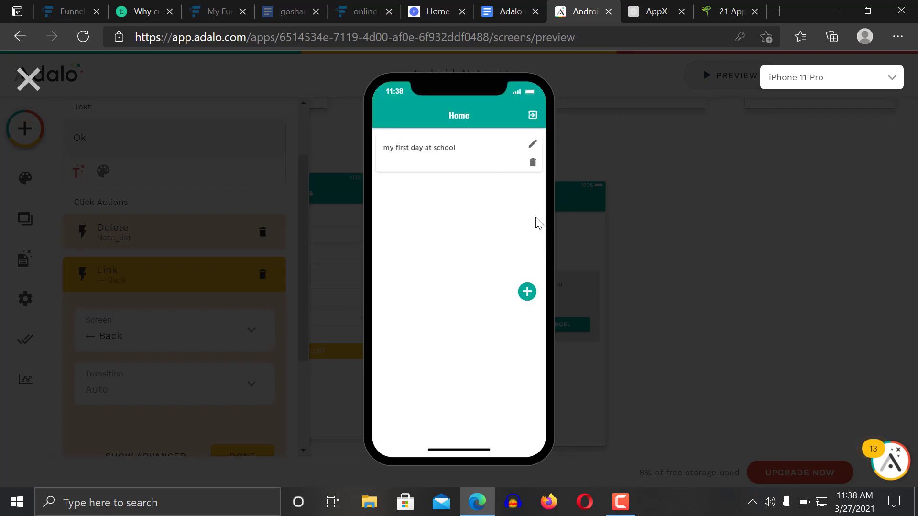
{"action": "left_click", "coordinate": [533, 164]}
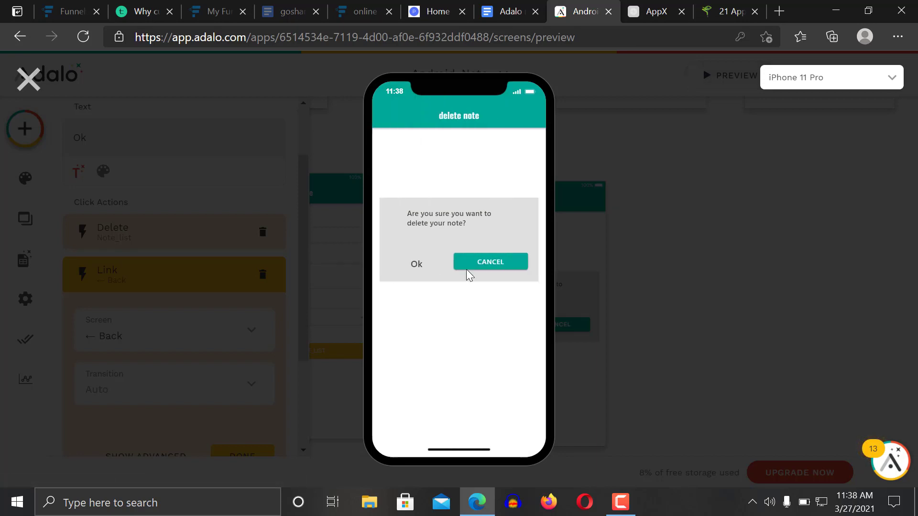
{"action": "left_click", "coordinate": [416, 265]}
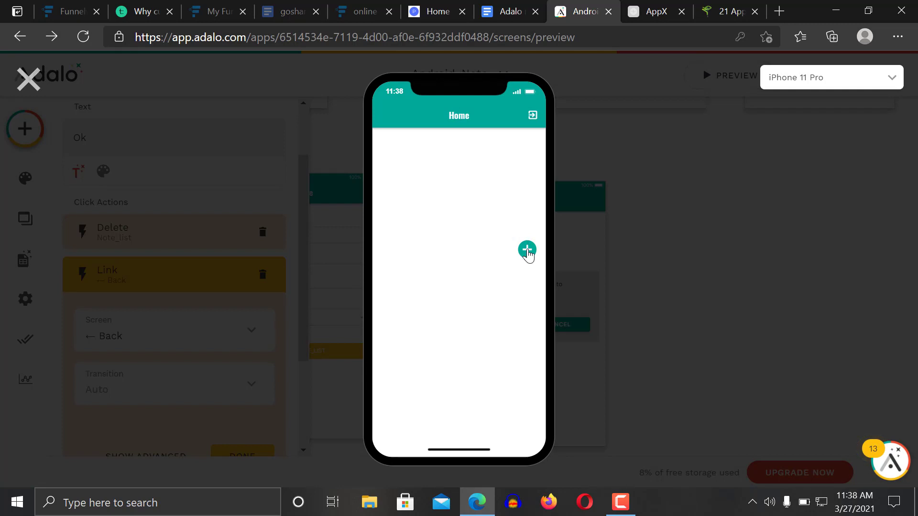
Create a new note with a pasted long sentence and the study category, then read it
{"action": "left_click", "coordinate": [527, 250]}
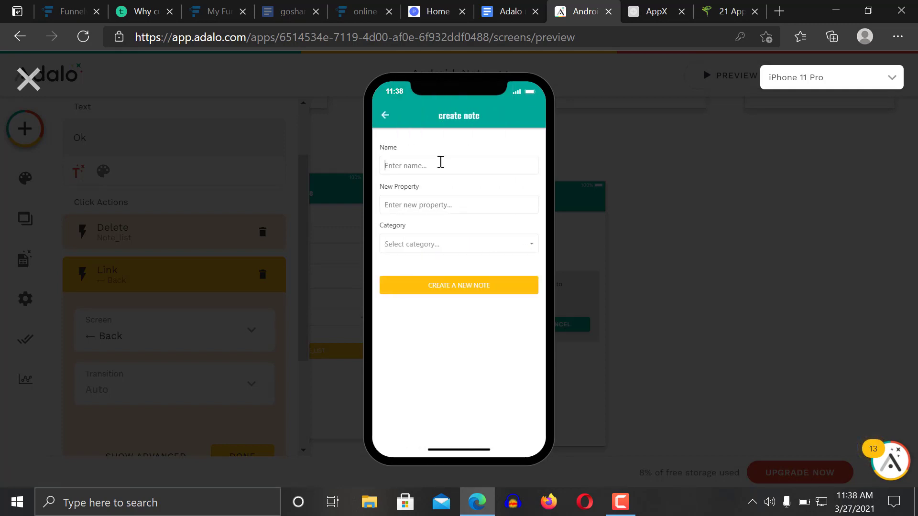
{"action": "type", "text": "paul at school"}
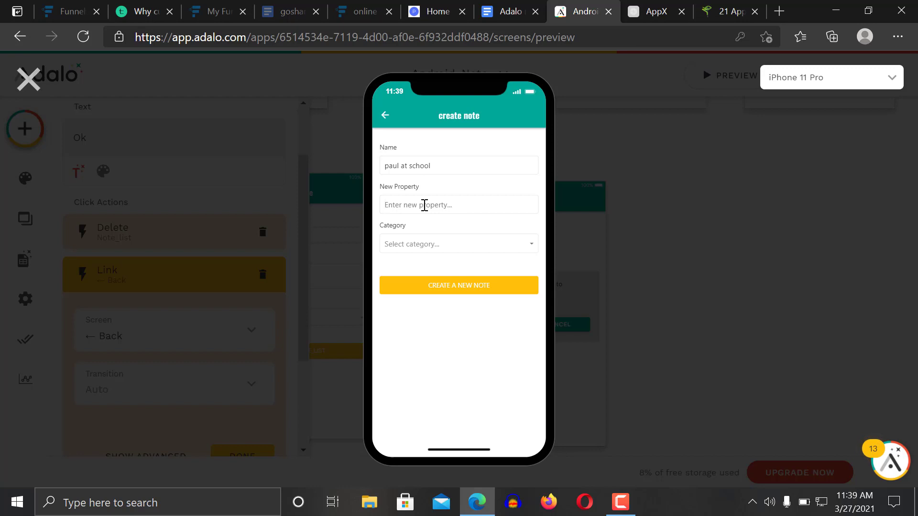
{"action": "type", "text": "how"}
{"action": "key", "text": "BackSpace"}
{"action": "key", "text": "BackSpace"}
{"action": "key", "text": "BackSpace"}
{"action": "key", "text": "BackSpace"}
{"action": "key", "text": "BackSpace"}
{"action": "key", "text": "BackSpace"}
{"action": "key", "text": "BackSpace"}
{"action": "key", "text": "BackSpace"}
{"action": "key", "text": "ctrl+v"}
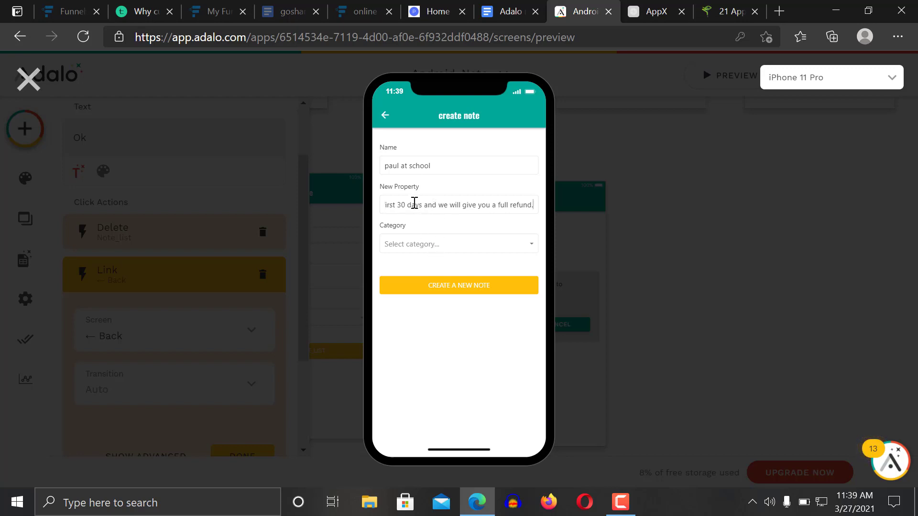
{"action": "left_click", "coordinate": [434, 249]}
{"action": "left_click", "coordinate": [434, 293]}
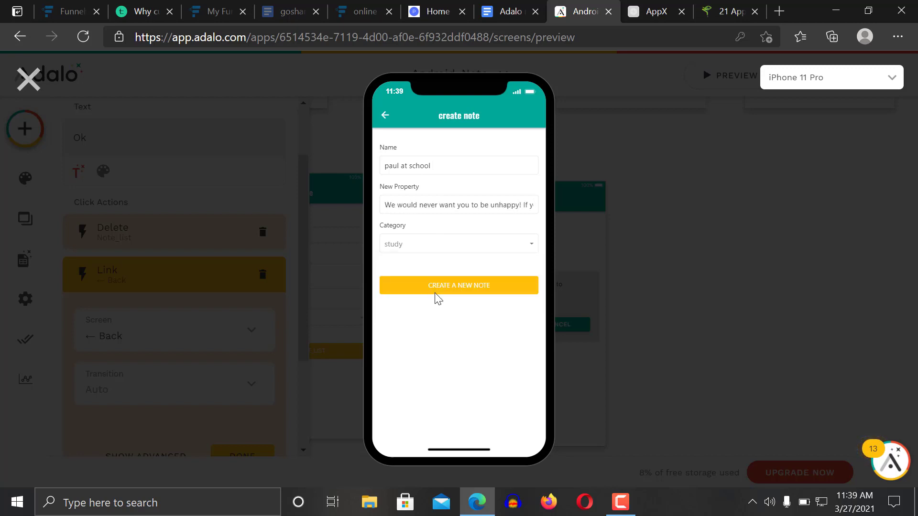
{"action": "left_click", "coordinate": [464, 289]}
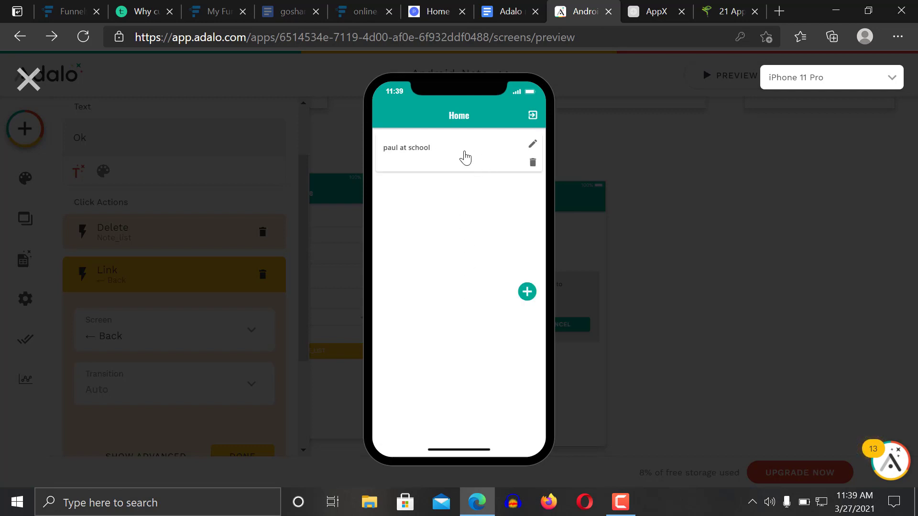
{"action": "left_click", "coordinate": [395, 150]}
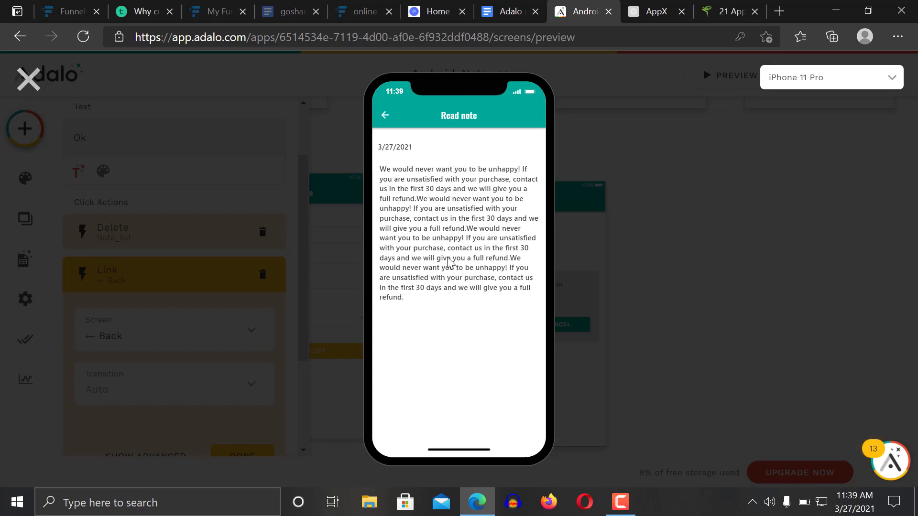
{"action": "left_click", "coordinate": [385, 118]}
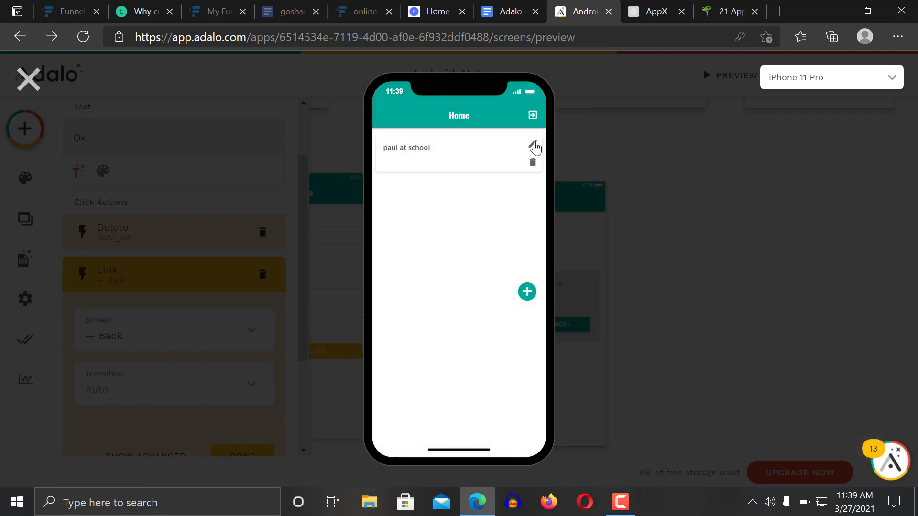
Edit the note: remove the stray 'd' from its name, choose study, and update it
{"action": "left_click", "coordinate": [535, 146]}
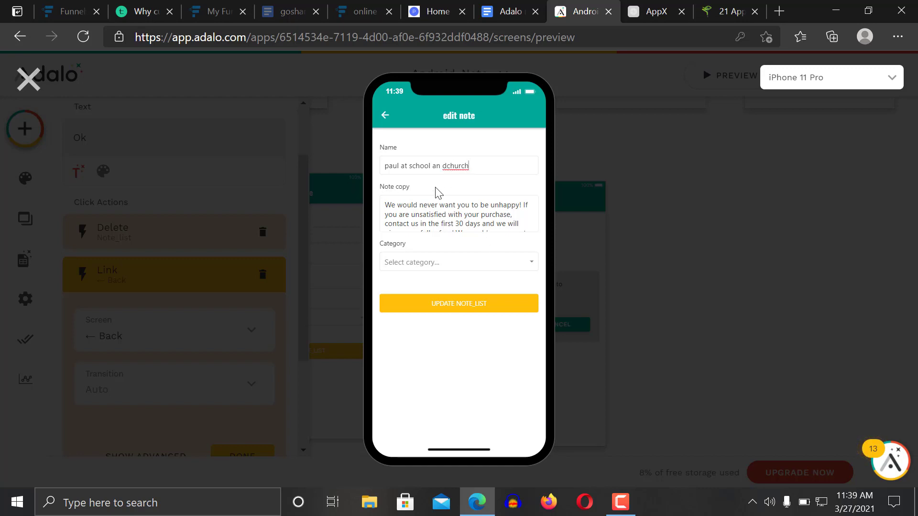
{"action": "left_click", "coordinate": [448, 165]}
{"action": "key", "text": "BackSpace"}
{"action": "left_click", "coordinate": [471, 306]}
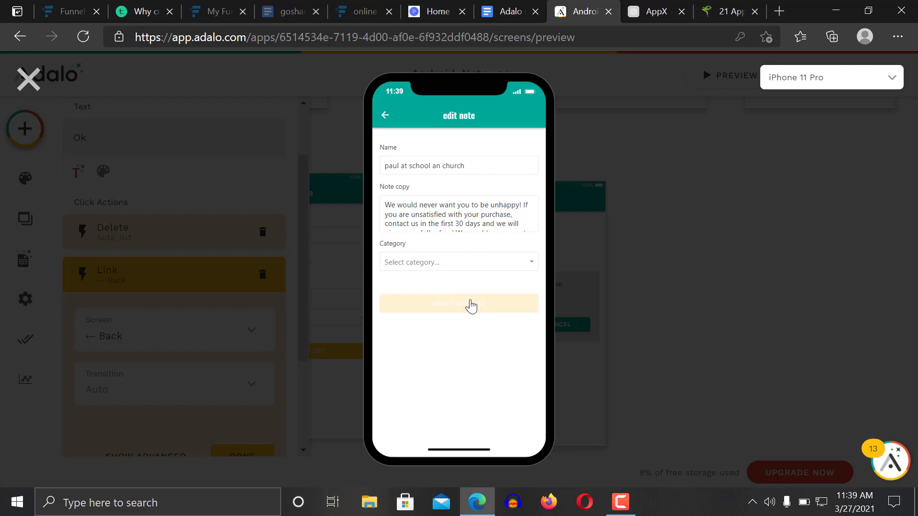
{"action": "left_click", "coordinate": [437, 262]}
{"action": "left_click", "coordinate": [430, 313]}
{"action": "left_click", "coordinate": [455, 303]}
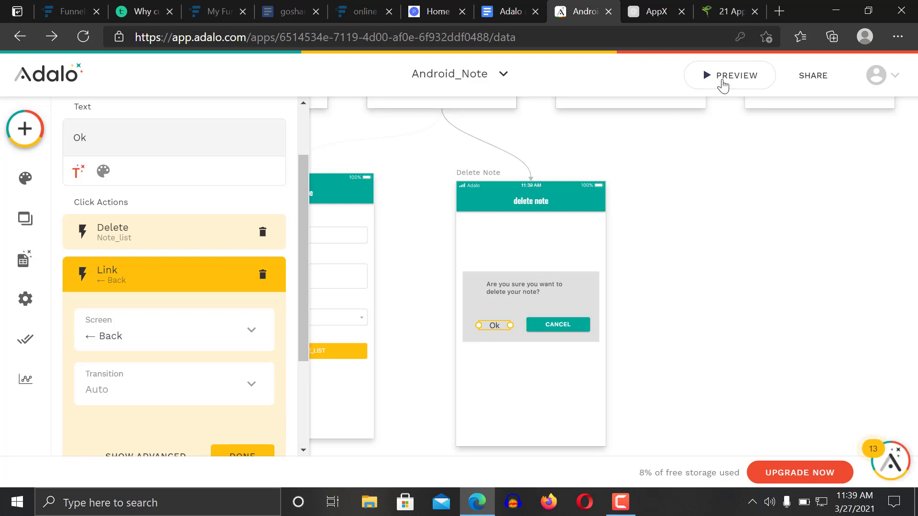
In the preview, change the note's category to work and confirm it saved
{"action": "left_click", "coordinate": [739, 79]}
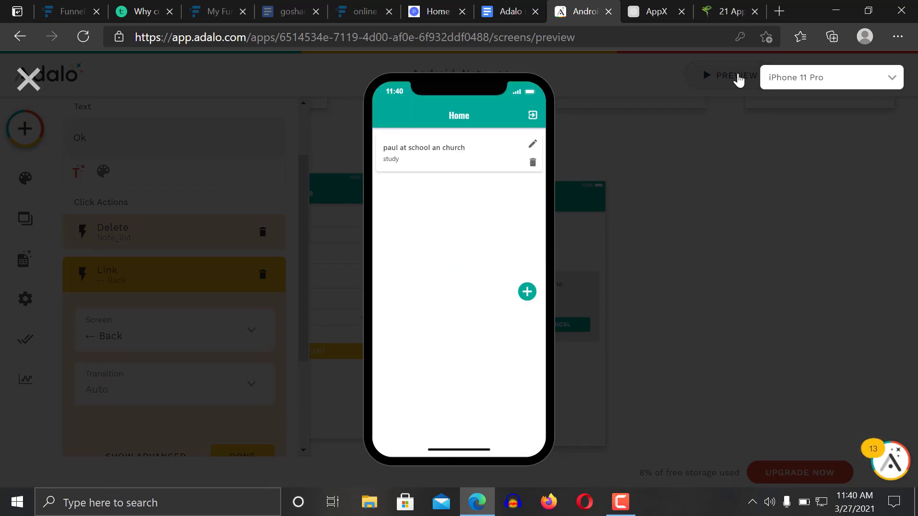
{"action": "left_click", "coordinate": [535, 146]}
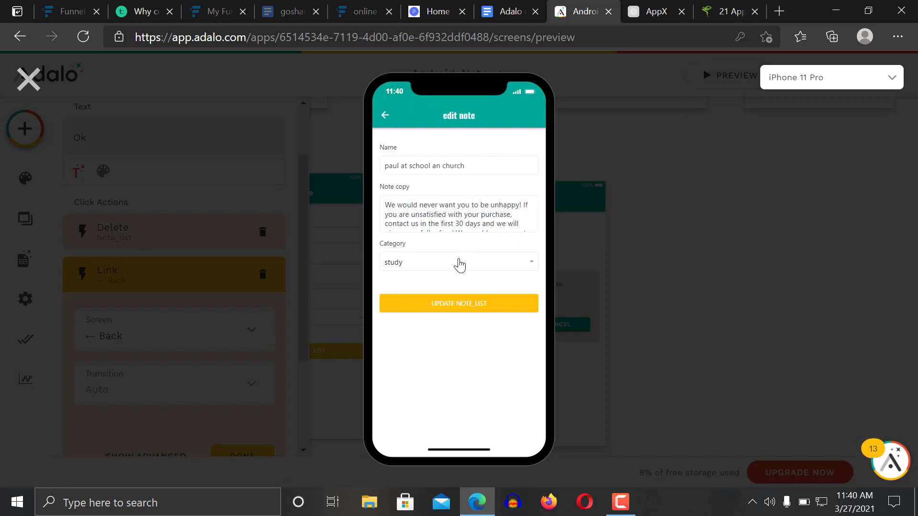
{"action": "left_click", "coordinate": [460, 262]}
{"action": "left_click", "coordinate": [443, 299]}
{"action": "left_click", "coordinate": [454, 310]}
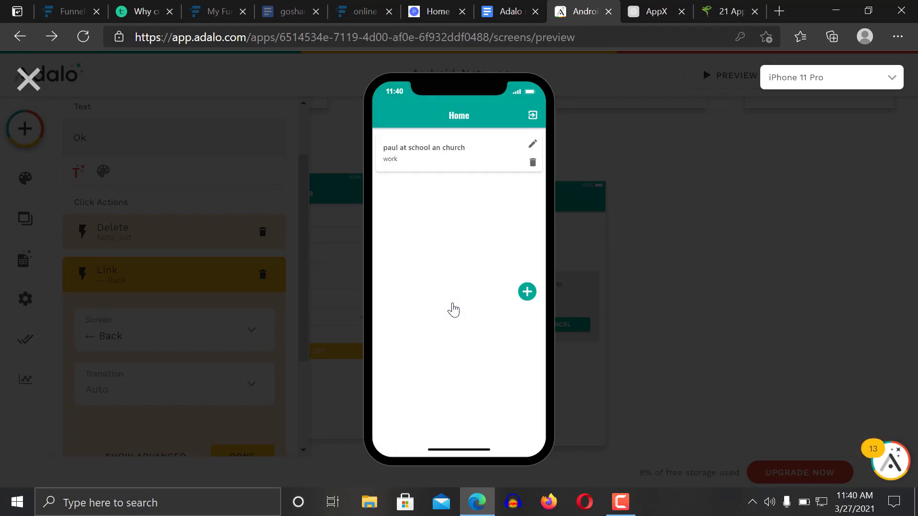
{"action": "left_click", "coordinate": [532, 145]}
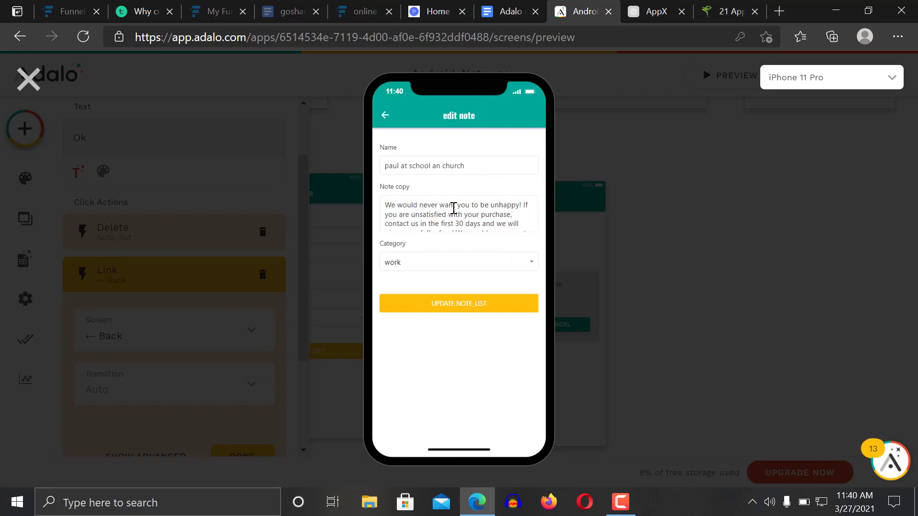
{"action": "left_click", "coordinate": [385, 116]}
Check the Create Note screen's New Property field, then exit the preview
{"action": "left_click", "coordinate": [526, 292]}
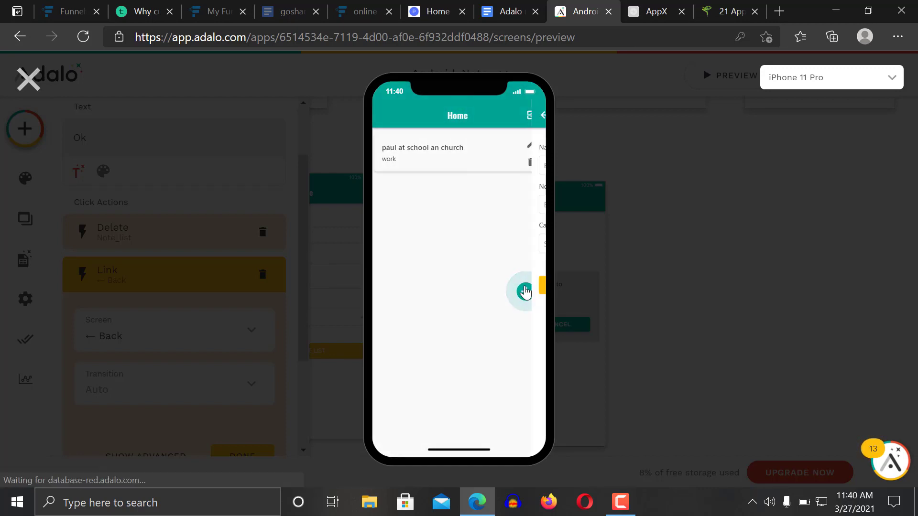
{"action": "left_click", "coordinate": [433, 207]}
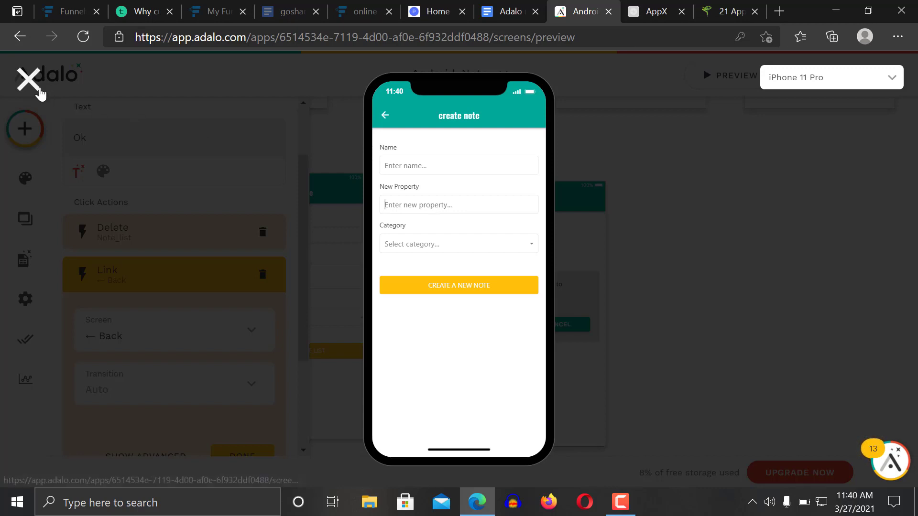
{"action": "left_click", "coordinate": [26, 83]}
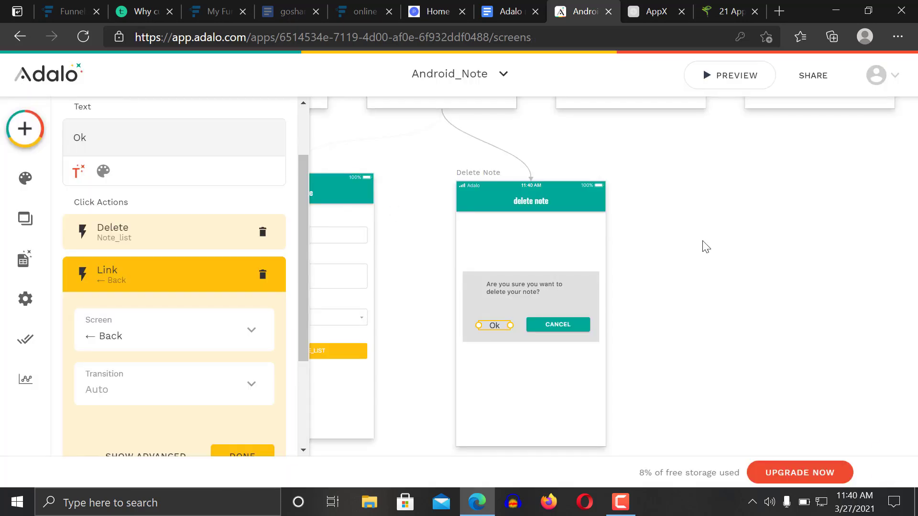
Set the Create Note form's Note copy field input type to Multi-line
{"action": "left_click", "coordinate": [703, 246]}
{"action": "scroll", "coordinate": [705, 246], "scroll_direction": "up", "scroll_amount": 3}
{"action": "scroll", "coordinate": [706, 246], "scroll_direction": "up", "scroll_amount": 3}
{"action": "scroll", "coordinate": [706, 246], "scroll_direction": "right", "scroll_amount": 2}
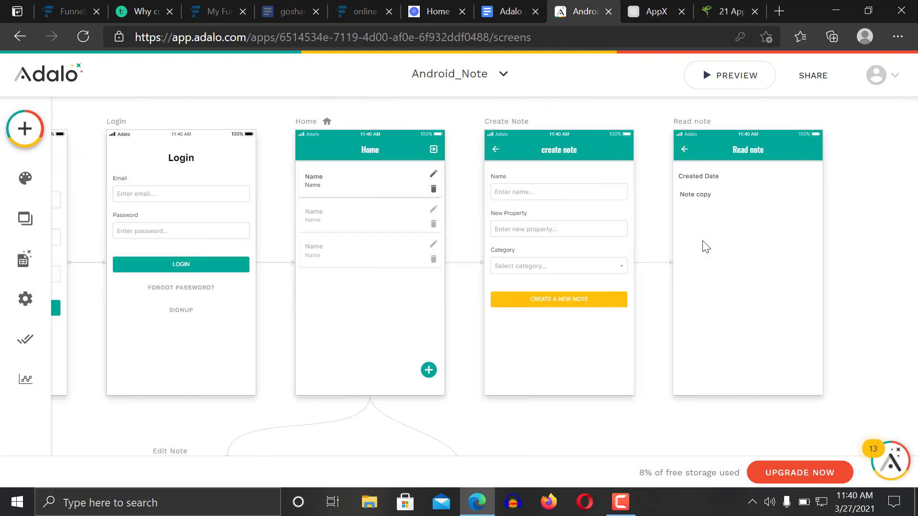
{"action": "left_click", "coordinate": [564, 221]}
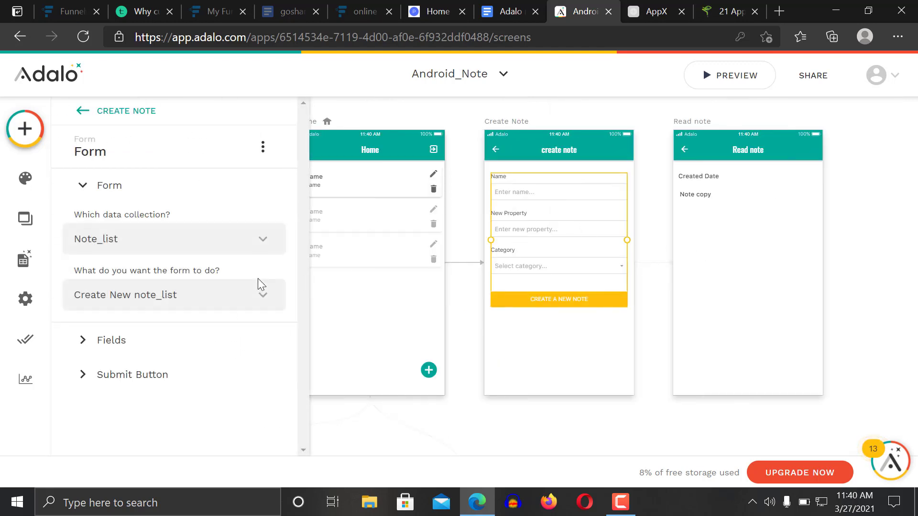
{"action": "left_click", "coordinate": [140, 357]}
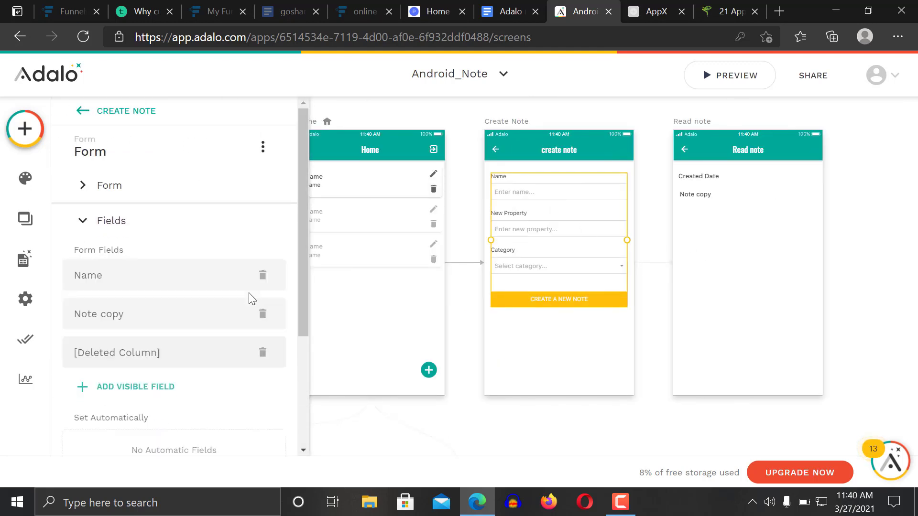
{"action": "left_click", "coordinate": [195, 315]}
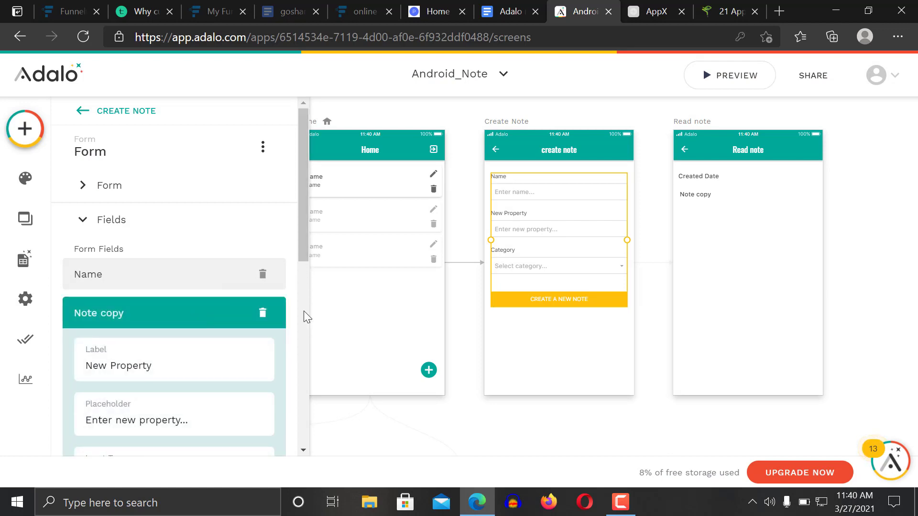
{"action": "left_click_drag", "start_coordinate": [300, 241], "coordinate": [297, 314]}
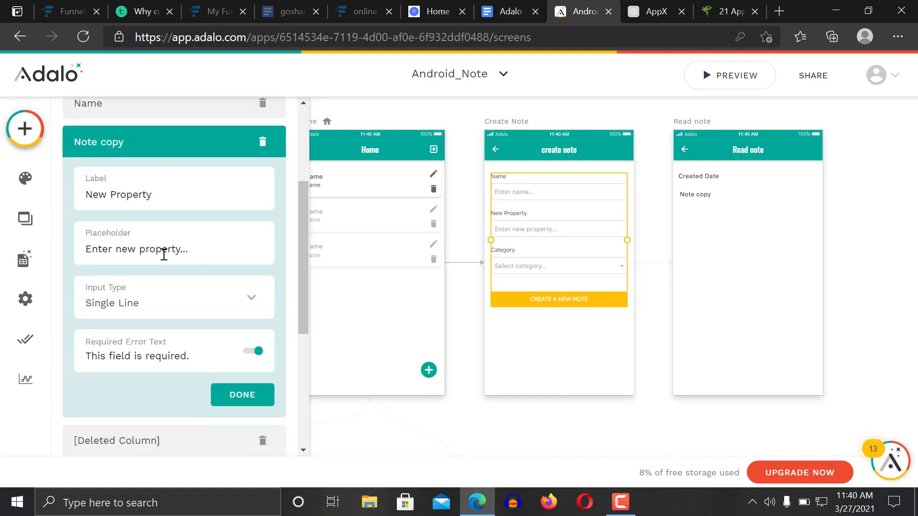
{"action": "left_click", "coordinate": [146, 311]}
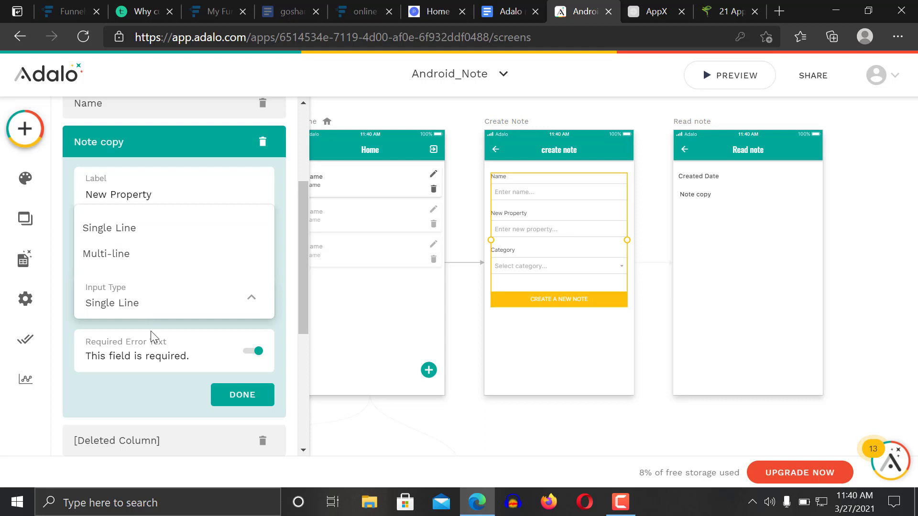
{"action": "left_click", "coordinate": [145, 256]}
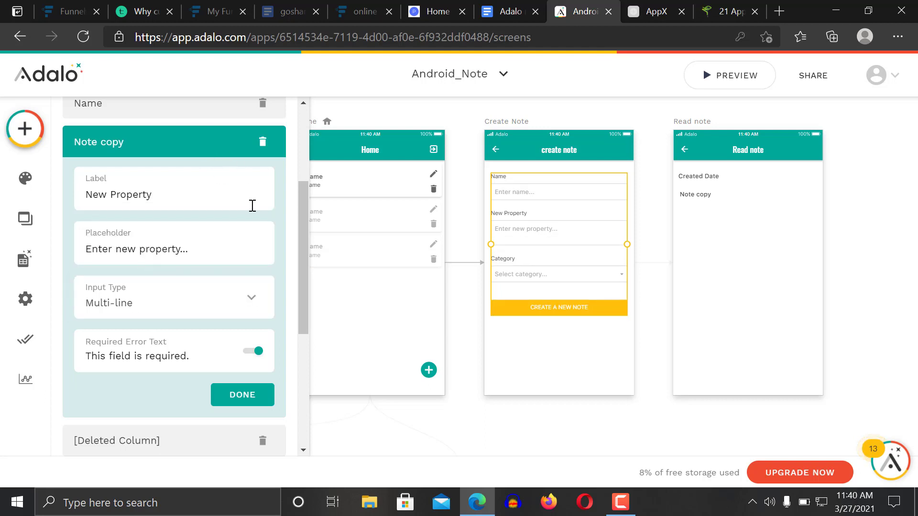
Remove the [Deleted Column] field and add a visible Categories field to the form
{"action": "left_click", "coordinate": [215, 106]}
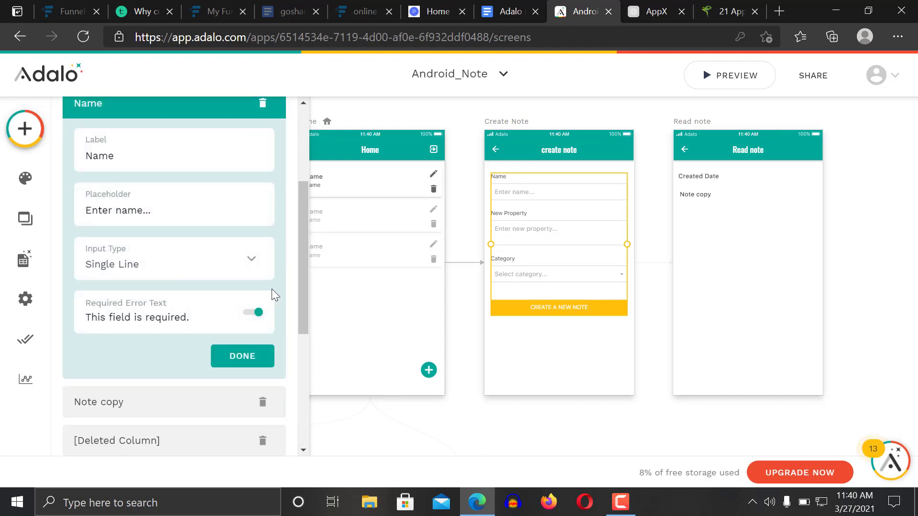
{"action": "left_click_drag", "start_coordinate": [305, 295], "coordinate": [304, 354]}
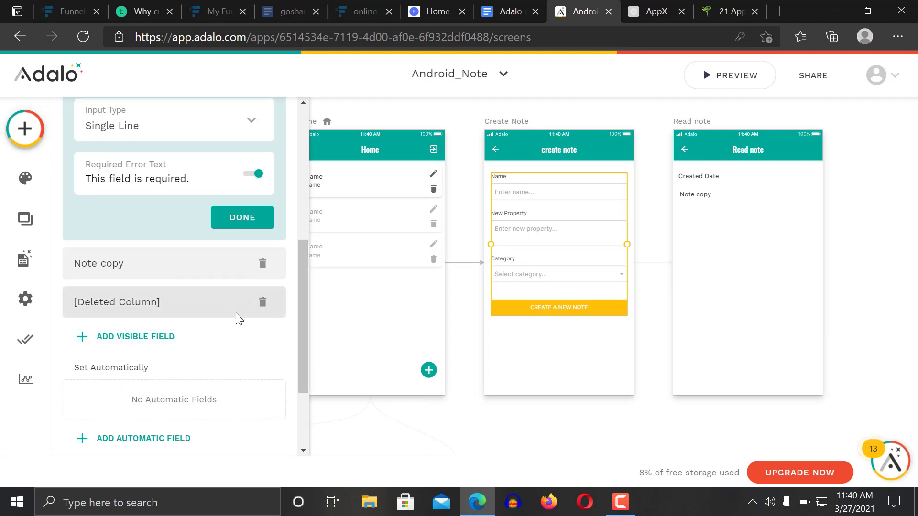
{"action": "left_click", "coordinate": [263, 304]}
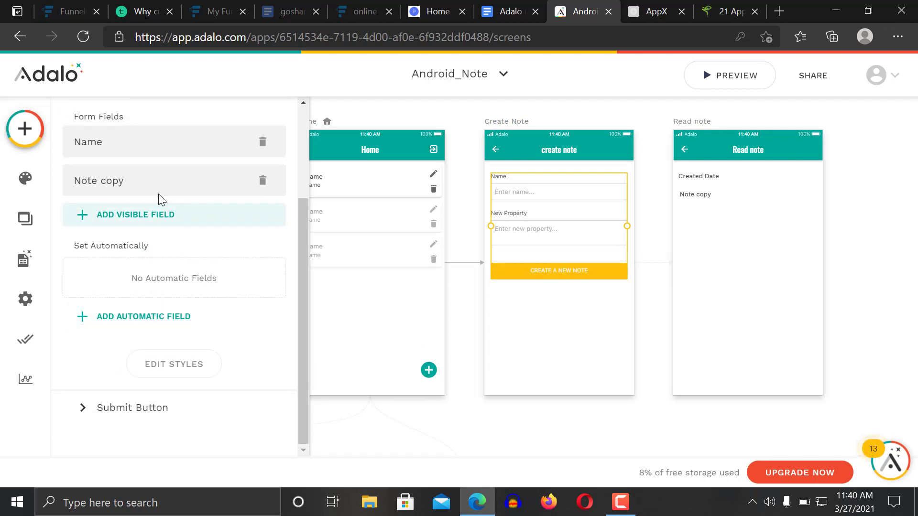
{"action": "left_click", "coordinate": [144, 222]}
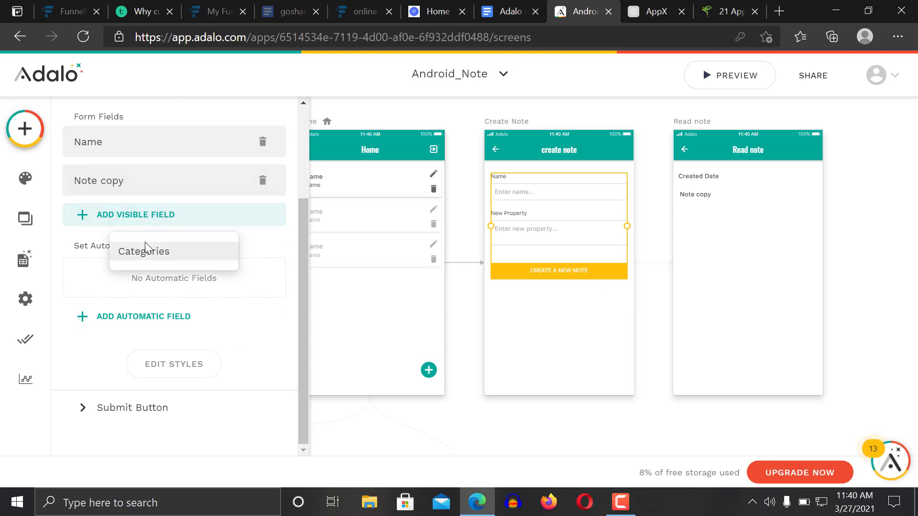
{"action": "left_click", "coordinate": [146, 252]}
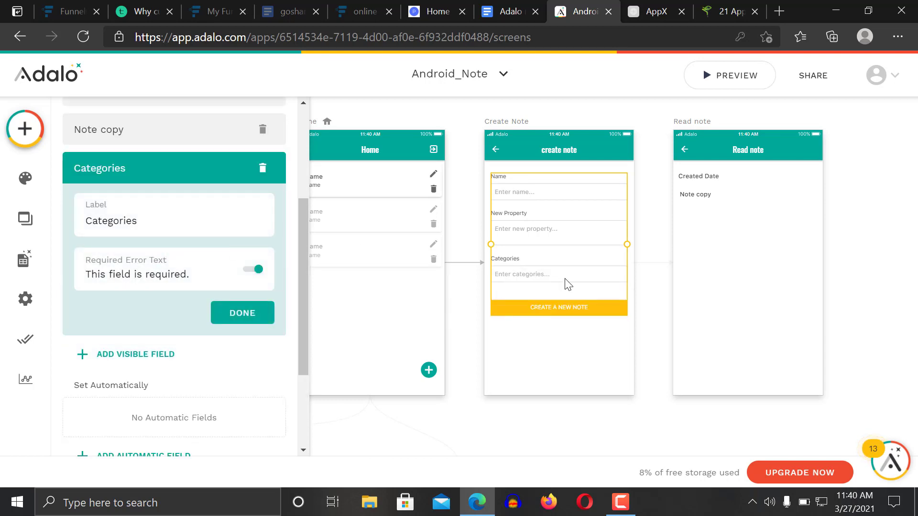
{"action": "left_click", "coordinate": [641, 294]}
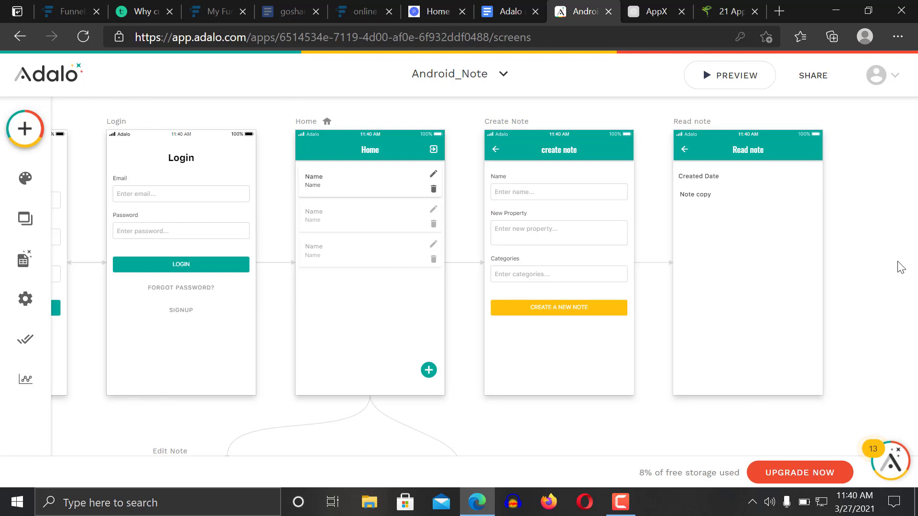
Preview the app, move between Create Note, edit and Home screens, and focus the multi-line New Property box
{"action": "left_click", "coordinate": [741, 74]}
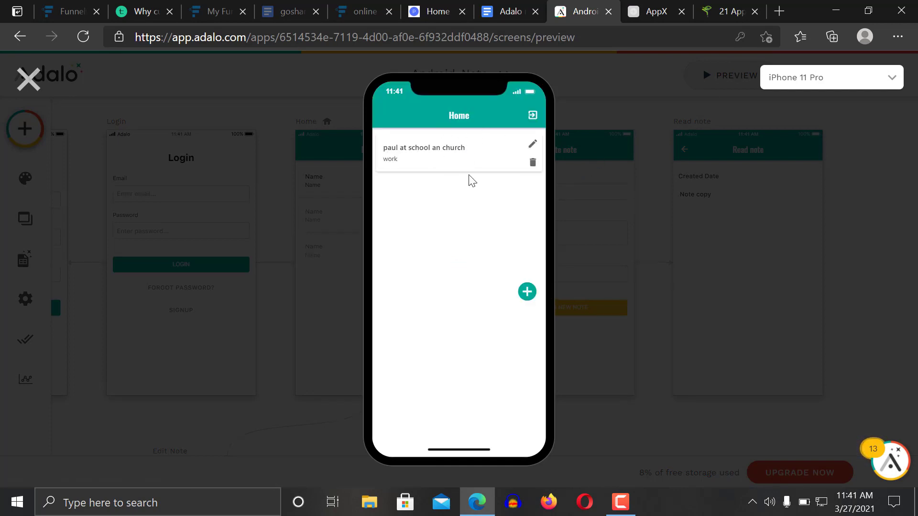
{"action": "left_click", "coordinate": [528, 293]}
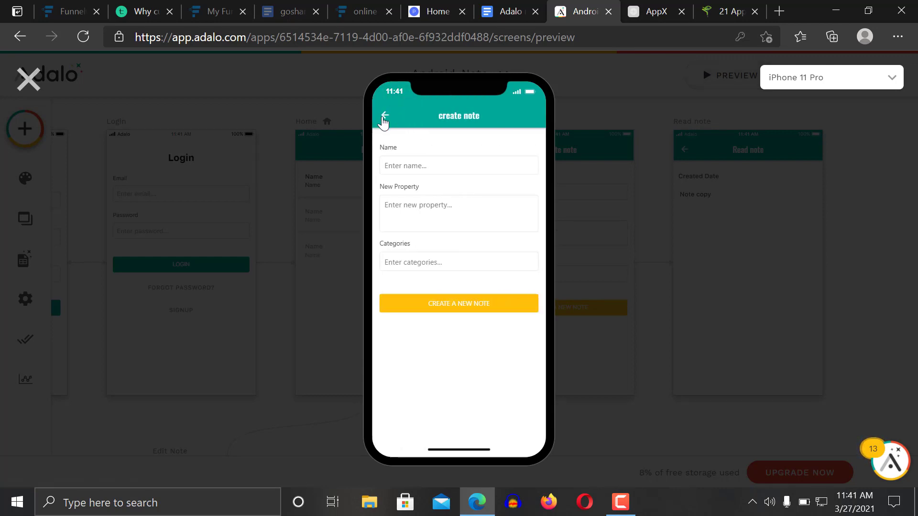
{"action": "left_click", "coordinate": [385, 115]}
{"action": "left_click", "coordinate": [534, 146]}
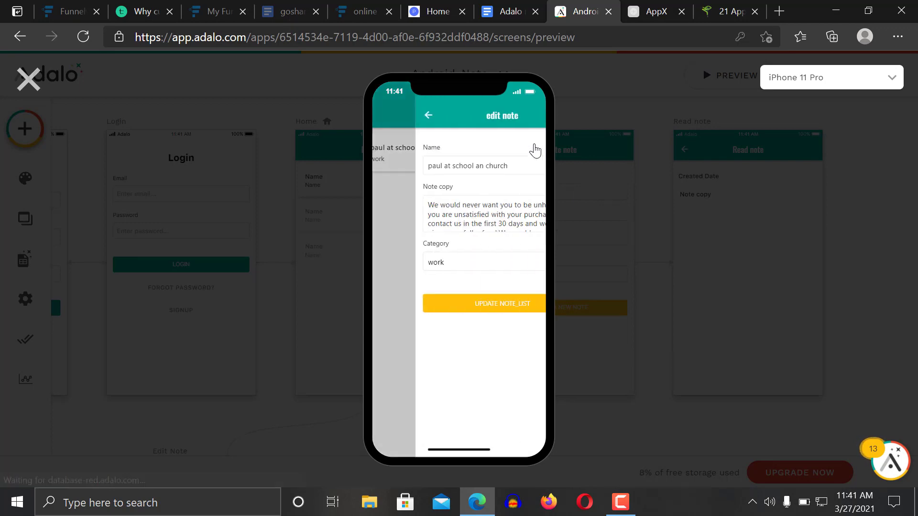
{"action": "left_click", "coordinate": [384, 117]}
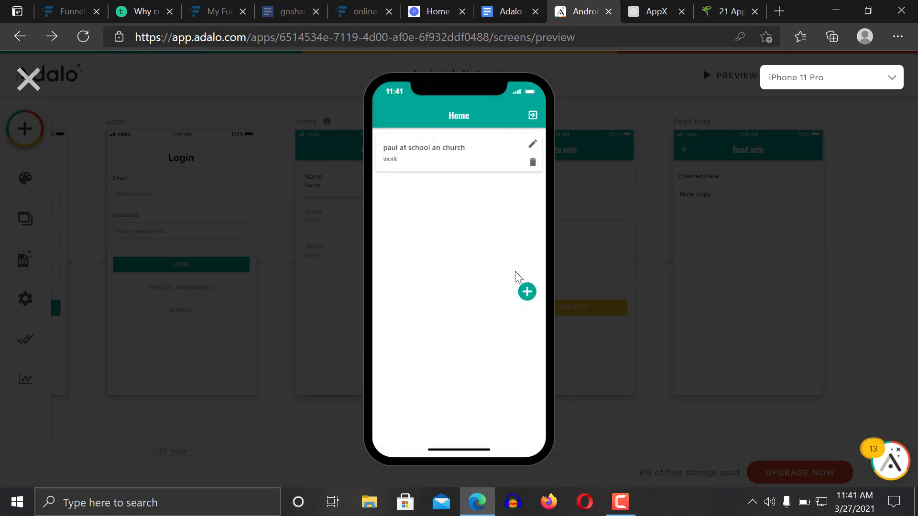
{"action": "left_click", "coordinate": [527, 291]}
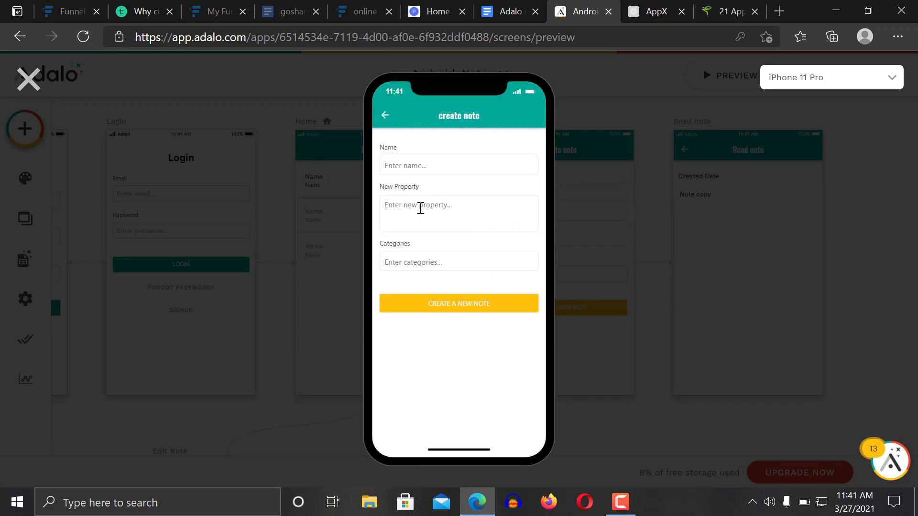
{"action": "left_click", "coordinate": [395, 205]}
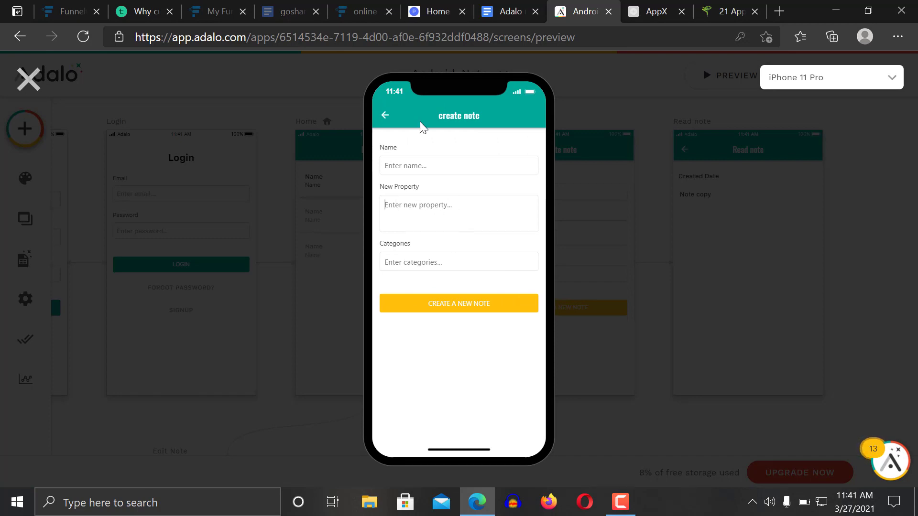